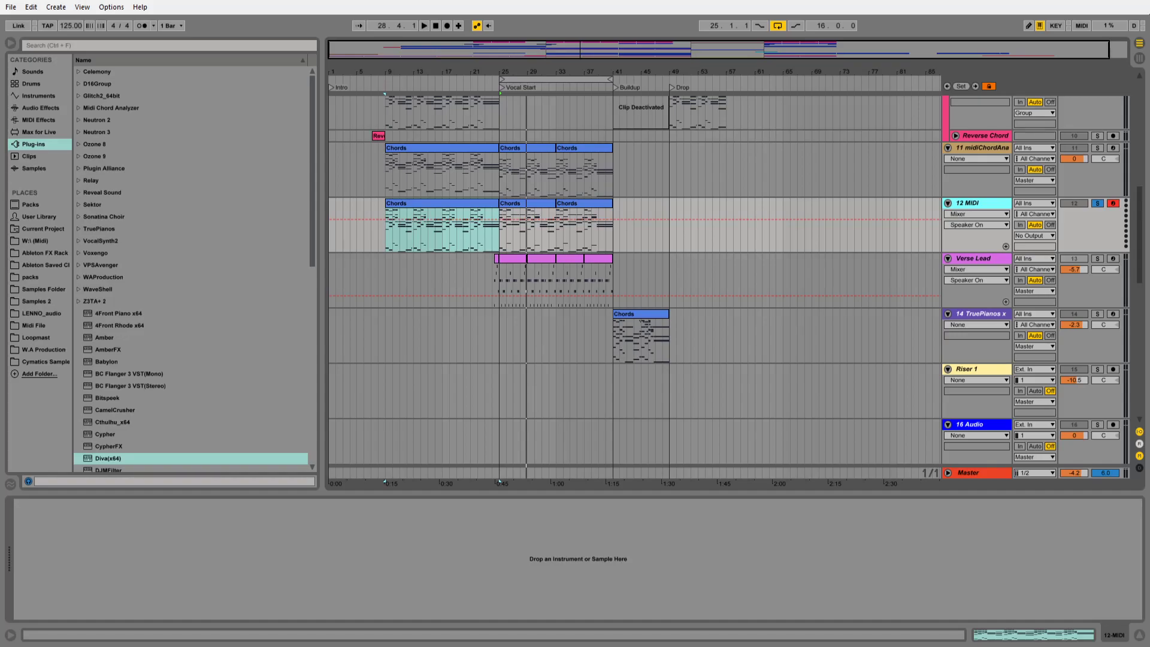
Play the loop briefly, load the Diva(x64) plug-in onto track 12 MIDI, and reposition the plug-in window
key(space)
key(space)
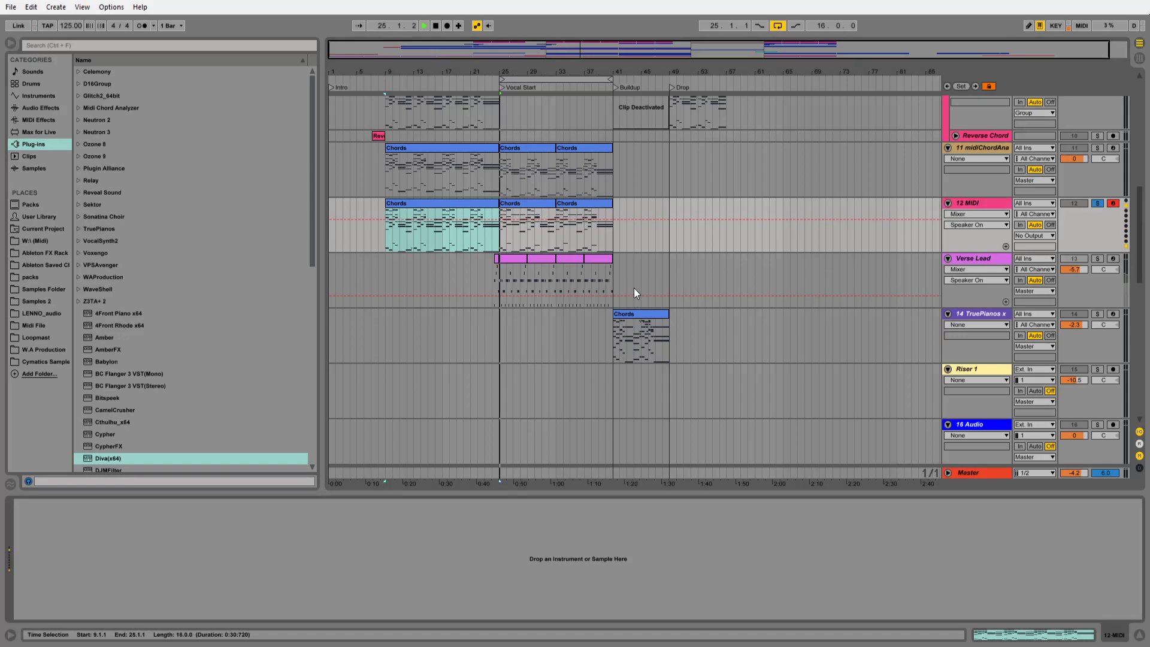
scroll(198, 239, down, 4)
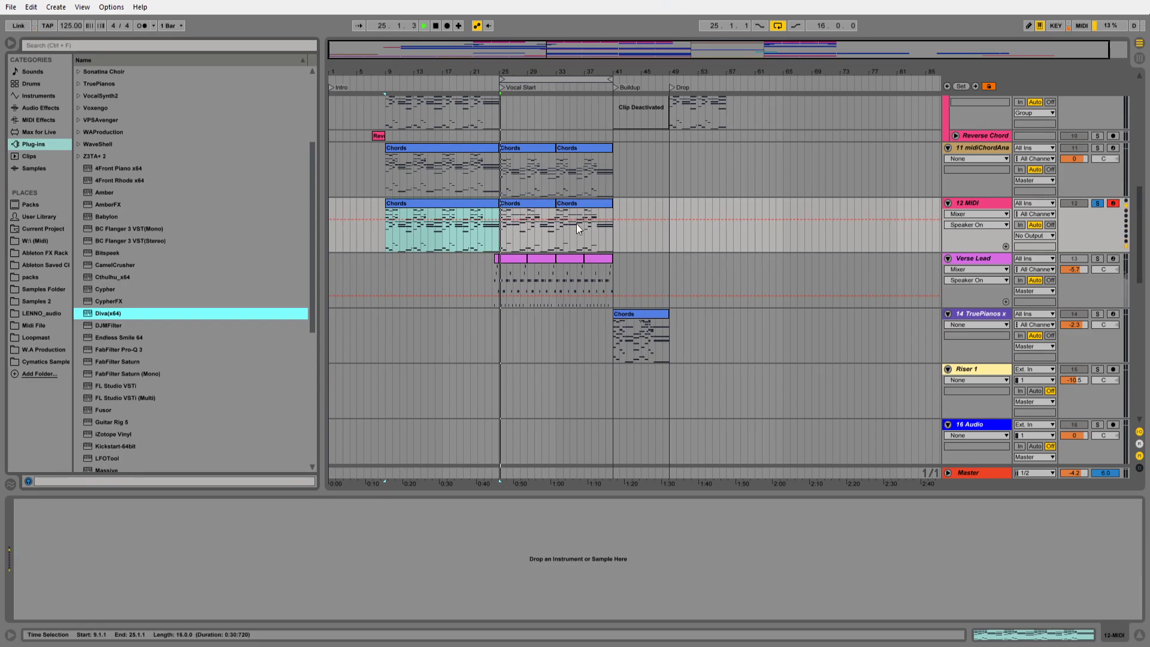
click(526, 203)
drag(99, 314, 525, 226)
key(space)
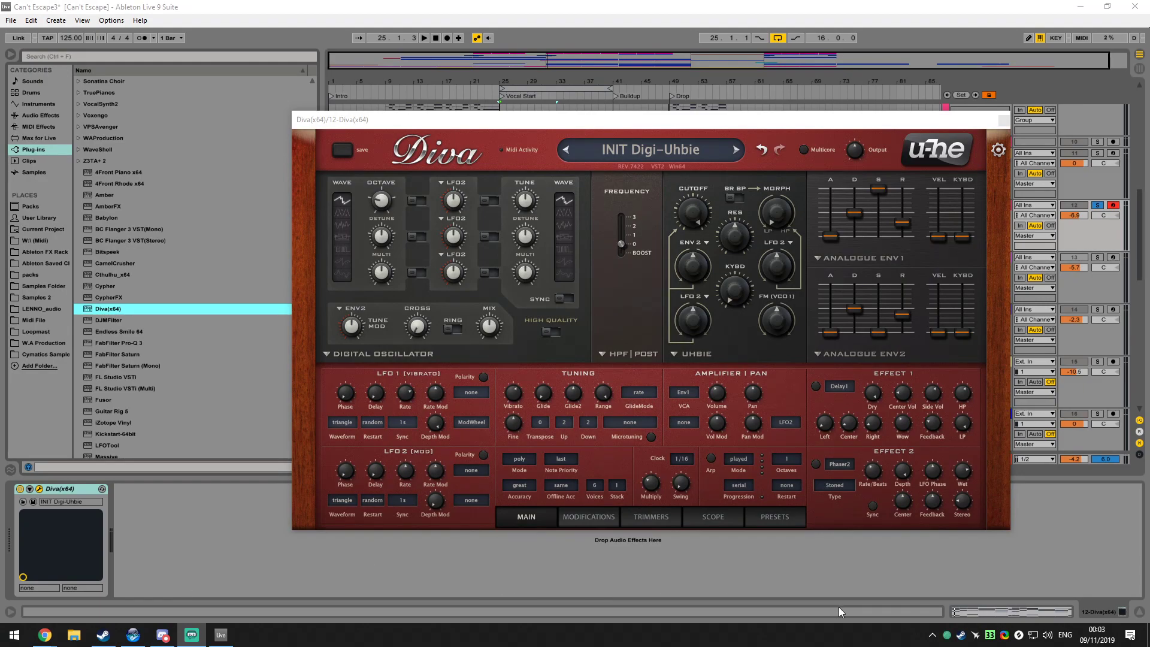
drag(689, 119, 677, 88)
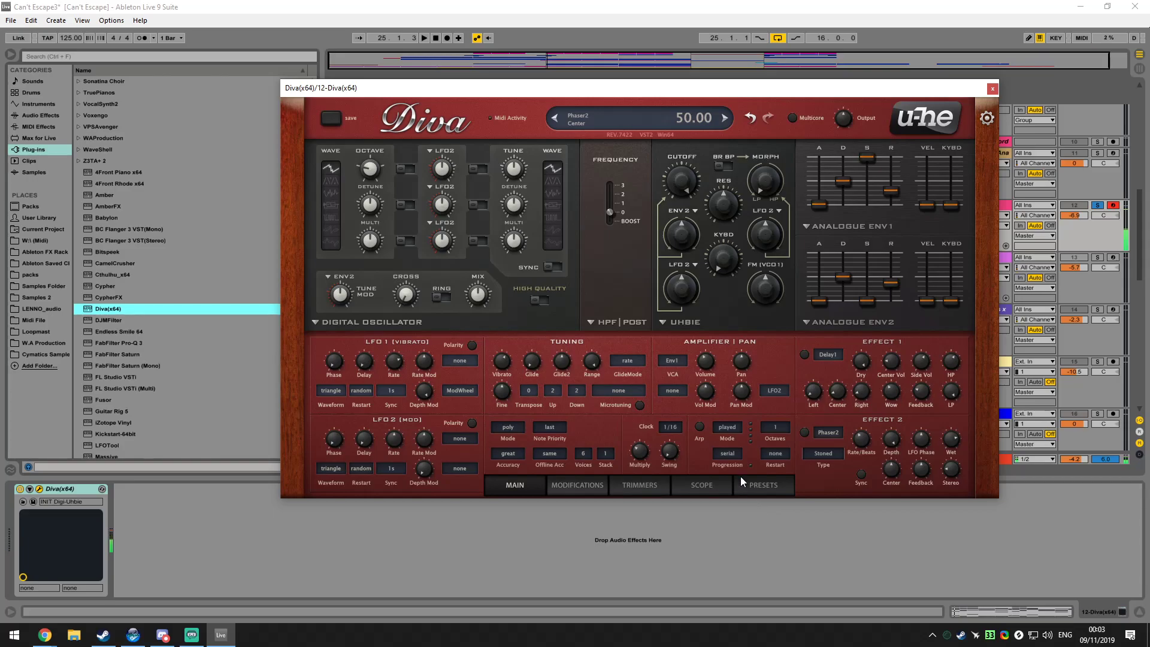
click(45, 635)
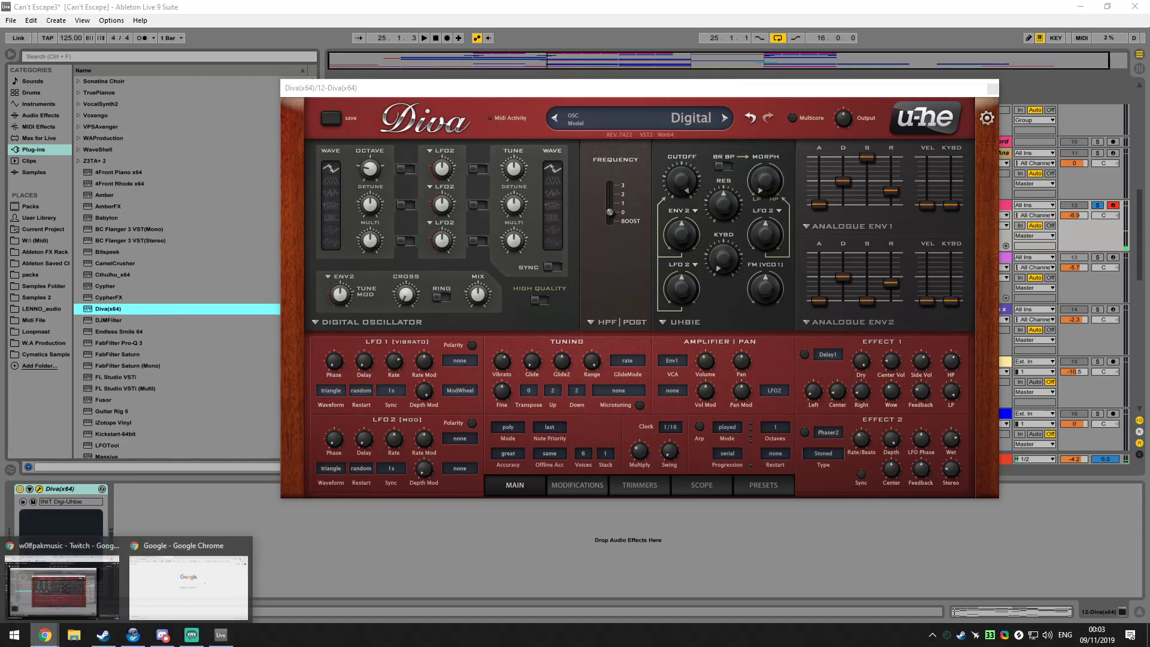
click(818, 556)
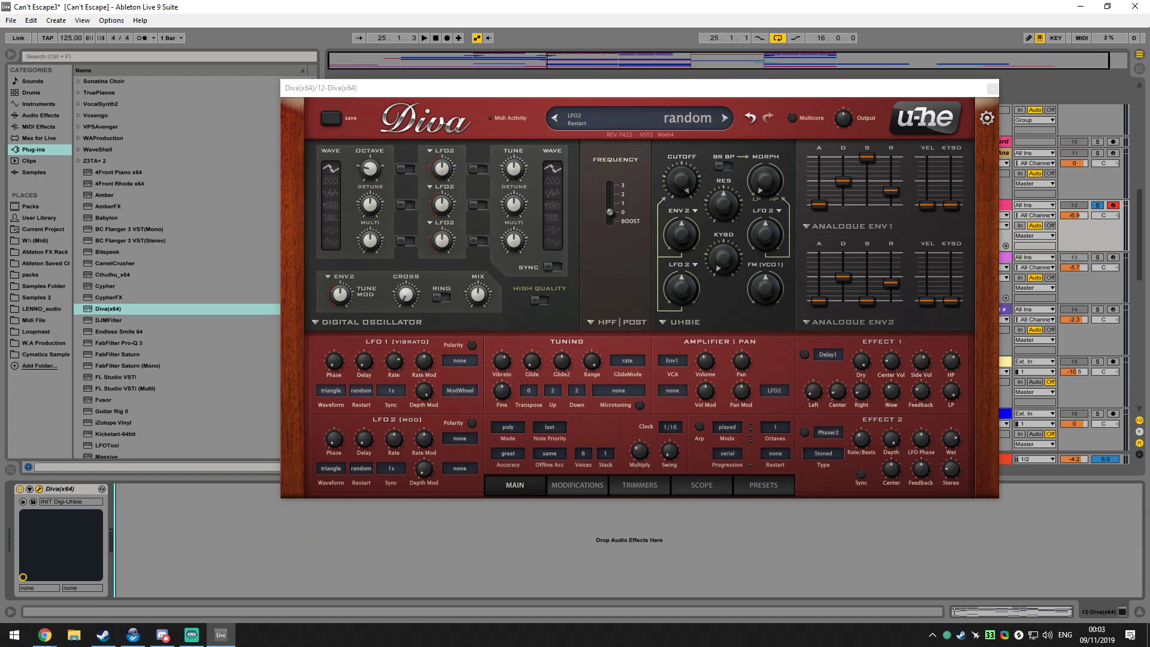
key(F11)
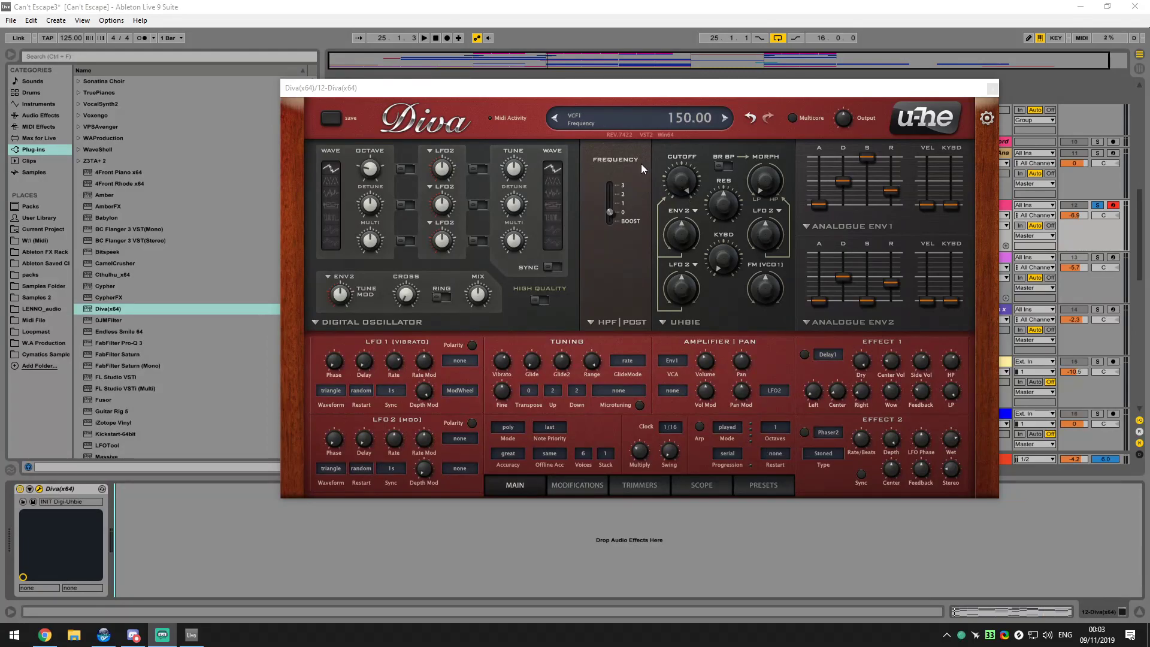
Switch Diva's oscillator model to Dual VCO and its filter model to BITE
drag(576, 90, 578, 73)
click(362, 306)
click(365, 324)
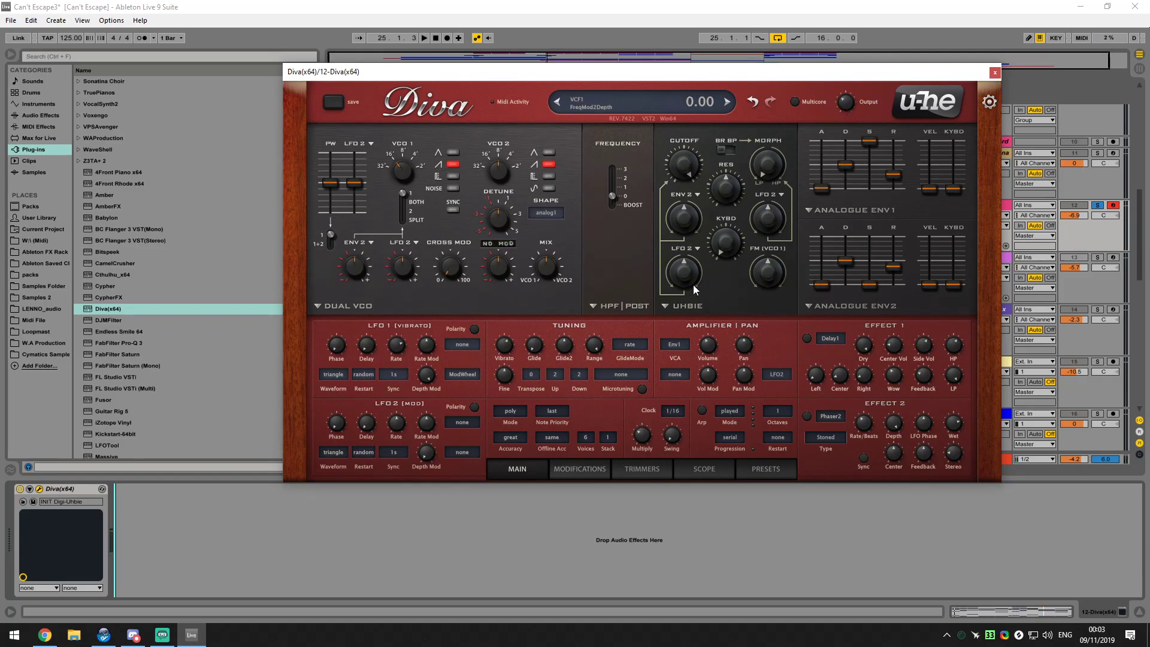
click(686, 305)
click(714, 353)
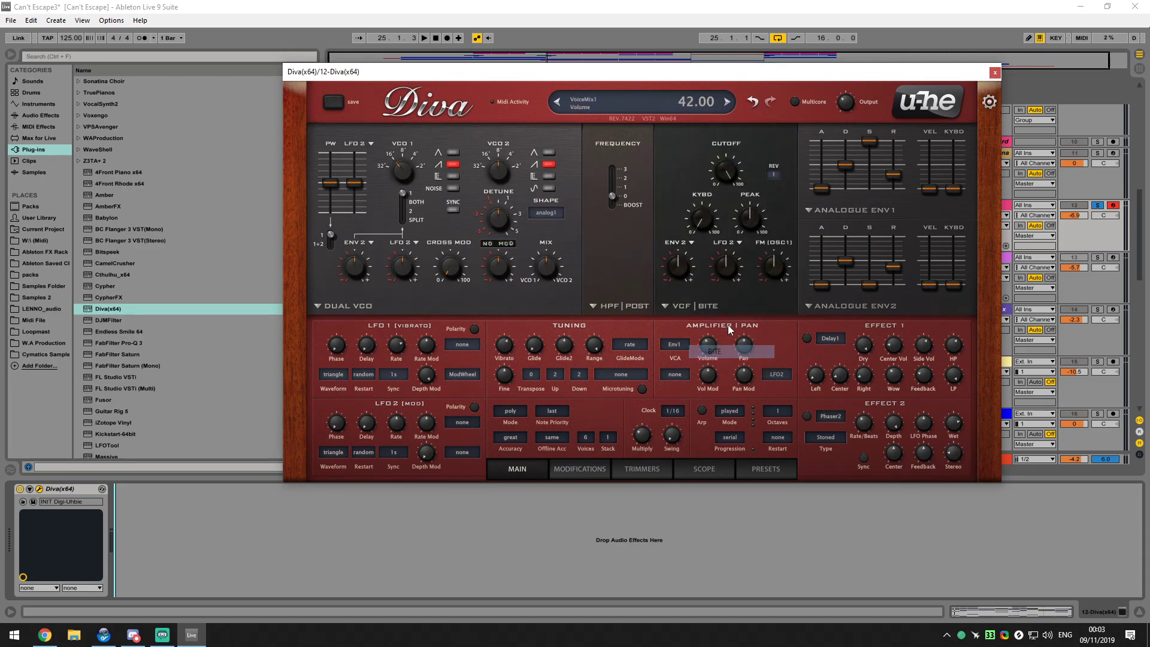
Lower the Diva track's volume to -17.6 and start playback of the loop
click(731, 526)
drag(1064, 215, 1063, 239)
key(space)
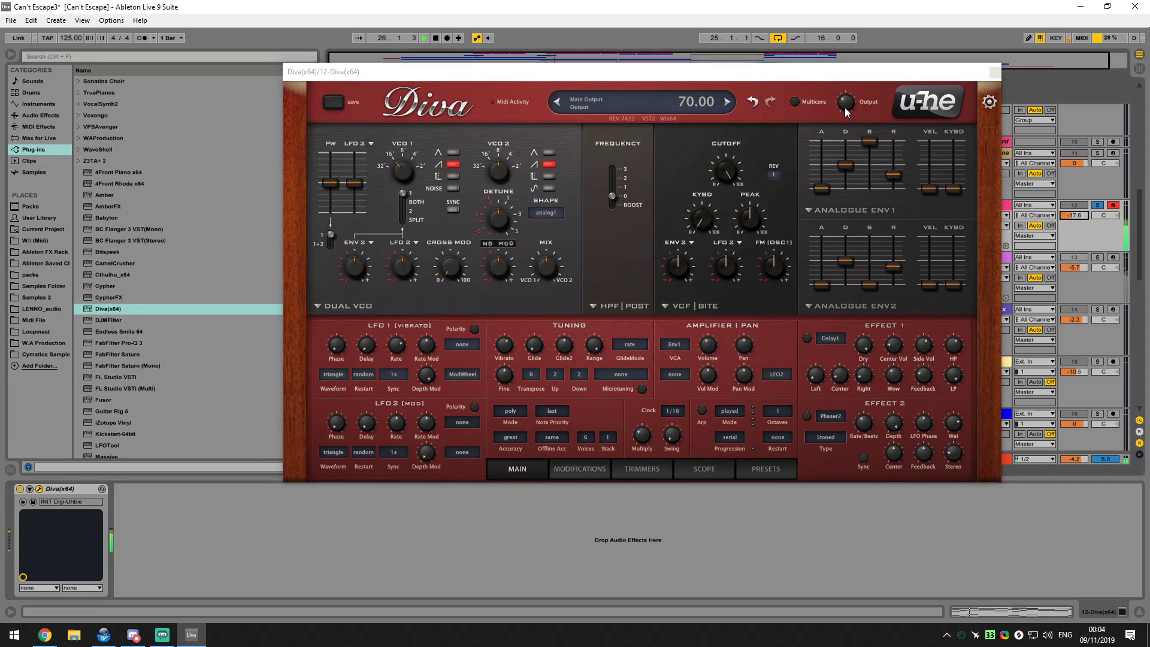
drag(719, 78, 755, 120)
Try another VCO 1 tuning and reset it, and adjust the filter cutoff and oscillator pulse width
drag(440, 219, 447, 108)
double_click(439, 203)
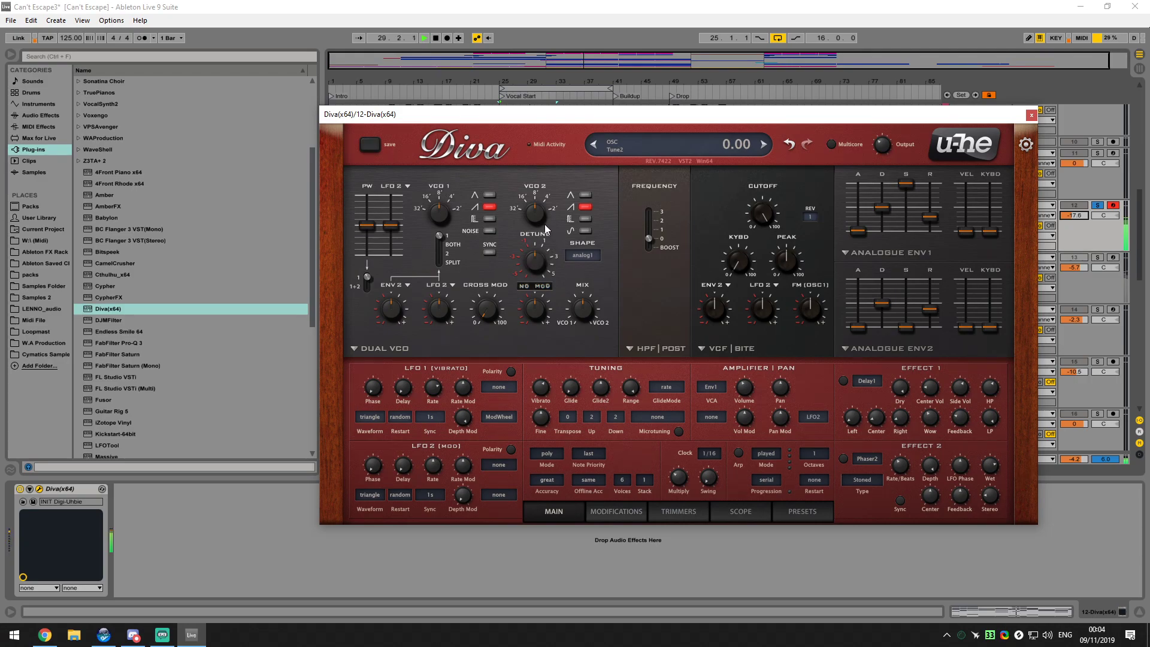
drag(769, 218, 745, 144)
click(133, 635)
click(133, 635)
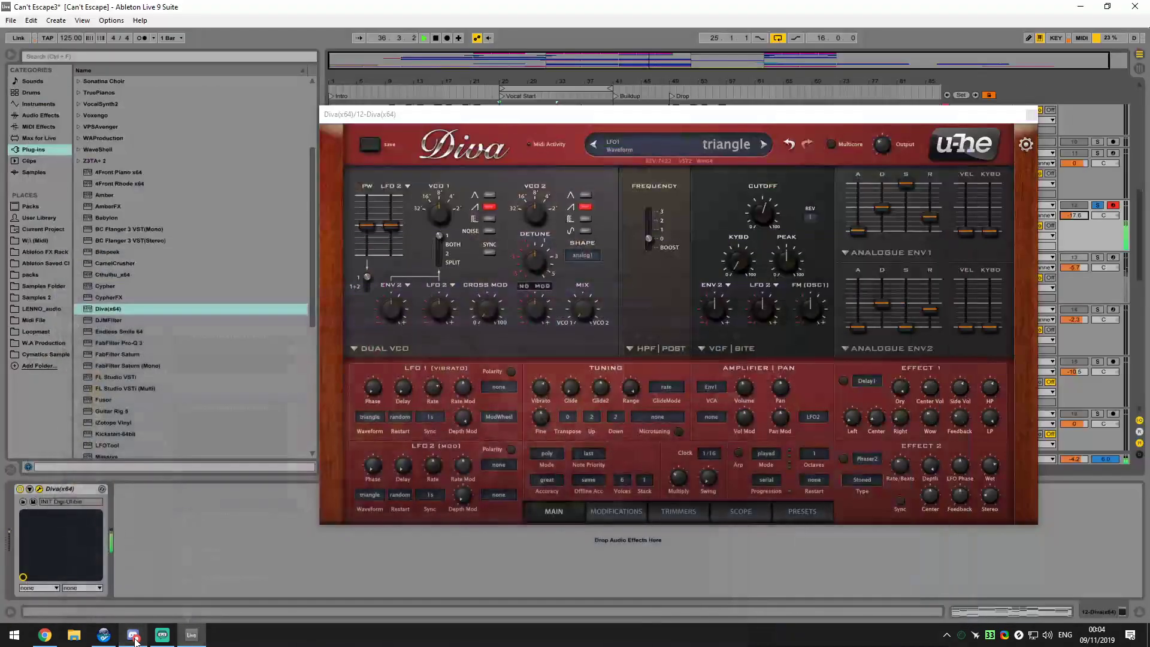
drag(367, 226, 369, 232)
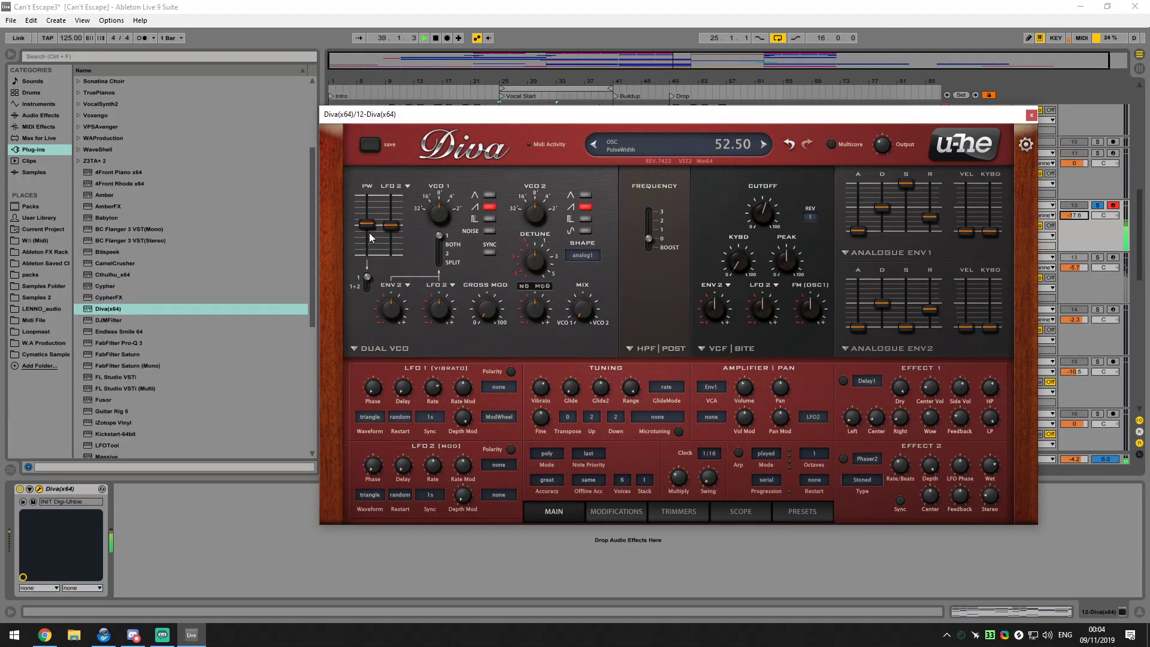
Switch the filter model to Multimode, use the LP2 mode, and adjust its cutoff slider
click(727, 358)
click(749, 382)
drag(714, 222, 743, 203)
mouse_move(716, 215)
mouse_down()
mouse_move(717, 234)
mouse_move(721, 215)
mouse_up()
click(766, 220)
drag(810, 255, 810, 190)
mouse_move(714, 223)
mouse_down()
mouse_move(715, 257)
mouse_move(715, 224)
mouse_move(716, 239)
mouse_up()
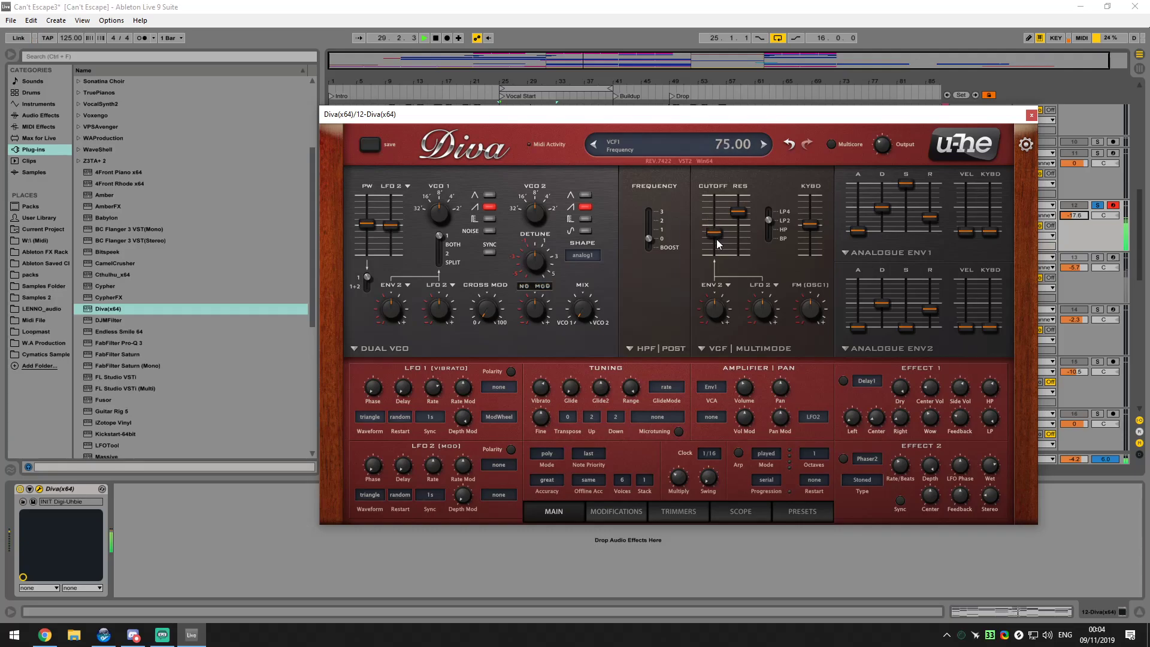
Look through Diva's Trimmers, Modifications, Scope and Presets pages
click(675, 519)
click(627, 516)
click(743, 516)
click(799, 515)
click(745, 520)
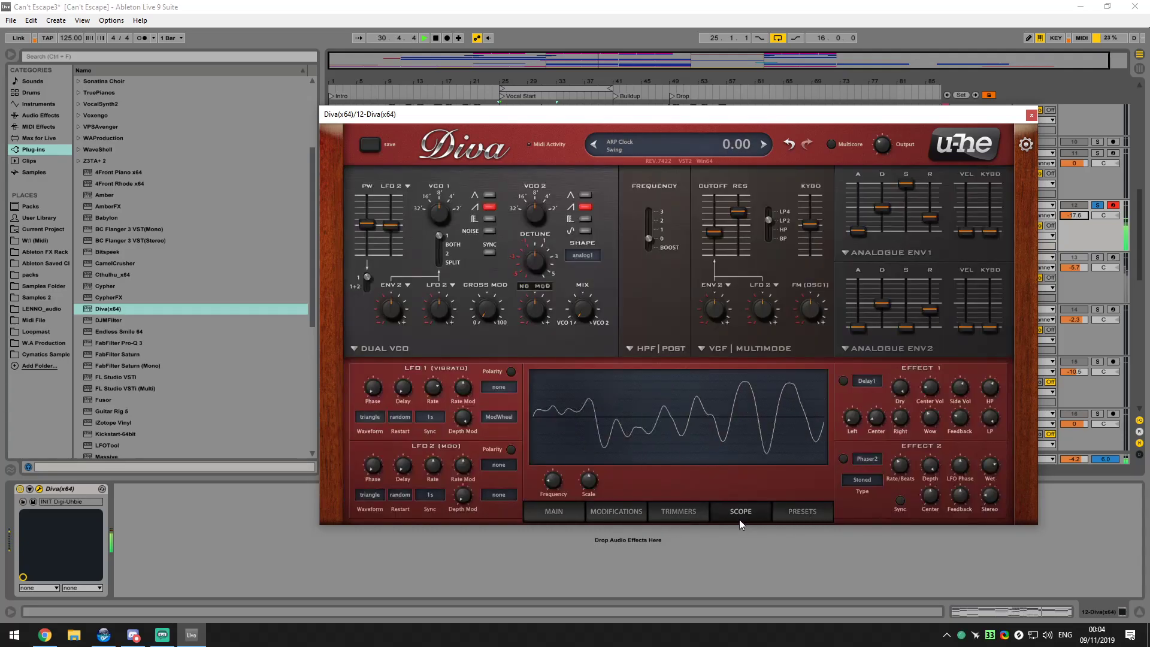
click(683, 517)
click(616, 517)
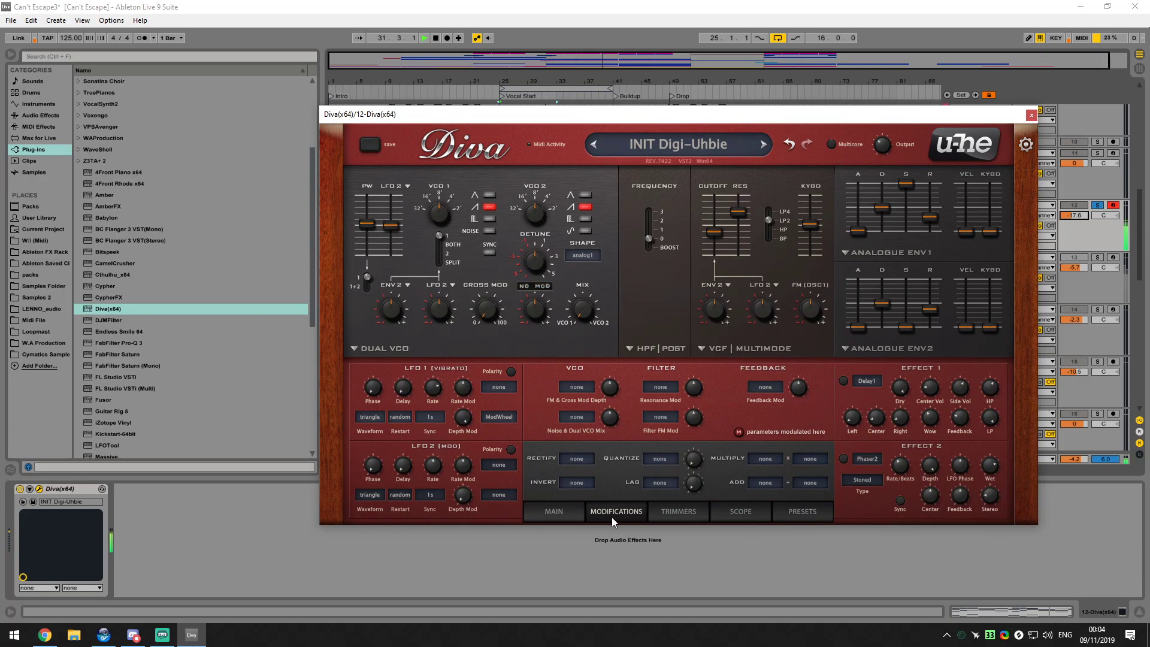
Try higher voice Stack settings among the trimmers, and return the Stack to 1
click(669, 518)
click(642, 480)
click(663, 506)
click(645, 483)
click(668, 557)
click(646, 484)
click(665, 491)
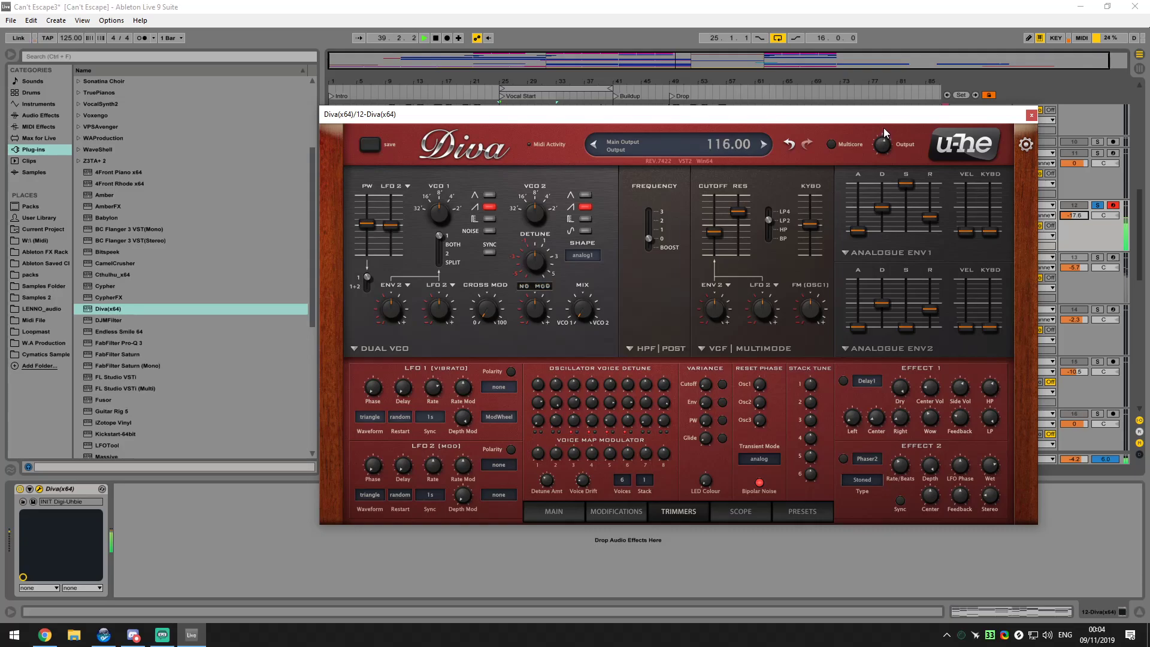
Nudge the filter cutoff and set LFO 2's waveform to sqr lo-hi, leaving the filter's Env2 source as is
drag(716, 218, 715, 234)
click(380, 495)
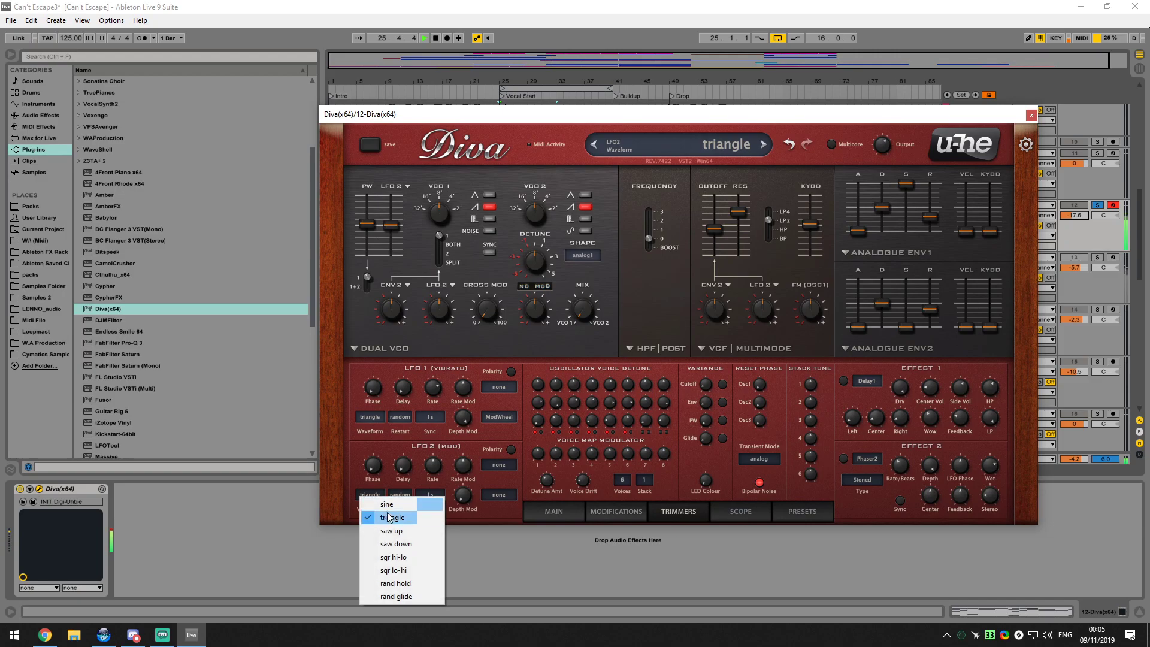
click(400, 572)
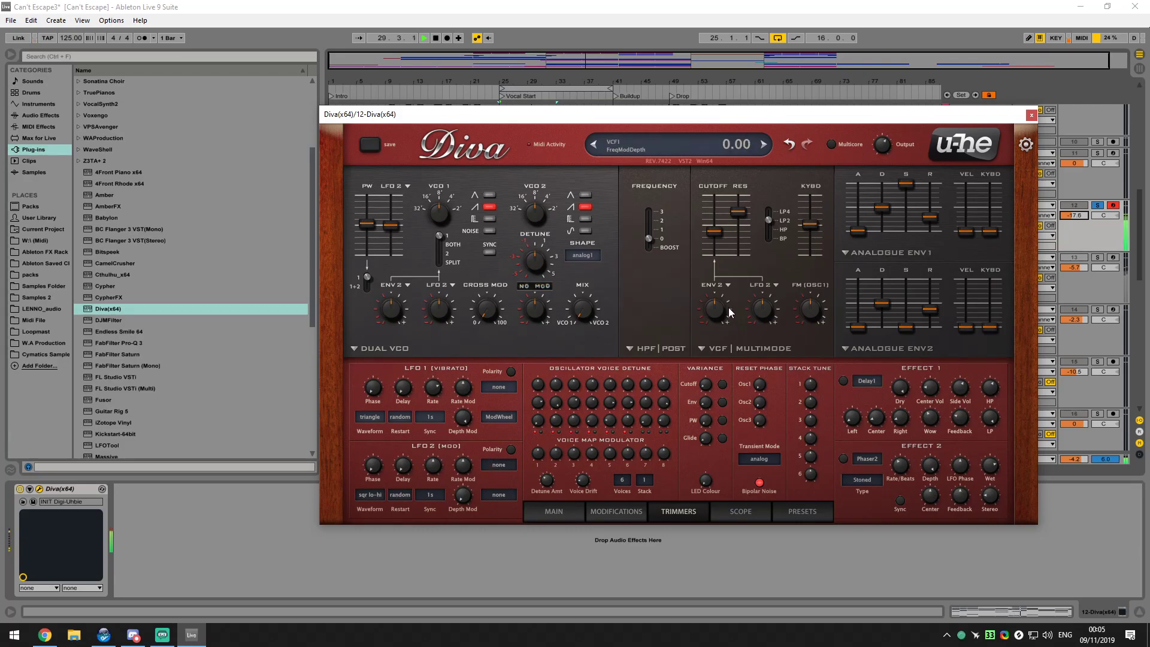
click(728, 283)
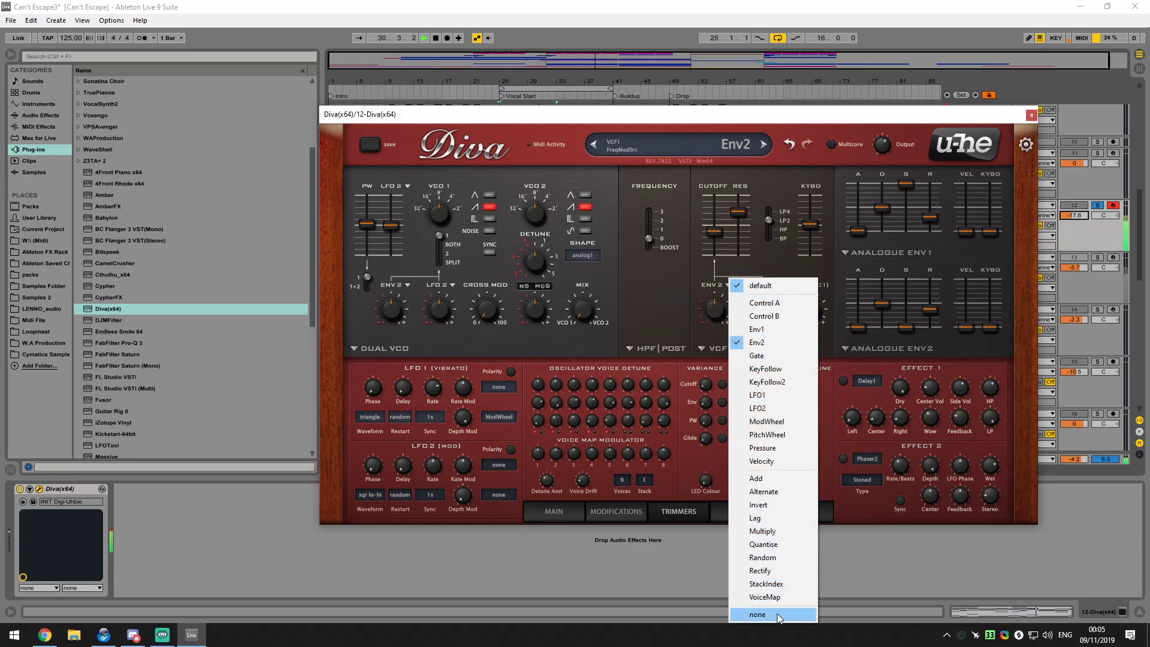
click(656, 325)
Raise the LFO 2 modulation depth on the filter frequency and fine-tune the cutoff
scroll(764, 311, down, 10)
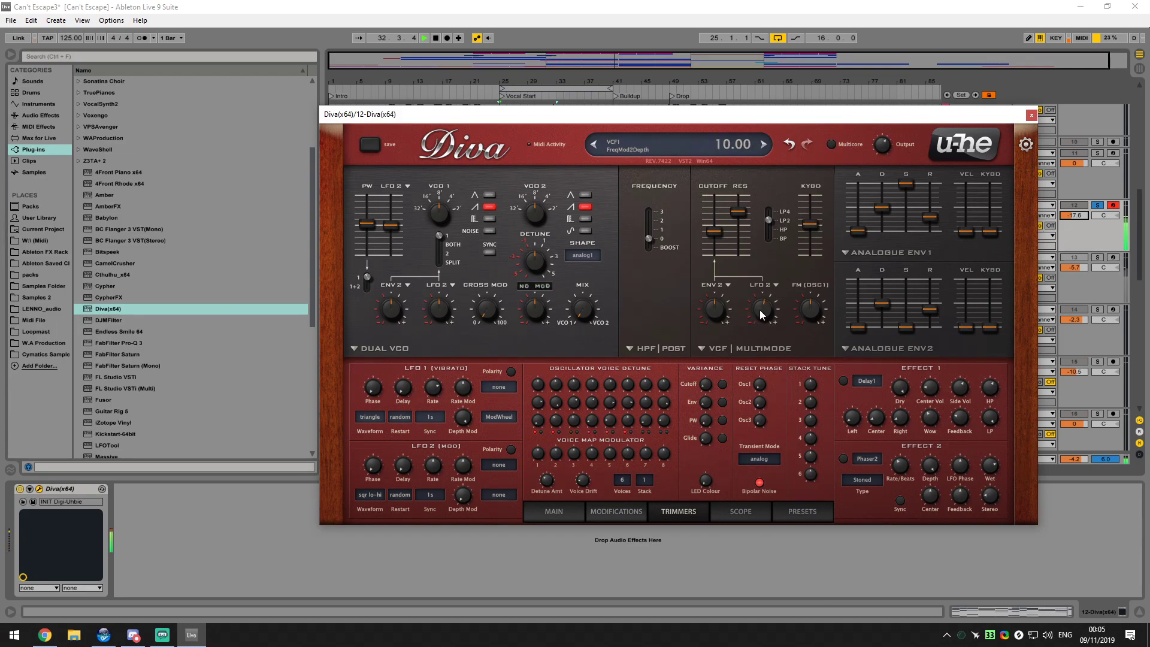
mouse_move(717, 233)
mouse_down()
mouse_move(714, 247)
mouse_move(718, 231)
mouse_up()
drag(762, 305, 762, 296)
mouse_move(724, 230)
mouse_down()
mouse_move(722, 264)
mouse_move(719, 232)
mouse_up()
Set LFO 2's waveform to rand hold, its restart to sync, and its sync rate to 1/1
click(369, 495)
click(404, 585)
click(400, 495)
click(423, 502)
click(401, 495)
click(423, 501)
click(430, 495)
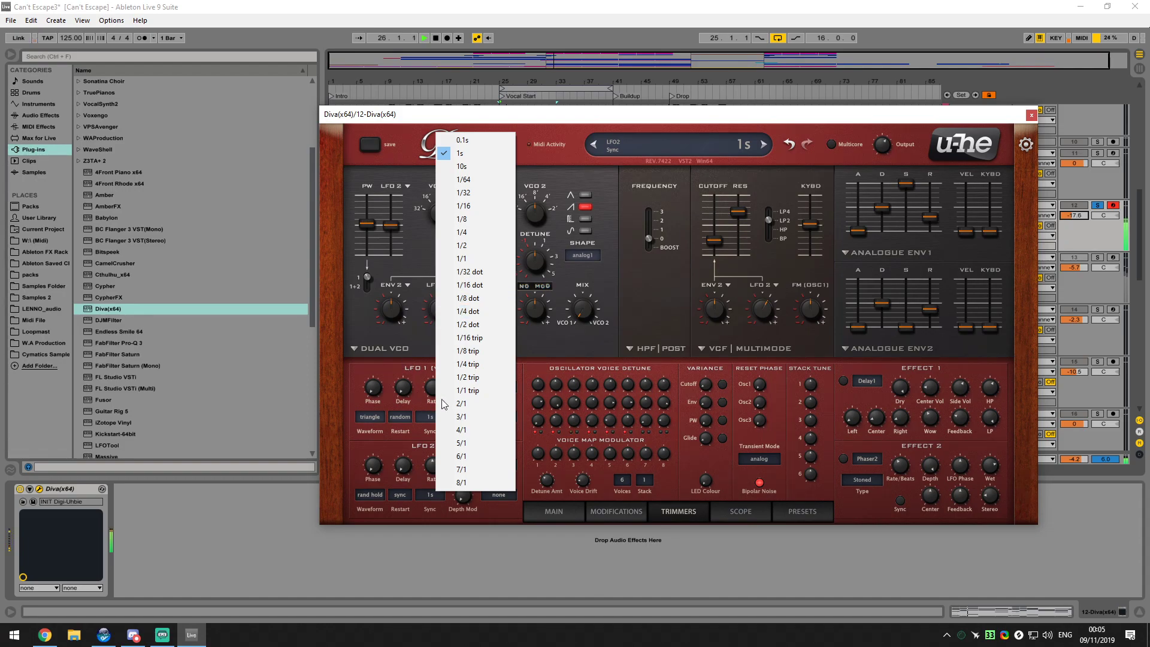
click(477, 258)
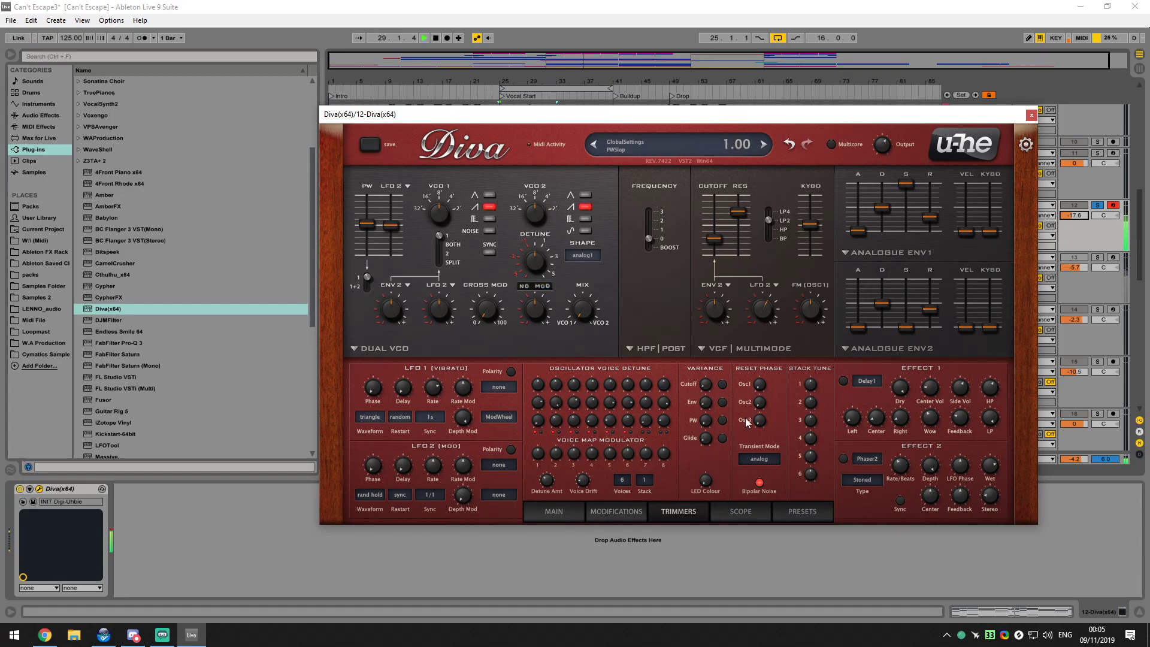
Set the filter resonance to 69.50 and raise the cutoff slightly
drag(742, 218, 746, 223)
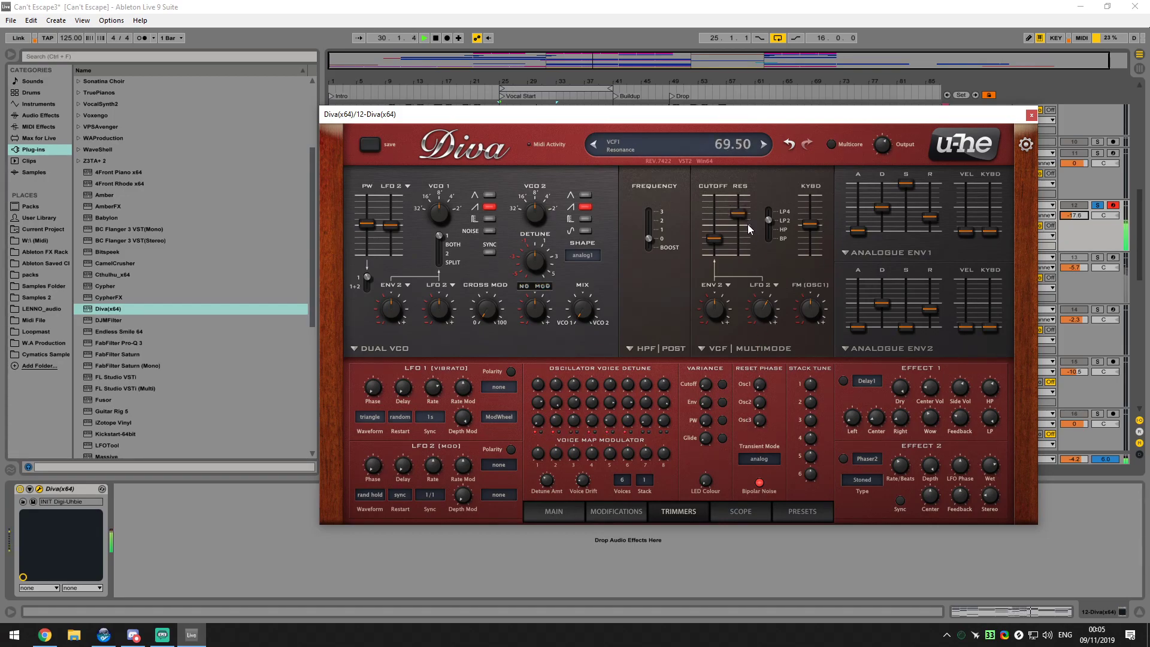
click(45, 635)
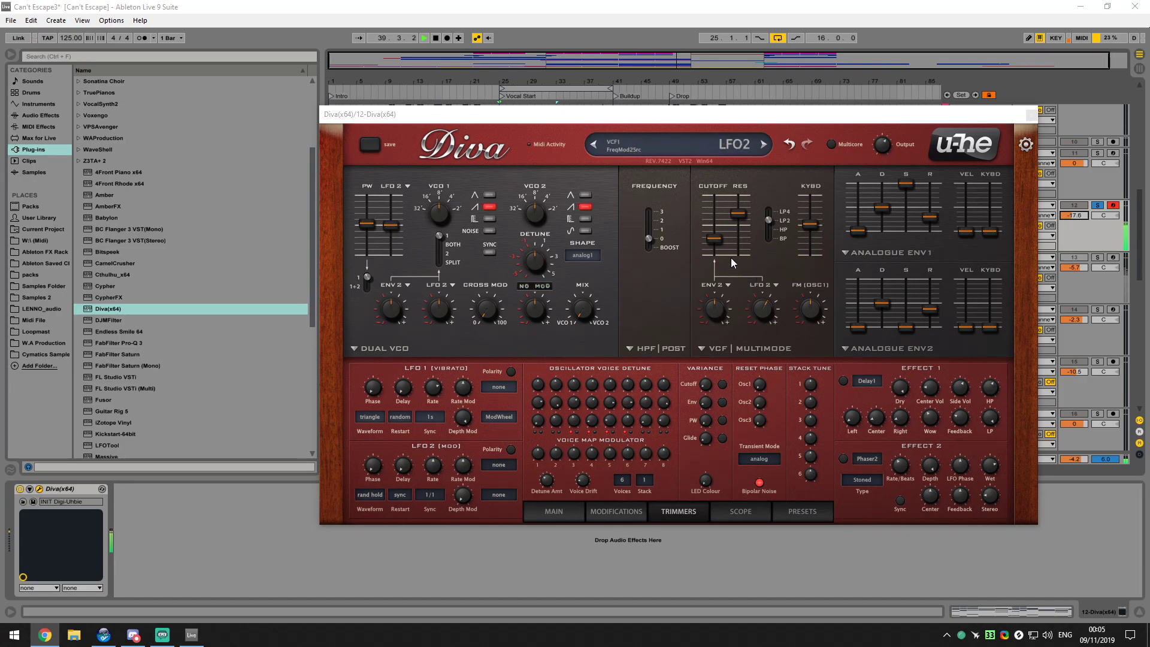
drag(718, 239, 718, 236)
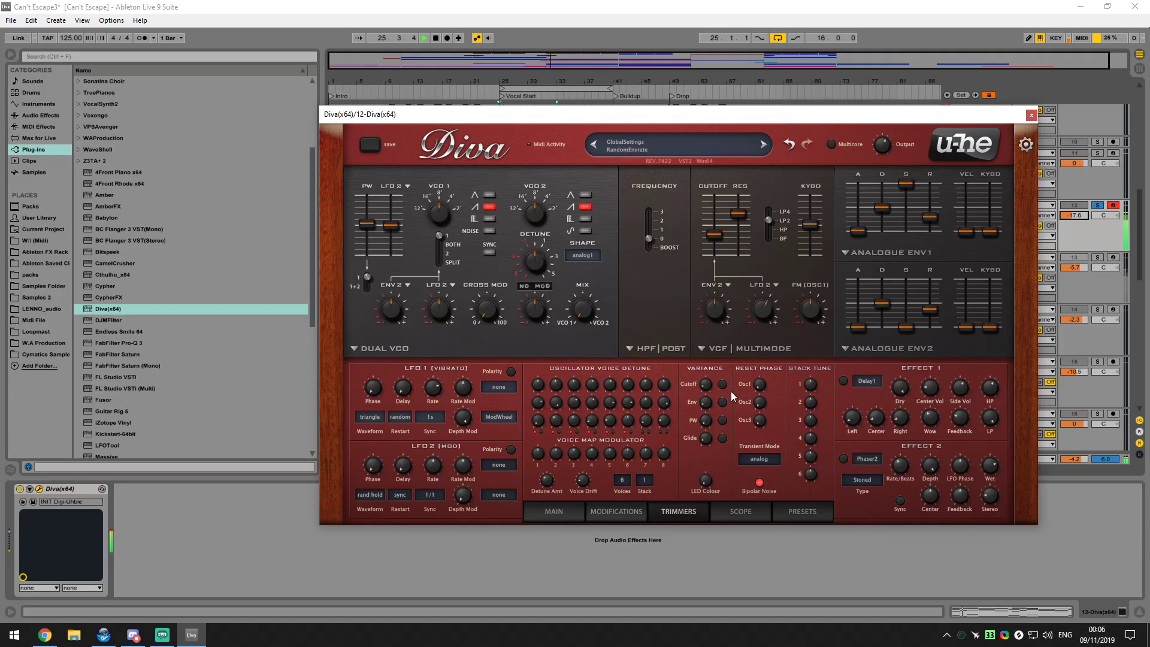
Set LFO 2's sync rate to 1/8 and adjust its rate modulation along with the filter cutoff
click(431, 494)
click(458, 227)
drag(463, 466, 465, 451)
mouse_move(714, 233)
mouse_down()
mouse_move(718, 246)
mouse_move(719, 226)
mouse_up()
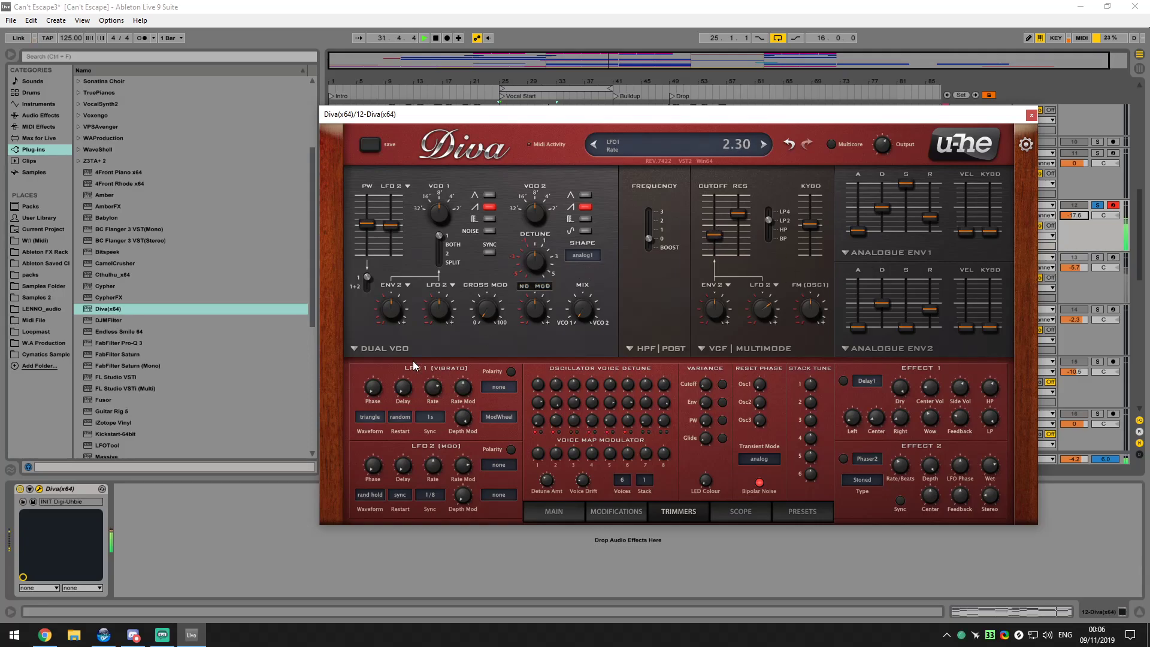
Switch the oscillator model to Dual VCO Eco and adjust oscillator 1's octave and waveform with the filter cutoff
click(400, 349)
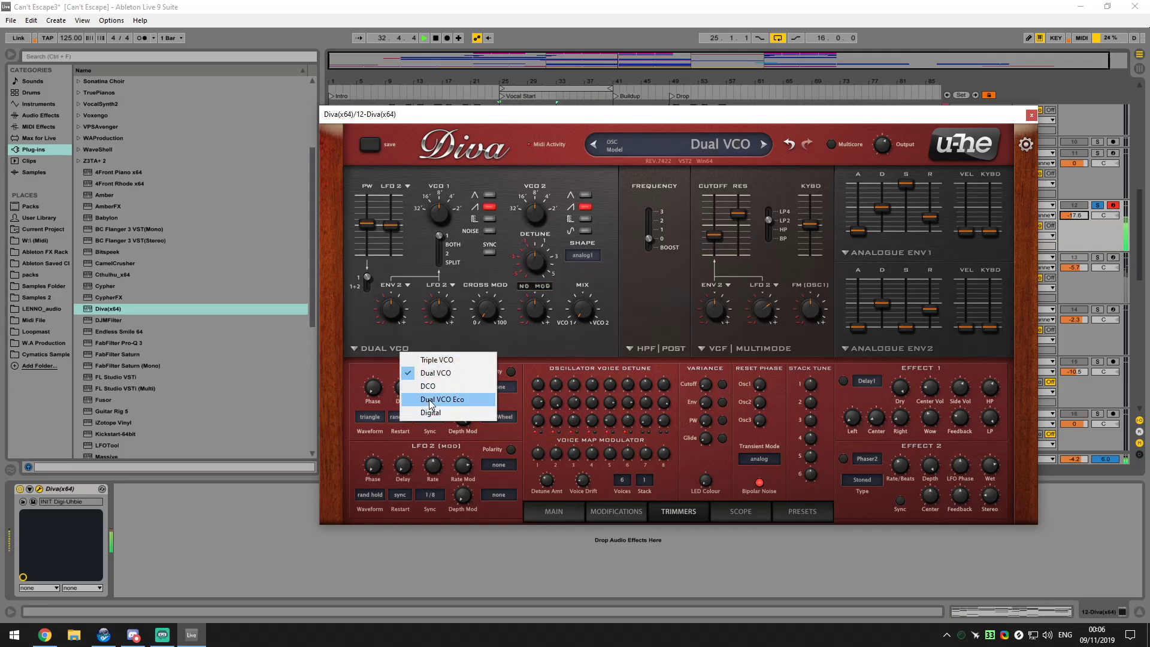
click(434, 399)
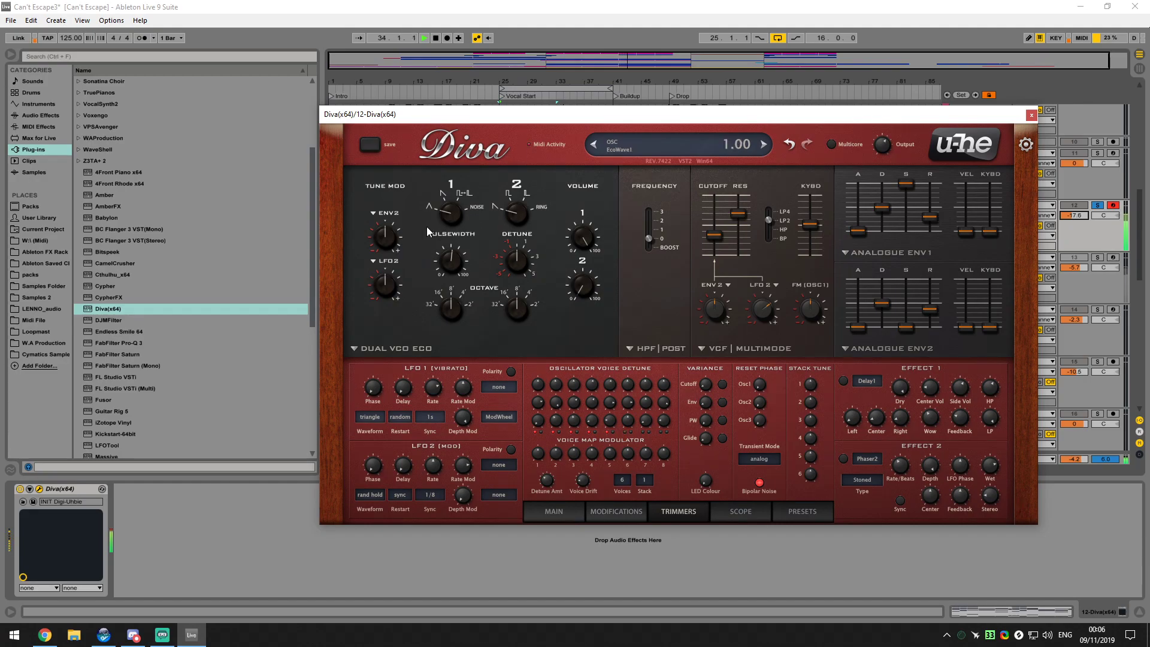
click(384, 349)
click(517, 308)
mouse_move(459, 307)
mouse_down()
mouse_move(455, 330)
mouse_move(460, 281)
mouse_move(463, 292)
mouse_up()
drag(442, 178, 465, 166)
mouse_move(720, 227)
mouse_down()
mouse_move(720, 238)
mouse_move(720, 229)
mouse_up()
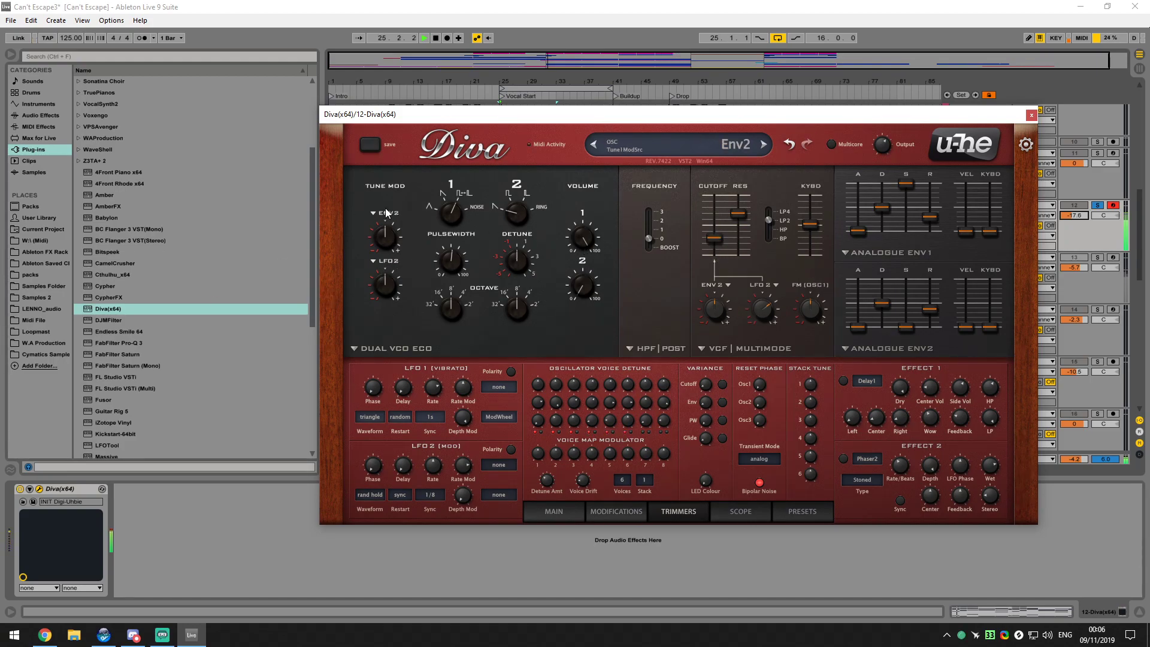
Assign LFO1 as the oscillator's second tune modulation source and raise its depth
drag(448, 264, 454, 236)
drag(398, 280, 398, 267)
click(378, 261)
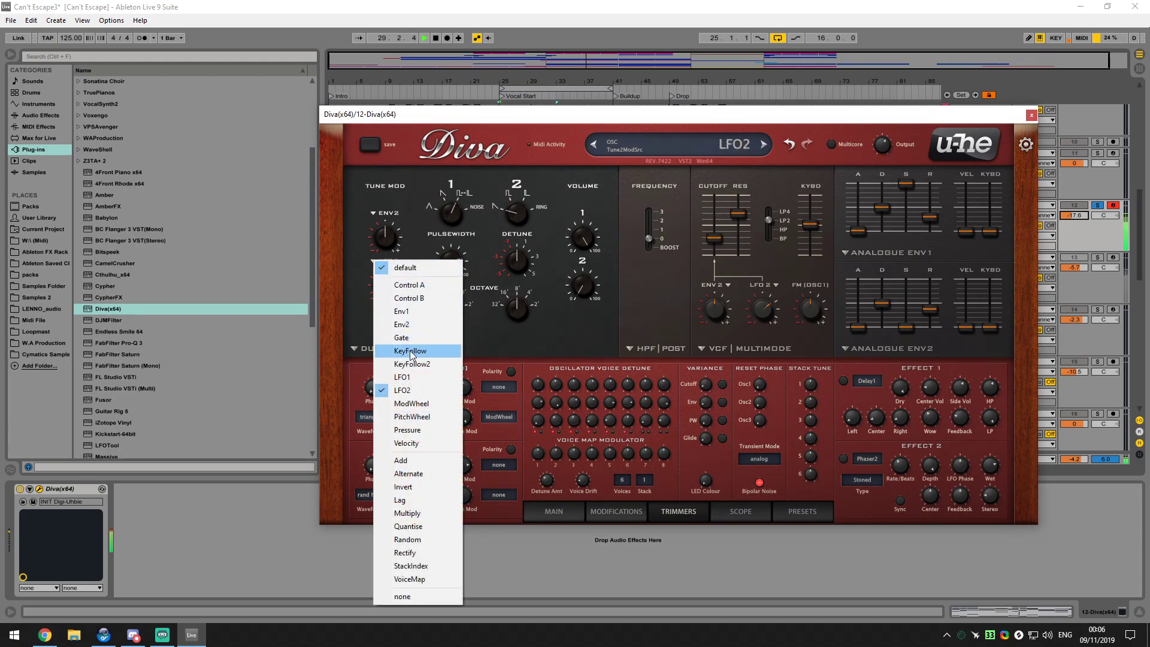
click(402, 377)
drag(383, 286, 389, 236)
Try an oscillator pulse width of 97, readjust it, and stop playback
mouse_move(452, 261)
mouse_down()
mouse_move(453, 290)
mouse_move(448, 240)
mouse_up()
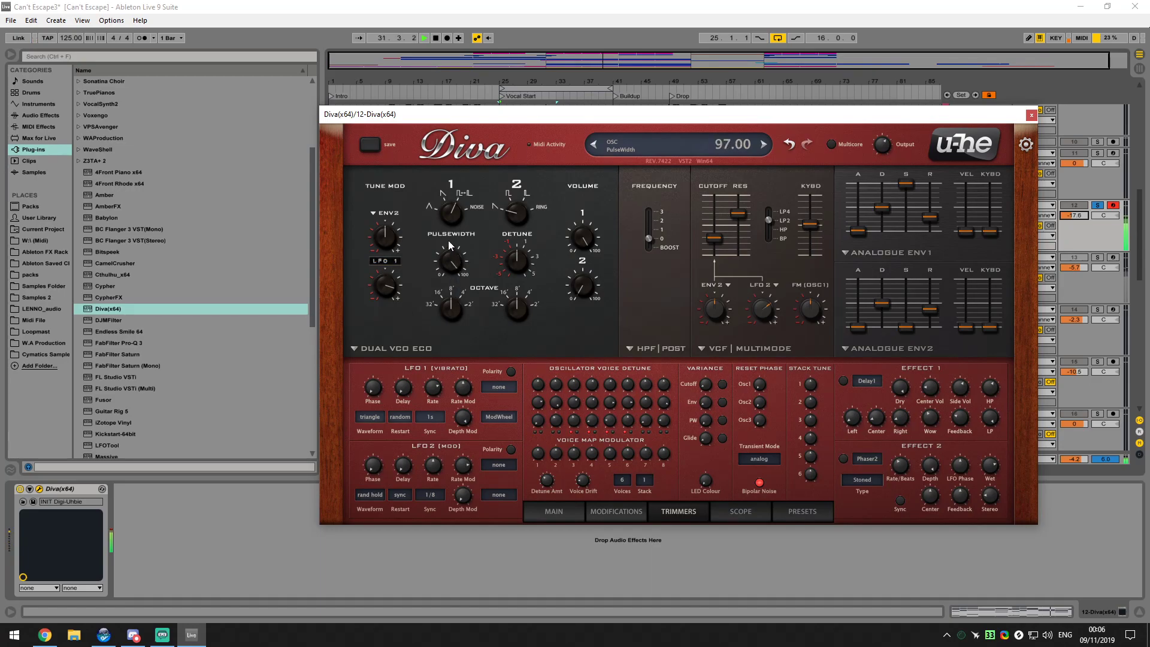
drag(441, 348, 450, 268)
click(620, 4)
key(space)
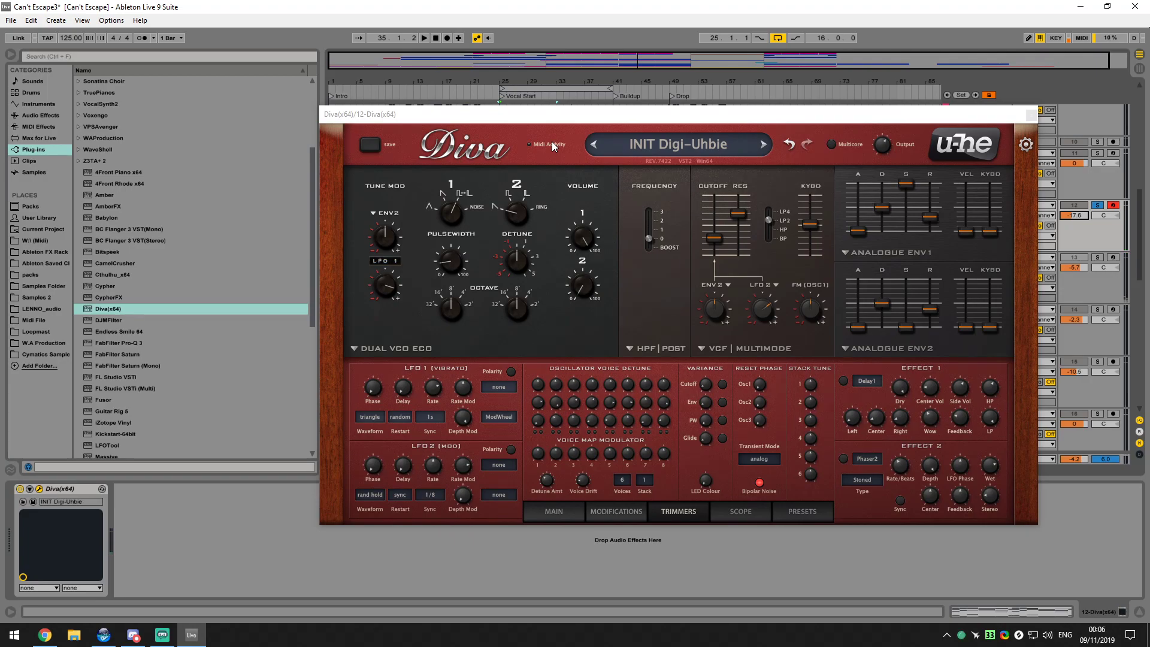
Lower the filter cutoff slightly and adjust the Diva track's volume while the loop plays, and stop playback
key(space)
drag(713, 237, 712, 243)
drag(1081, 218, 1082, 213)
key(space)
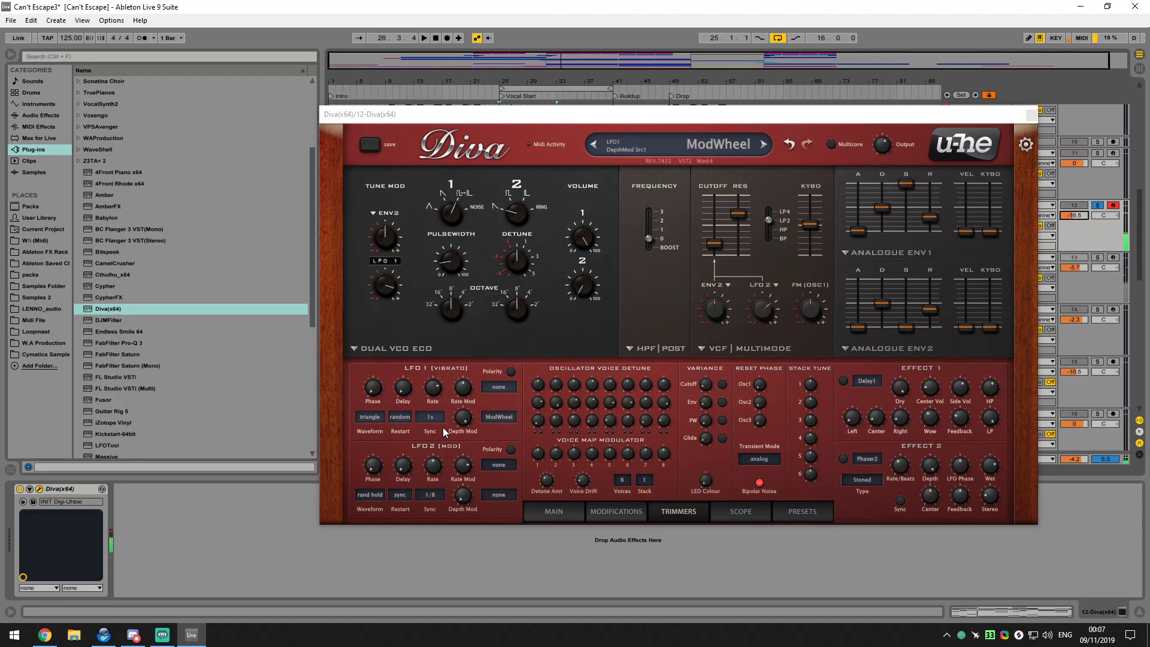
Set LFO2's sync rate to 1/2 and audition the change over the loop
click(430, 495)
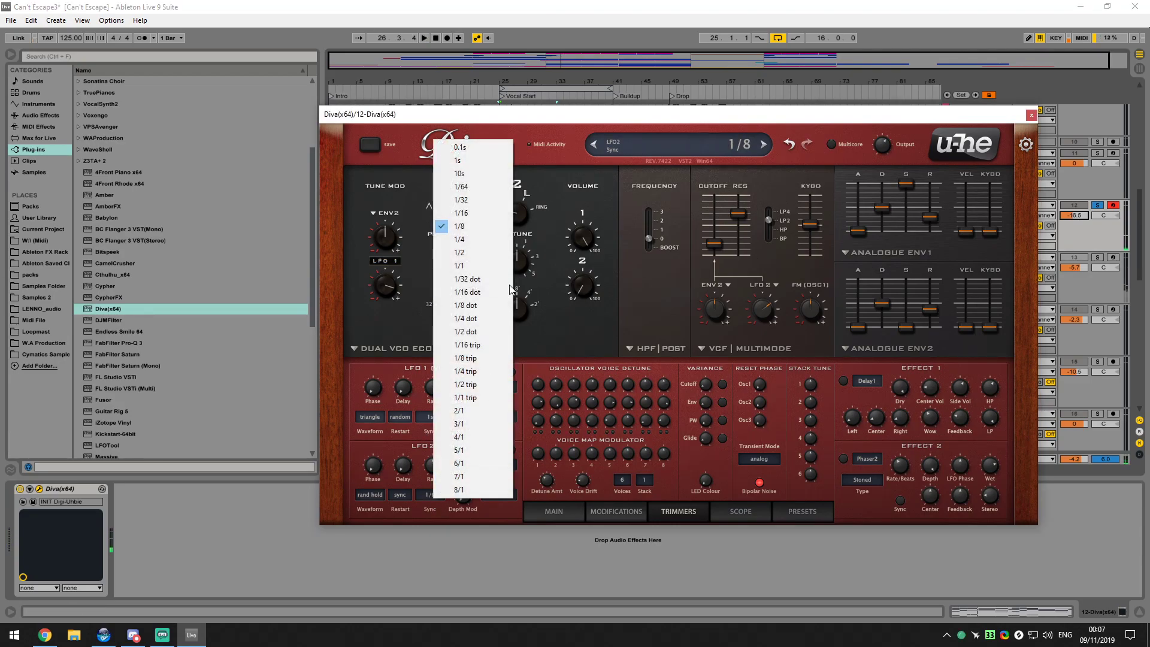
click(446, 253)
key(space)
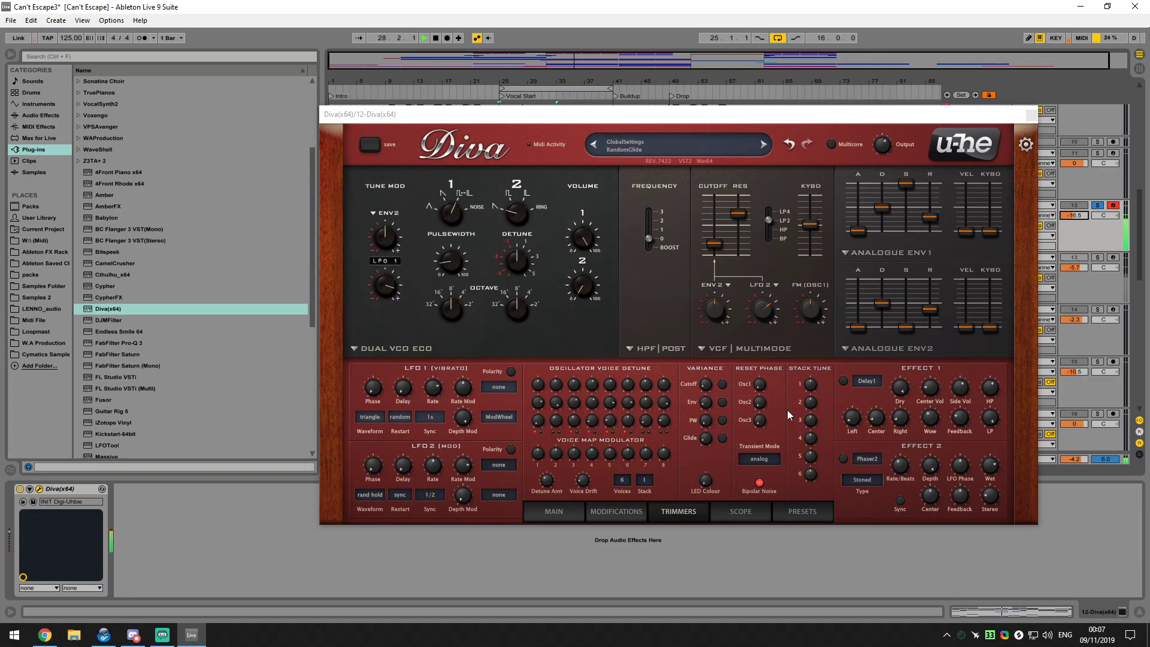
mouse_move(584, 236)
mouse_down()
mouse_move(581, 324)
mouse_move(583, 258)
mouse_up()
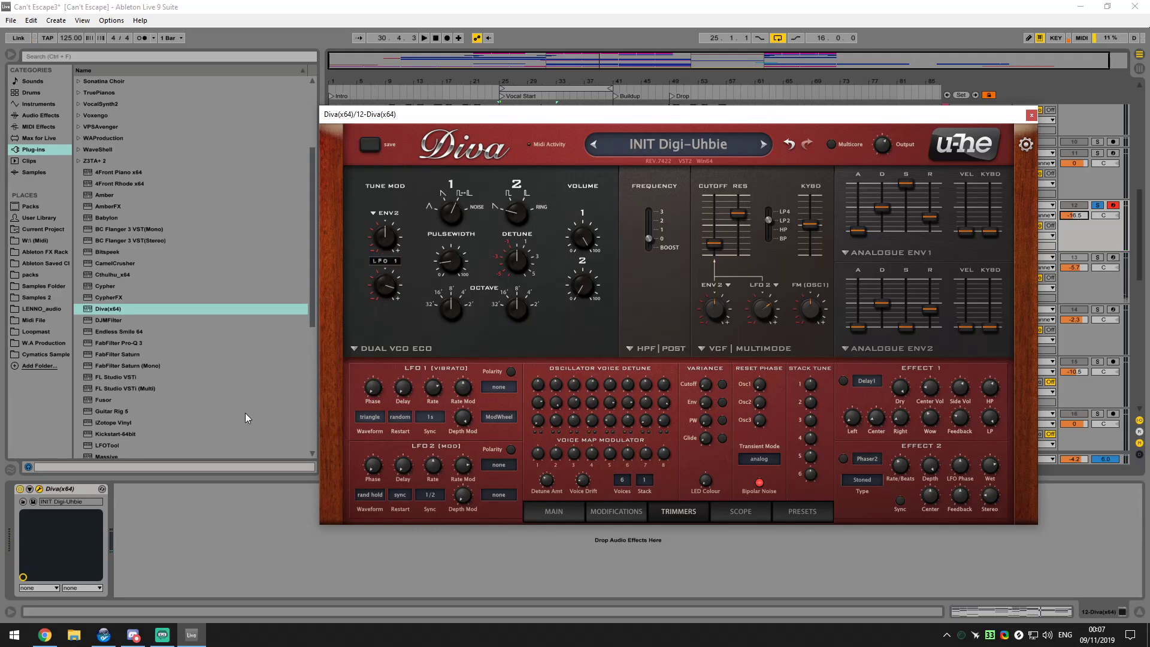
click(133, 635)
drag(600, 65, 1149, 105)
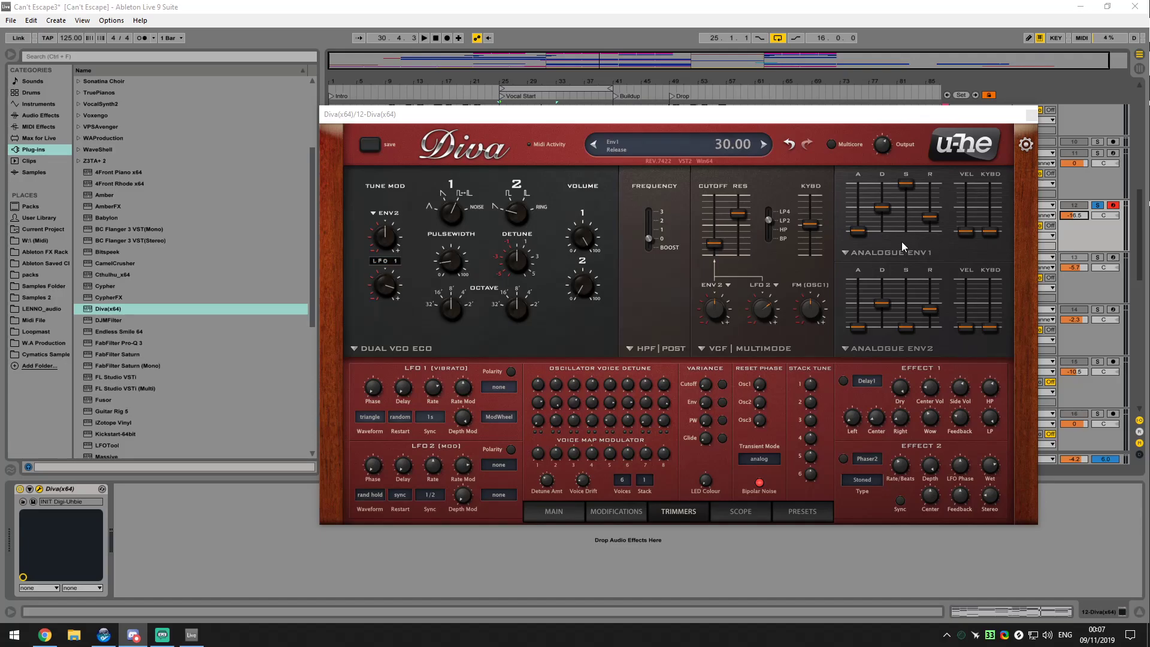
Try the HPF BITE model on the high-pass section while the loop plays, varying its cutoff
key(space)
mouse_move(719, 240)
mouse_down()
mouse_move(729, 226)
mouse_move(729, 242)
mouse_up()
click(653, 348)
click(692, 392)
drag(655, 213, 663, 102)
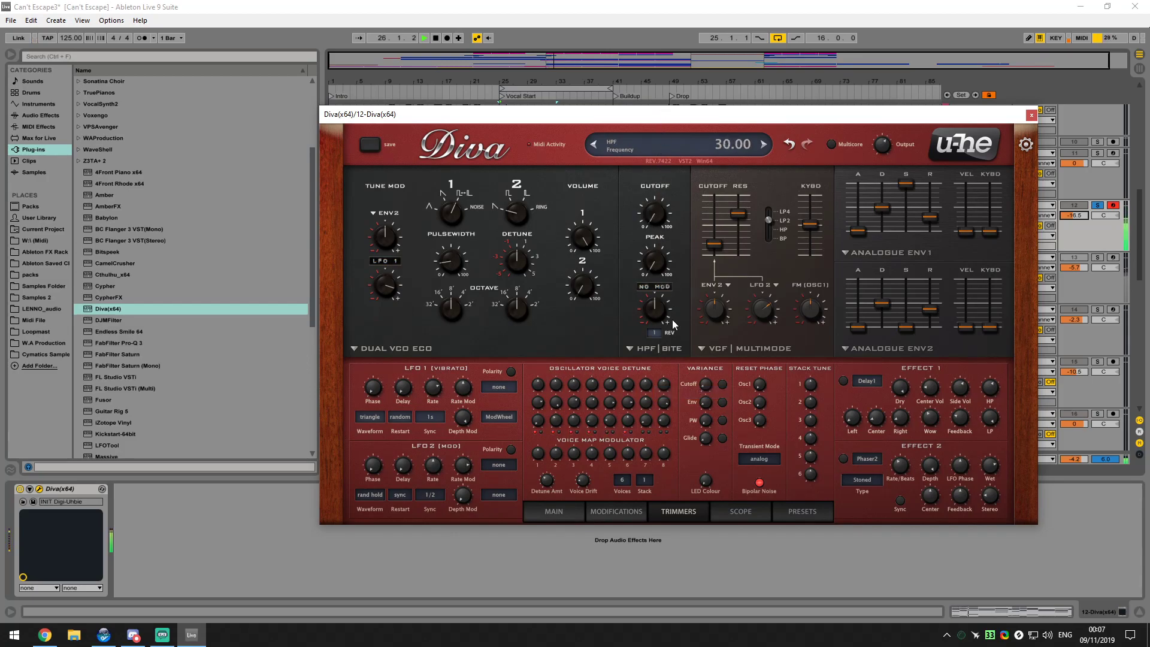
Try the HPF pre and Feedback models and return the high-pass section to HPF post
click(648, 348)
click(651, 369)
drag(655, 255, 659, 282)
click(644, 352)
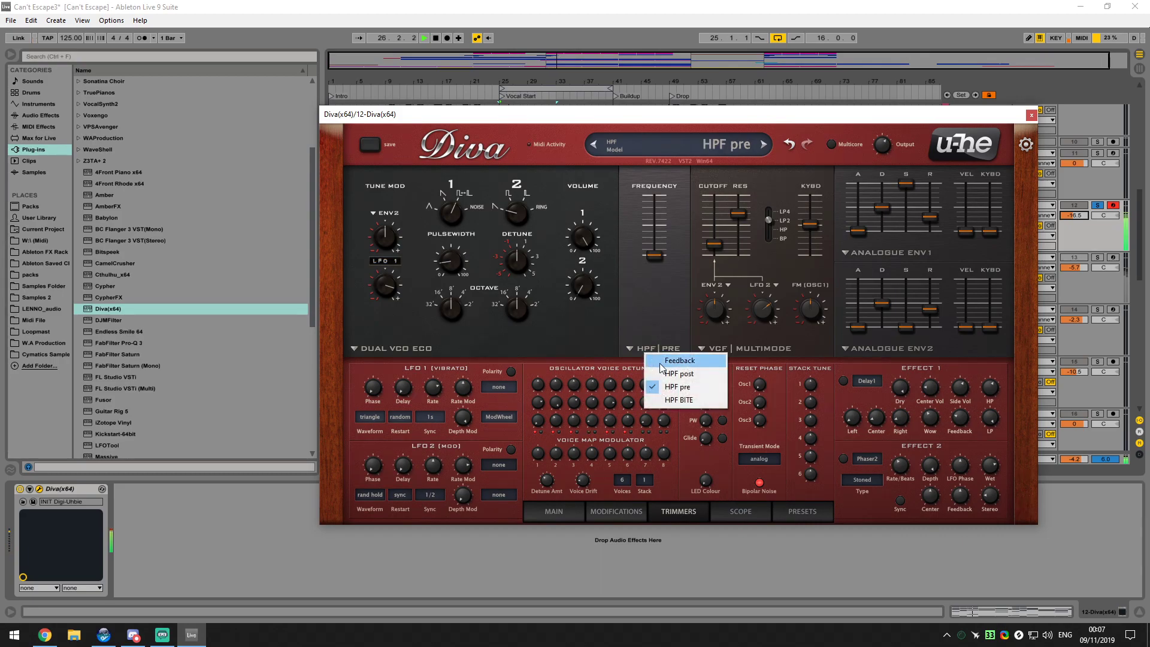
click(677, 360)
click(655, 348)
click(689, 376)
Set the post high-pass filter's frequency switch to 1
mouse_move(654, 244)
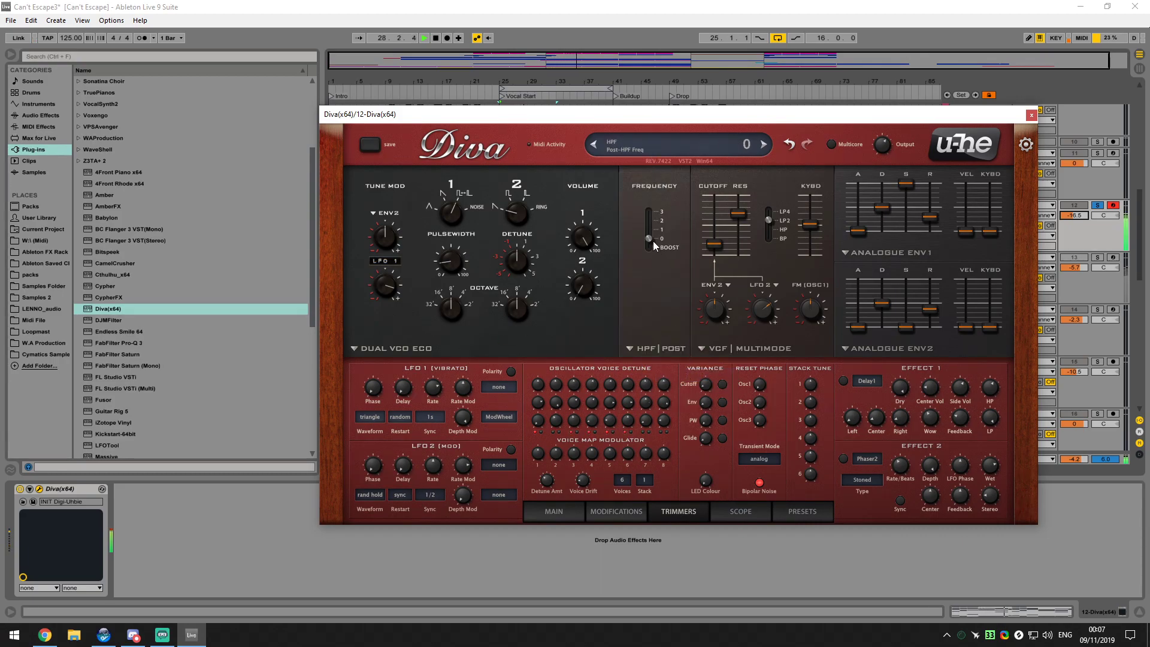
drag(651, 246, 649, 262)
drag(652, 203, 652, 235)
click(38, 634)
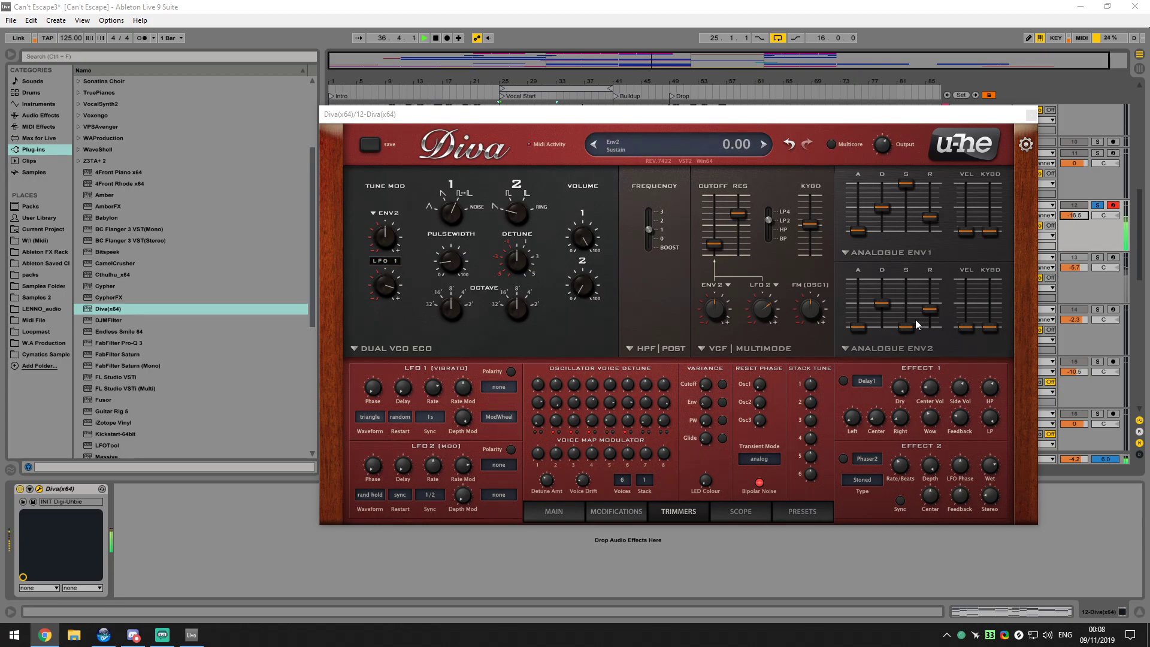
Raise Envelope 1's decay to maximum and set its release to 66
drag(887, 208, 889, 179)
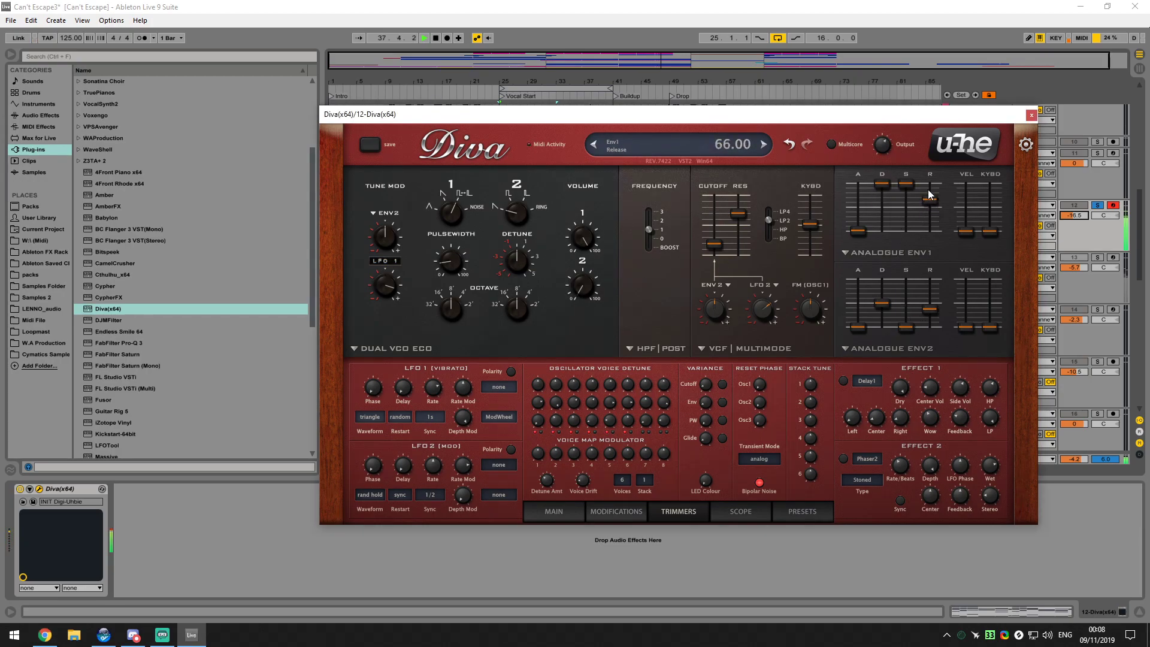
mouse_move(988, 232)
mouse_down()
mouse_move(996, 224)
mouse_move(992, 235)
mouse_up()
drag(724, 309, 774, 319)
Try Envelope 2 with high attack and release and no decay, with the filter cutoff at 61
drag(858, 327, 929, 292)
mouse_move(858, 307)
mouse_down()
mouse_move(852, 316)
mouse_move(885, 297)
mouse_move(882, 332)
mouse_move(861, 291)
mouse_up()
drag(700, 302, 702, 321)
mouse_move(714, 245)
mouse_down()
mouse_move(717, 225)
mouse_move(718, 246)
mouse_up()
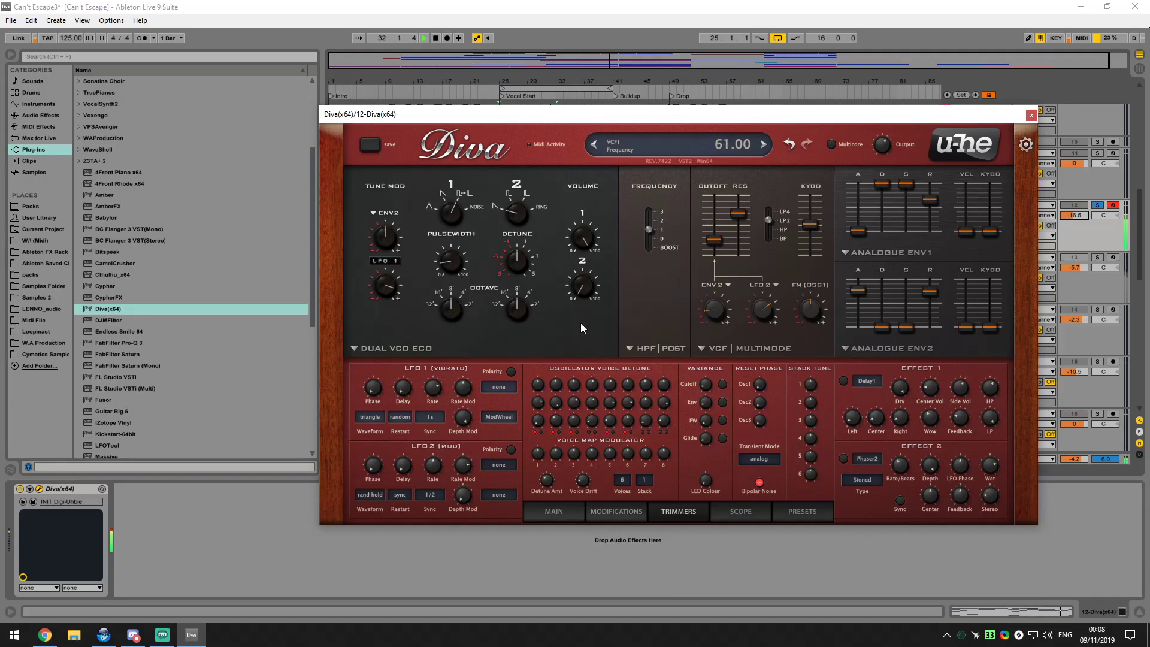
click(429, 529)
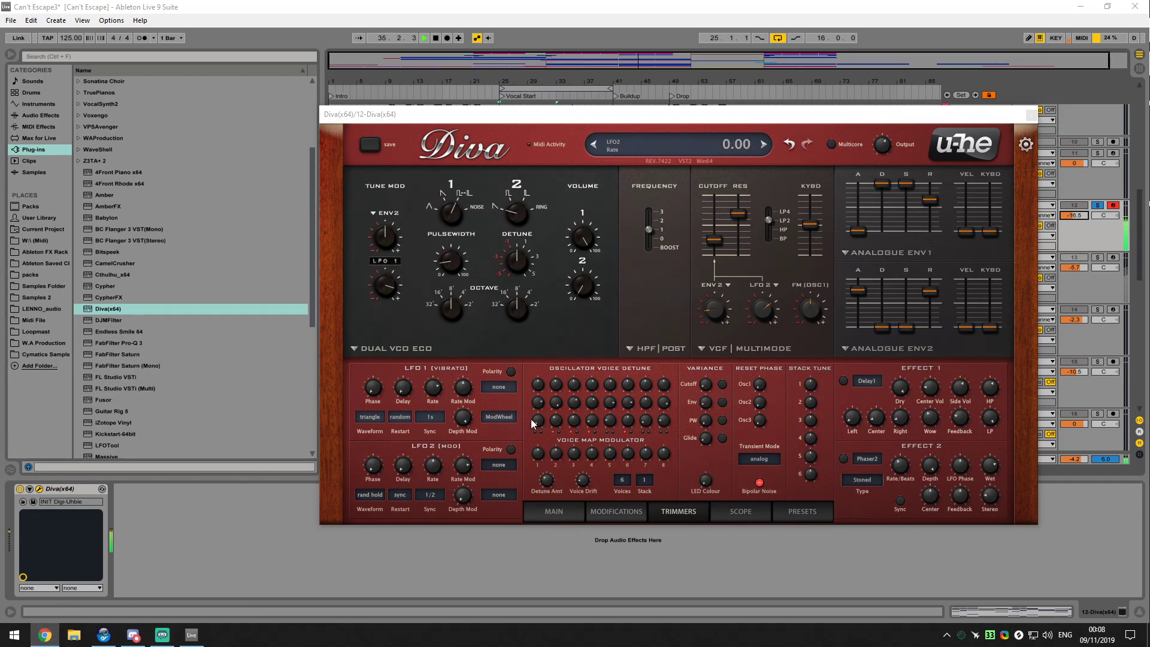
click(515, 210)
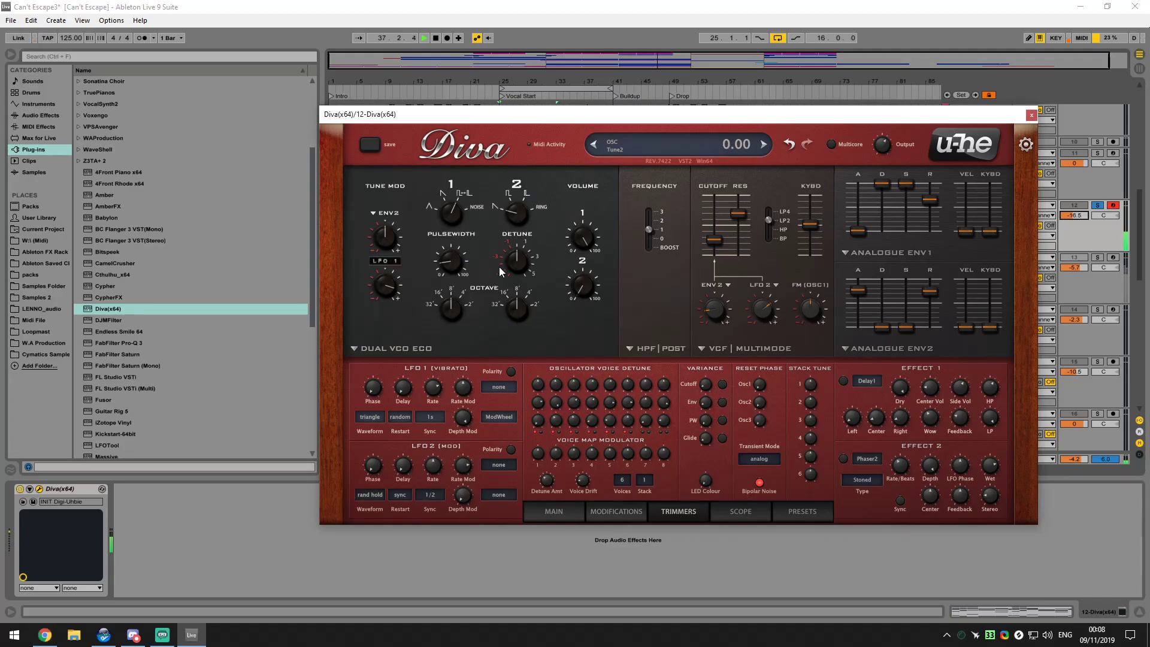
key(alt+Tab)
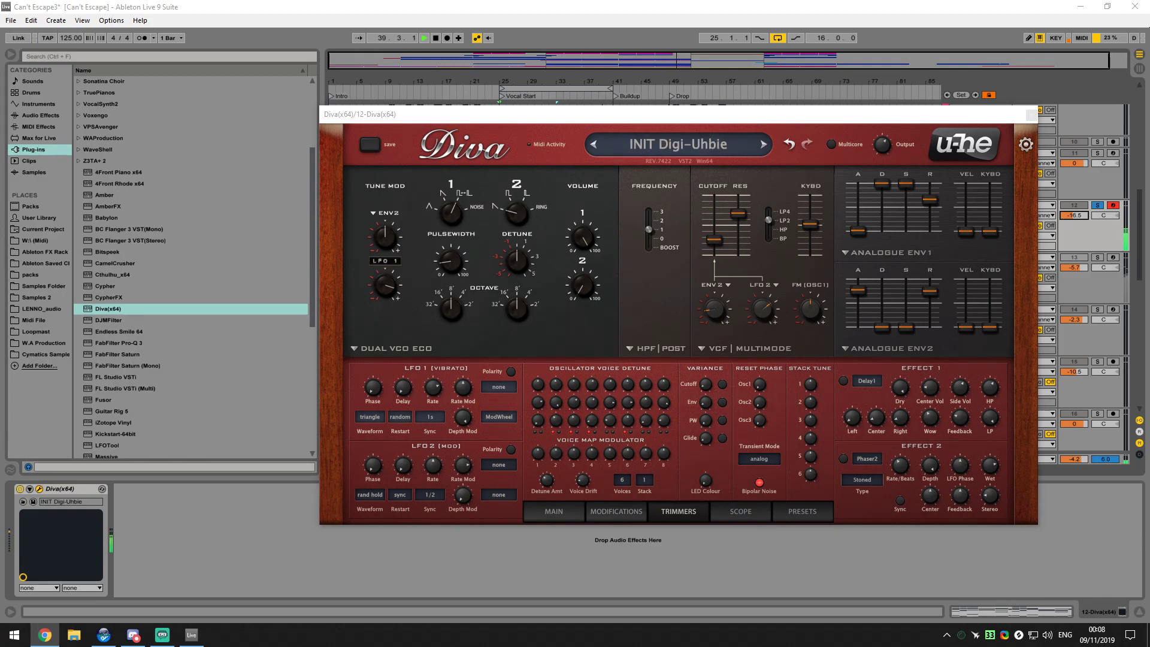
Raise the filter cutoff slightly and bring Envelope 2's attack to minimum with a short decay and lower release
mouse_move(651, 234)
mouse_down()
mouse_move(654, 246)
mouse_move(652, 227)
mouse_up()
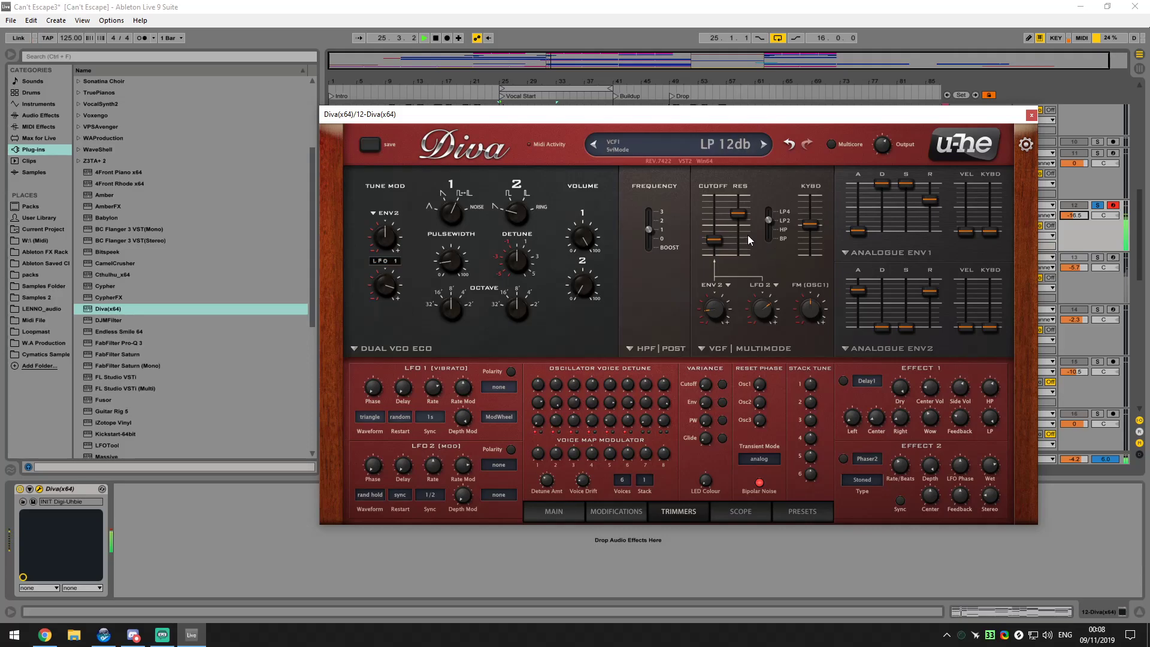
drag(716, 229, 719, 234)
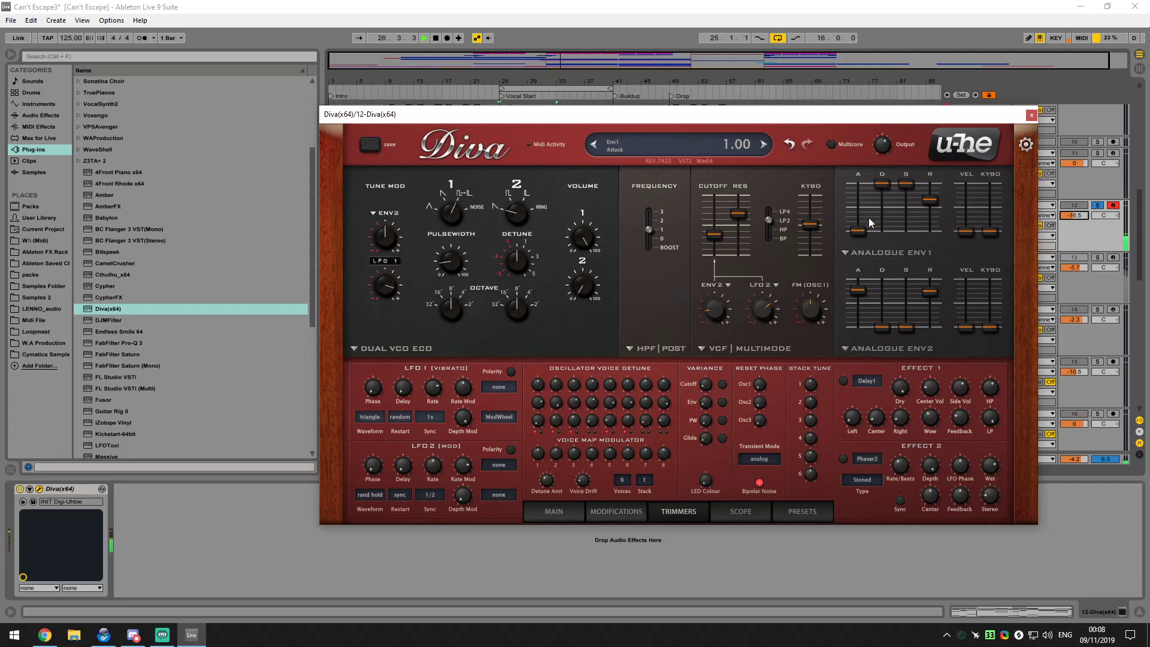
drag(857, 290, 861, 312)
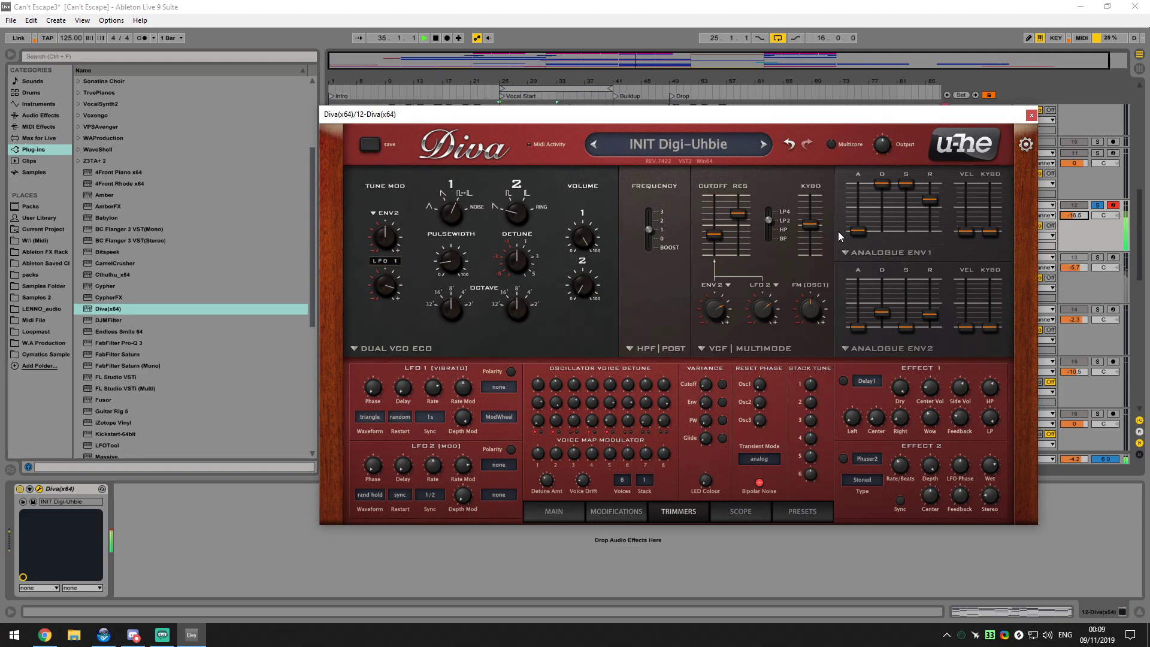
Try a filter cutoff of 97 with adjusted modulation depths, lower it again, and check LFO2's waveform choices
click(143, 631)
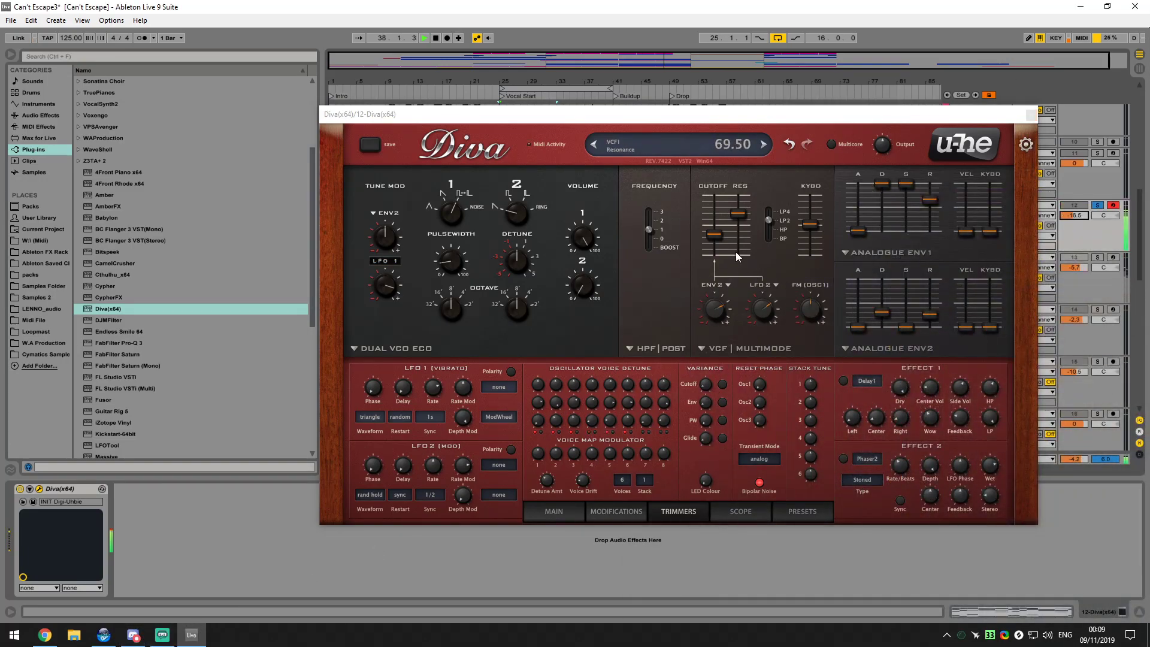
drag(716, 246, 720, 221)
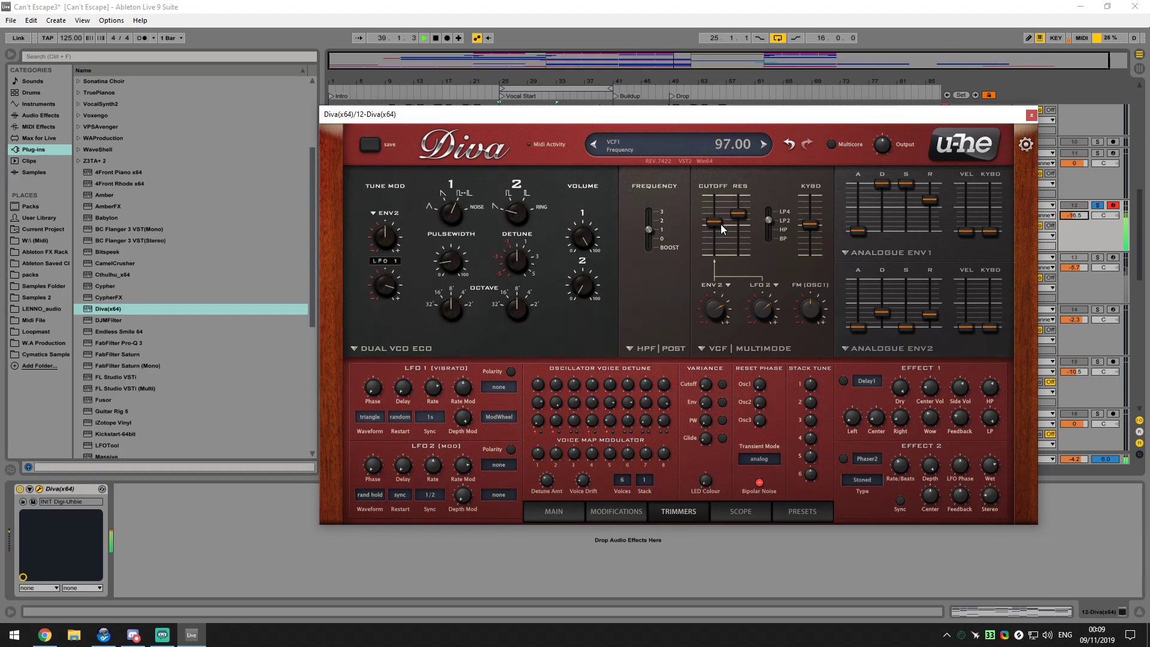
drag(718, 305, 717, 310)
drag(753, 305, 752, 312)
drag(714, 221, 718, 238)
click(373, 494)
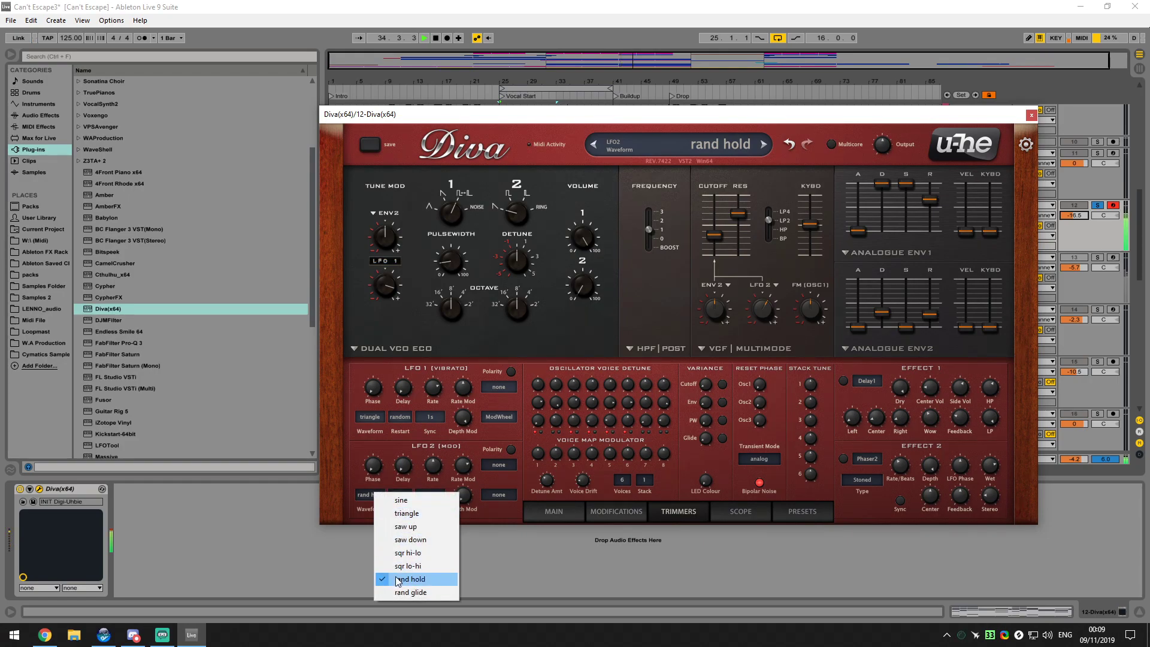
click(354, 512)
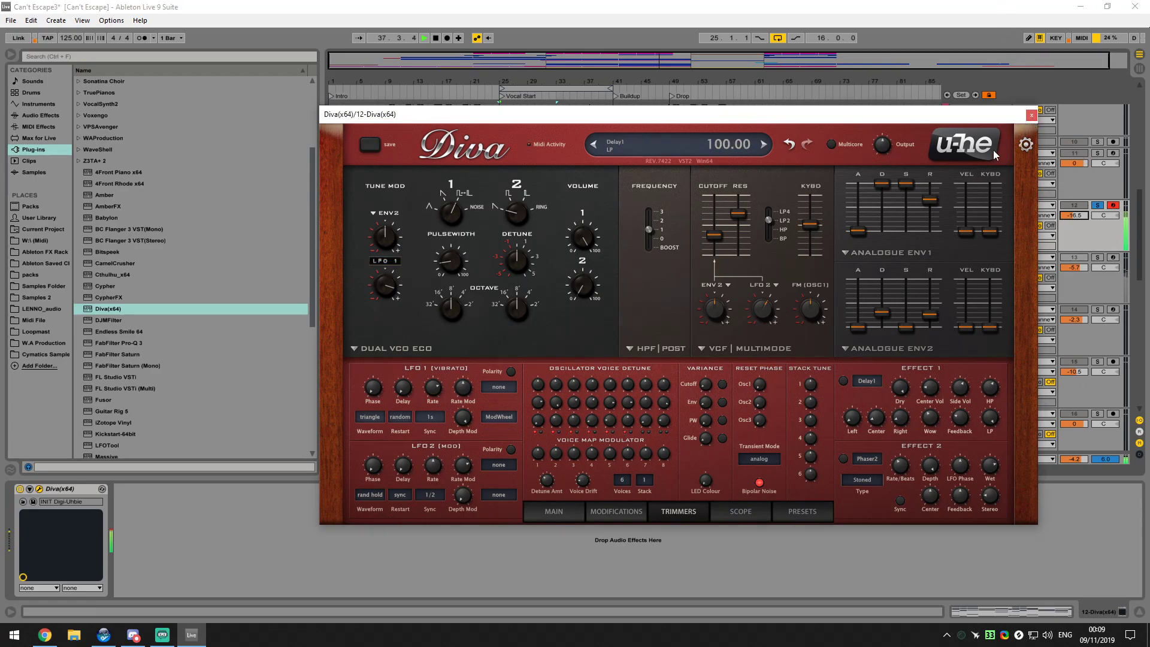
Close the Diva plug-in window, stop playback, and unsolo and deactivate the Diva track
click(1030, 115)
key(minus)
key(space)
scroll(763, 240, up, 1)
click(1097, 265)
click(1074, 267)
Set the loop to start at bar 1 with a length of 40 bars and start playback
drag(545, 90, 294, 98)
drag(463, 89, 673, 90)
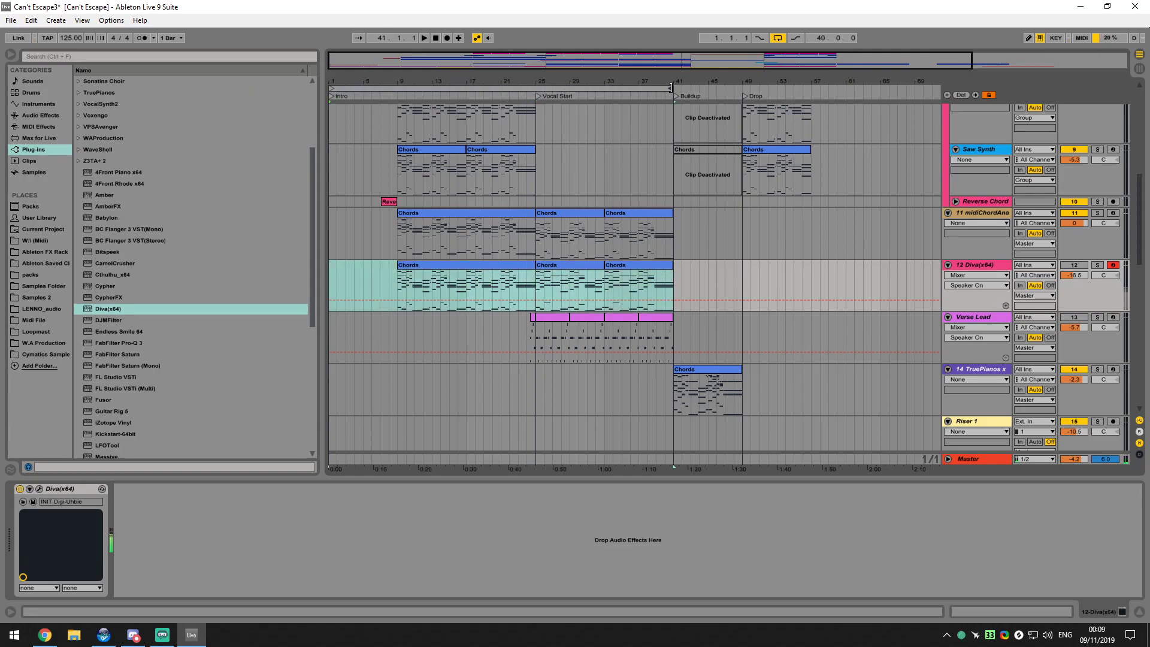
key(space)
Review the arrangement's drum, chord and synth tracks while the song plays from the intro
scroll(440, 251, up, 3)
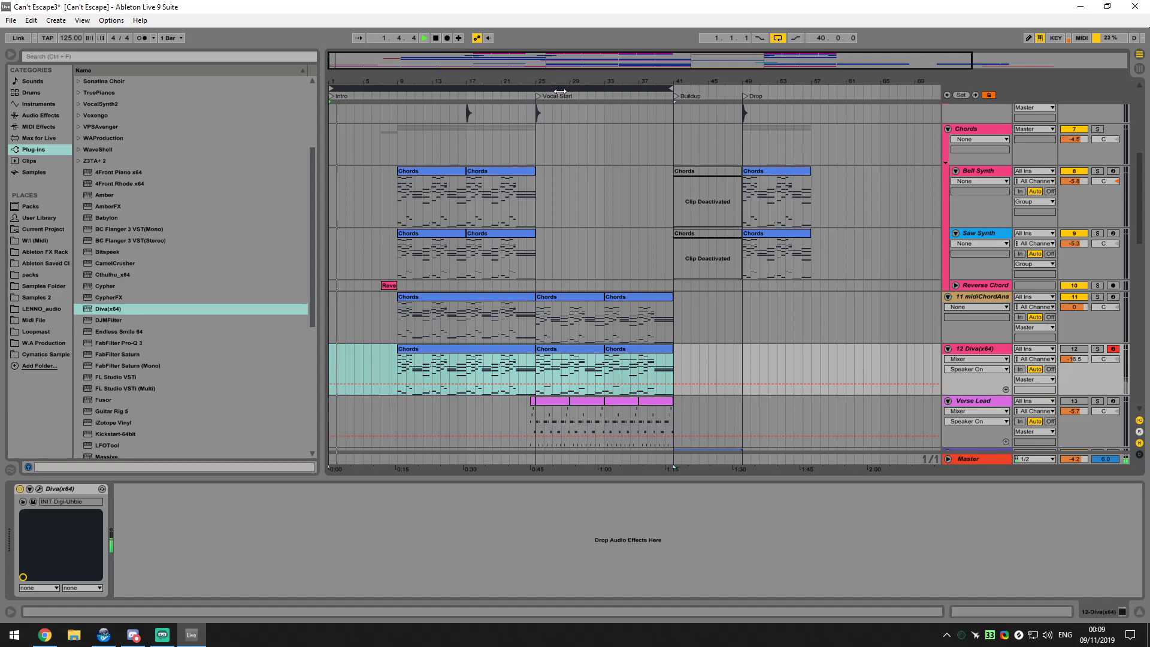
scroll(539, 201, up, 3)
scroll(536, 209, up, 4)
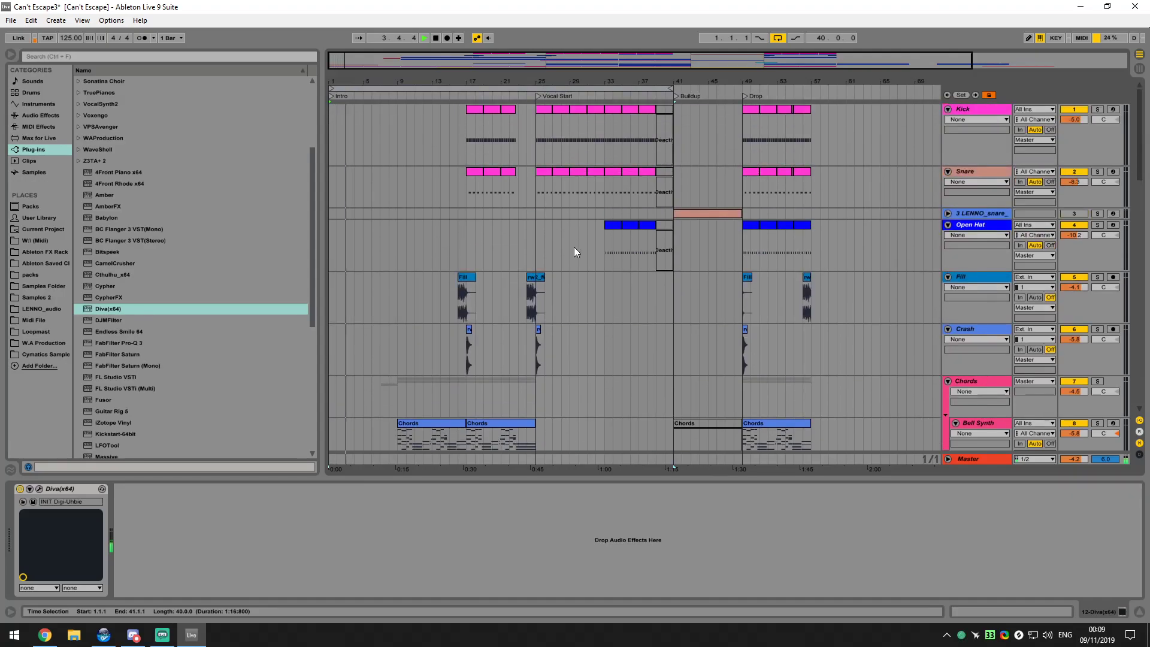
scroll(500, 294, down, 6)
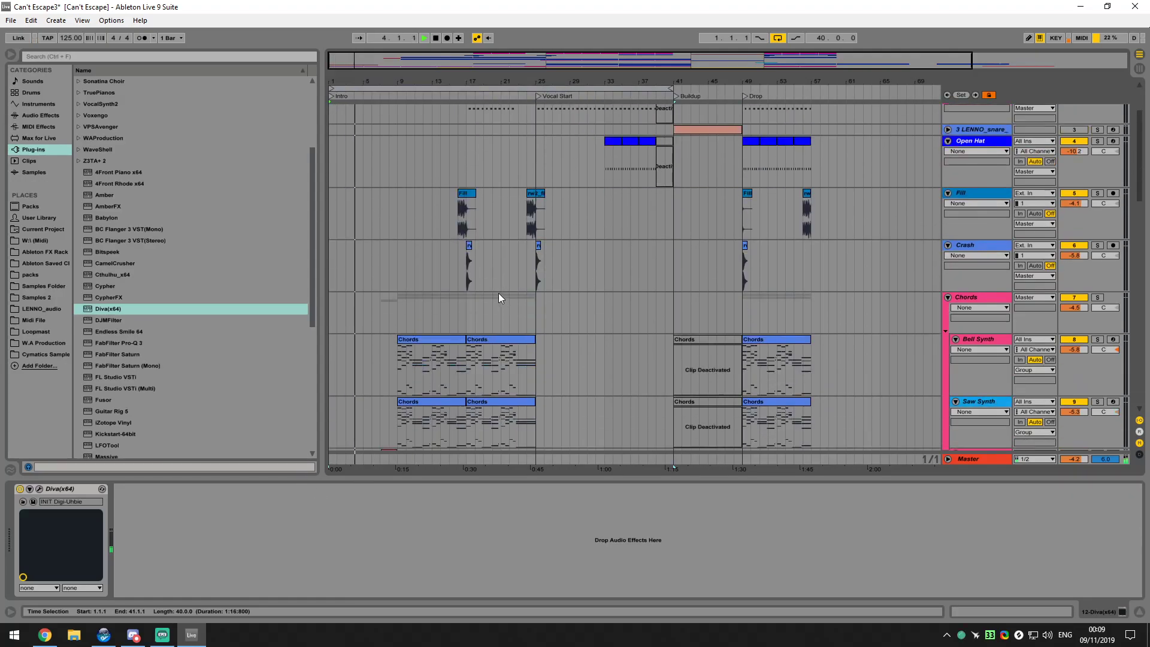
scroll(496, 288, down, 1)
scroll(486, 281, down, 3)
scroll(484, 282, up, 3)
scroll(480, 279, up, 8)
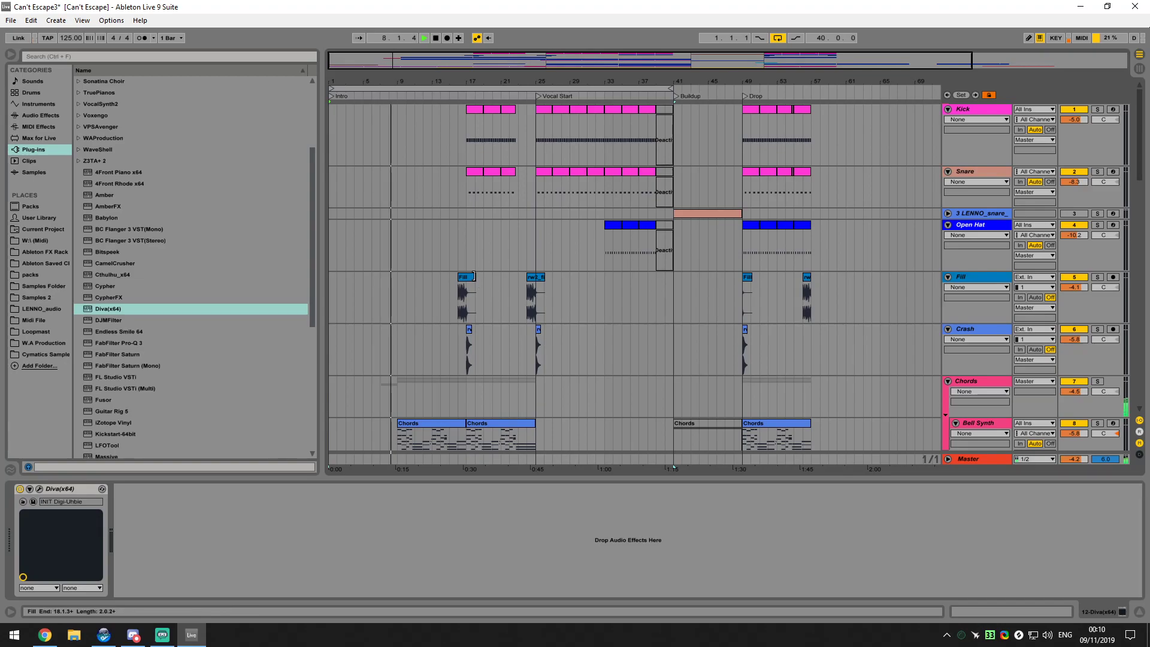
scroll(457, 272, down, 3)
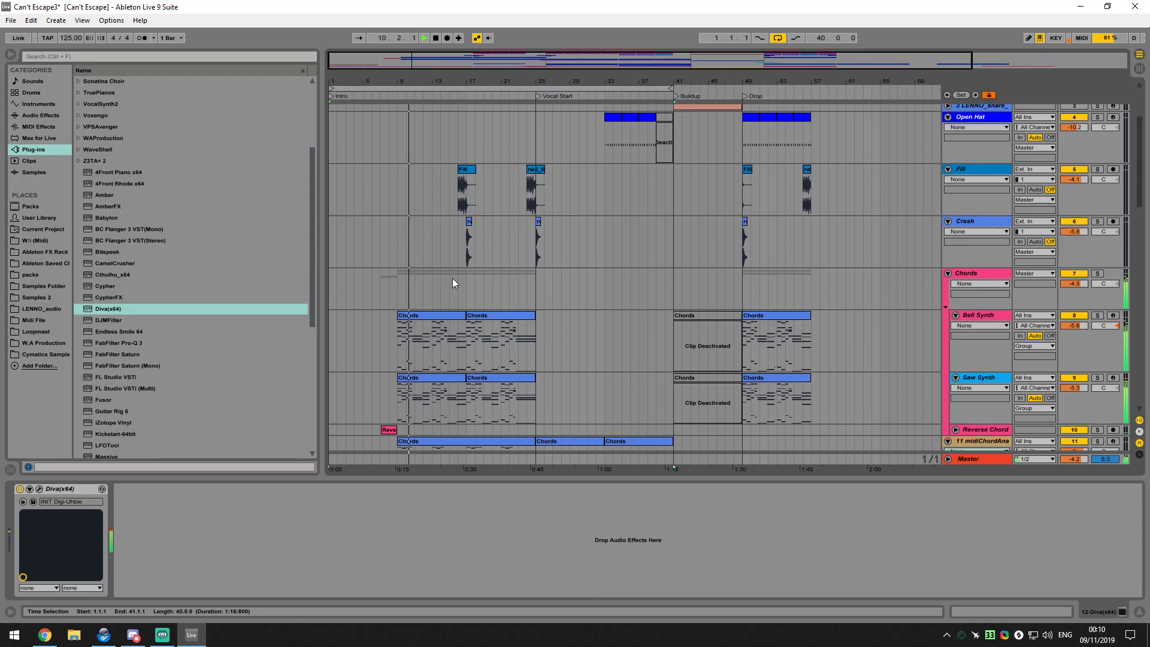
scroll(454, 278, down, 3)
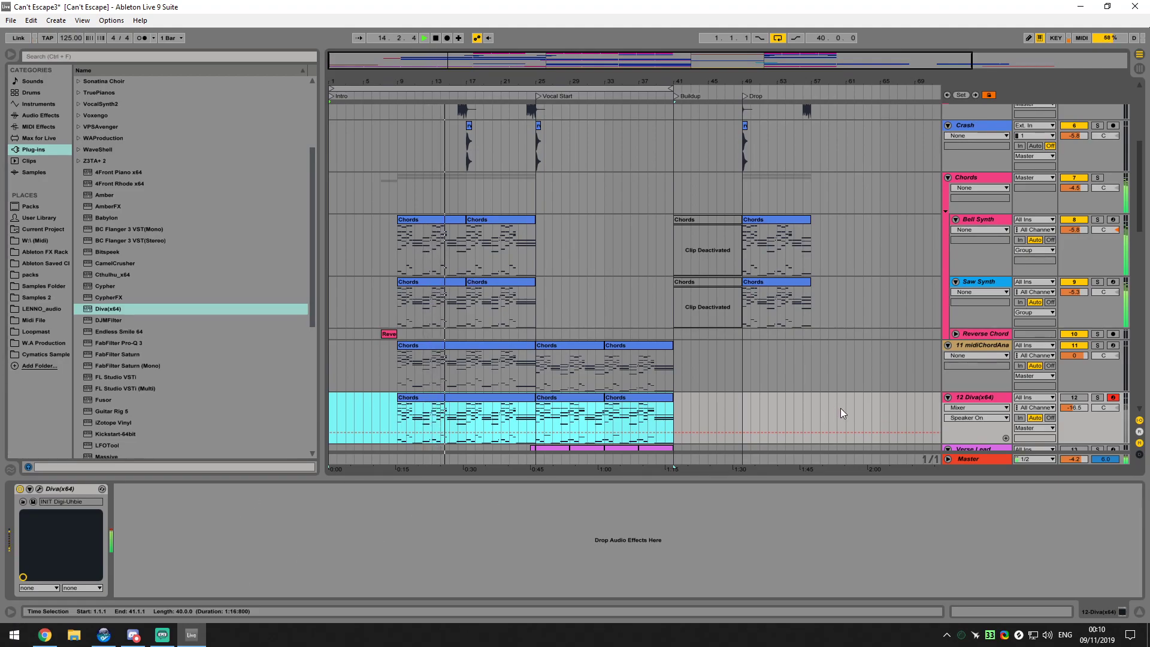
key(alt+Tab)
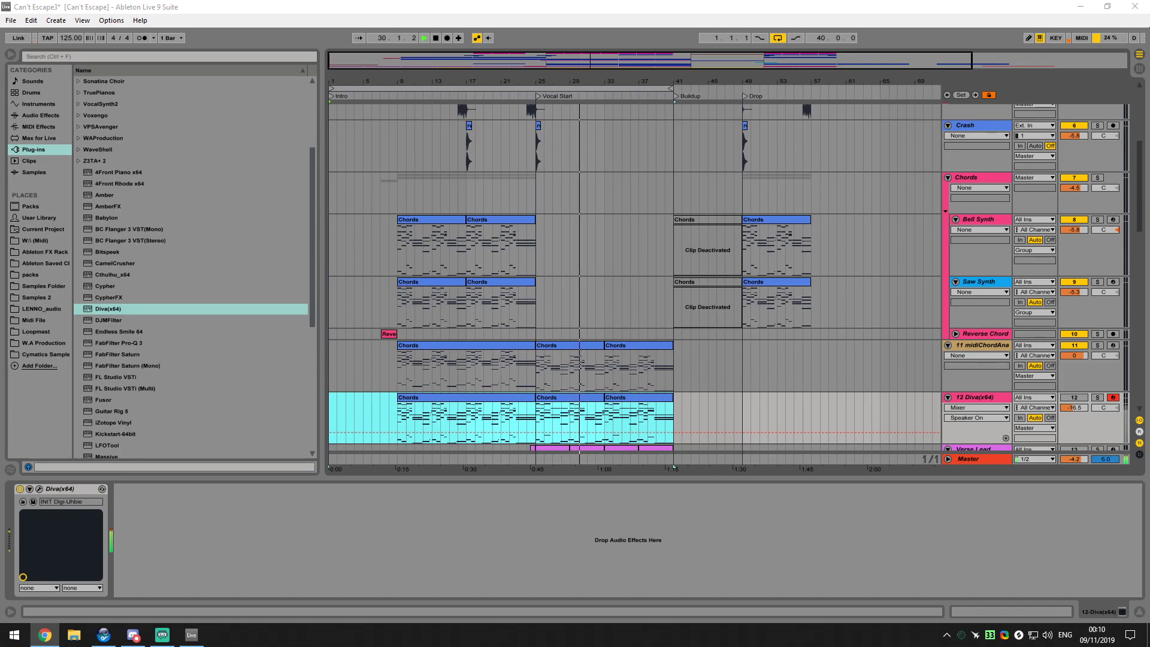
Lower the Verse Lead track's volume to -6.0 dB and replay the song from around Vocal Start
scroll(927, 196, down, 1)
scroll(1018, 269, down, 1)
drag(1076, 340, 1076, 343)
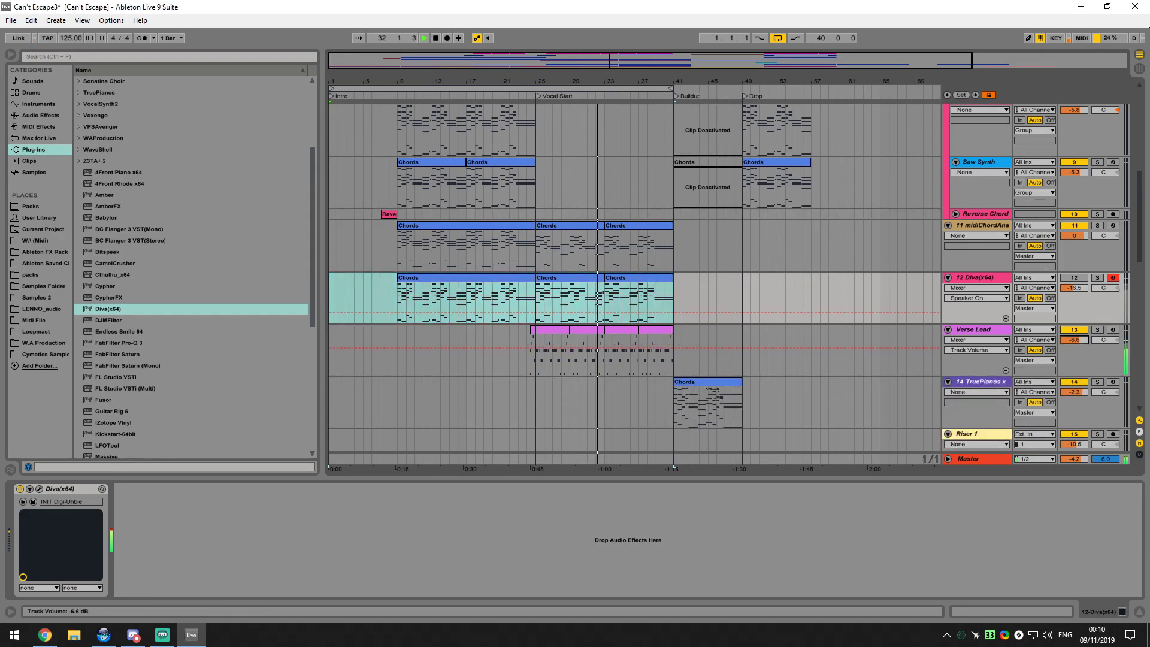
drag(545, 82, 564, 84)
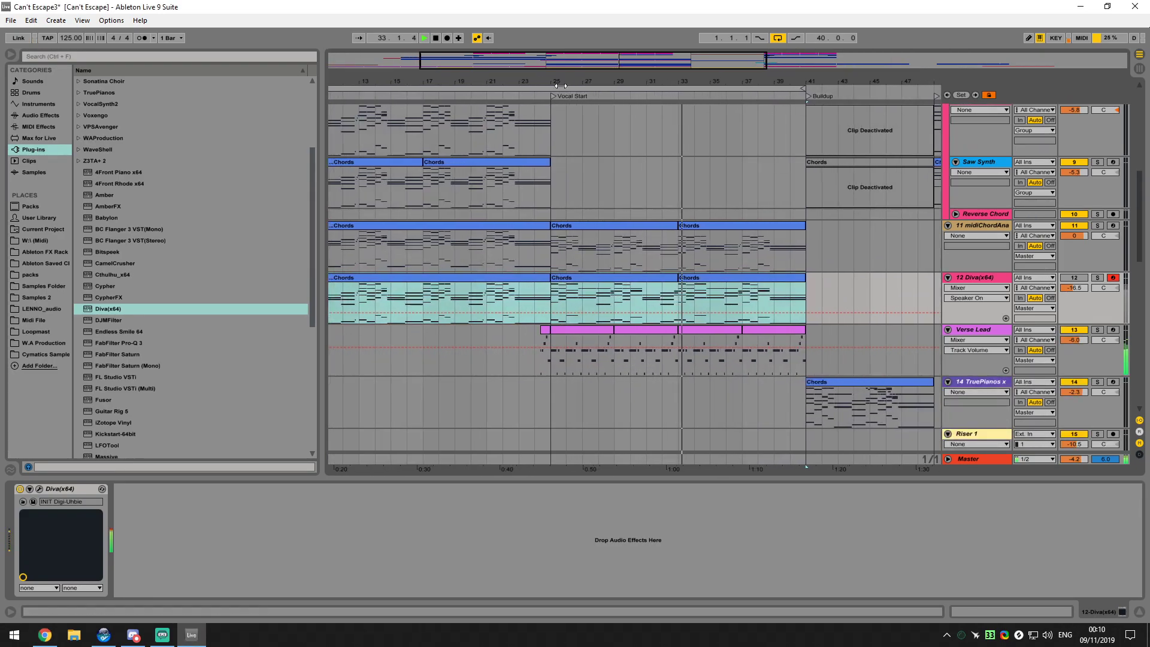
click(514, 96)
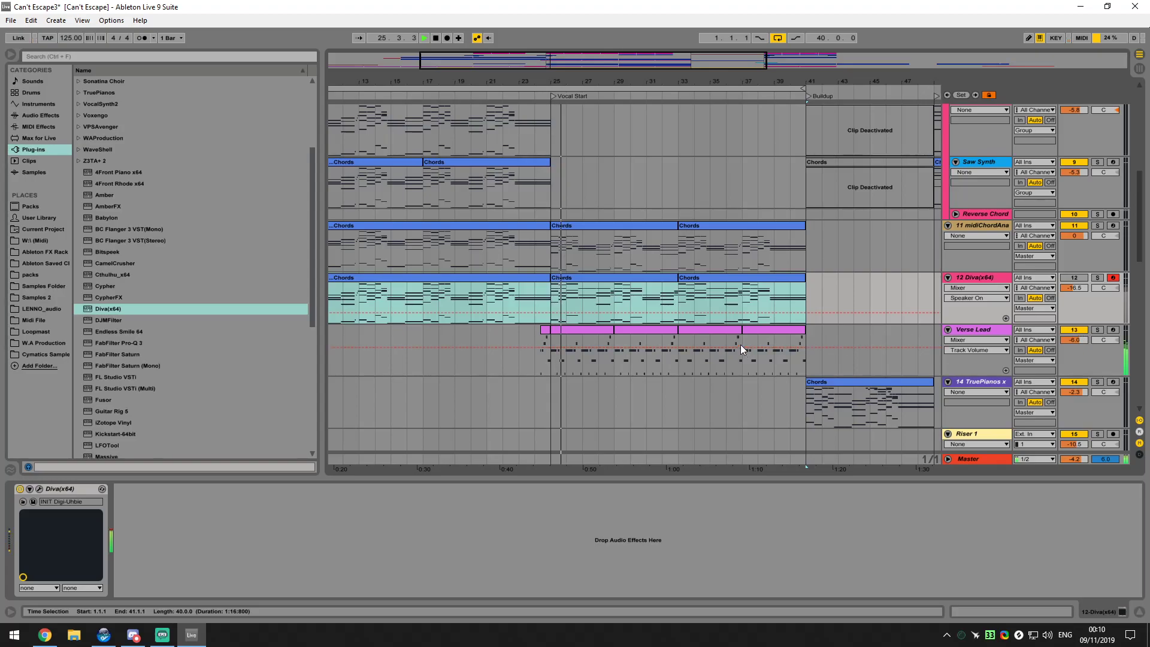
Examine the MIDI notes of a Verse Lead clip, then show that track's device chain
double_click(598, 329)
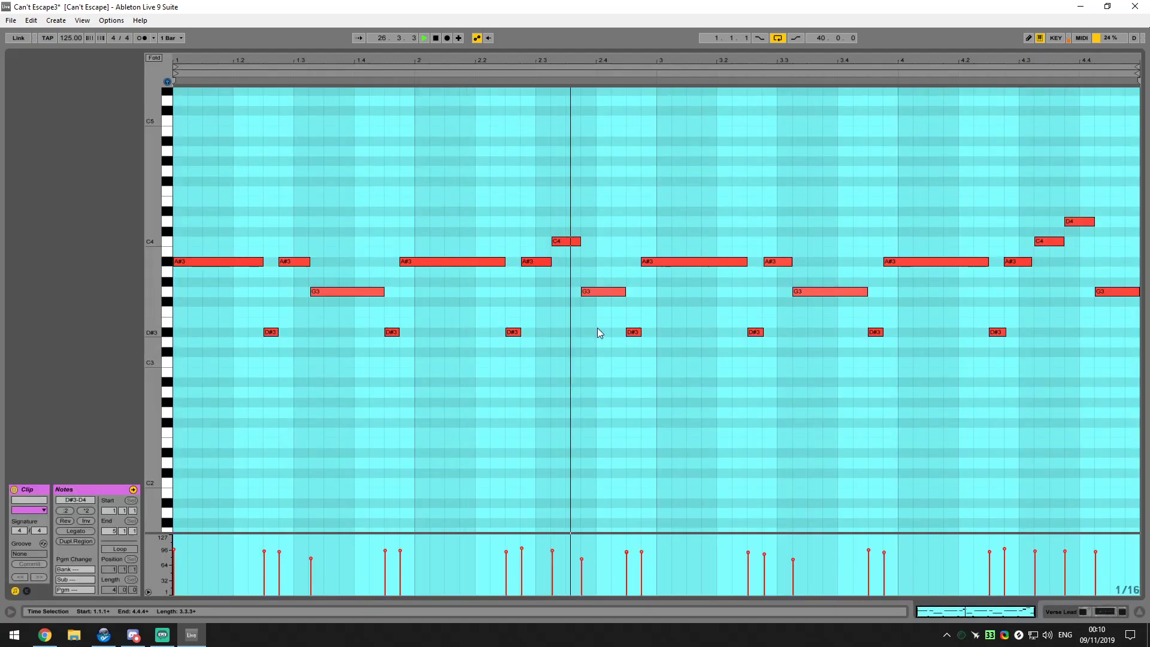
click(605, 193)
click(603, 191)
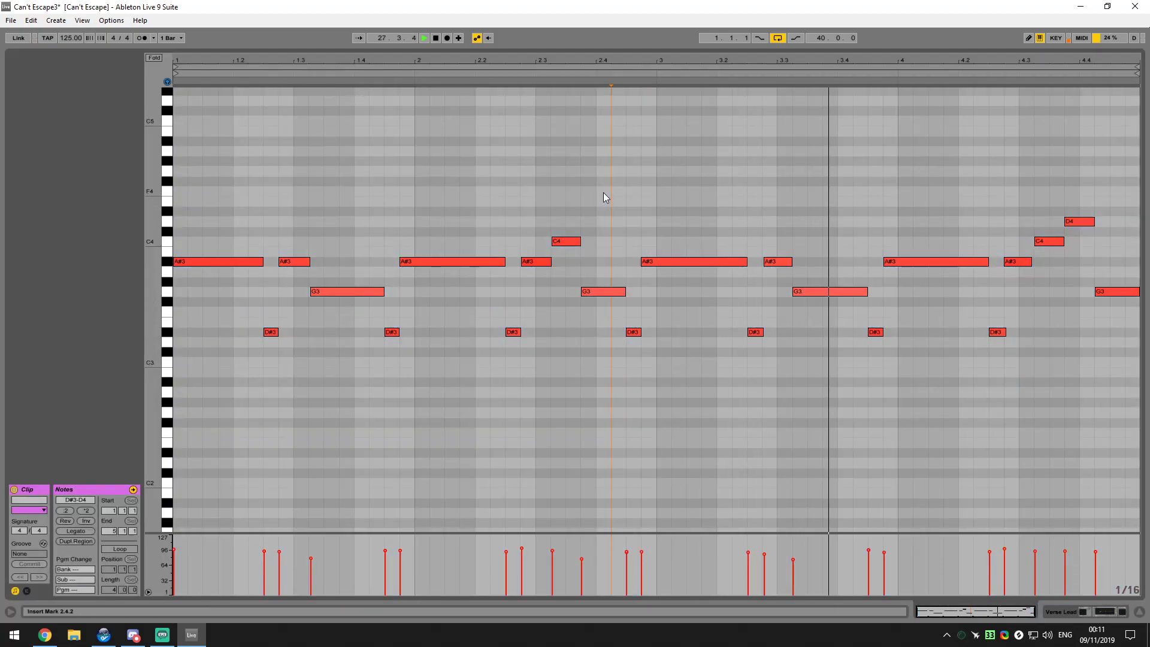
click(652, 167)
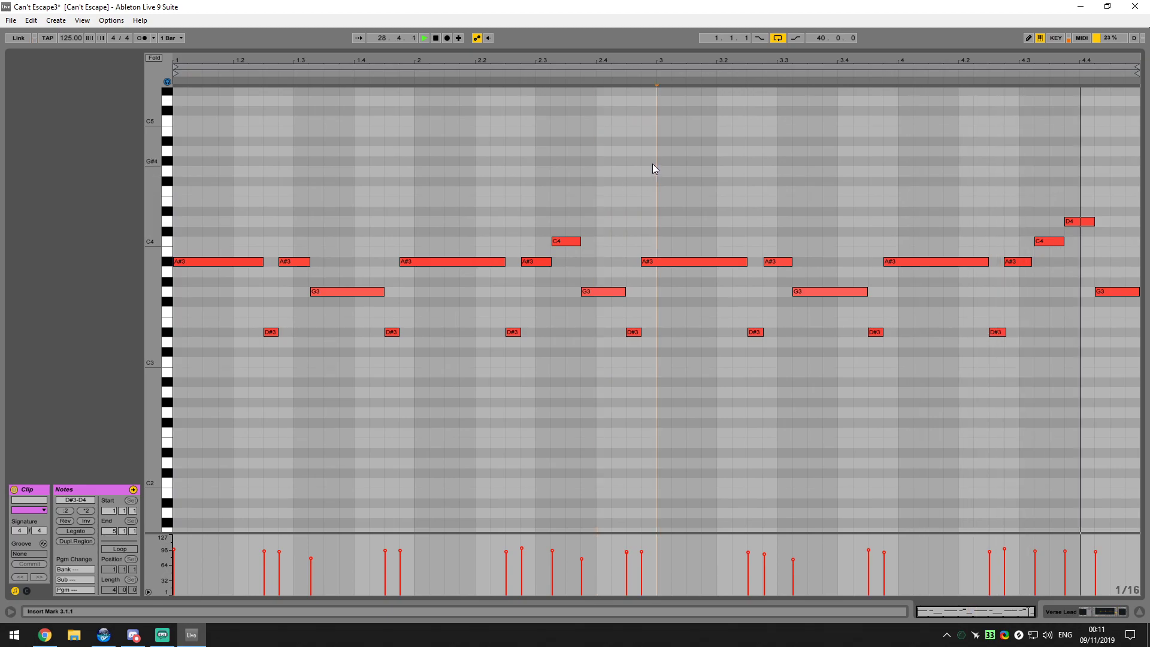
key(shift+Tab)
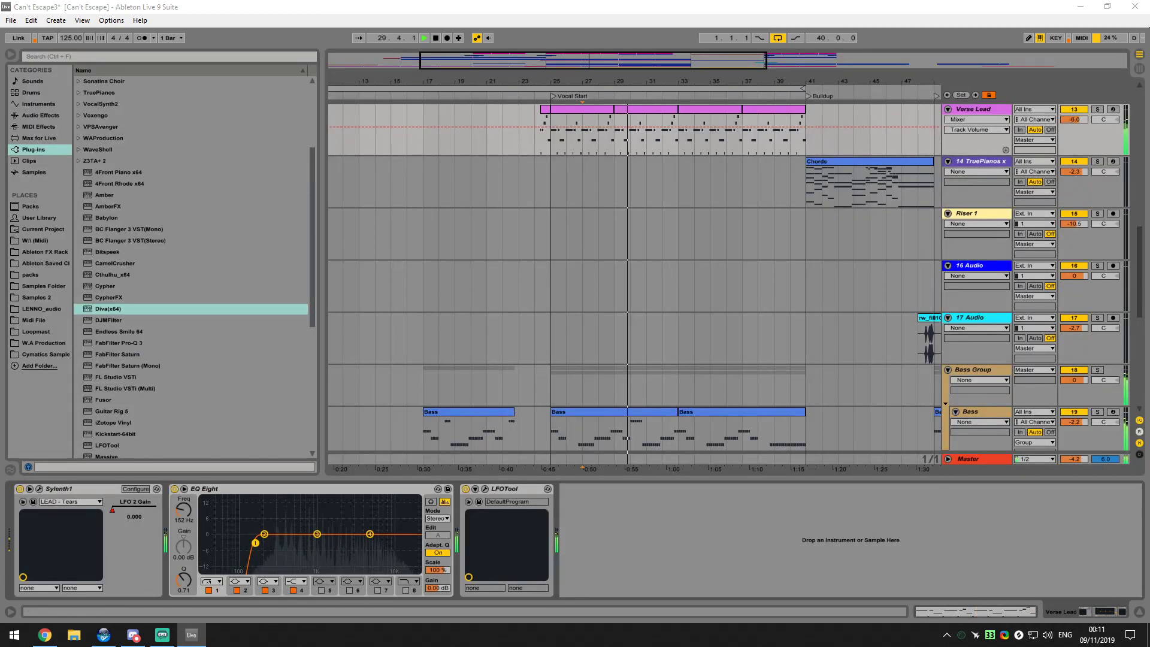
Loop the two Chords clips on the midiChordAnalyzer track from Vocal Start, 16 bars from bar 25, and restart playback
scroll(740, 136, up, 5)
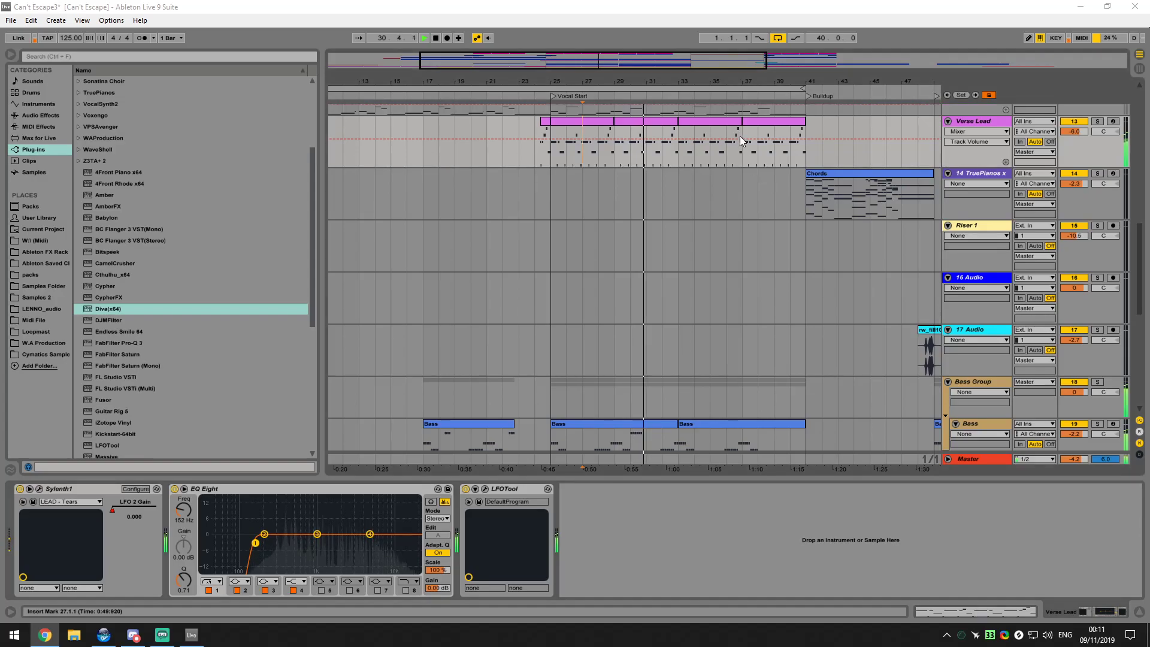
scroll(912, 174, up, 2)
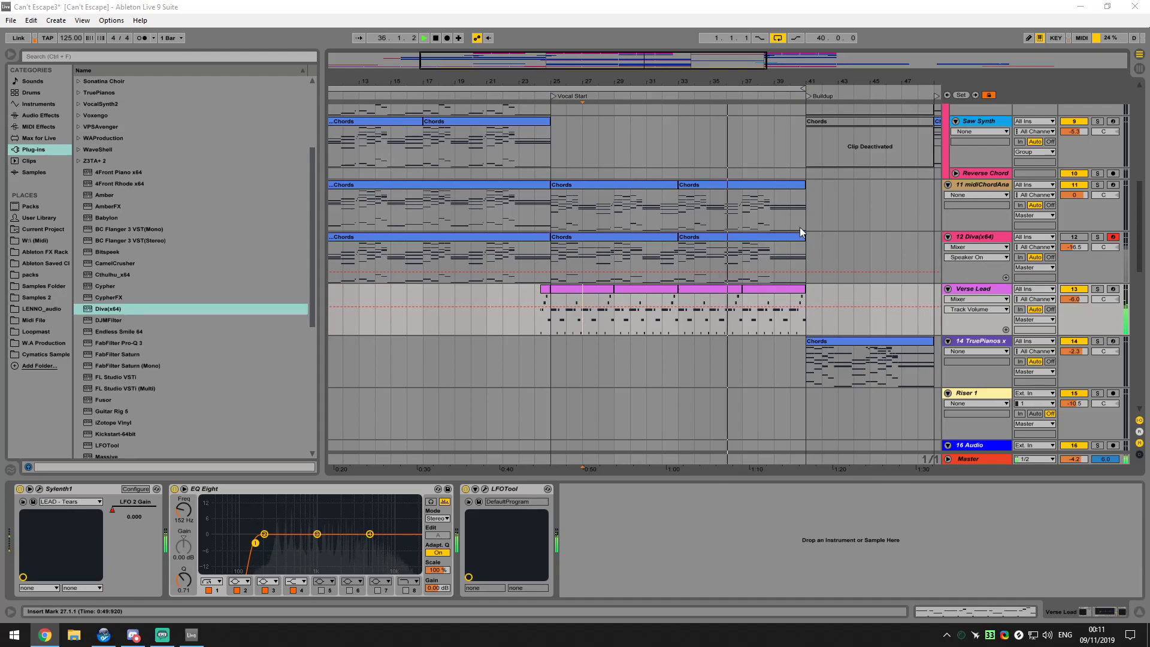
click(625, 183)
shift+click(737, 183)
key(space)
key(ctrl+l)
key(space)
scroll(738, 181, up, 1)
scroll(738, 180, down, 5)
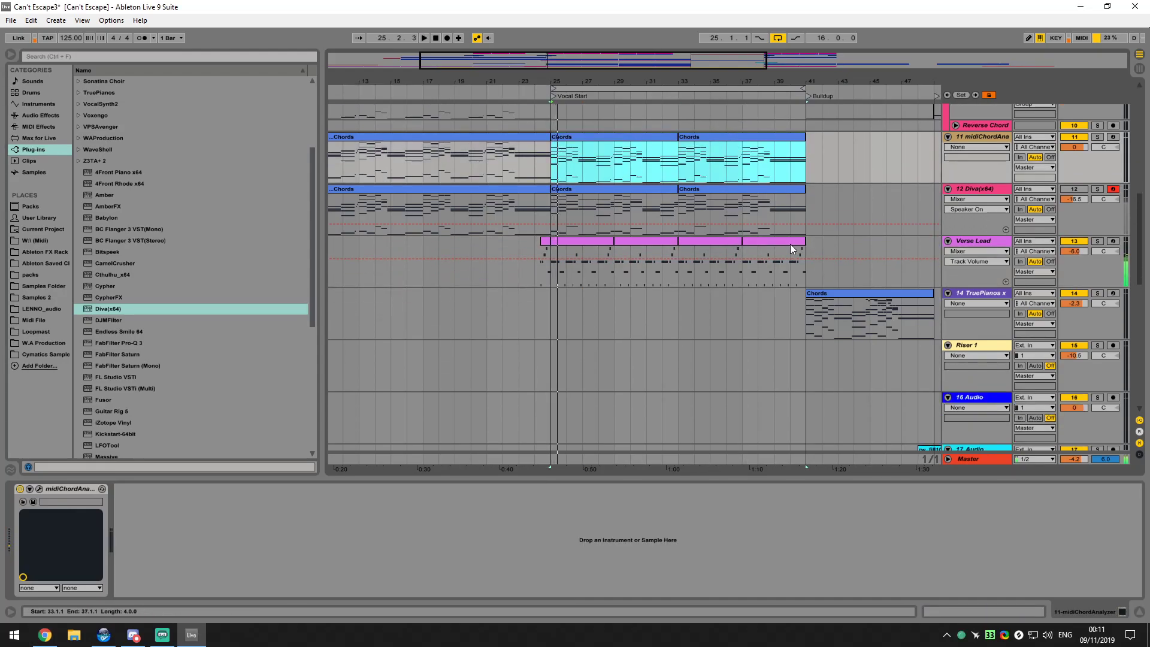
Activate and solo the Diva track, restart the loop and open the Diva instrument window
key(space)
click(982, 189)
key(space)
click(1081, 190)
click(1097, 189)
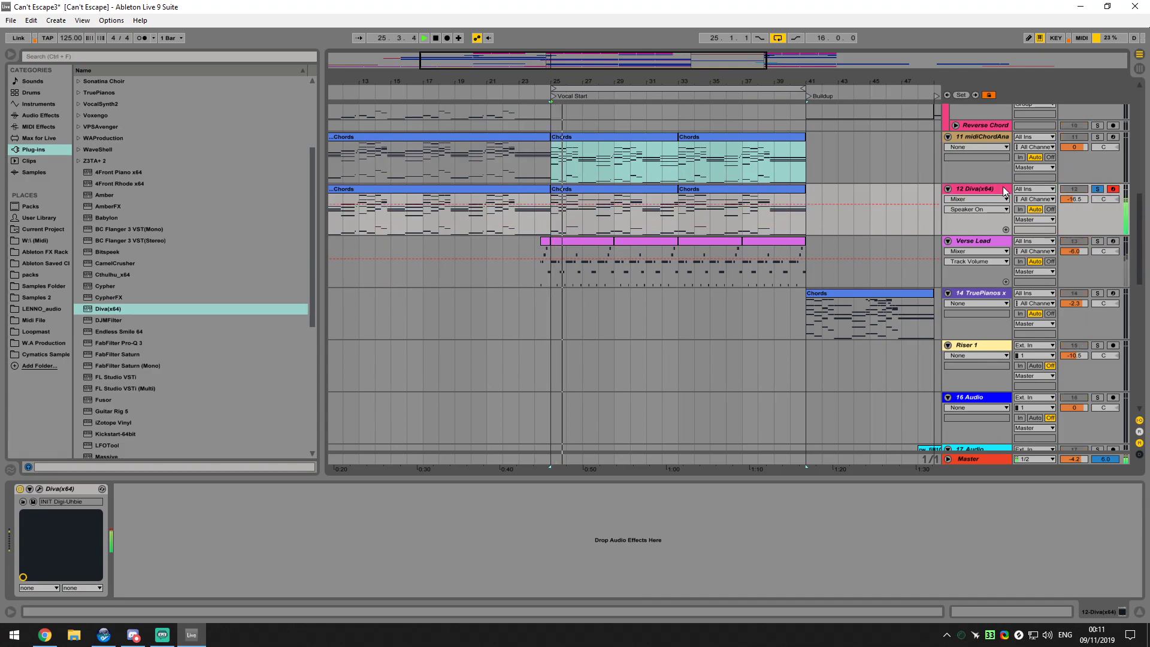
click(39, 489)
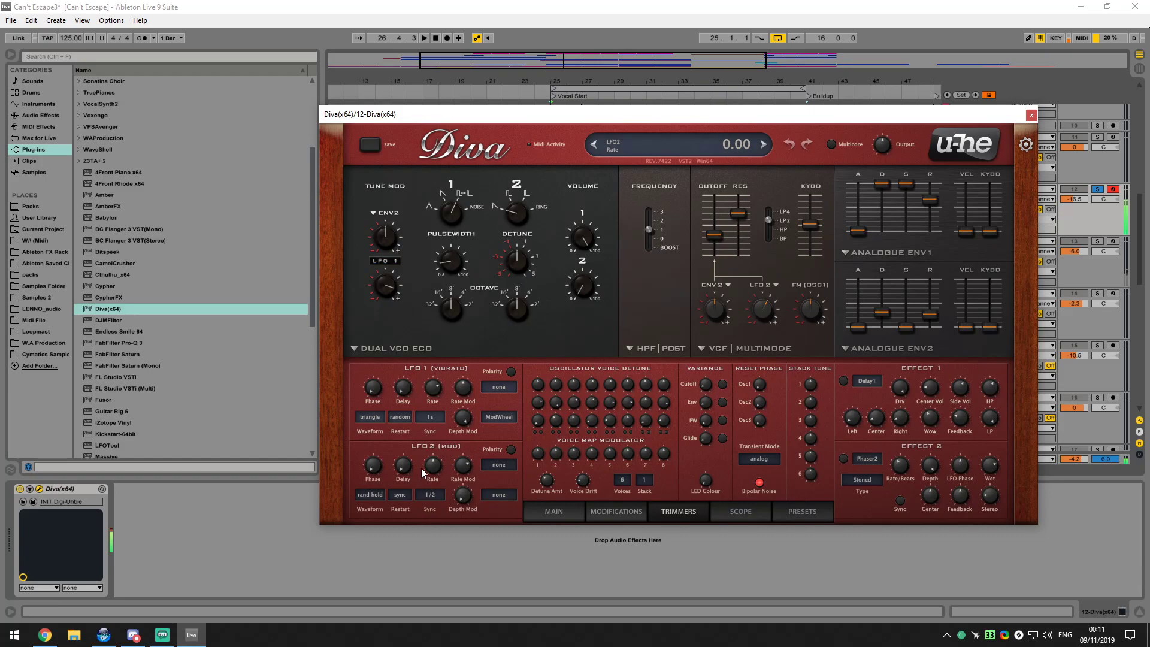
Try Diva in mono voice mode and adjust the filter cutoff slightly while the loop plays
click(623, 511)
click(562, 512)
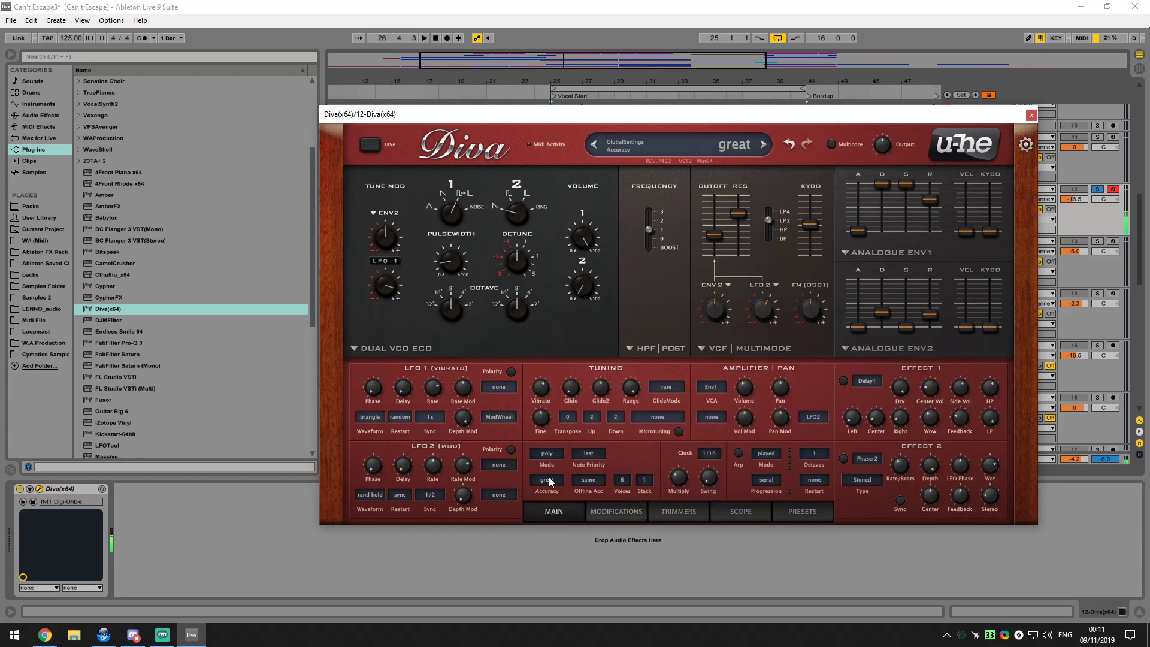
click(548, 457)
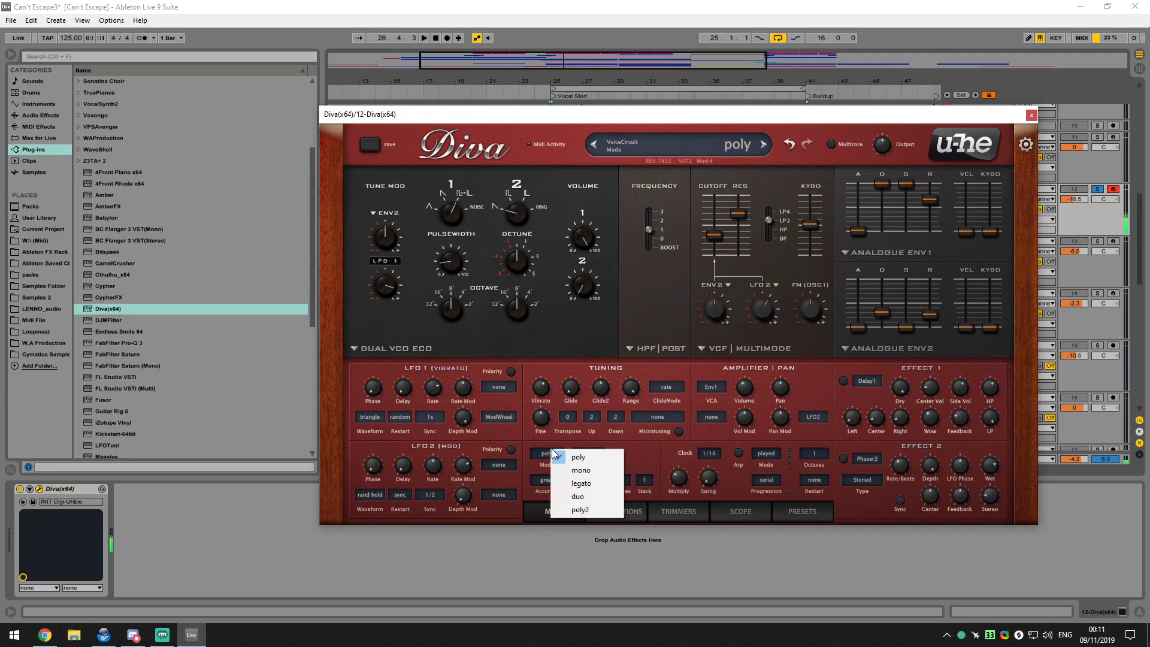
click(594, 476)
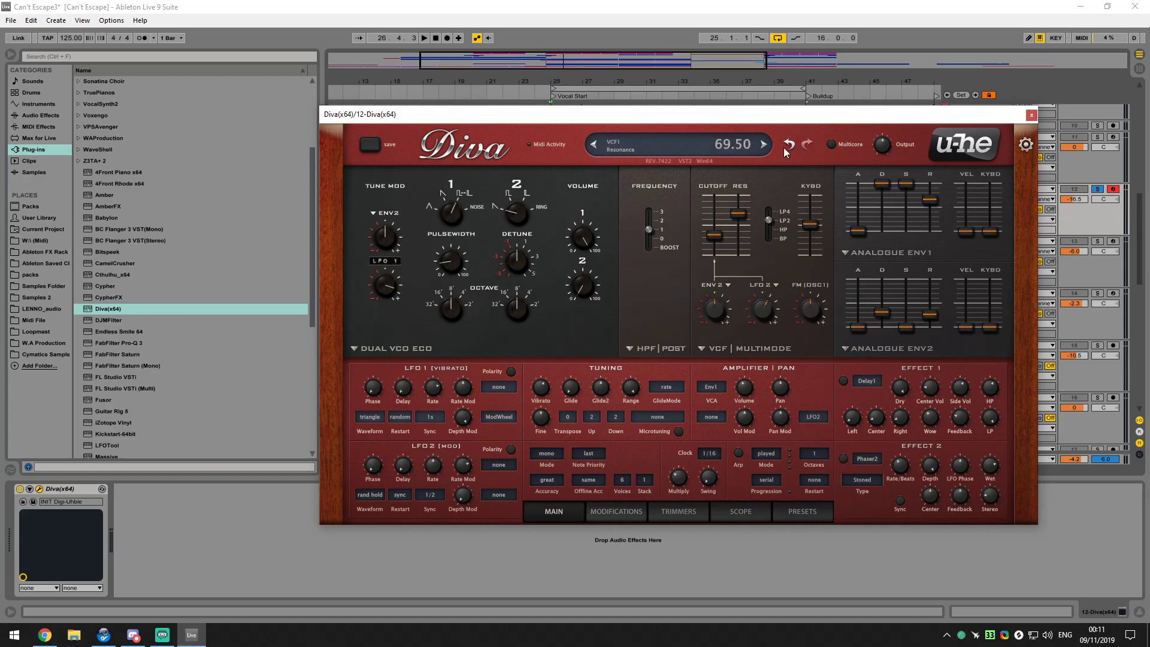
mouse_move(799, 115)
mouse_down()
mouse_move(797, 167)
mouse_move(814, 115)
mouse_up()
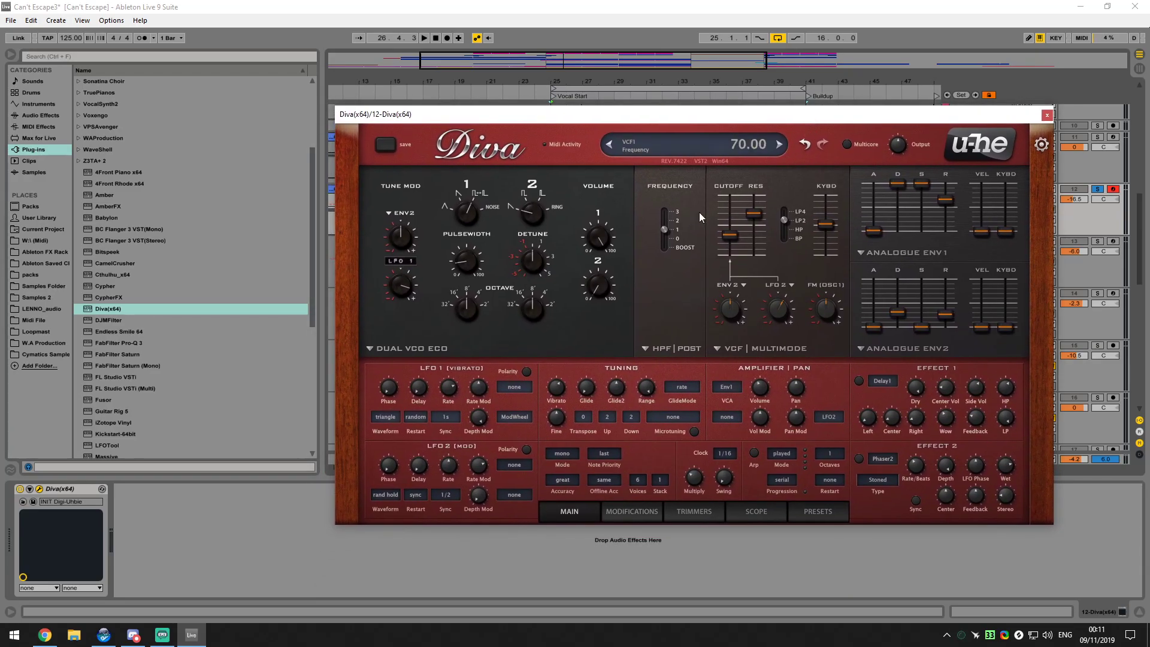
click(145, 628)
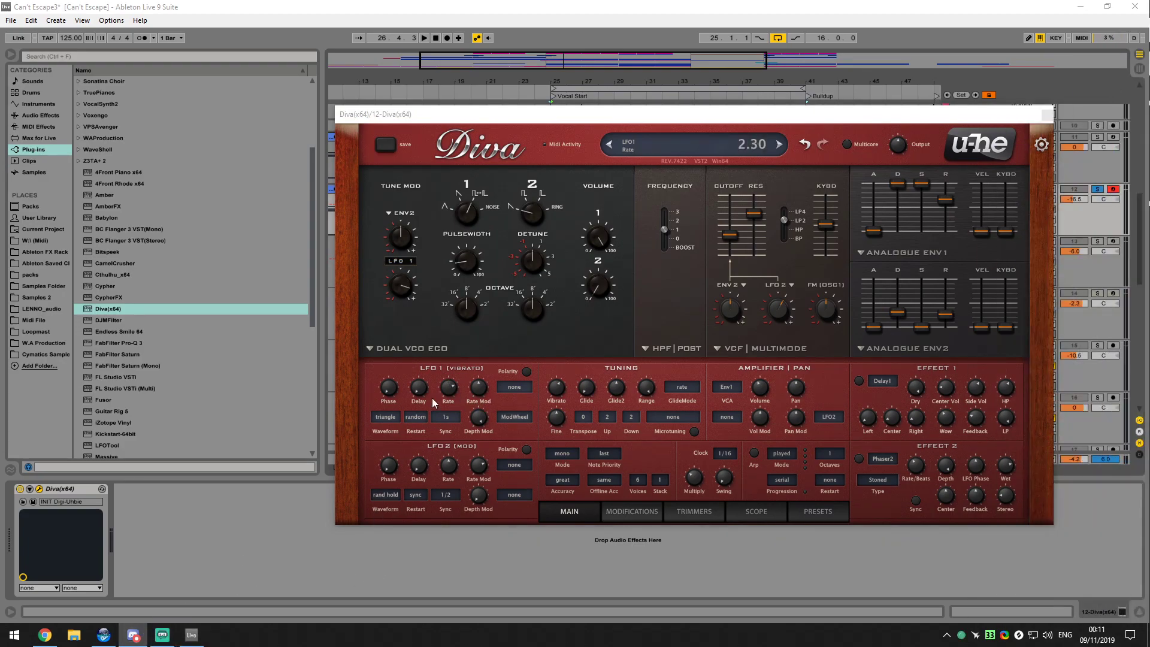
key(space)
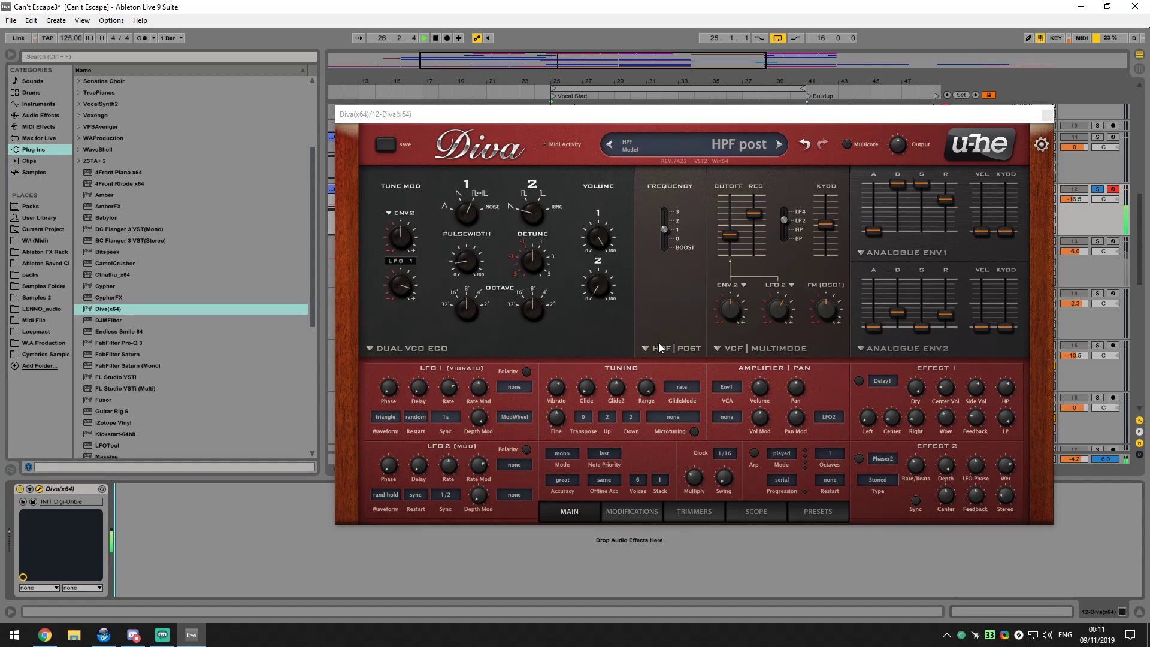
drag(730, 244, 731, 254)
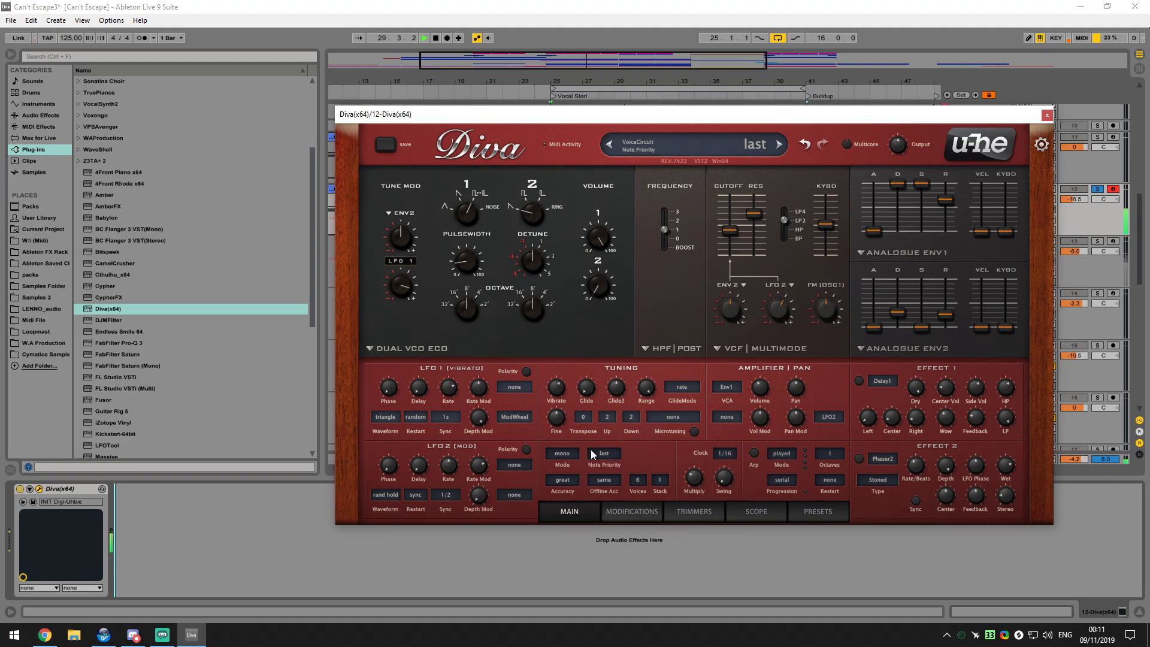
Return Diva's voice mode to poly, keeping the accuracy at great
click(572, 480)
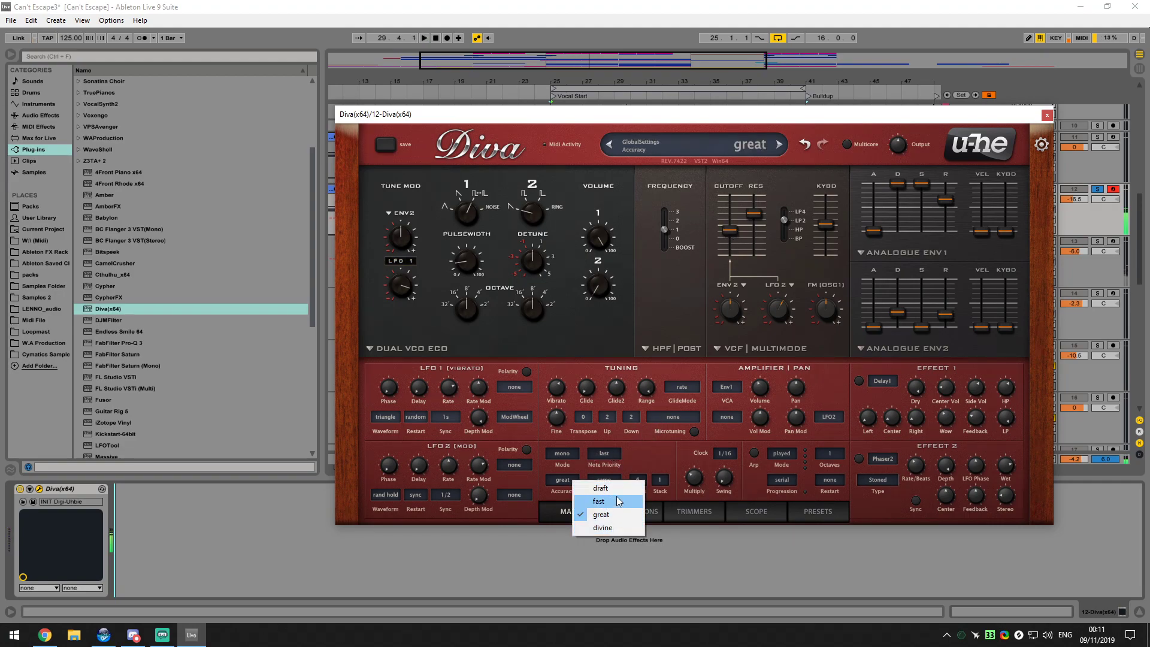
click(555, 464)
click(561, 455)
click(577, 464)
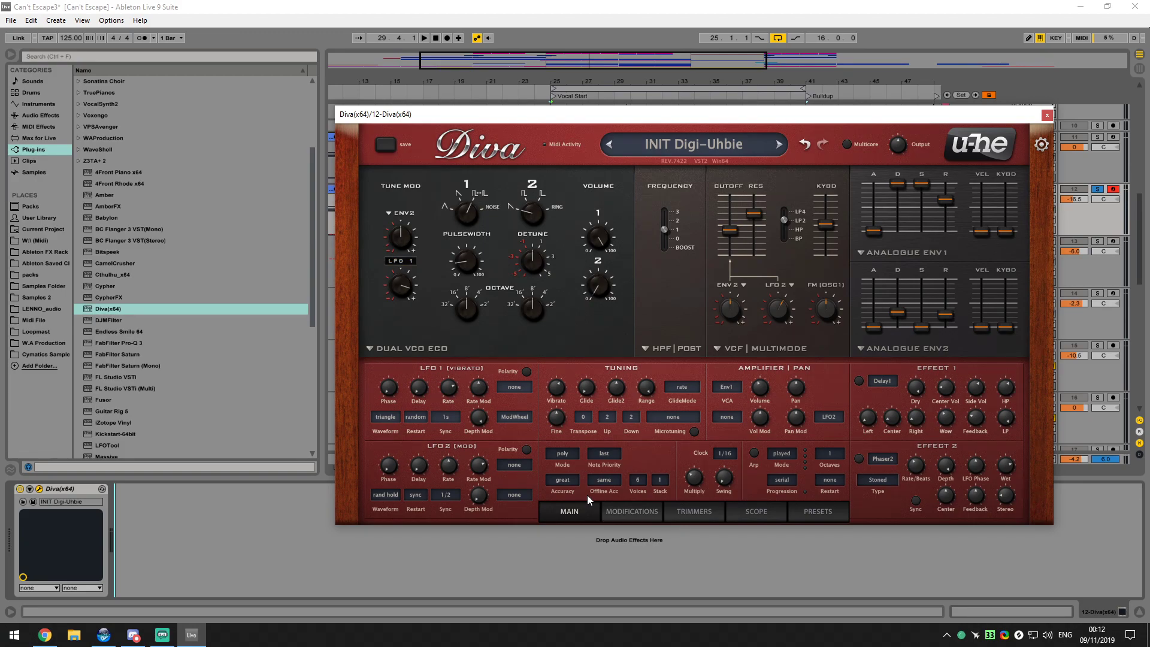
Replay the loop and adjust Diva's filter cutoff and the waveform of oscillator 1
click(44, 635)
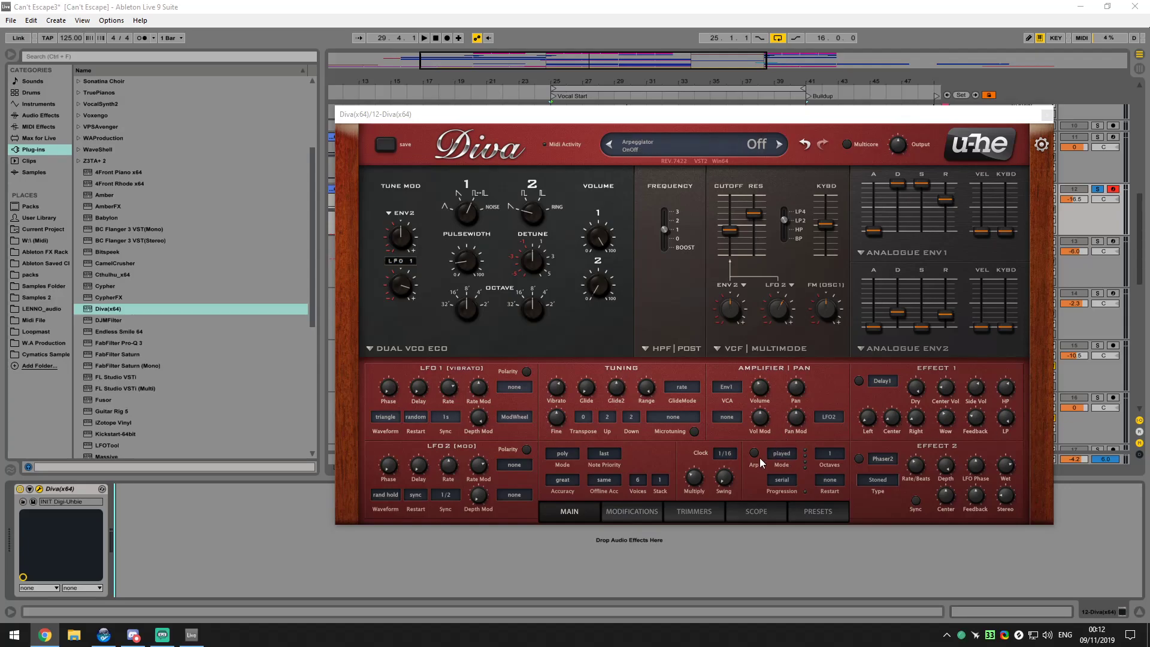
click(673, 325)
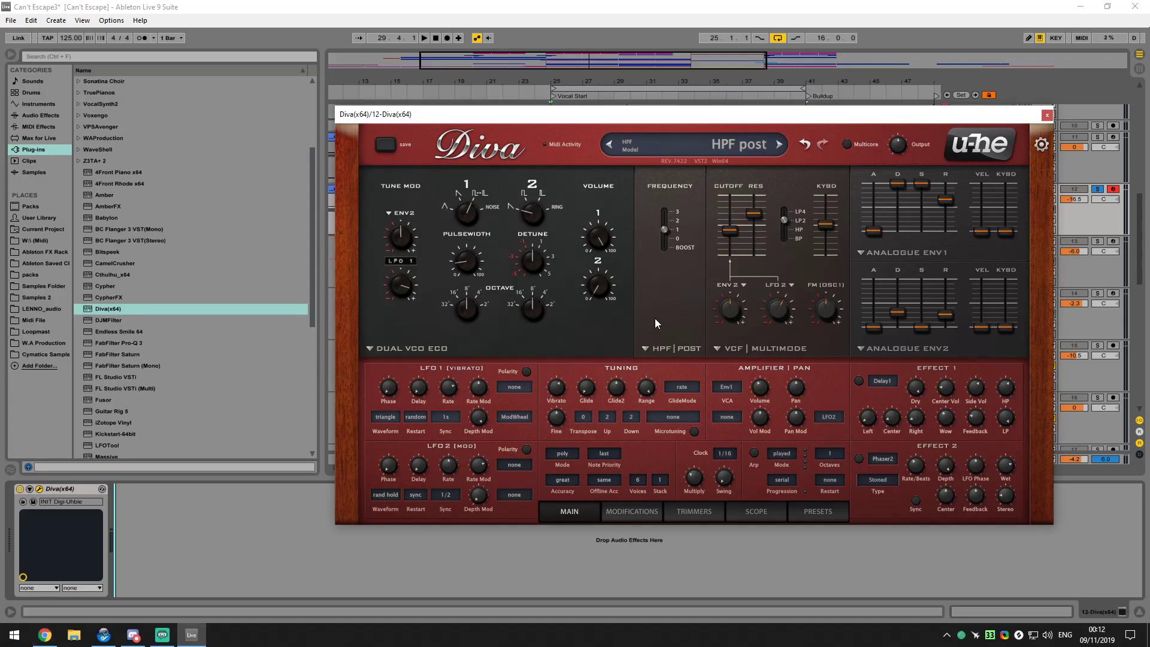
key(space)
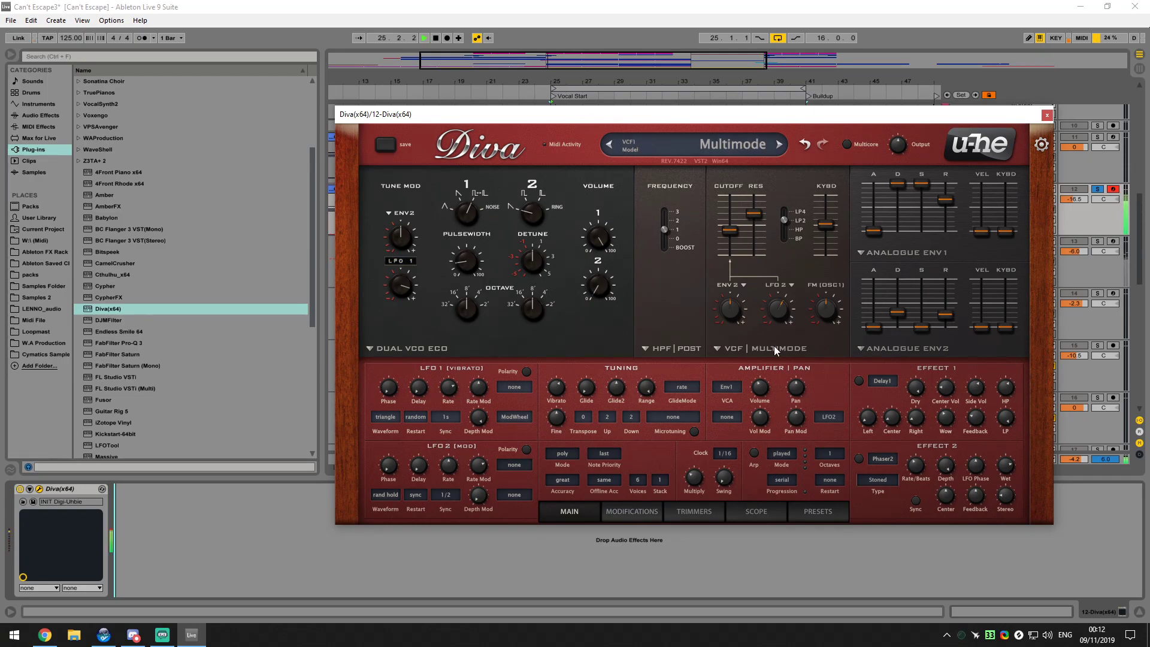
drag(742, 260, 734, 237)
drag(777, 314, 778, 314)
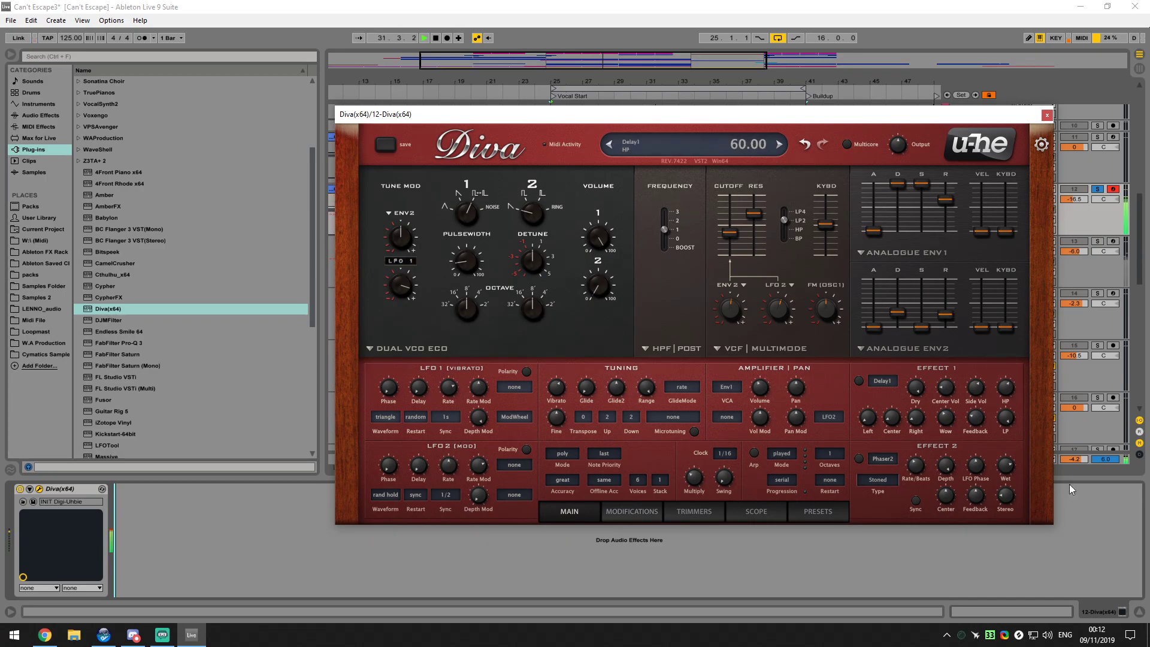
drag(467, 214, 454, 265)
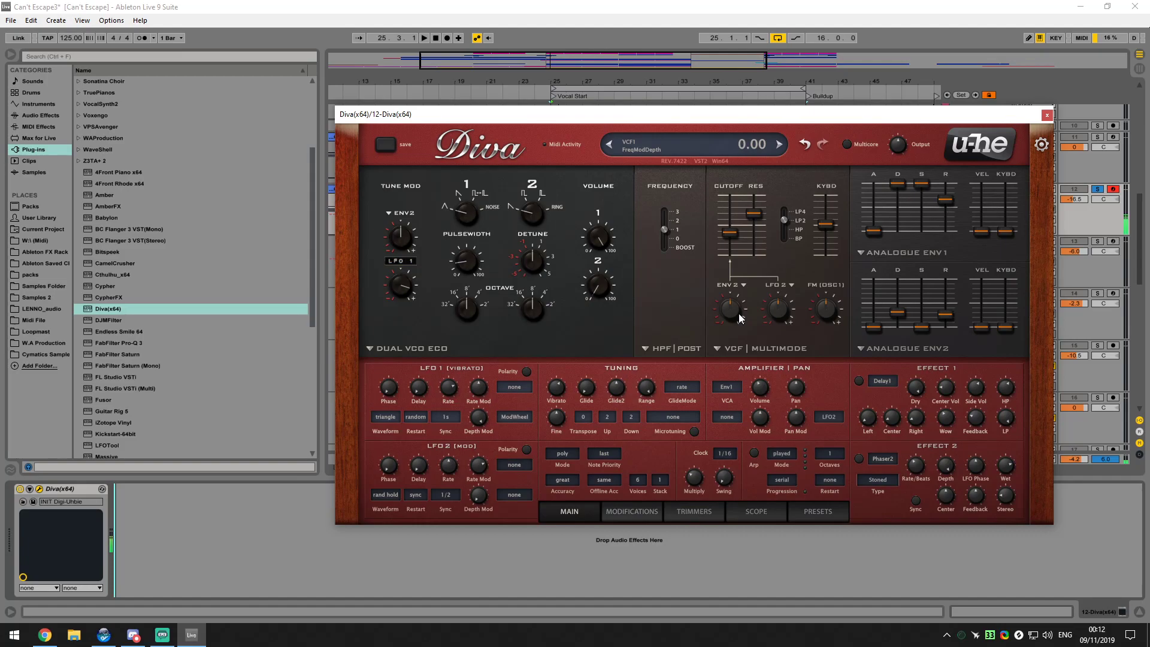
Add an Arpeggiator MIDI effect ahead of Diva and slightly shorten the release of Analogue Env1 during playback
drag(768, 116, 783, 156)
click(48, 127)
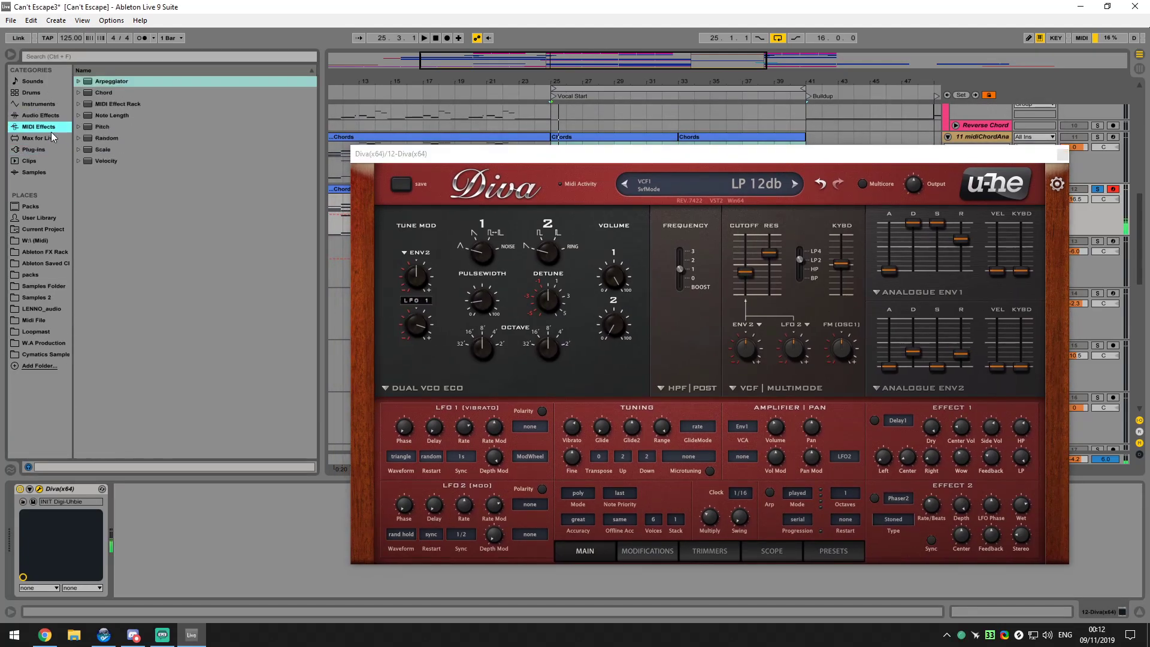
drag(107, 84, 178, 530)
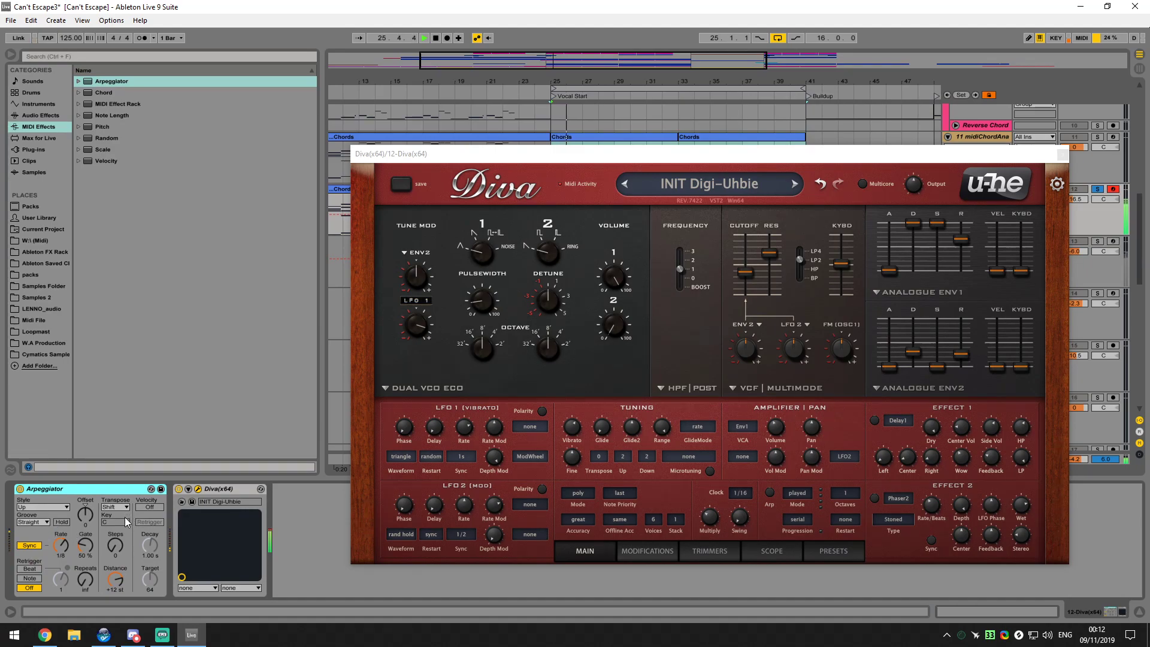
drag(961, 240, 960, 271)
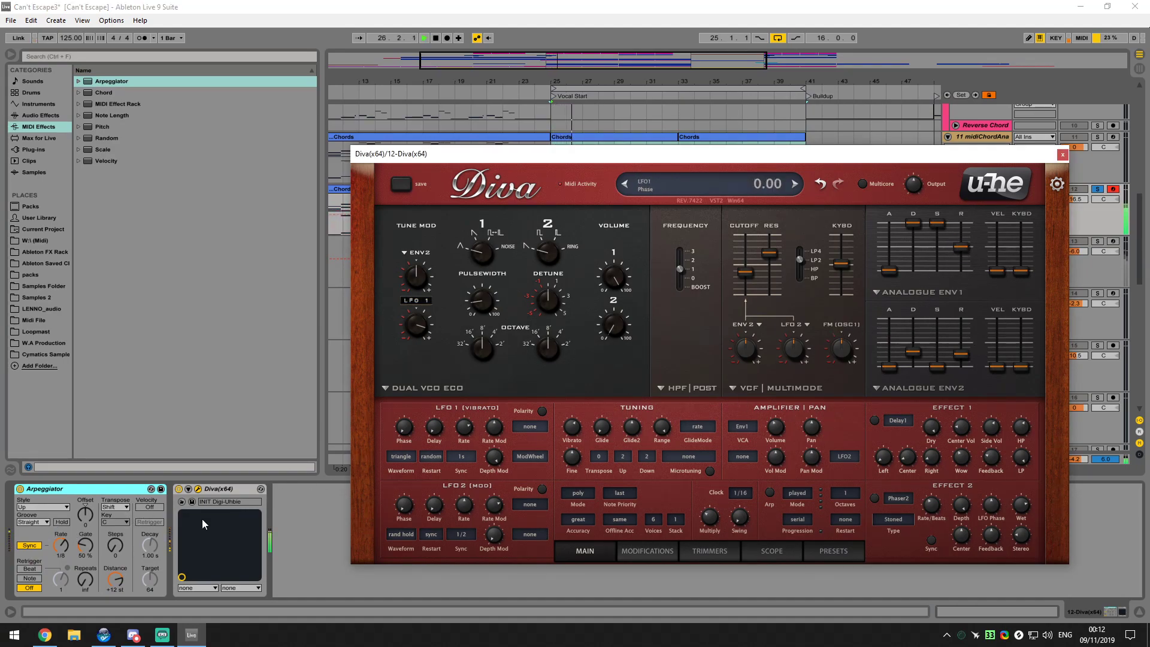
Set the Arpeggiator's gate to 99 % and its style to Random Other
click(62, 545)
text(99)
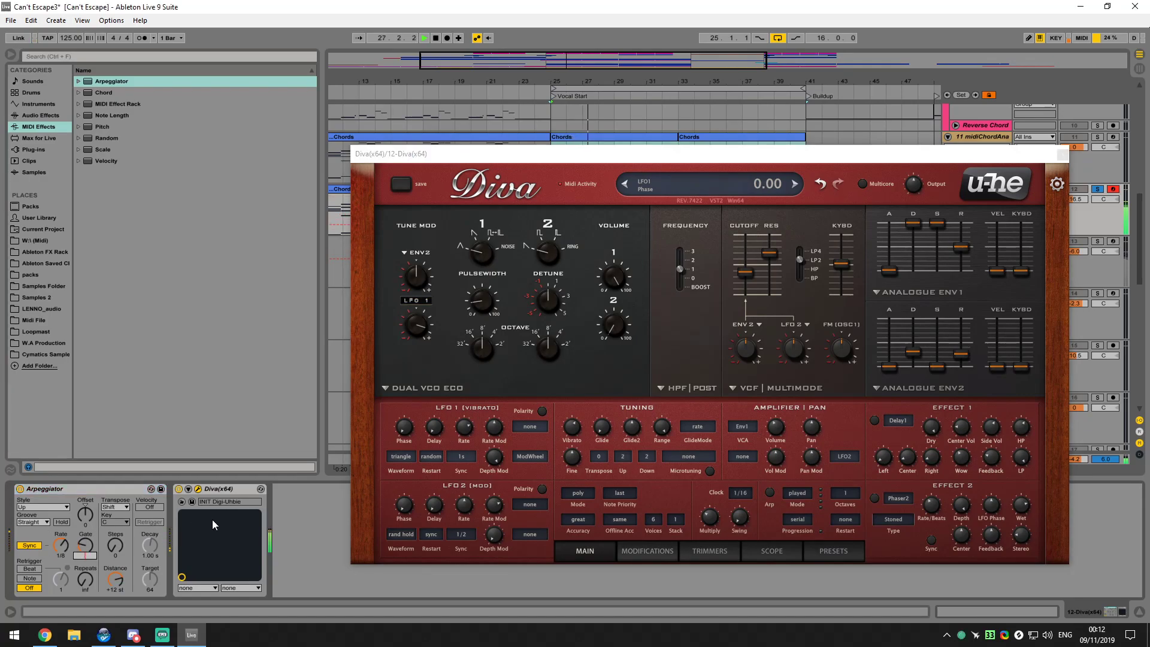
key(Return)
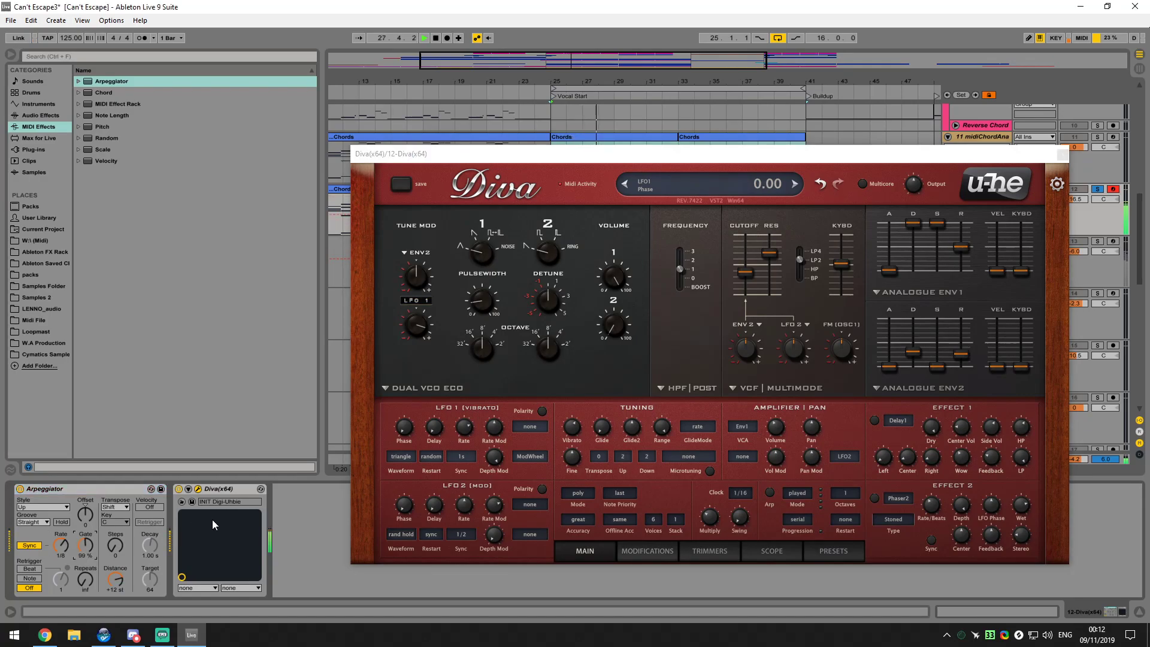
click(42, 507)
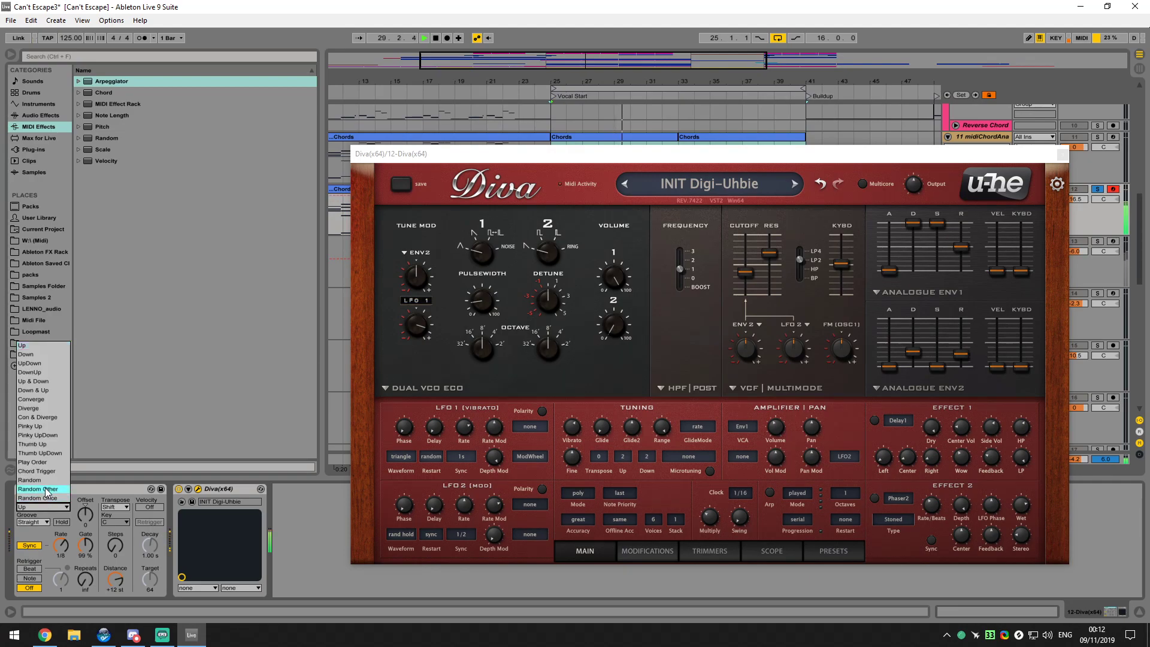
click(44, 489)
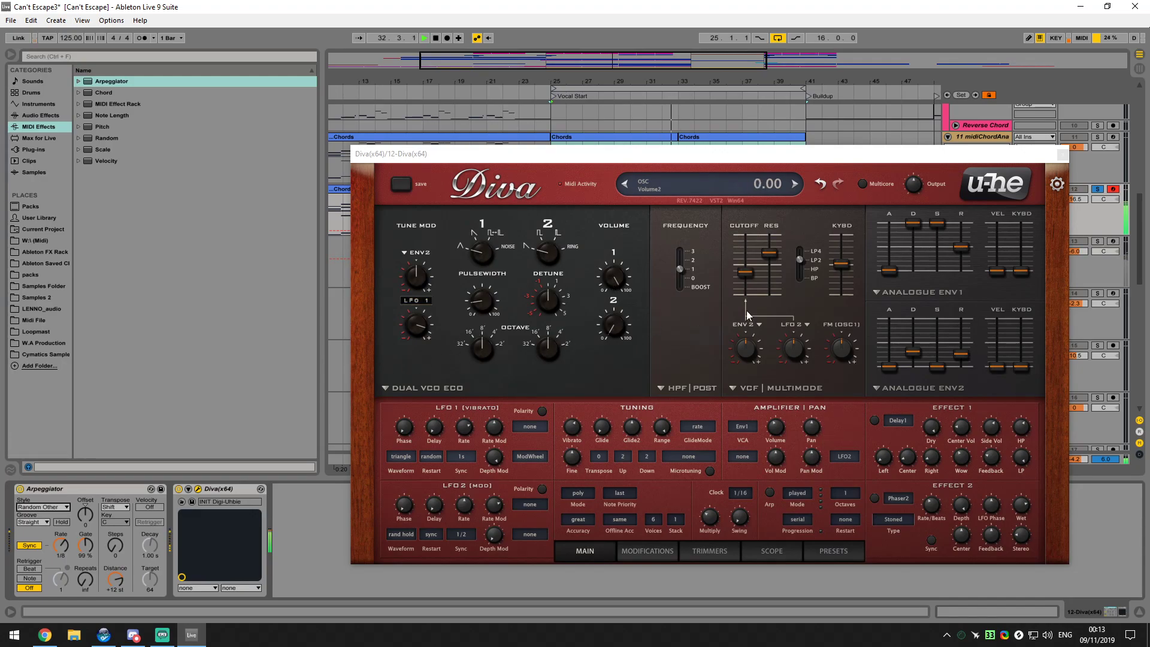
Adjust Diva's filter cutoff and oscillator 2's octave, and set Env2's velocity amount to 86.00
mouse_move(746, 278)
mouse_down()
mouse_move(774, 260)
mouse_move(742, 281)
mouse_move(746, 270)
mouse_up()
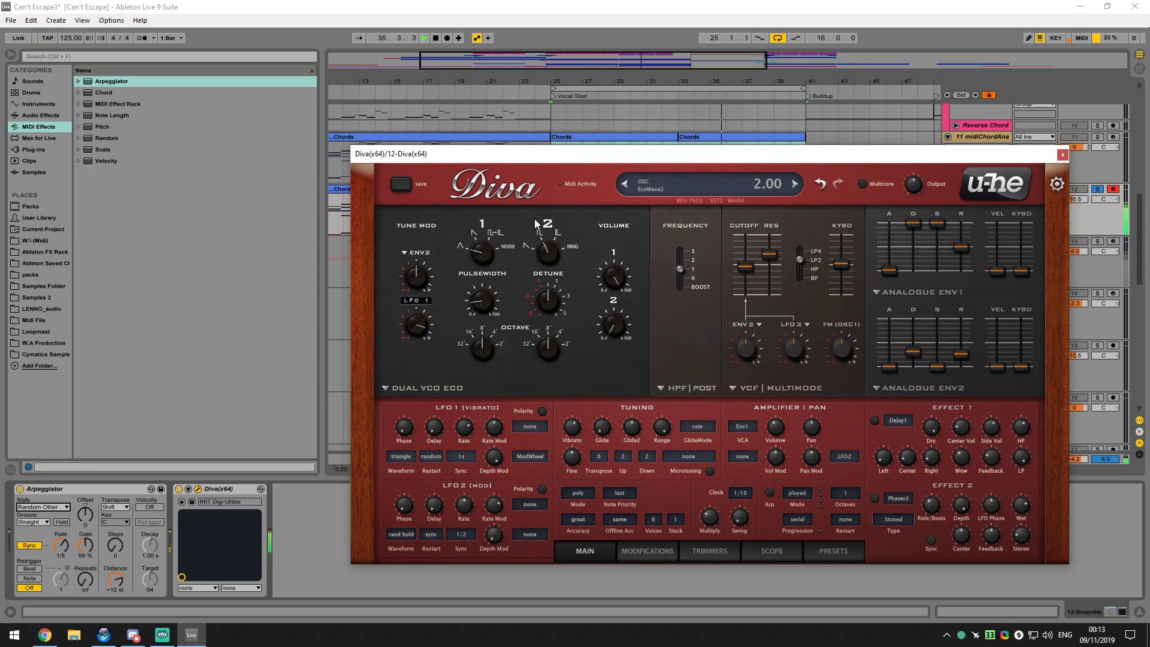
drag(538, 192, 542, 143)
drag(608, 324, 551, 347)
mouse_move(749, 276)
mouse_down()
mouse_move(750, 287)
mouse_move(749, 275)
mouse_up()
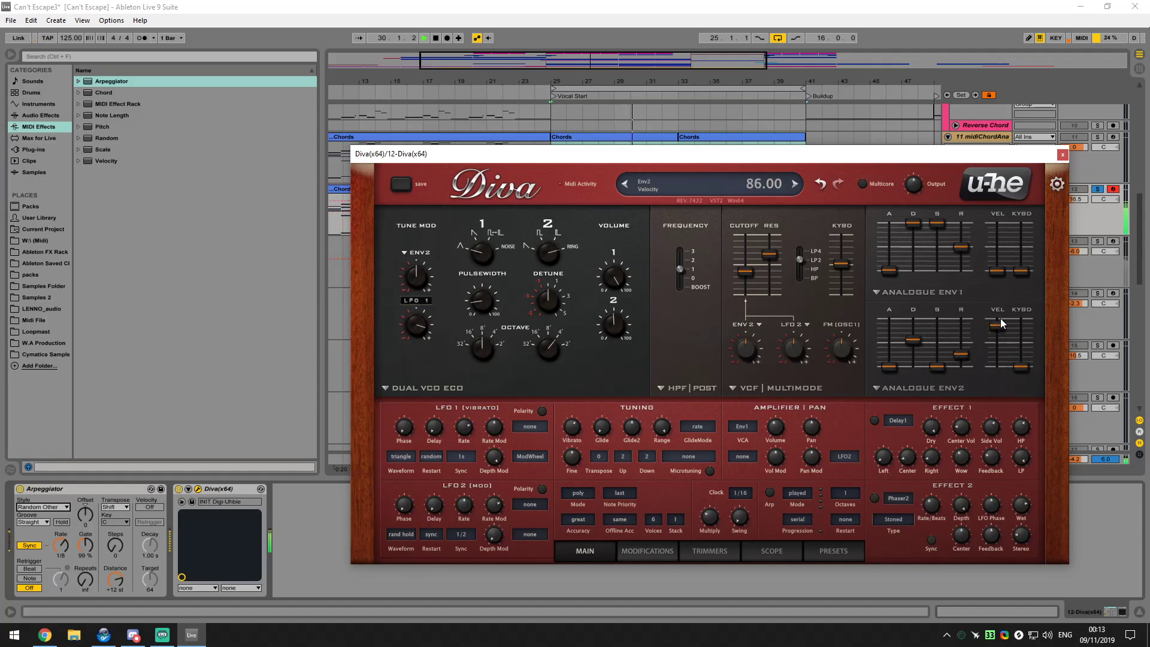
Lower the filter cutoff, increase its Env2 modulation depth, and set Env2's decay to 58.00 with a longer release
drag(745, 274, 743, 278)
drag(747, 352, 747, 328)
drag(916, 342, 917, 340)
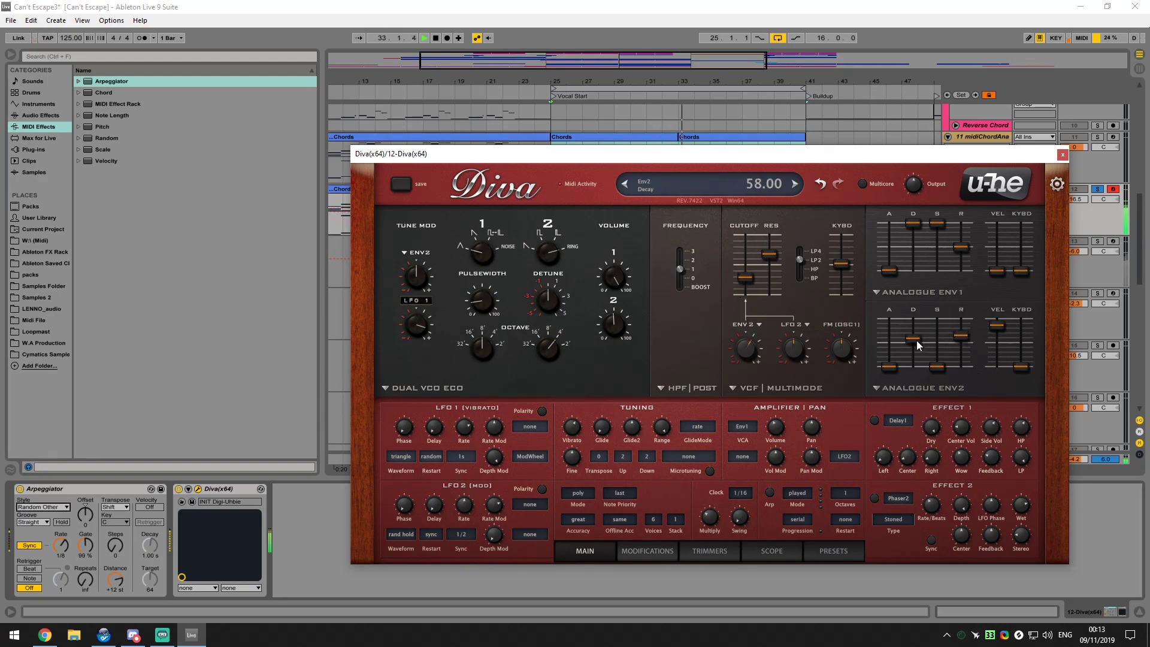
drag(745, 285, 744, 286)
Unsolo and deactivate the Diva track, and close its instrument window
click(1098, 189)
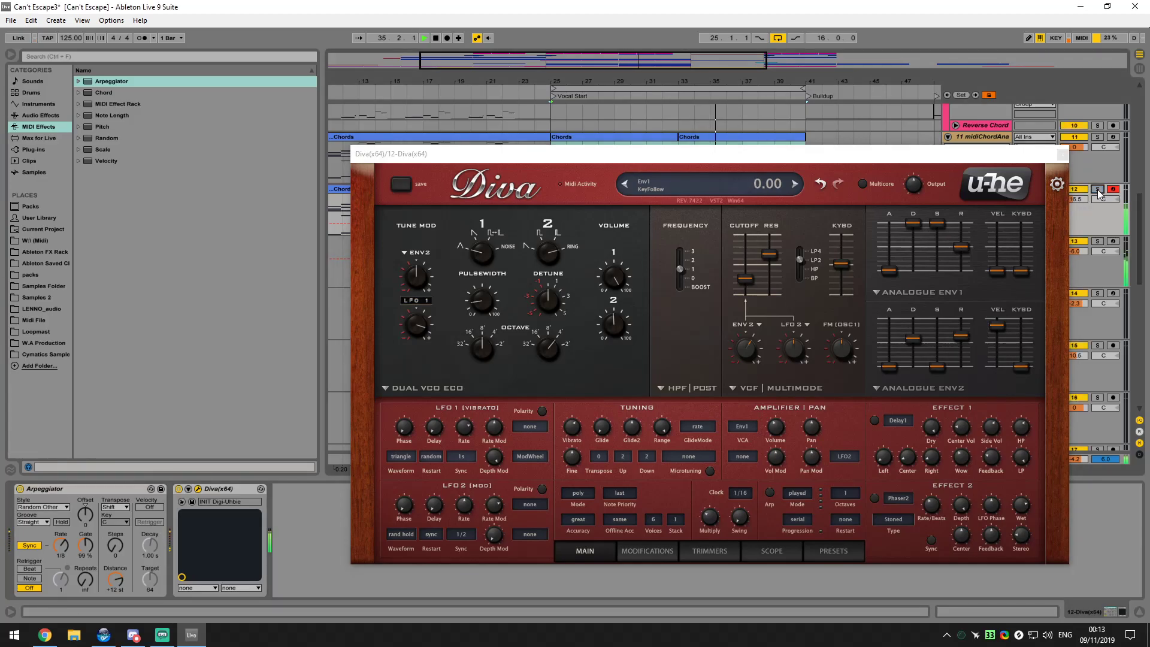
click(1076, 189)
click(1062, 154)
Rename the collapsed LENNO snare track between Snare and Open Hat as "Snare 2"
scroll(753, 325, up, 1)
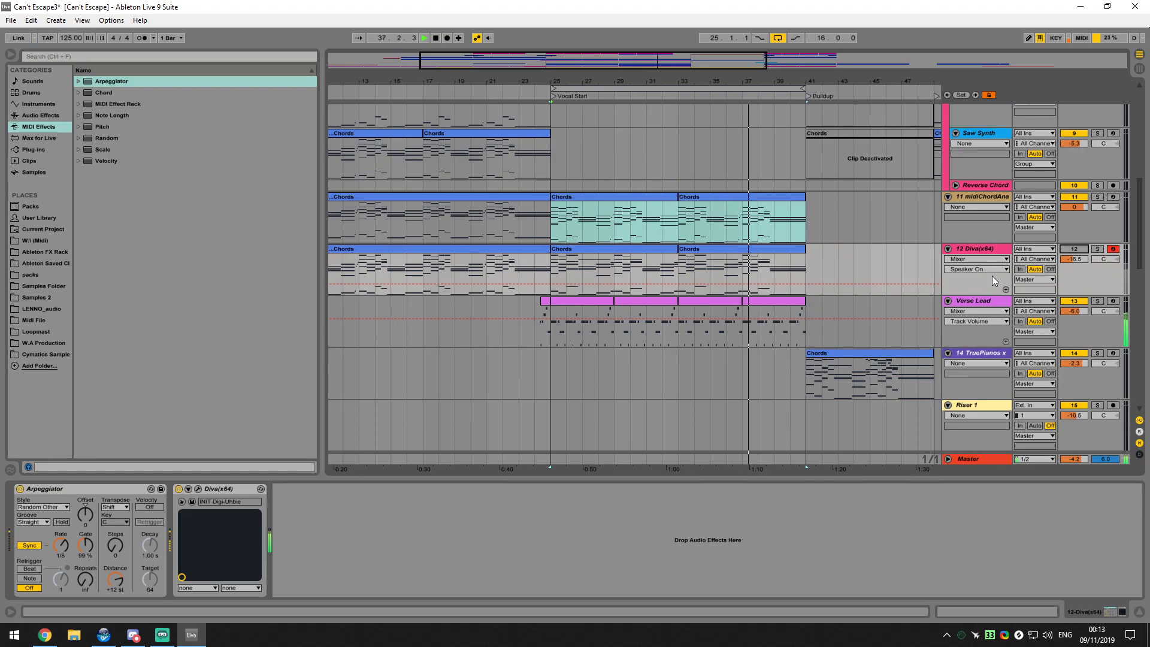
scroll(822, 337, up, 9)
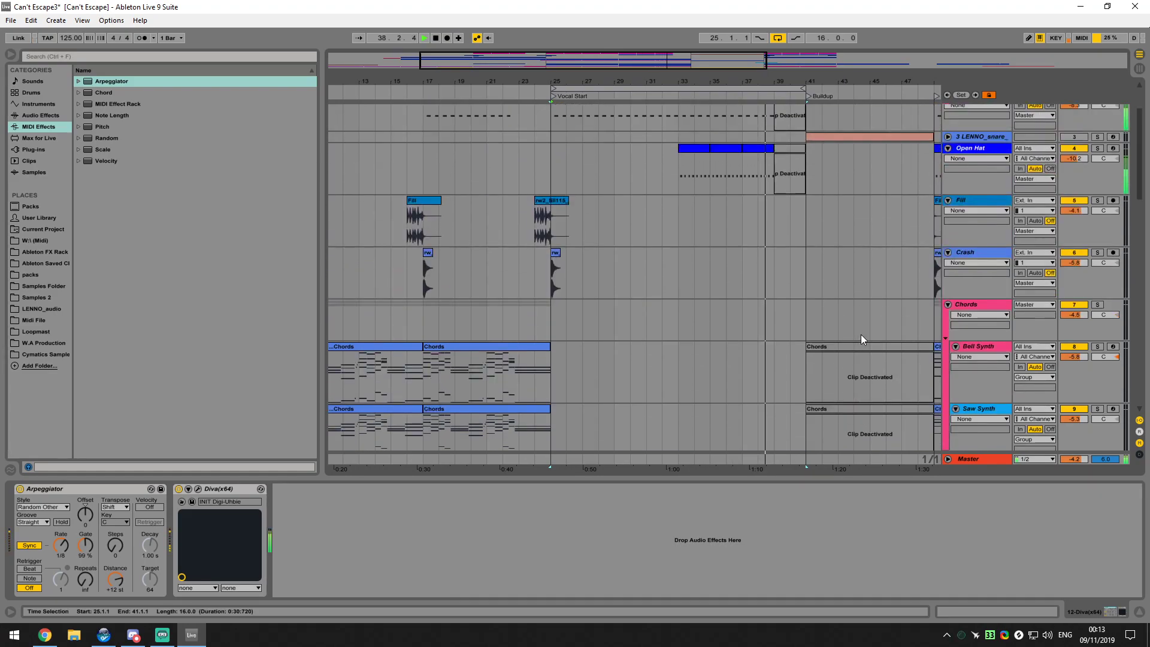
scroll(856, 340, up, 3)
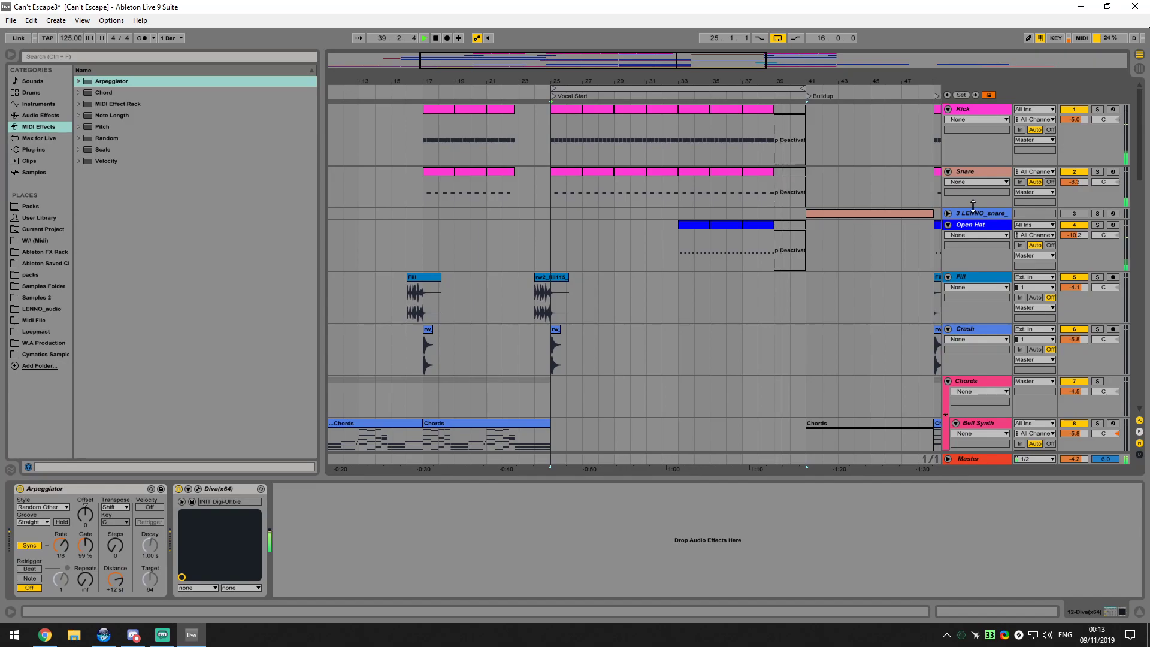
click(979, 212)
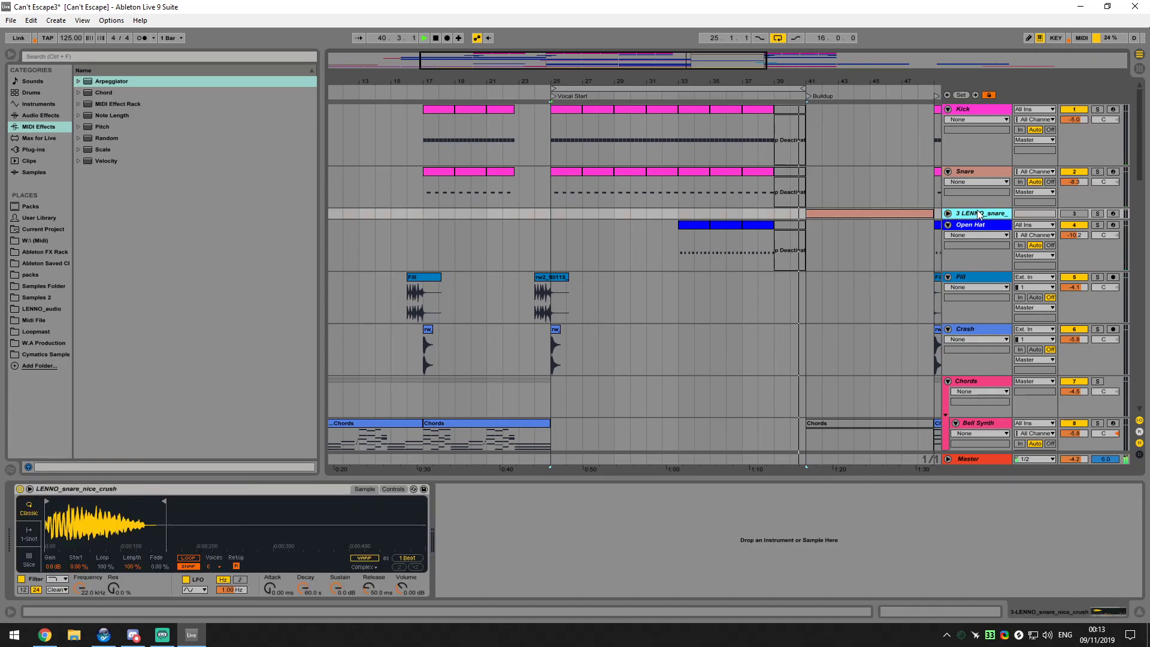
key(ctrl+r)
text(Snare 2)
key(Return)
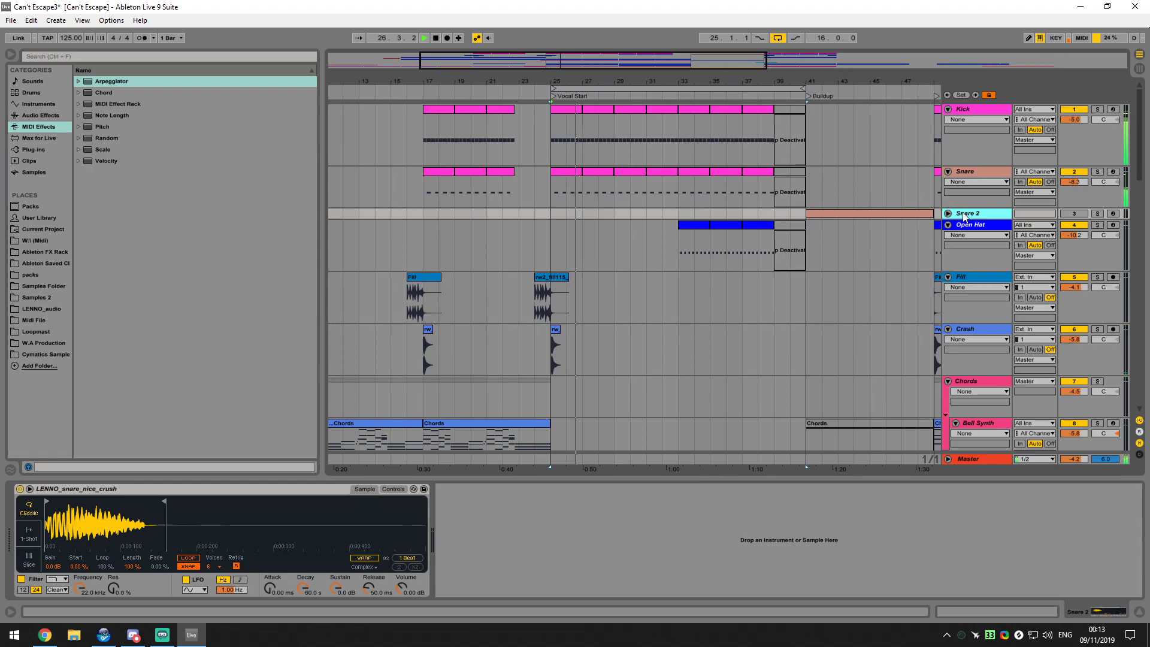
Solo the Snare track and set its ValhallaRoom reverb to 19.8% mix, 1.48 s decay, 43.3% depth and 1.0 ms predelay
click(997, 173)
click(1098, 172)
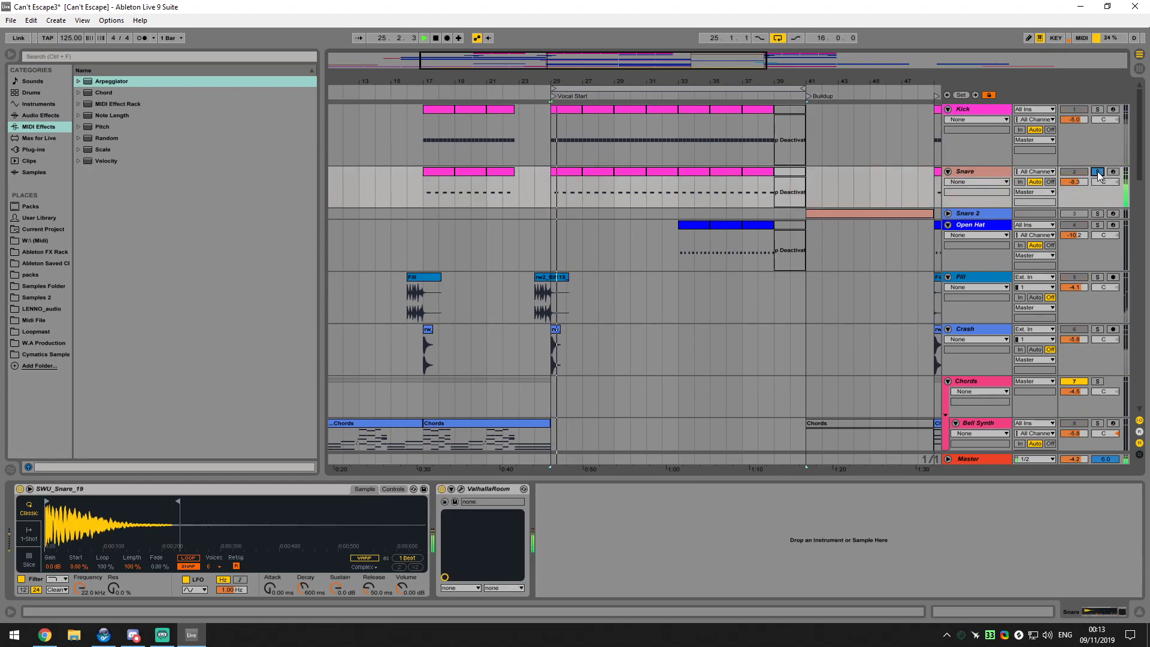
key(space)
click(523, 489)
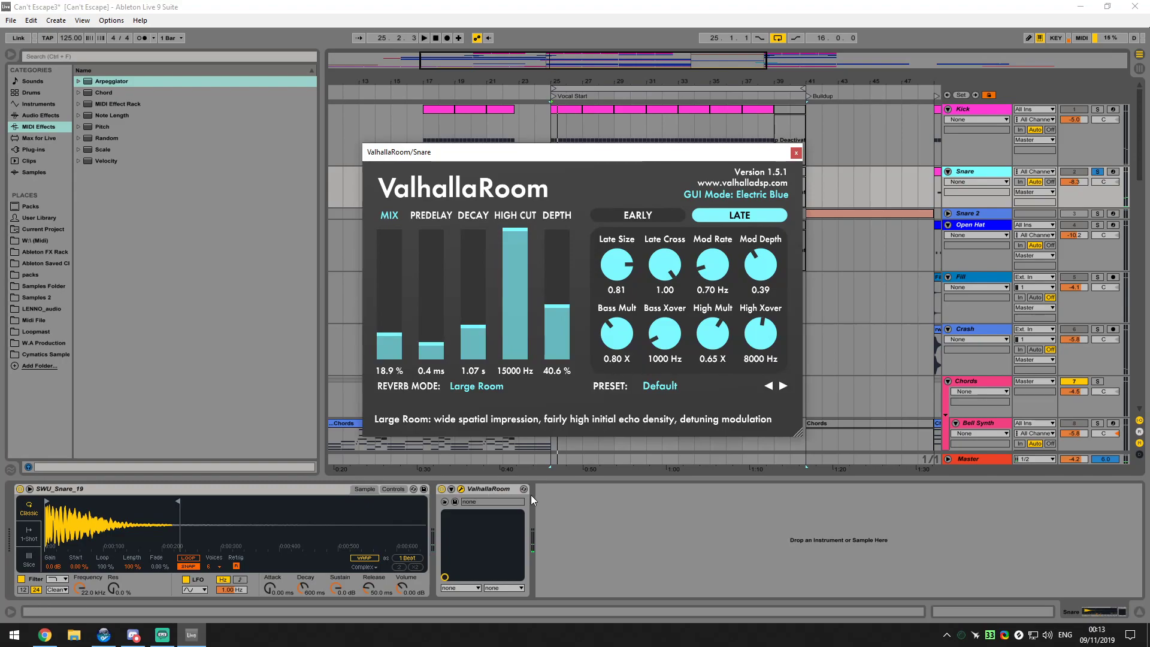
drag(402, 340, 470, 323)
key(space)
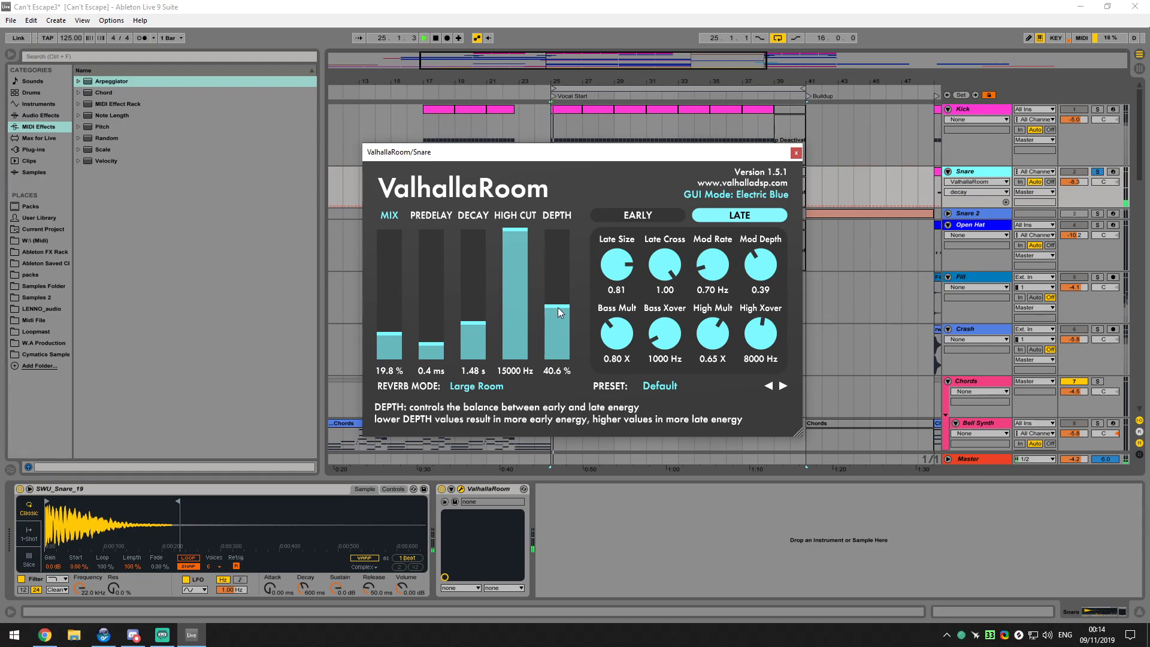
drag(558, 307, 559, 303)
drag(436, 343, 441, 345)
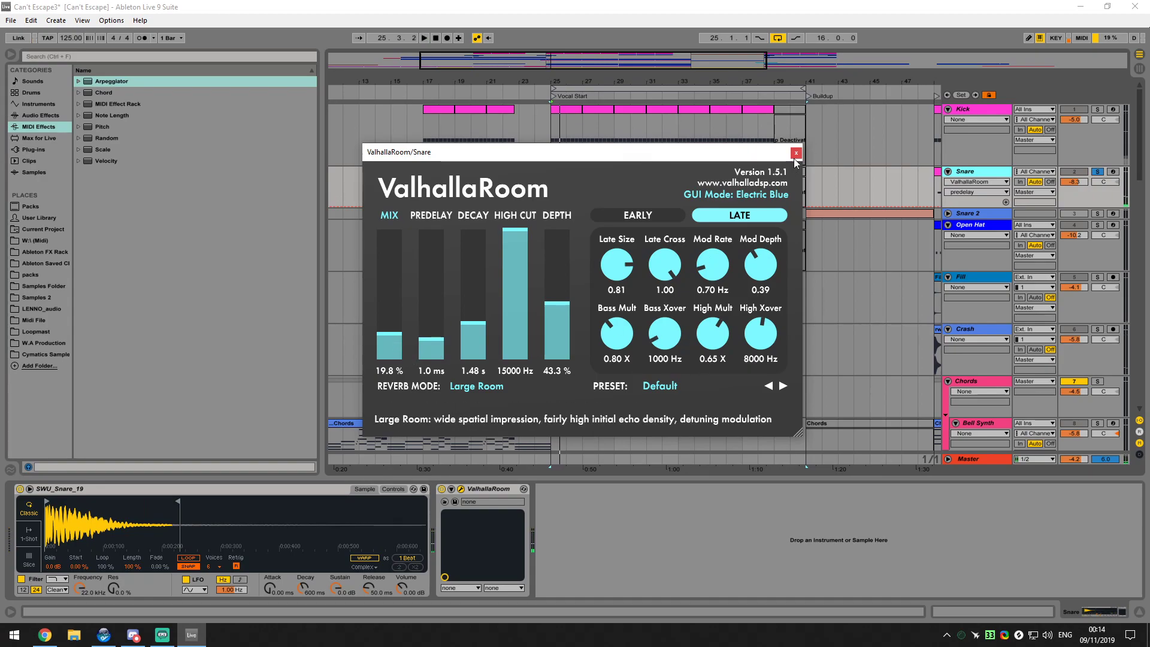
Unsolo the Snare track, fine-tune its volume, and close the ValhallaRoom window
click(1097, 172)
drag(1074, 182, 1074, 185)
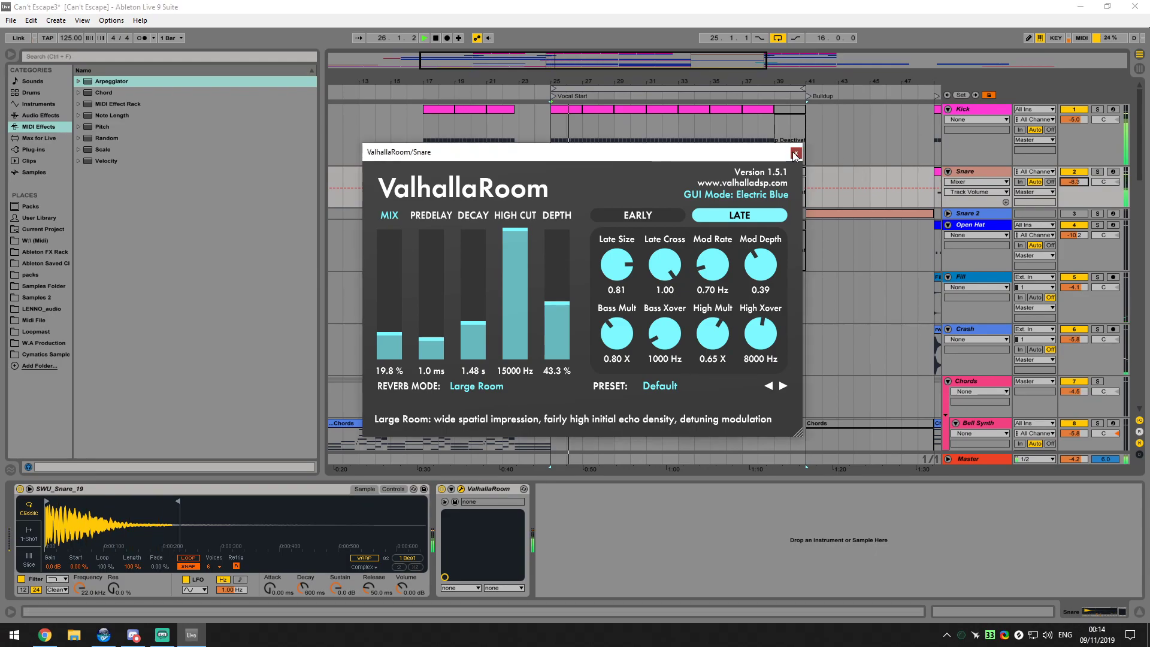
click(796, 151)
Shorten the Open Hat sample to roughly its first third in Simpler, and check the track briefly in solo
click(986, 223)
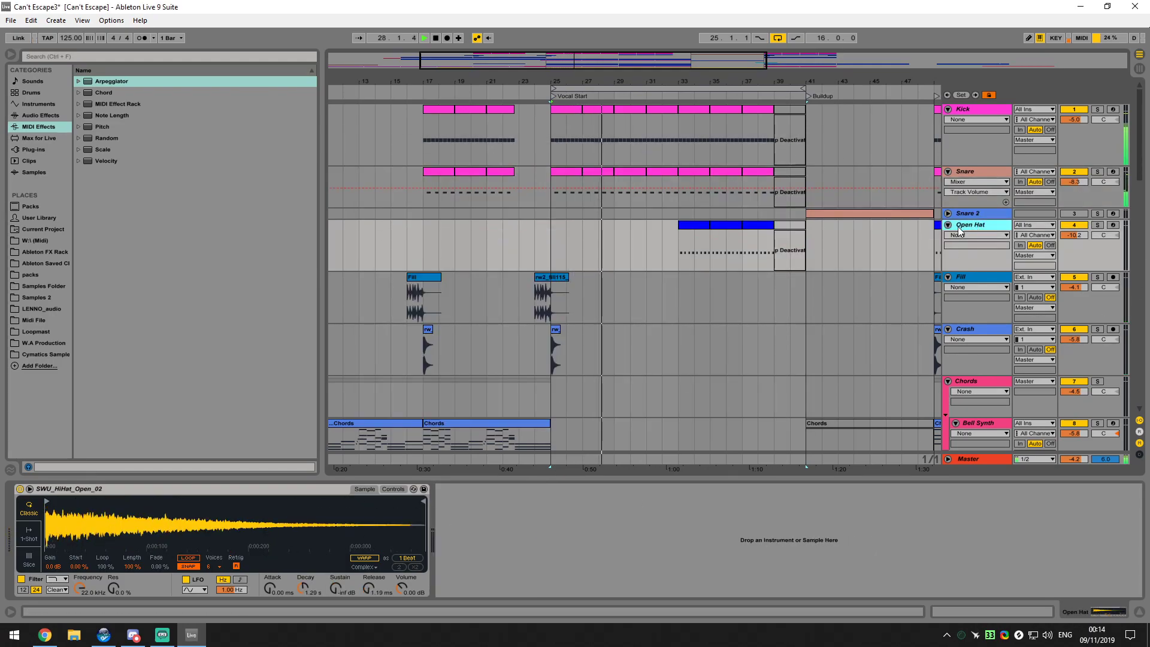
drag(424, 501, 167, 499)
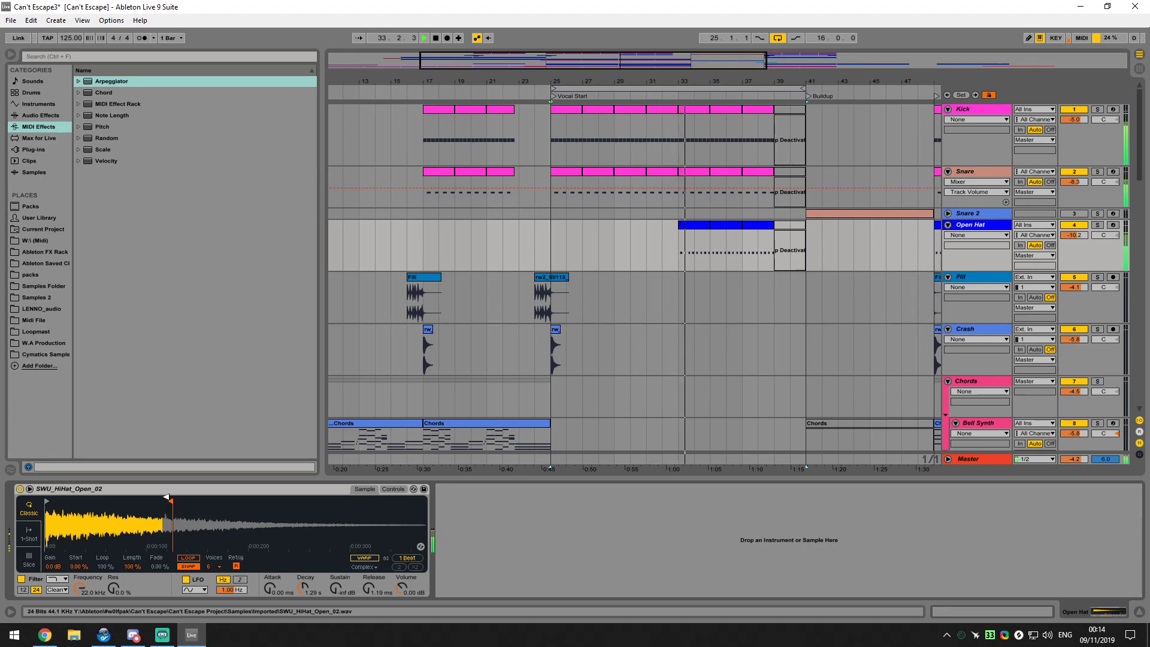
drag(167, 497, 175, 498)
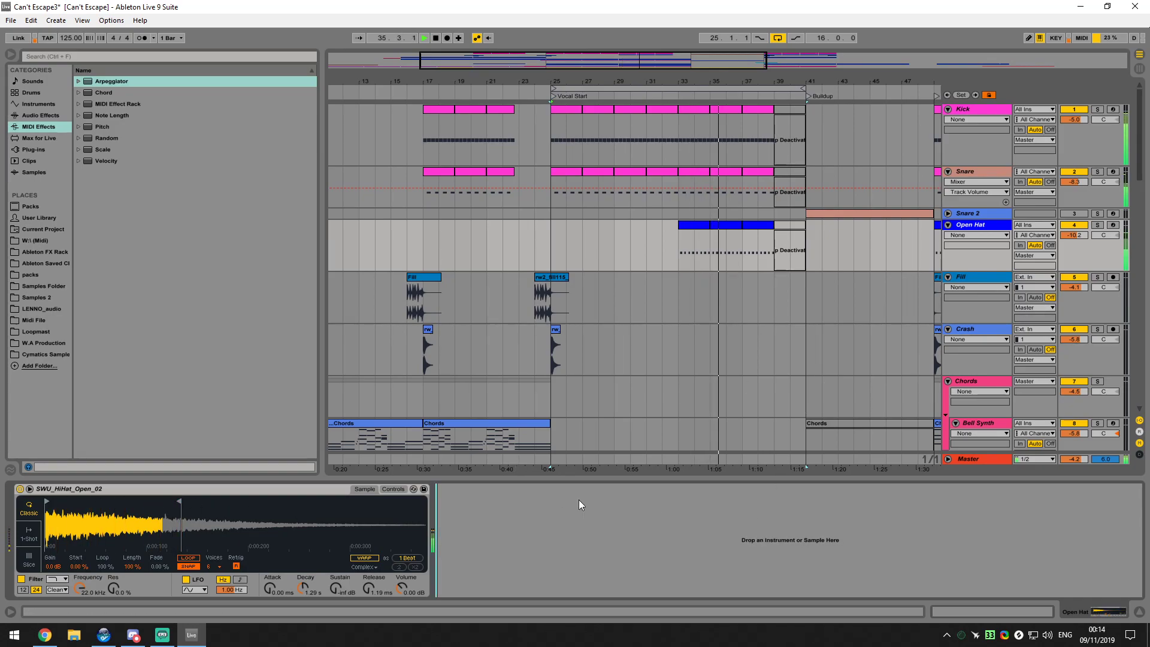
click(1098, 214)
click(1099, 225)
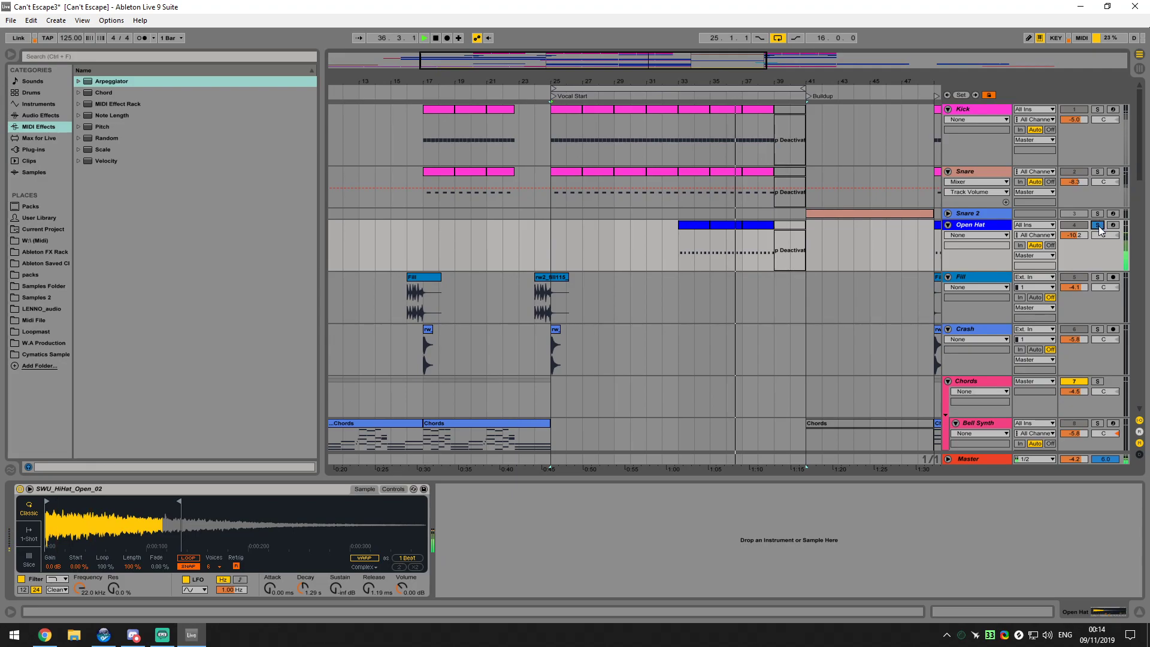
click(1098, 225)
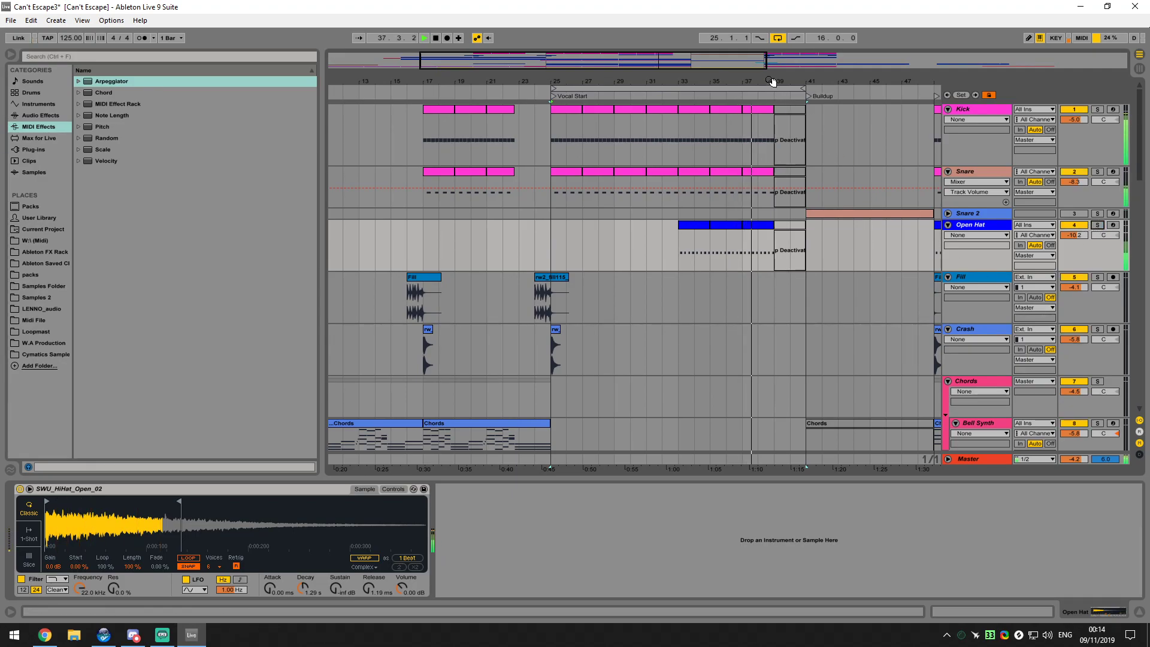
Set the loop to the 24-bar intro from bar 1 to bar 25 and play it from the start
drag(773, 84, 756, 66)
drag(661, 85, 543, 123)
key(space)
key(space)
Add the BC Flanger 3 VST(Stereo) plug-in after EQ Eight on the Arp track
scroll(516, 218, down, 10)
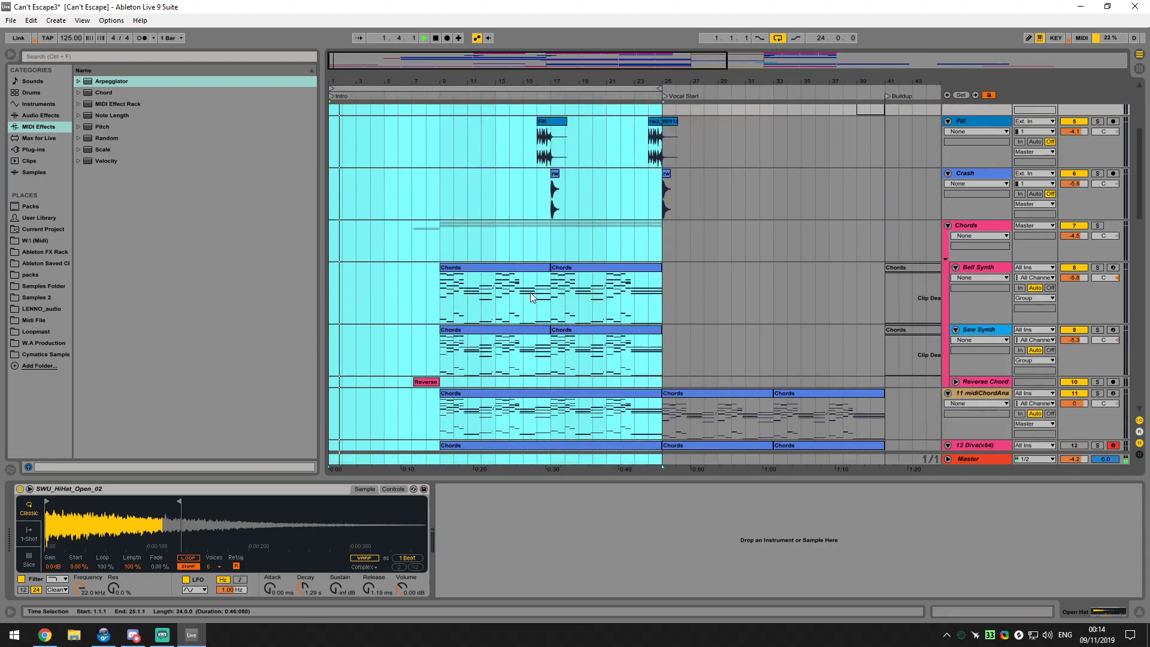
scroll(494, 315, down, 10)
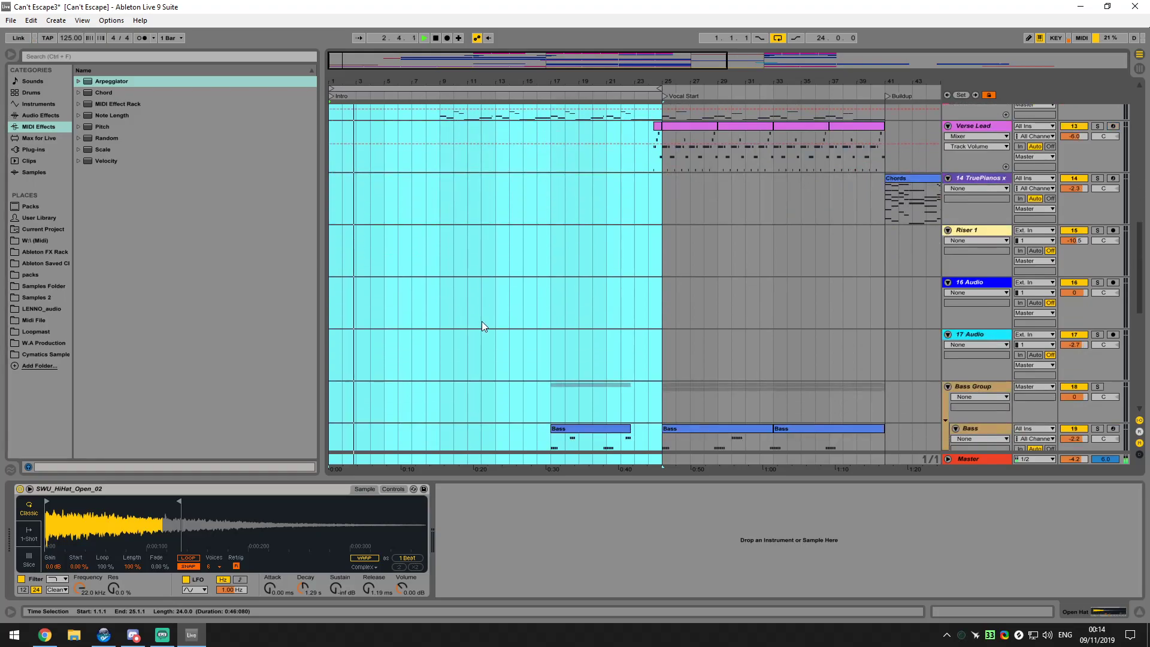
scroll(544, 340, down, 3)
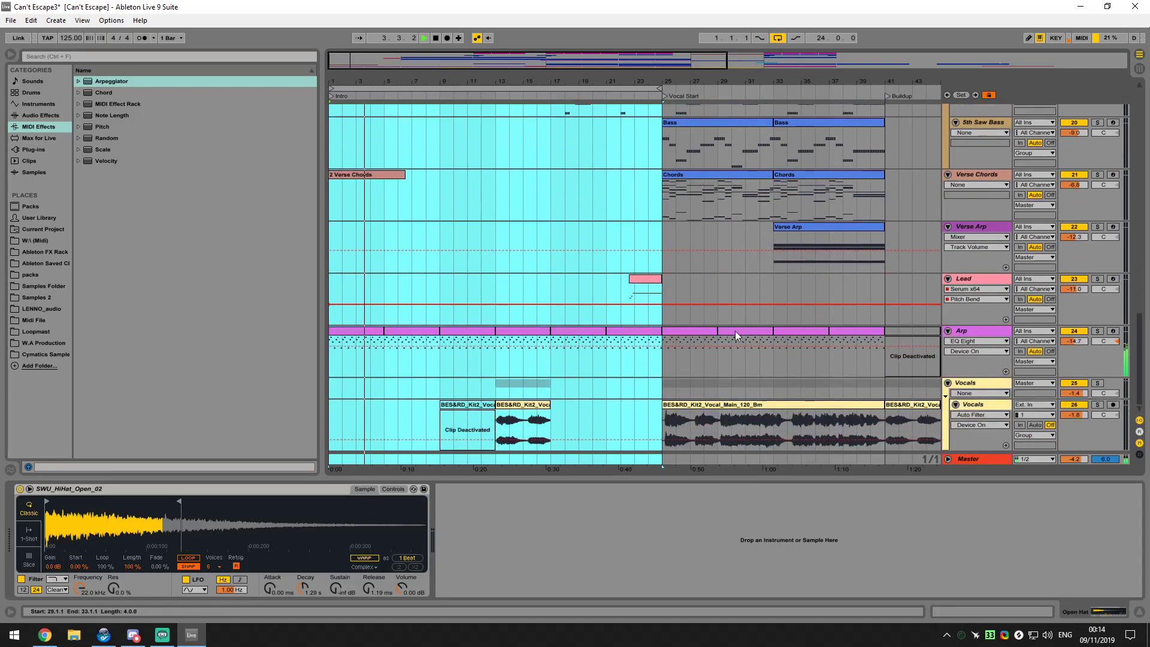
click(978, 331)
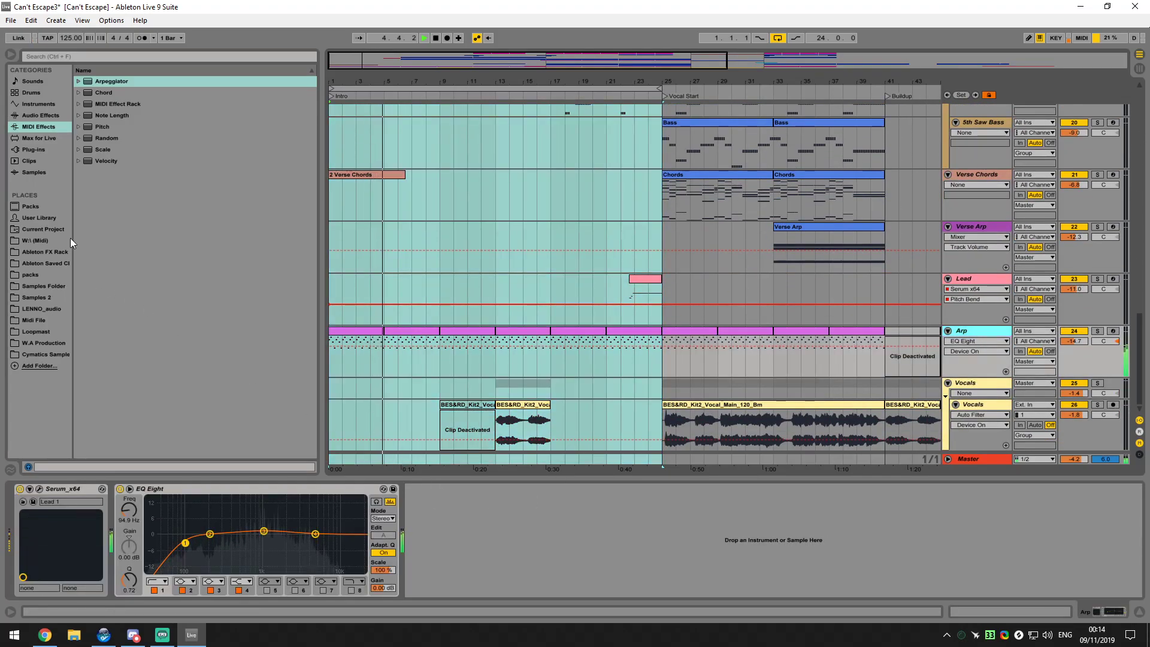
click(53, 150)
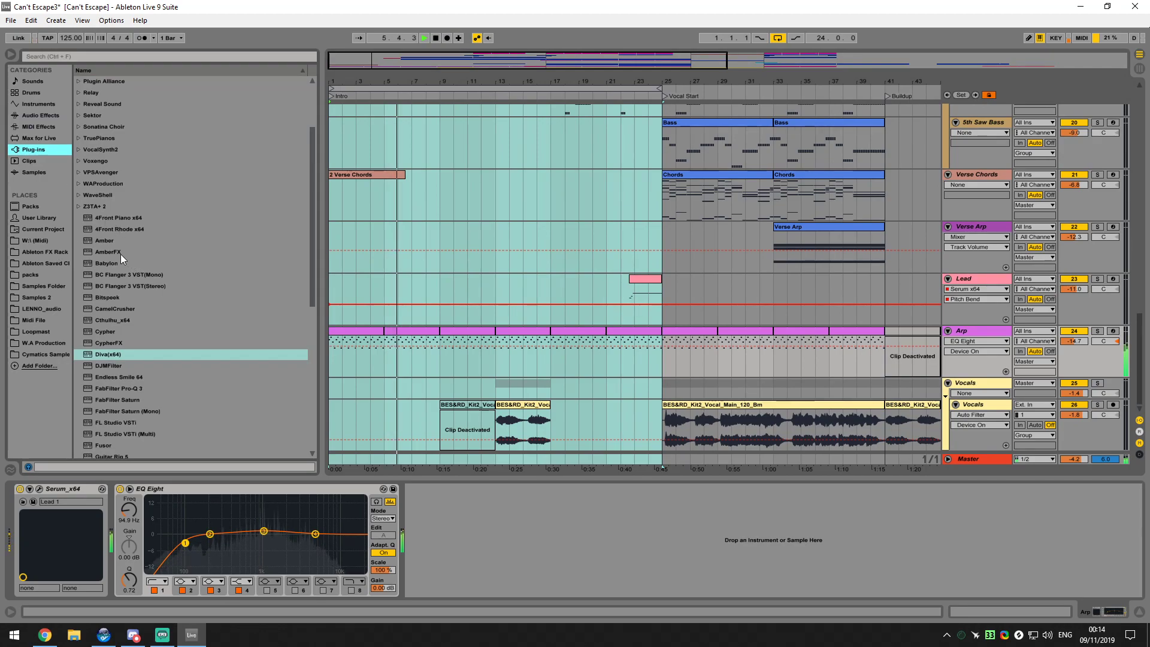
click(131, 285)
drag(351, 321, 488, 567)
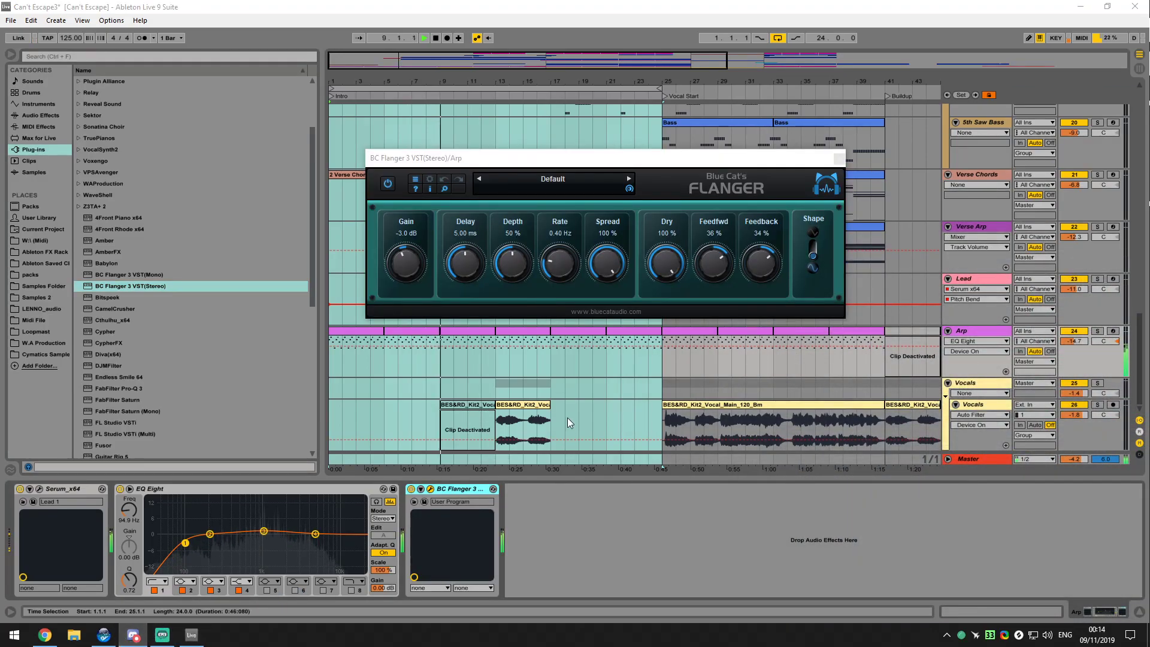
Switch the flanger's shape, minimise its delay, and set depth to 8%, feedback to -58% and feedforward to -70%
click(813, 246)
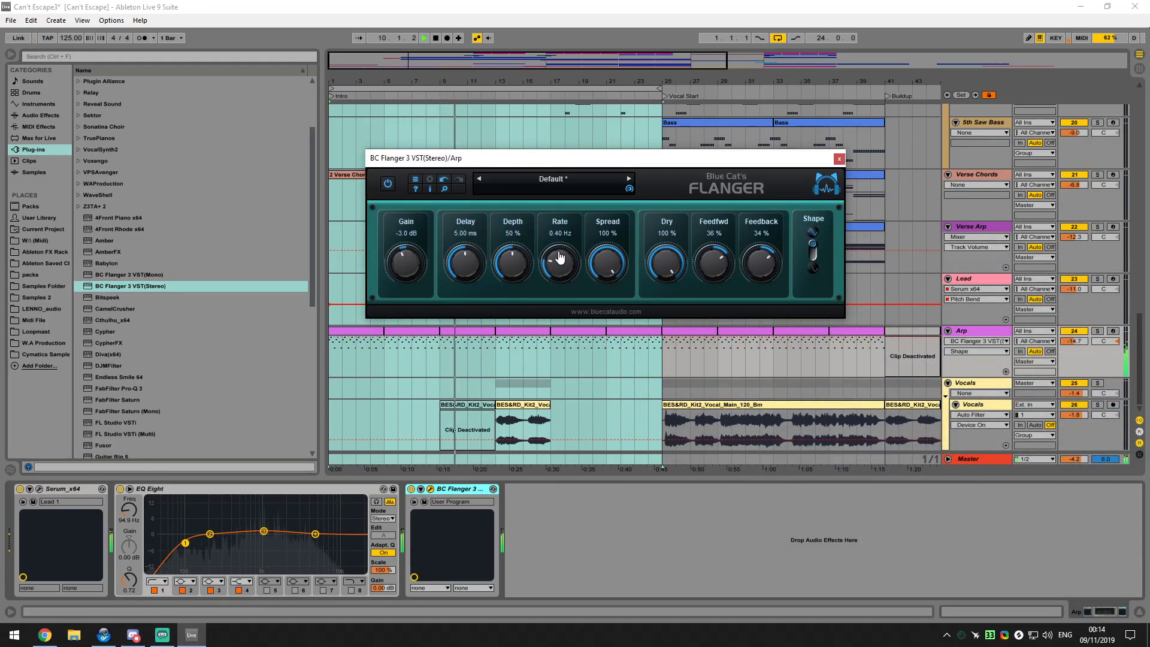
drag(531, 256, 527, 298)
drag(462, 262, 462, 305)
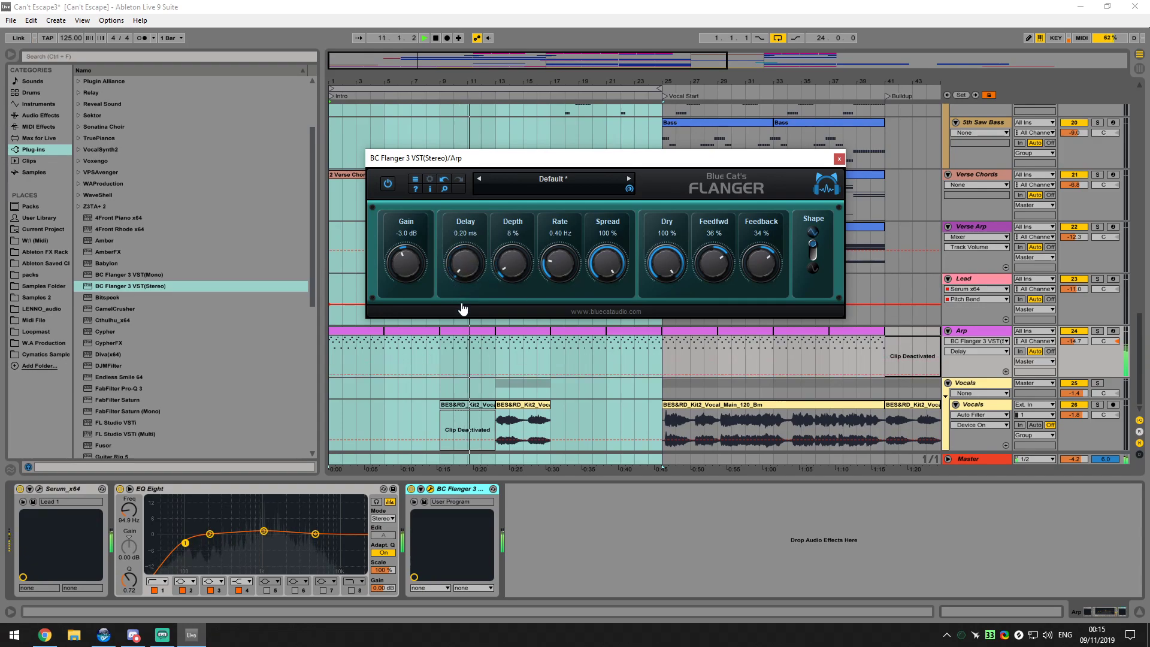
drag(762, 260, 753, 314)
drag(721, 257, 709, 301)
Solo the Arp track and raise the flanger's delay to 1.00 ms and its depth to 79%
click(1102, 332)
click(1102, 332)
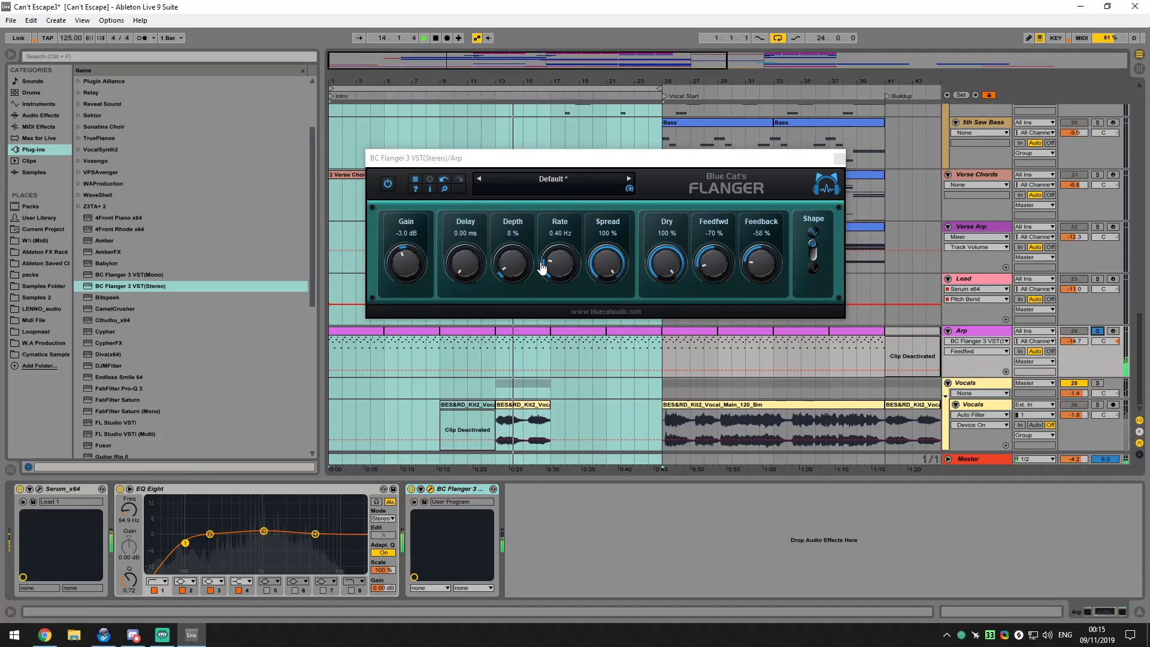
drag(478, 275, 512, 246)
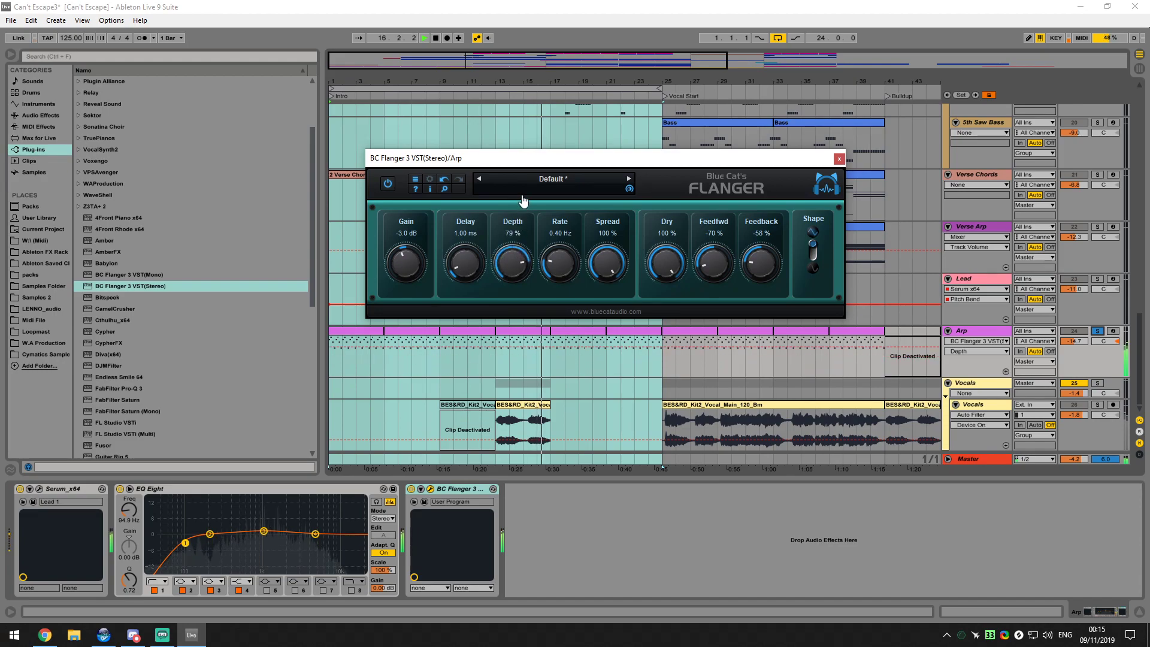
drag(525, 187, 525, 181)
Remove the flanger from the Arp track and unsolo the track
click(448, 488)
key(Delete)
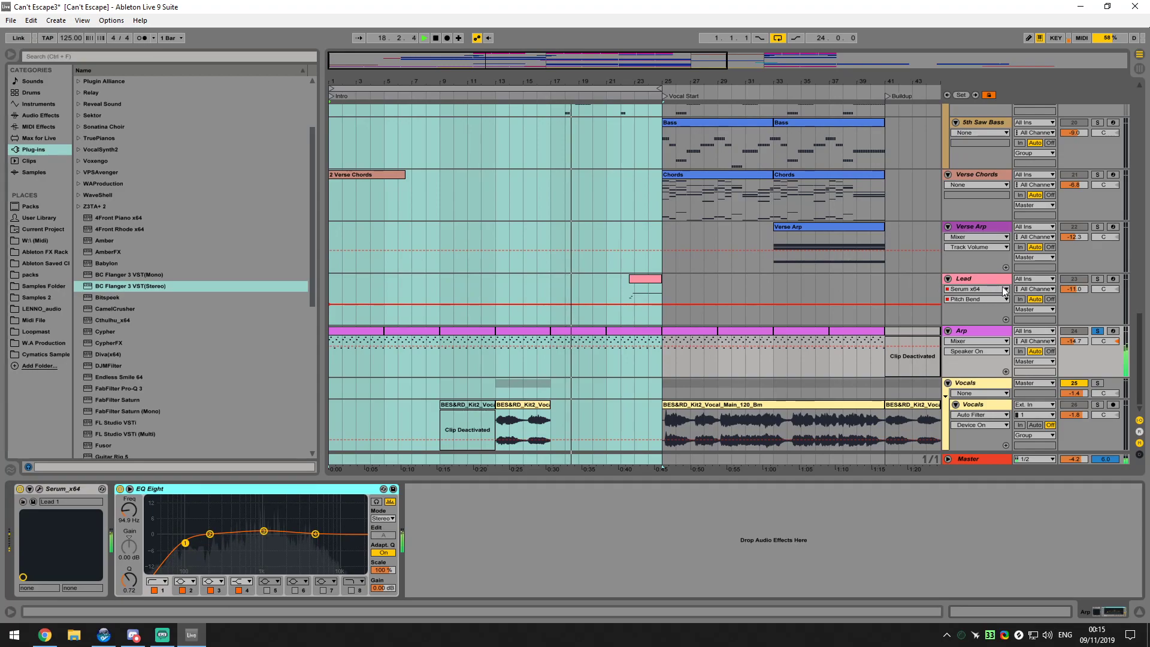
click(1095, 331)
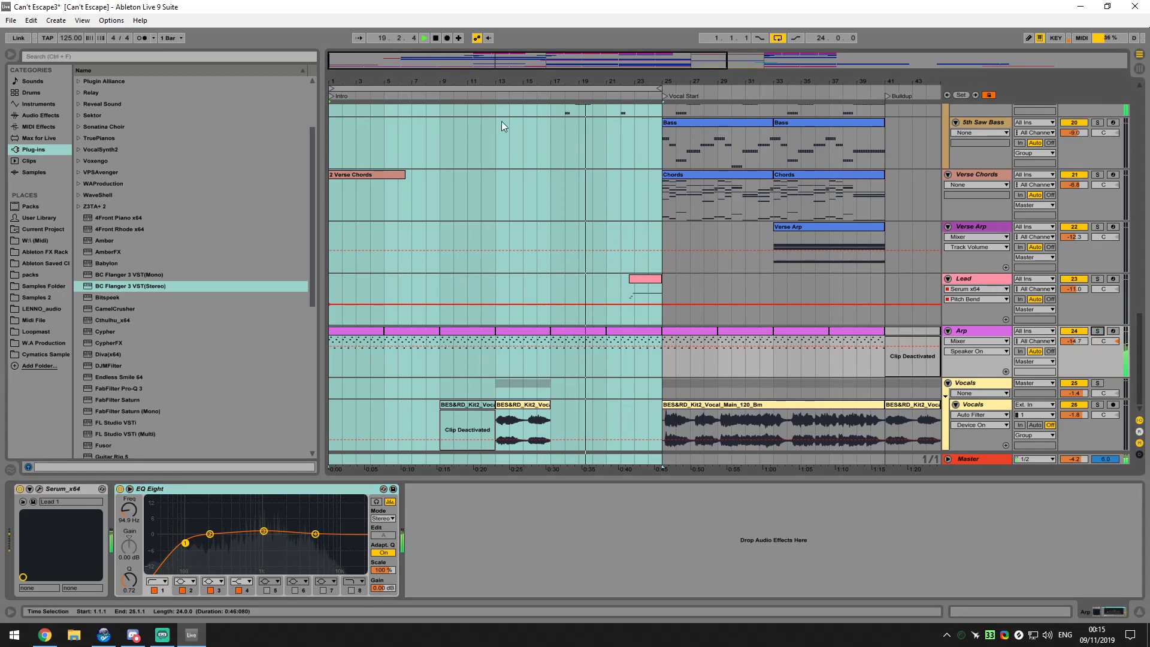
Replay the intro from around bar 10 to listen to the arrangement
click(485, 96)
key(space)
click(45, 634)
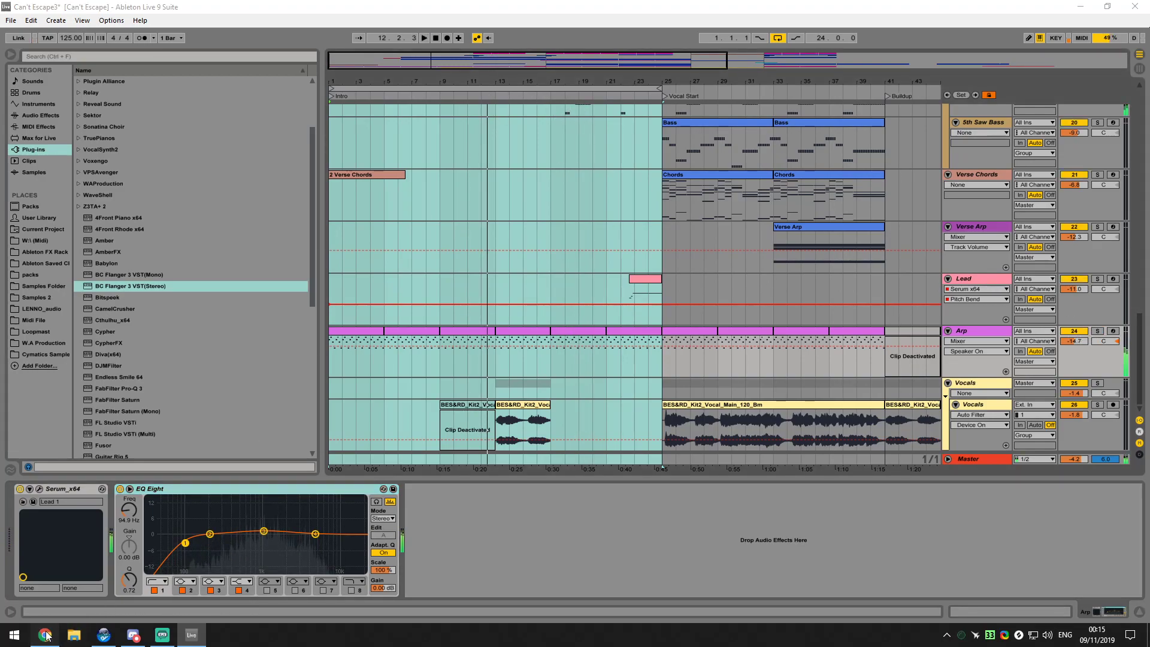
click(452, 93)
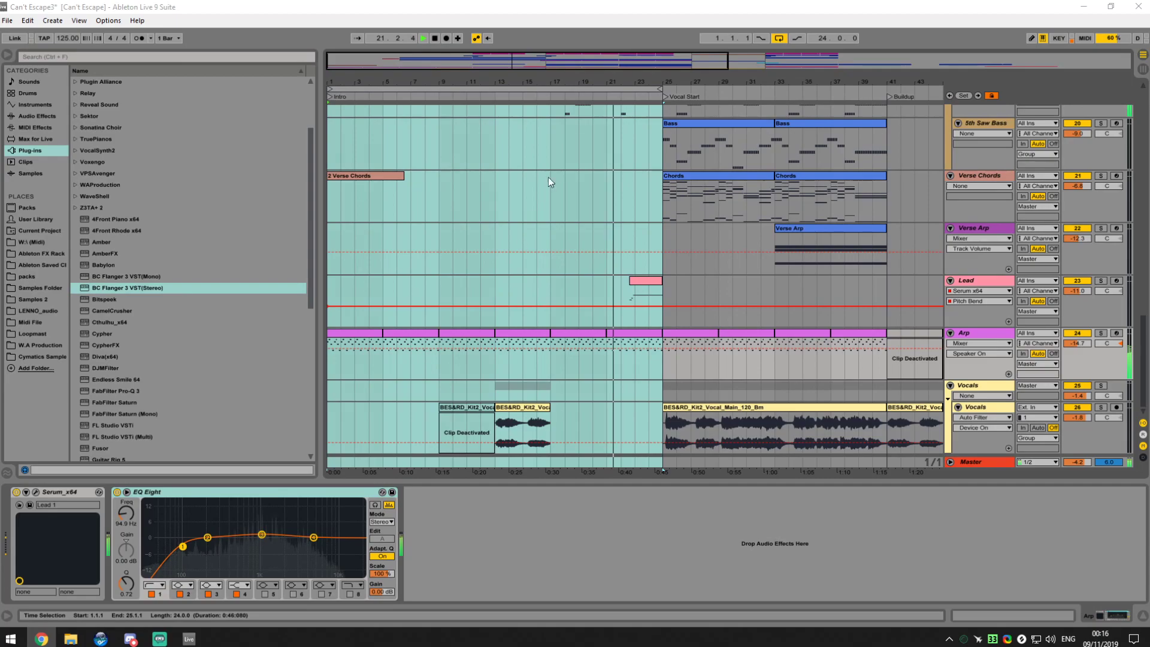
Audition the Lead track in solo and inspect its Serum and Utility device chain
click(1100, 281)
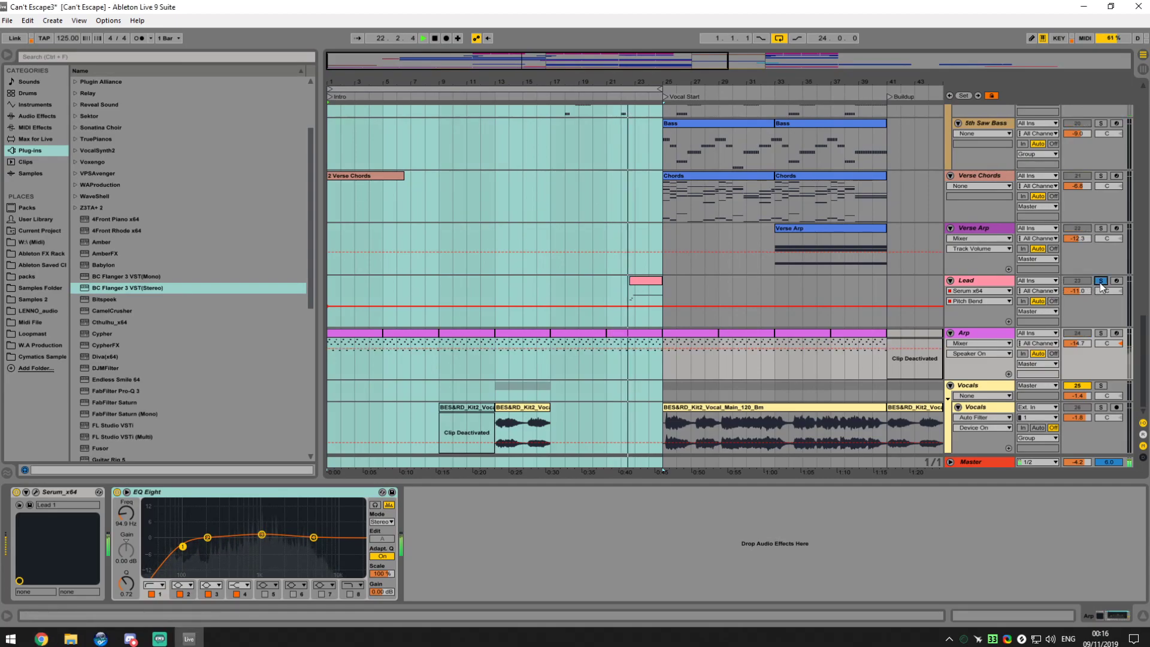
click(1026, 286)
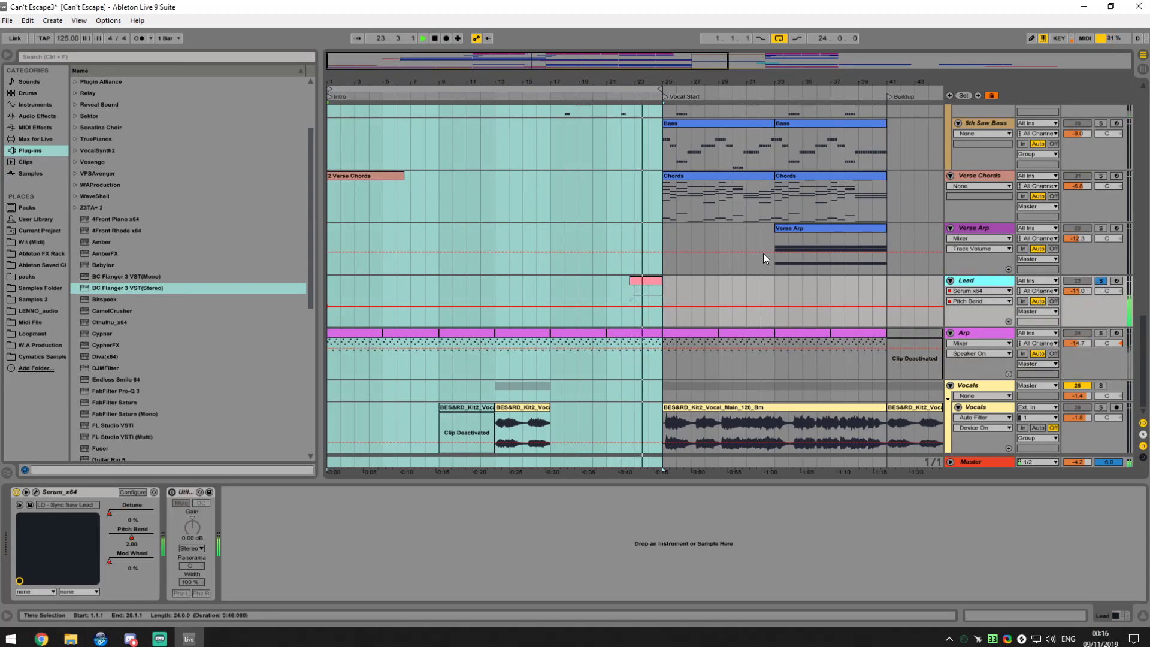
click(1101, 281)
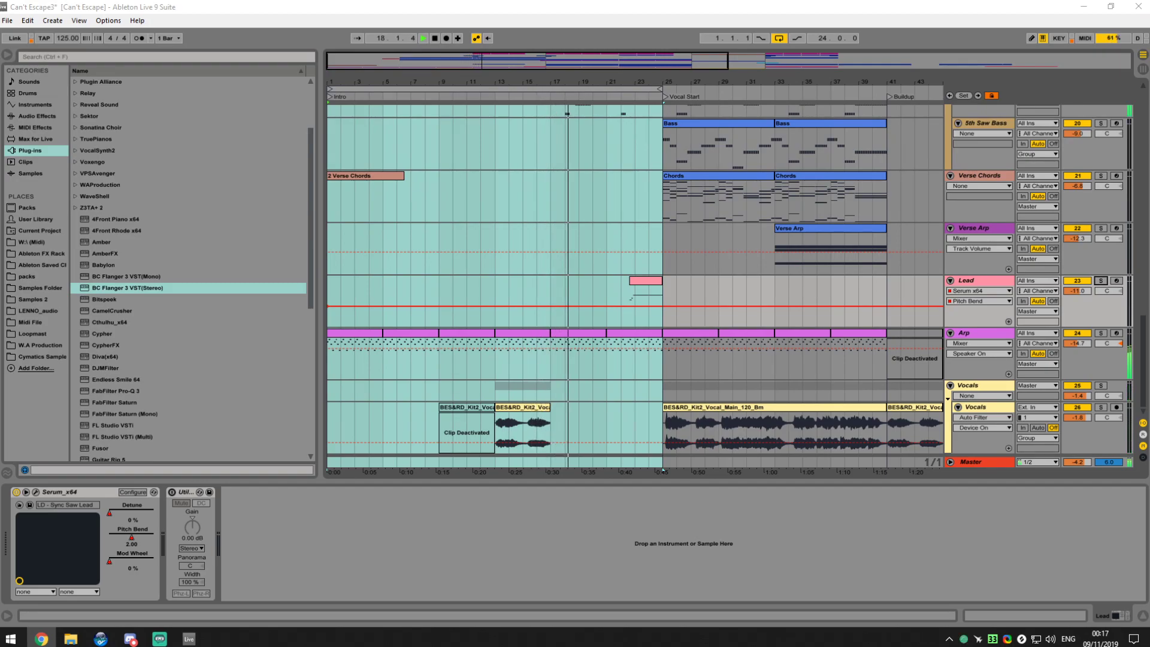
Extend the loop to 40 bars, ending at the Buildup at bar 41, and lower the Master volume
scroll(659, 406, up, 10)
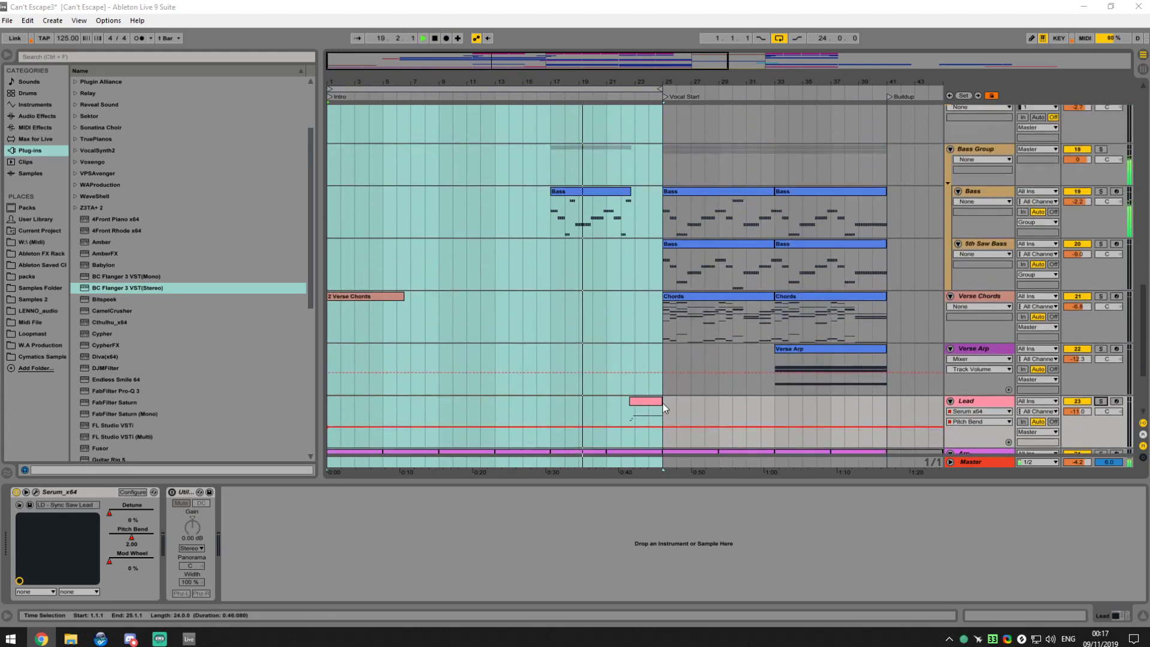
scroll(858, 360, up, 2)
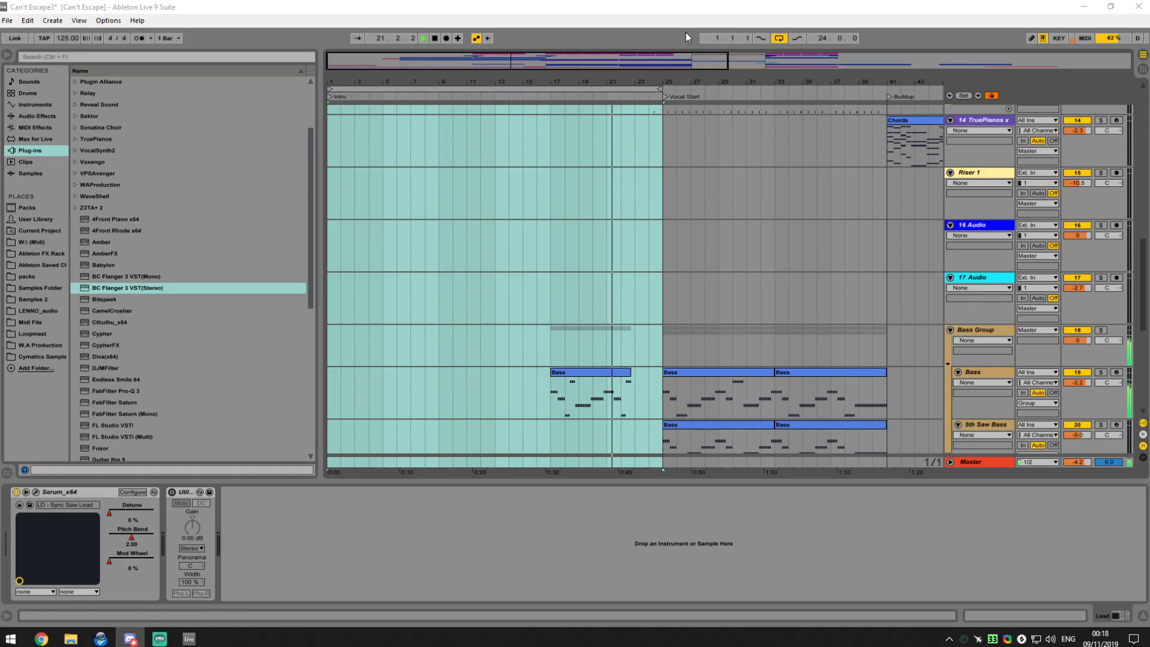
key(minus)
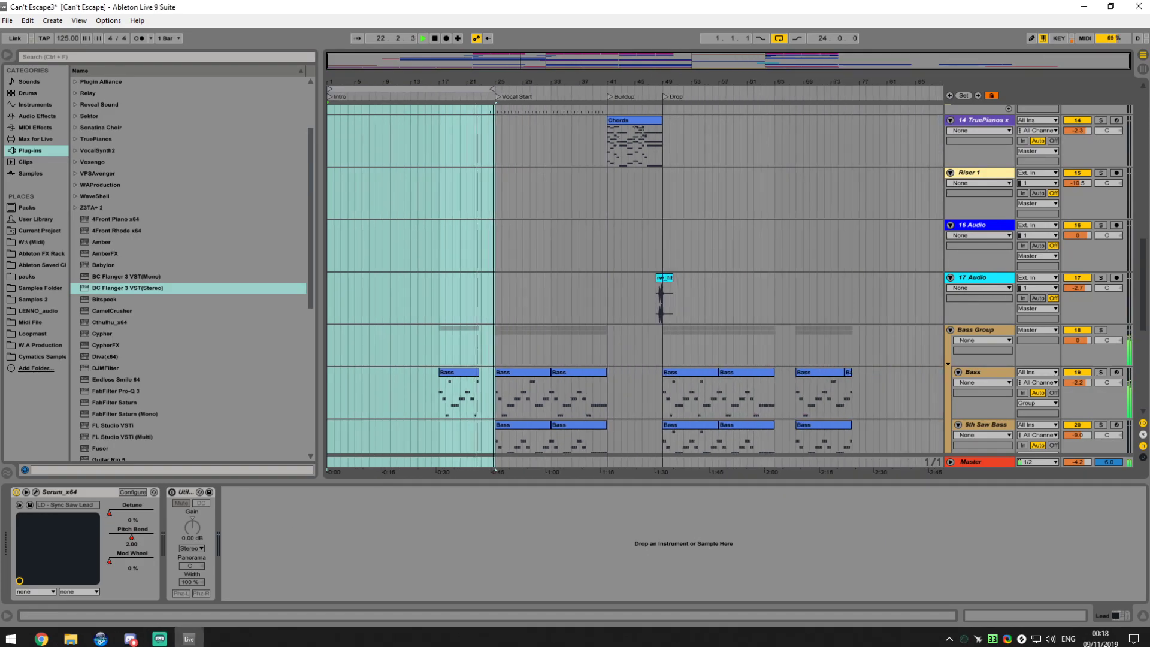
drag(495, 89, 574, 156)
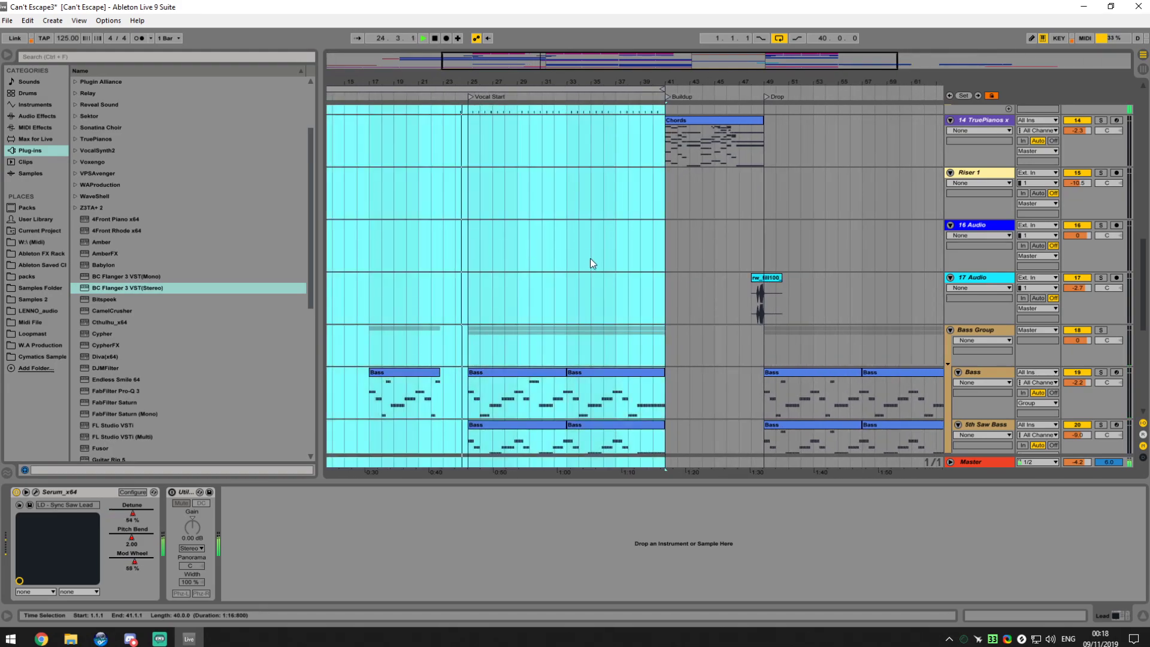
drag(1076, 463, 1077, 485)
Inspect the devices on the Verse Arp and Verse Chords tracks, auditioning Verse Chords in solo
scroll(575, 350, down, 5)
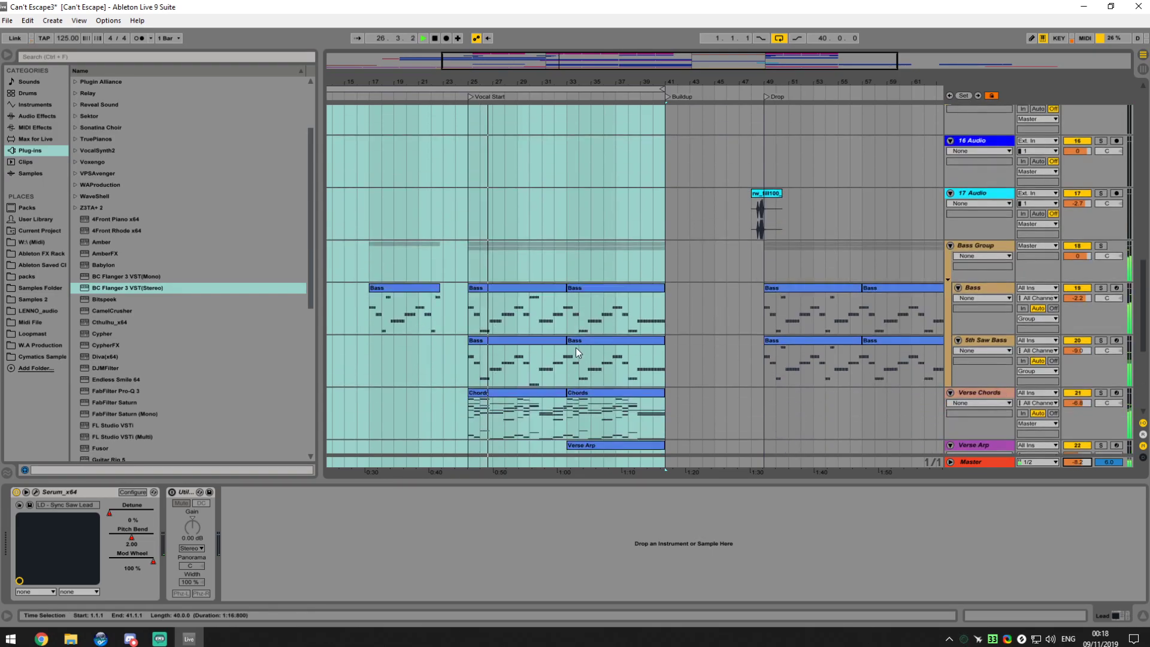
click(588, 279)
click(588, 279)
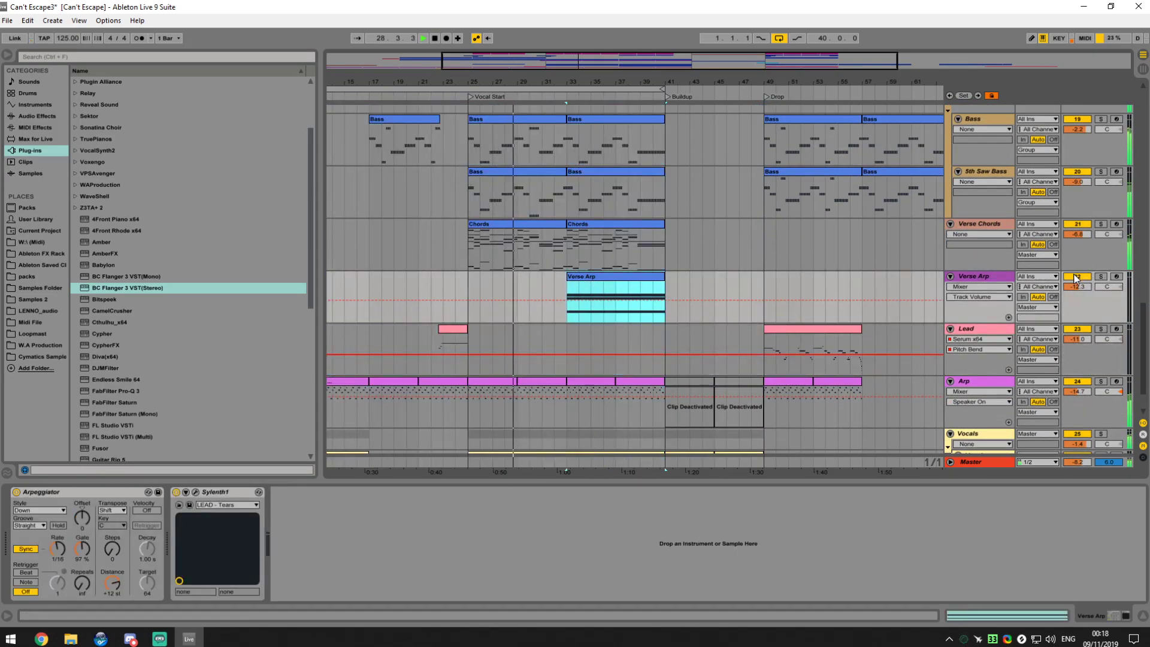
click(1102, 224)
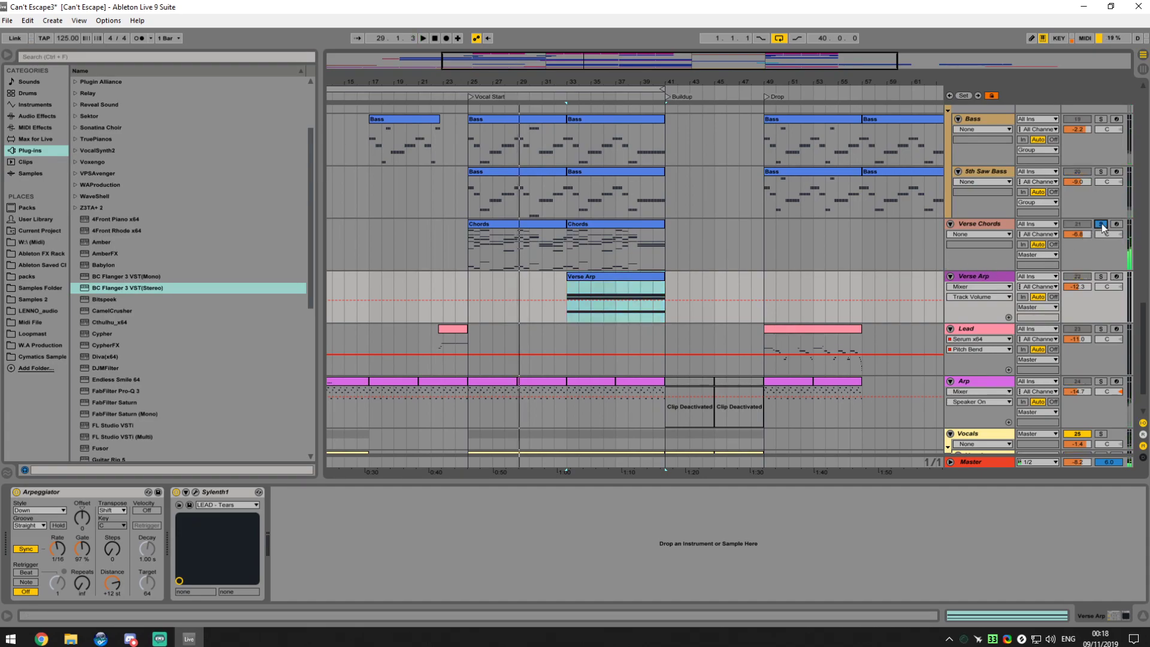
click(1001, 238)
click(1104, 226)
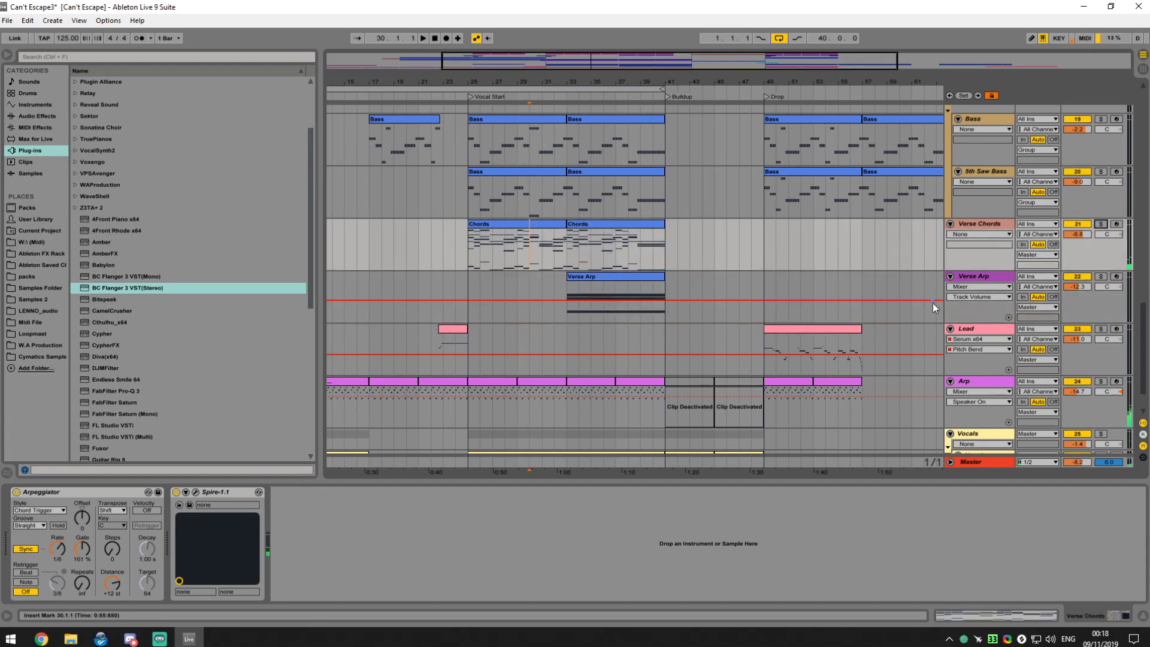
Loop the two verse Chords clips on the Diva track from bar 25 to 41 and play the track in solo
scroll(950, 300, up, 5)
scroll(1055, 239, up, 6)
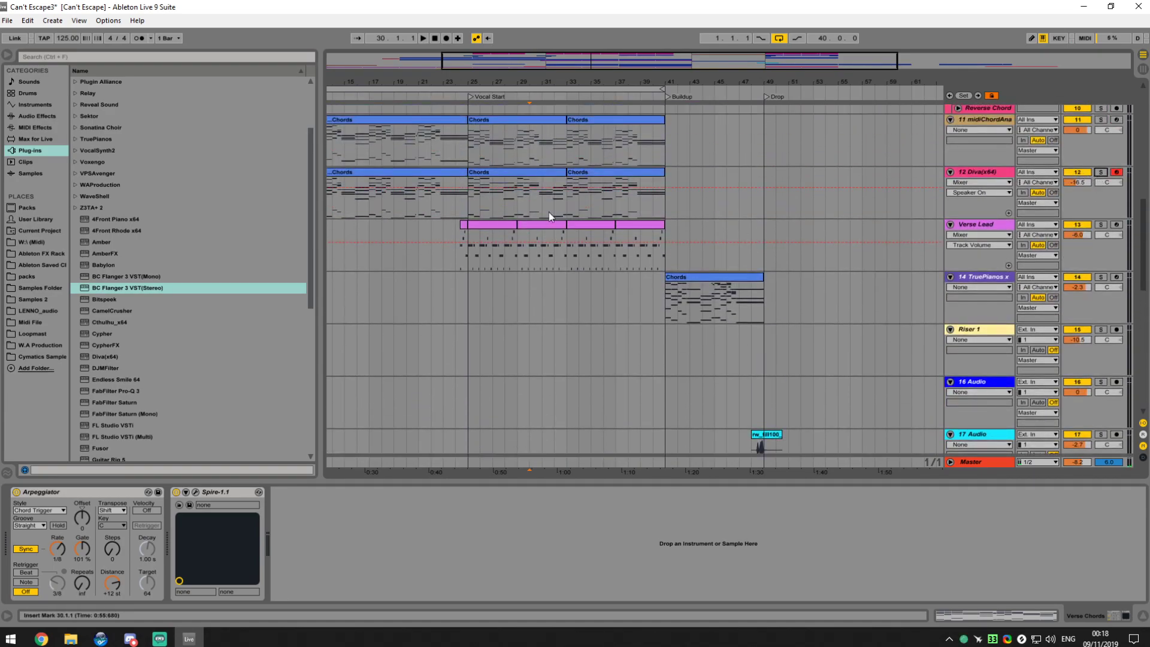
click(515, 173)
shift+click(593, 172)
key(ctrl+l)
key(ctrl+k)
key(ctrl+k)
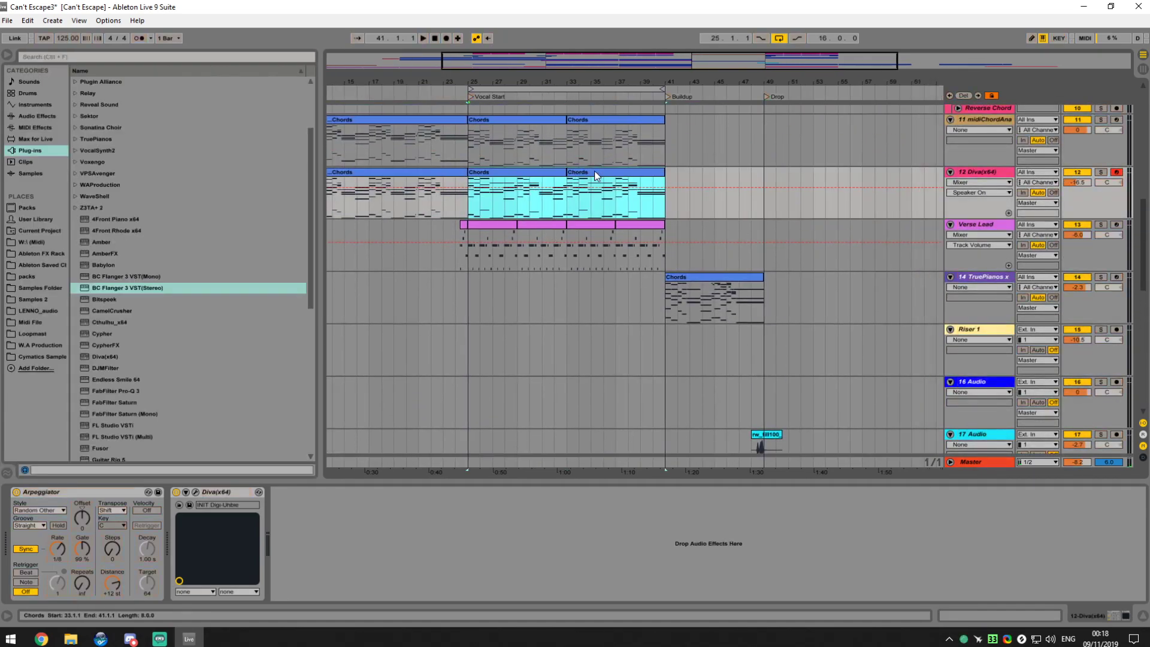
click(1101, 172)
key(space)
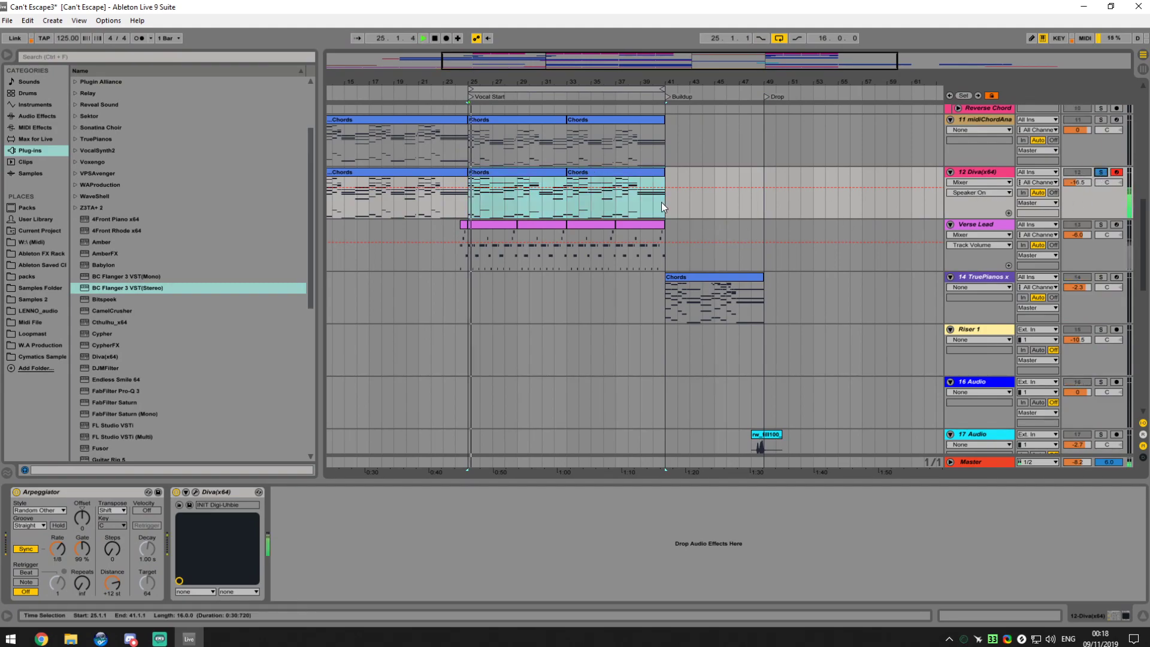
Set the Diva track's Arpeggiator style to Down and lower Diva's filter resonance to 0
click(38, 509)
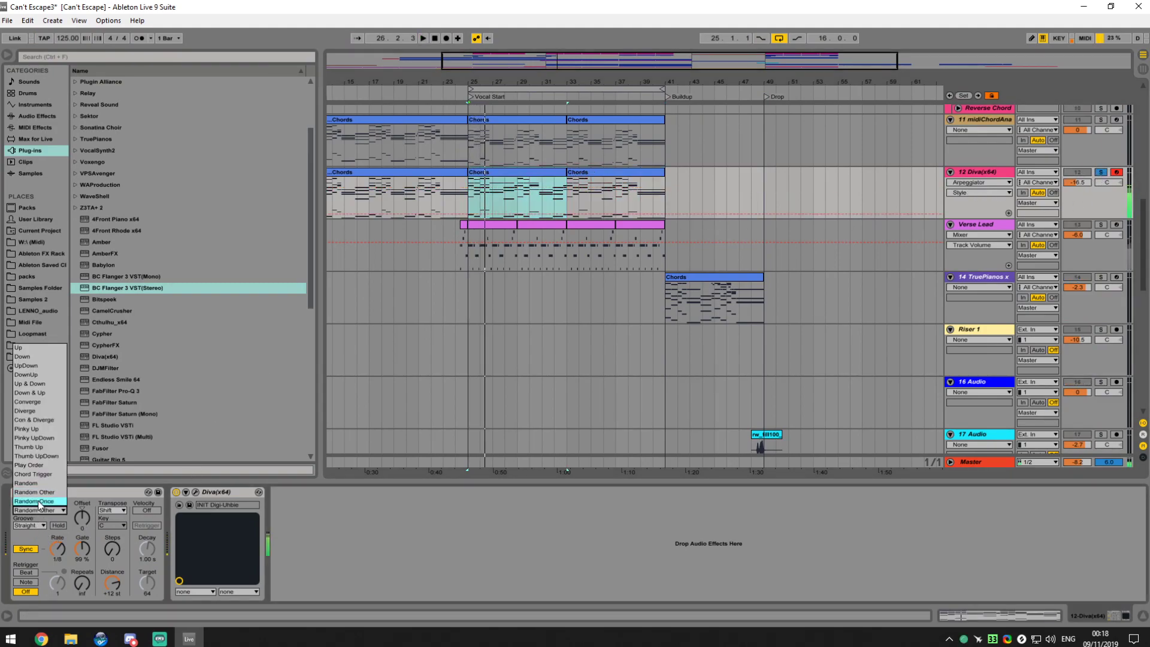
click(28, 358)
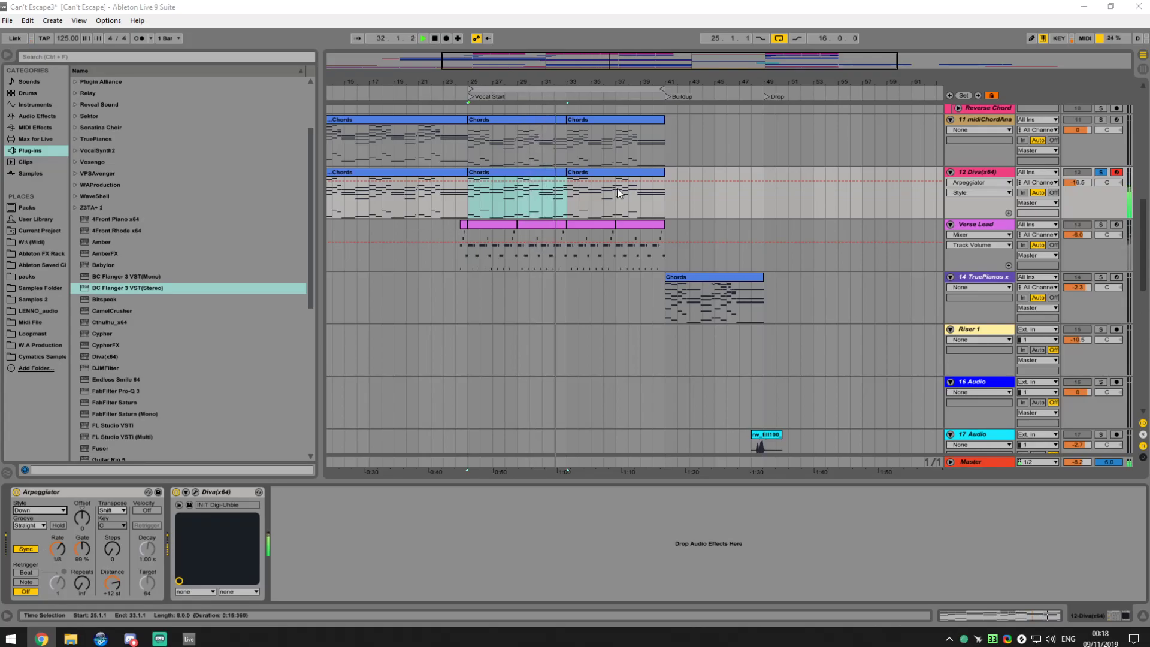
click(195, 492)
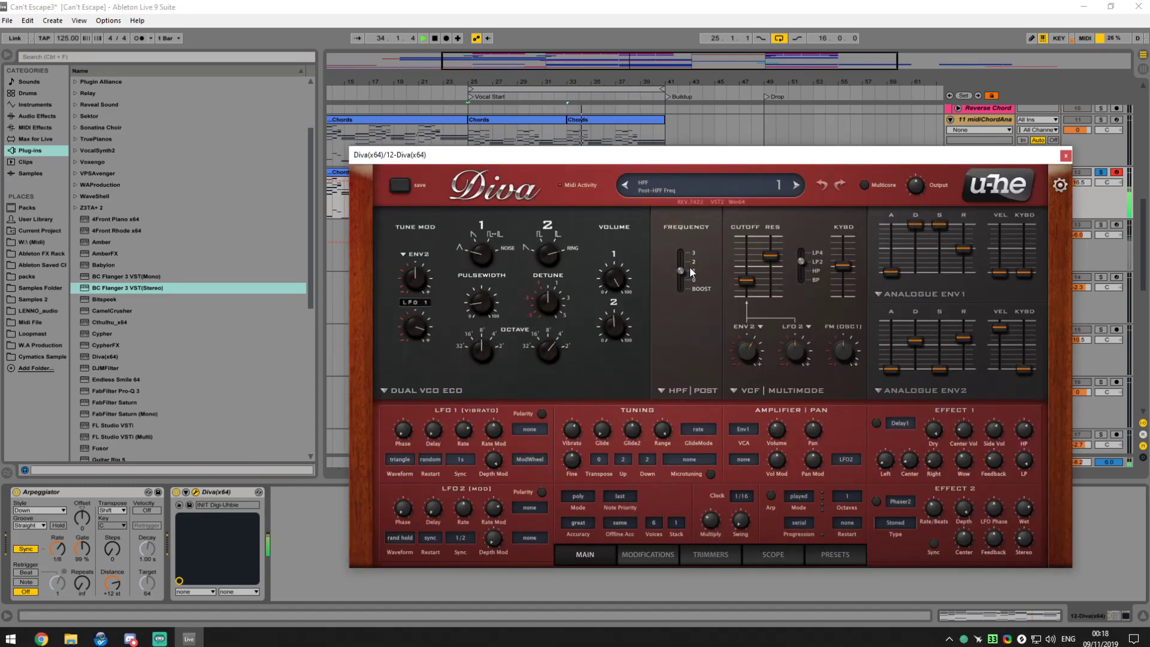
drag(752, 296, 775, 325)
mouse_move(746, 275)
mouse_down()
mouse_move(744, 297)
mouse_move(744, 287)
mouse_up()
Set the Arpeggiator's steps to 1, adjust its rate, and dismiss the desktop notification
click(108, 561)
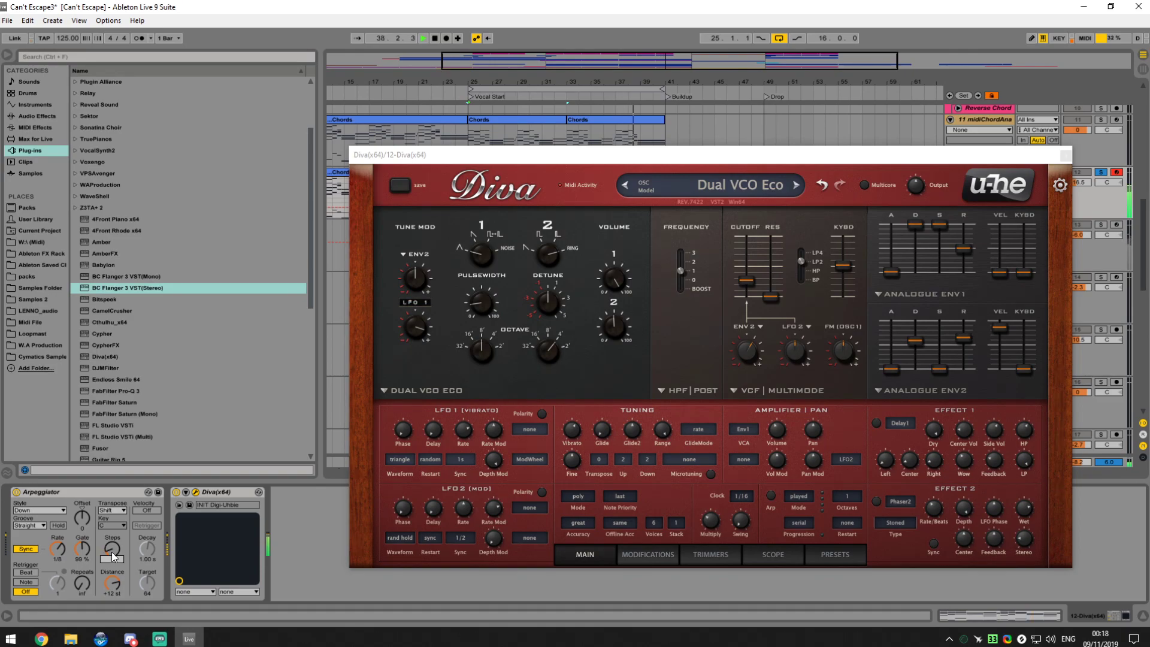
drag(57, 548, 58, 533)
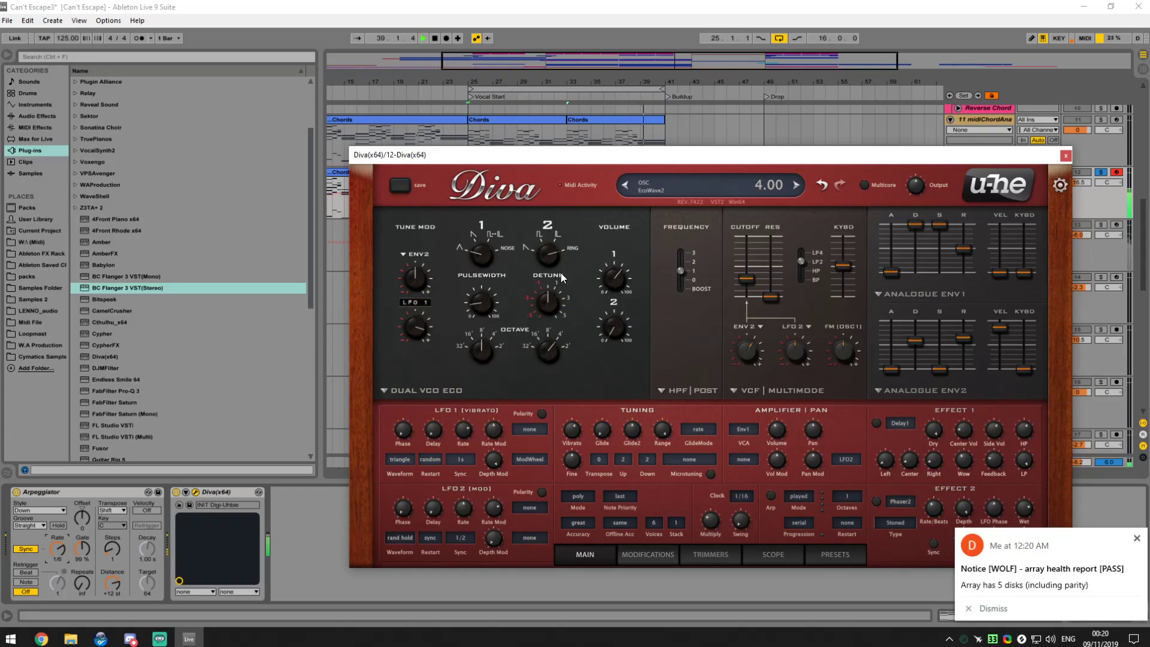
click(1018, 606)
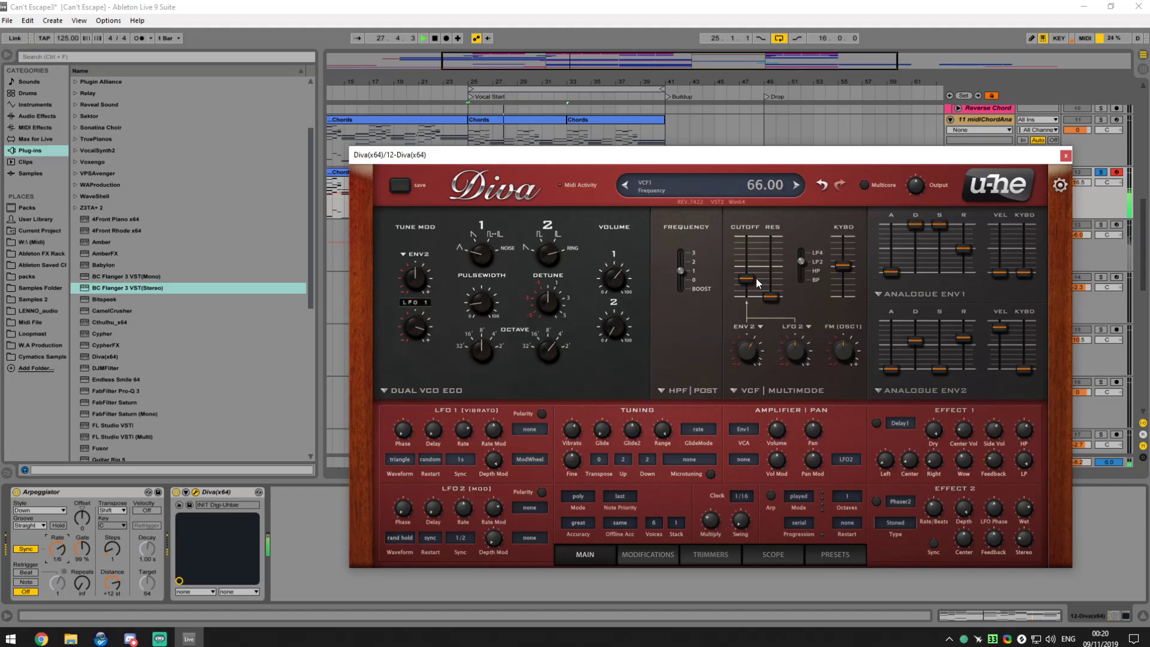
Change Diva's oscillator model from Dual VCO Eco to DCO and readjust the filter cutoff
mouse_move(753, 281)
mouse_down()
mouse_move(757, 247)
mouse_move(756, 265)
mouse_up()
click(450, 394)
click(475, 430)
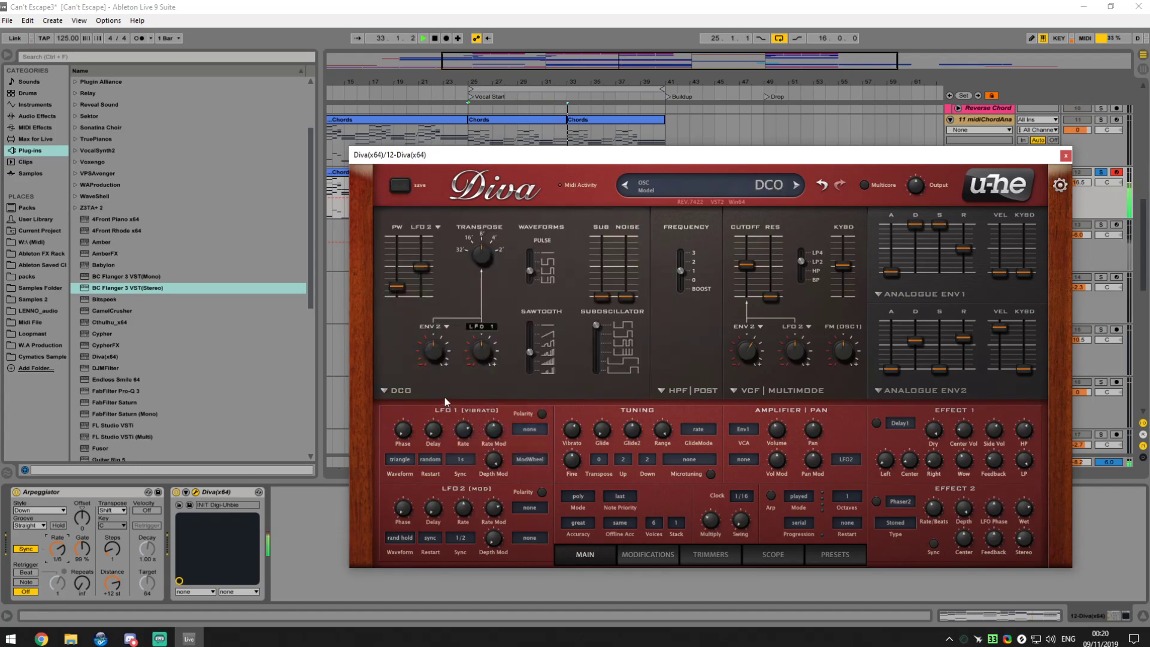
drag(742, 271, 745, 280)
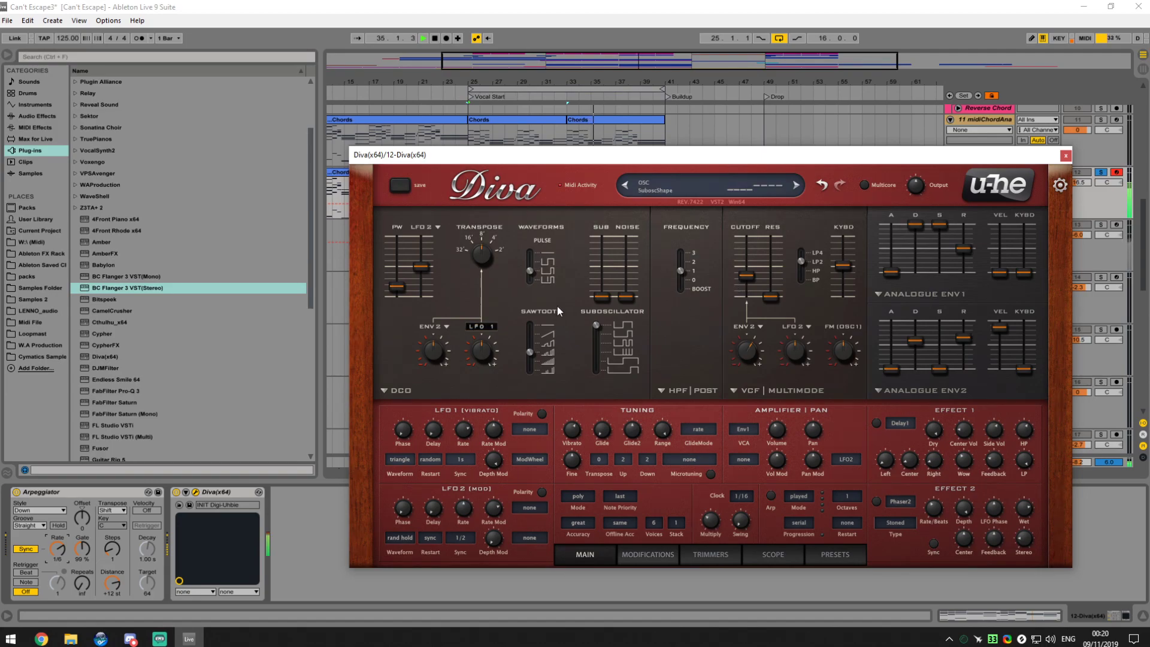
Try different sub level, transpose and LFO 1 tune modulation amounts on Diva's DCO oscillator
drag(601, 298, 588, 401)
drag(482, 263, 481, 205)
drag(485, 360, 483, 291)
Try the Arpeggiator's Up & Down style and another groove, settling on the Diverge style with Straight groove
click(36, 510)
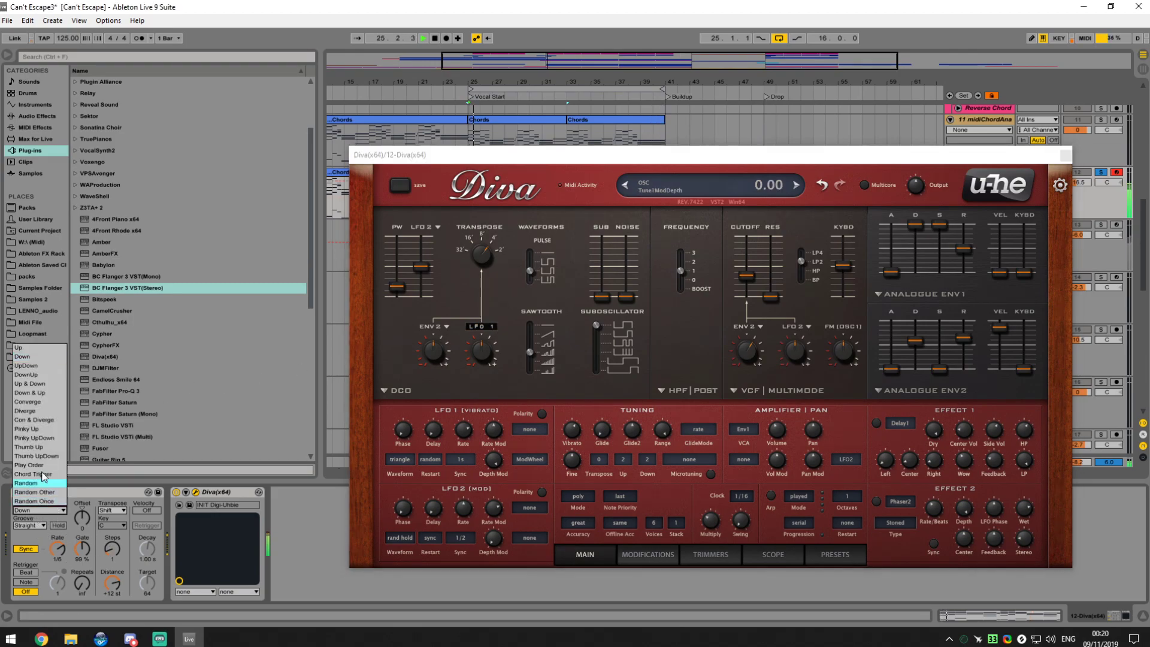
click(44, 387)
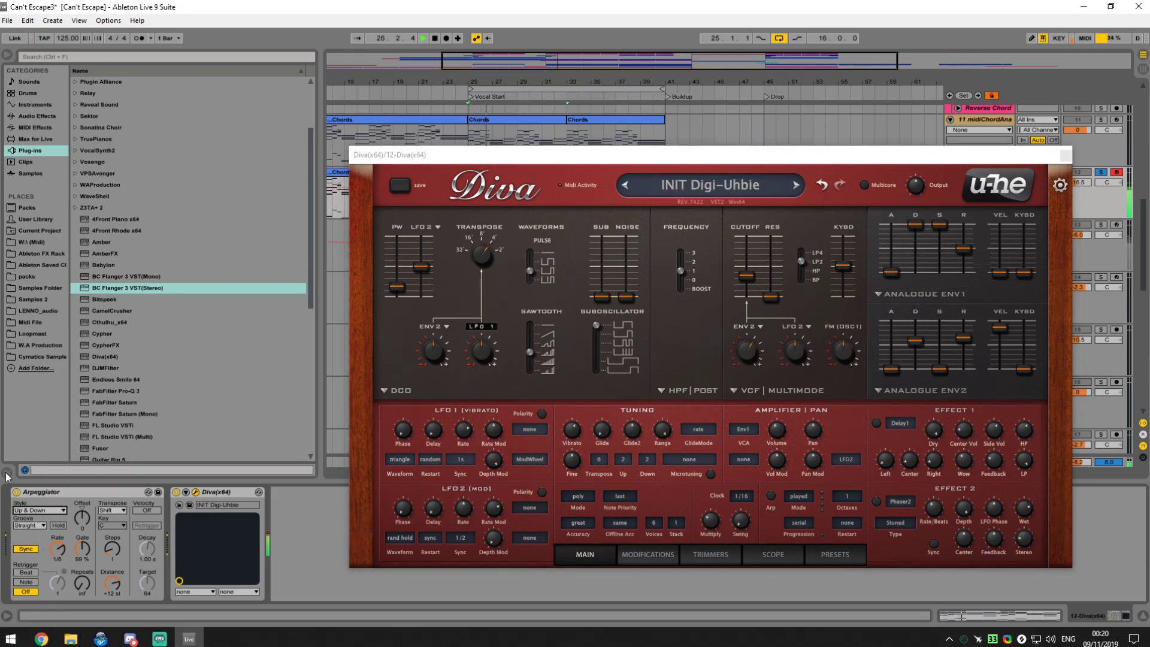
click(30, 526)
click(30, 560)
click(36, 526)
click(33, 534)
drag(57, 548, 58, 541)
click(38, 511)
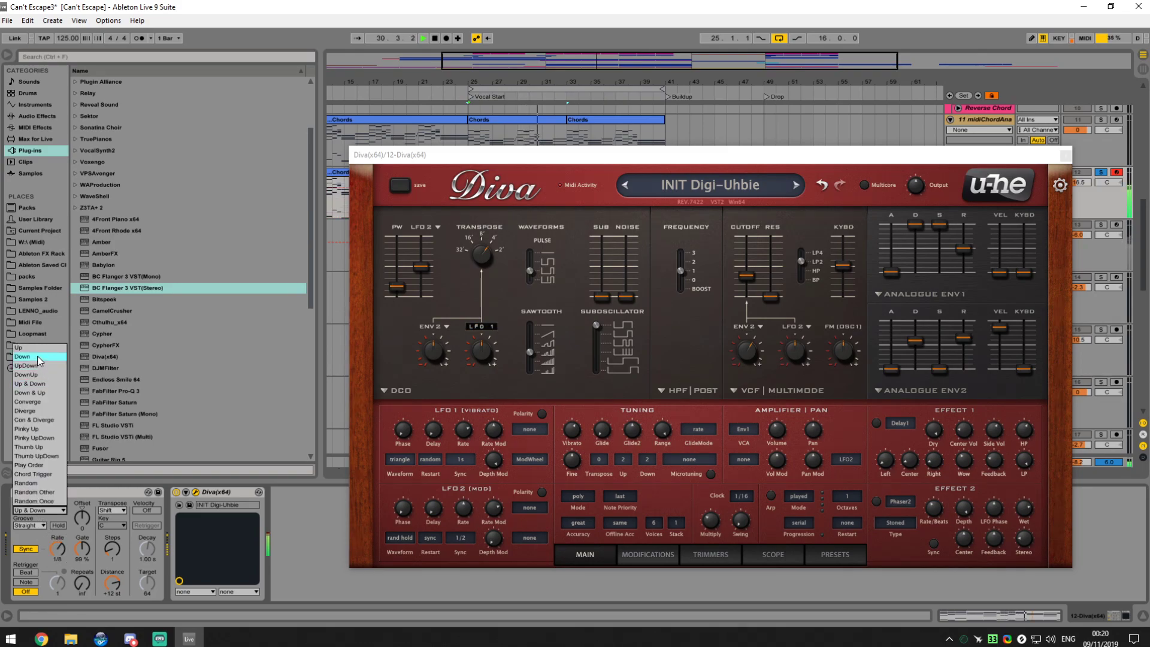
click(62, 411)
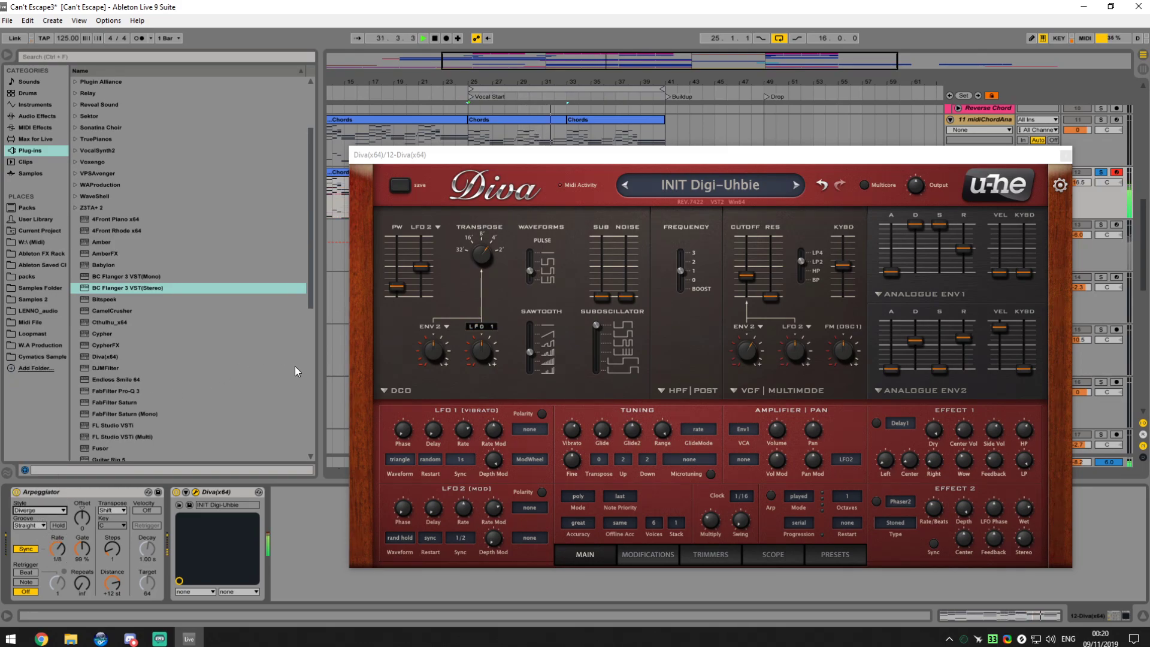
Lower Diva's filter cutoff, shorten the envelope 2 decay and set the filter's envelope 2 modulation depth to 52
drag(750, 288, 750, 297)
drag(903, 342, 911, 356)
drag(742, 352, 742, 346)
Enable Diva's Effect 2, try Rotary2 and settle on the Plate2 reverb
click(877, 501)
click(900, 502)
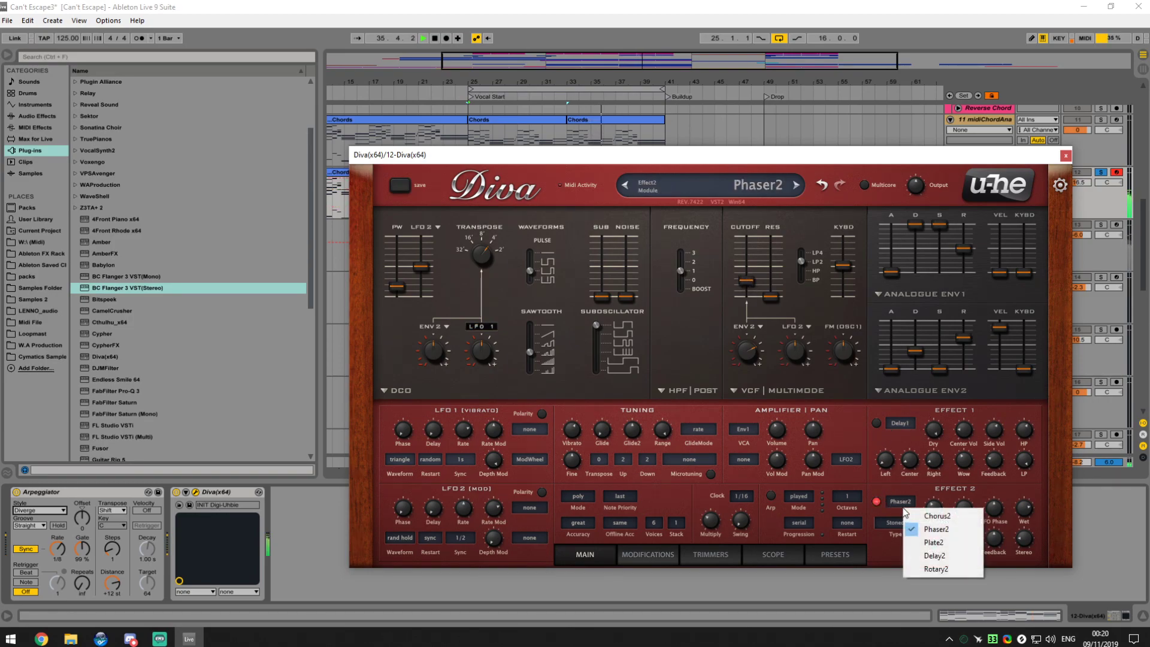
click(944, 569)
click(906, 502)
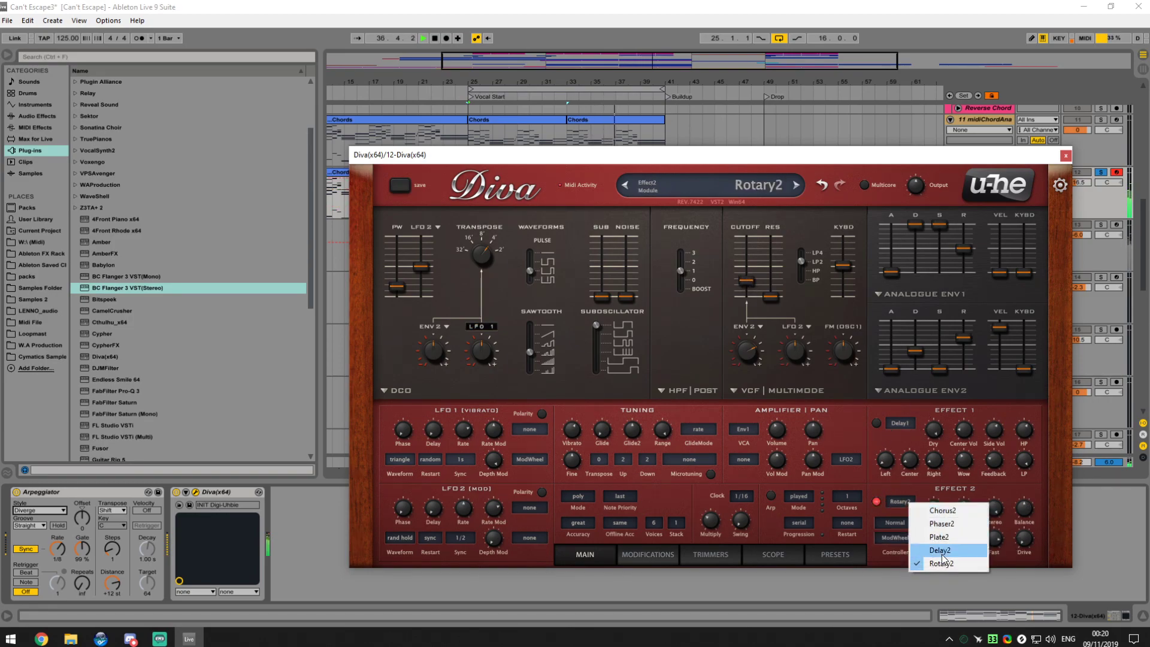
click(947, 537)
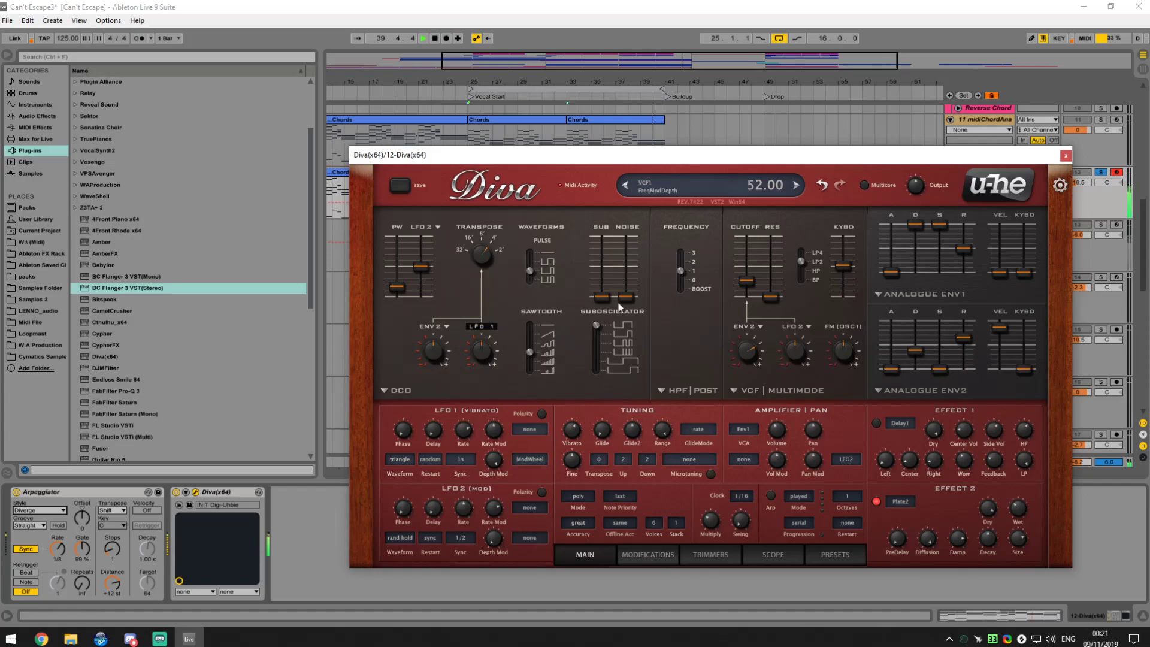
Choose the lowest listed suboscillator waveform in Diva, raise the sub level to about 67.5, and fine-tune the filter cutoff
drag(626, 297, 620, 393)
mouse_move(533, 348)
mouse_down()
mouse_move(535, 380)
mouse_move(534, 347)
mouse_up()
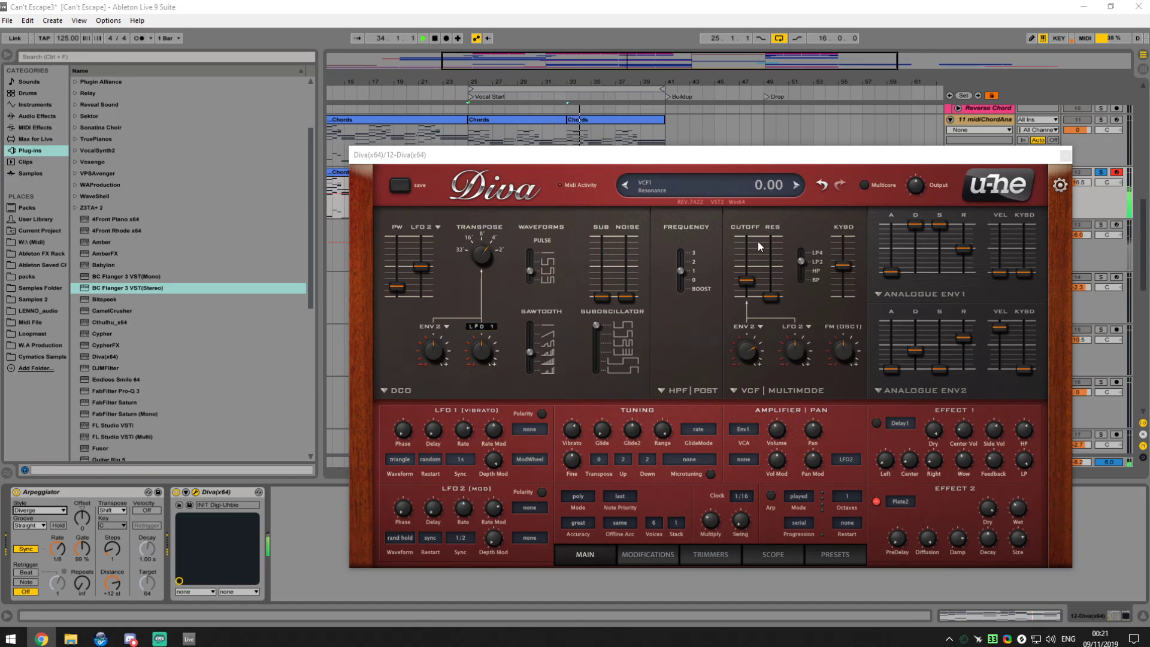
click(595, 317)
drag(603, 286, 599, 240)
click(598, 365)
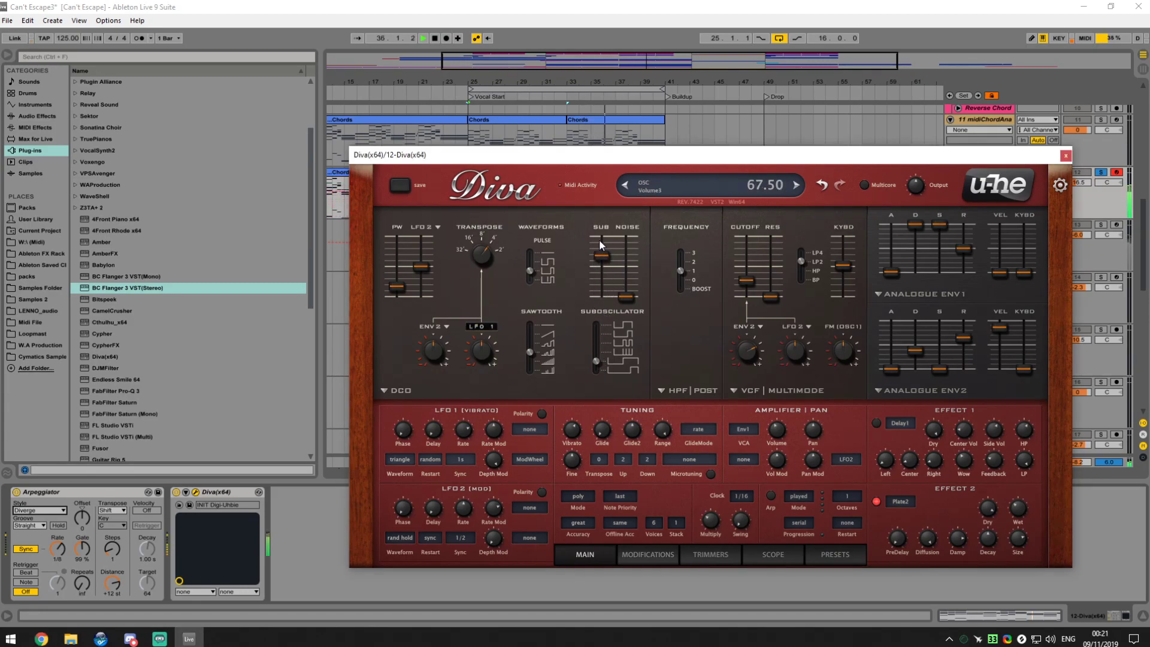
drag(746, 280, 749, 271)
key(alt+Tab)
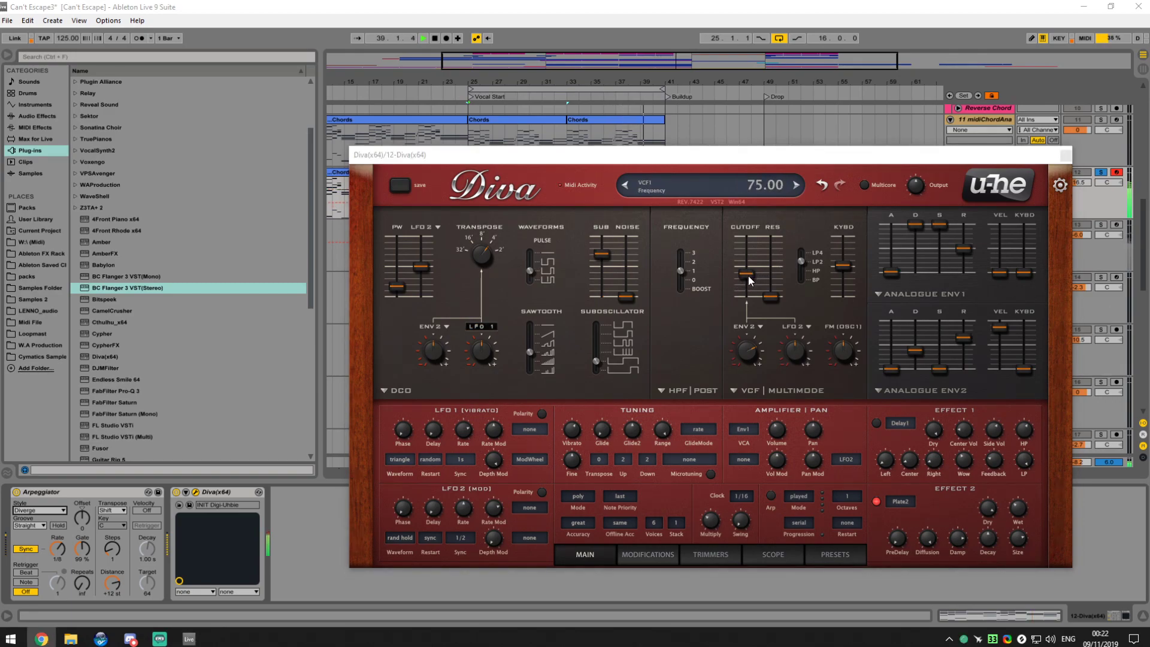
drag(749, 274, 748, 289)
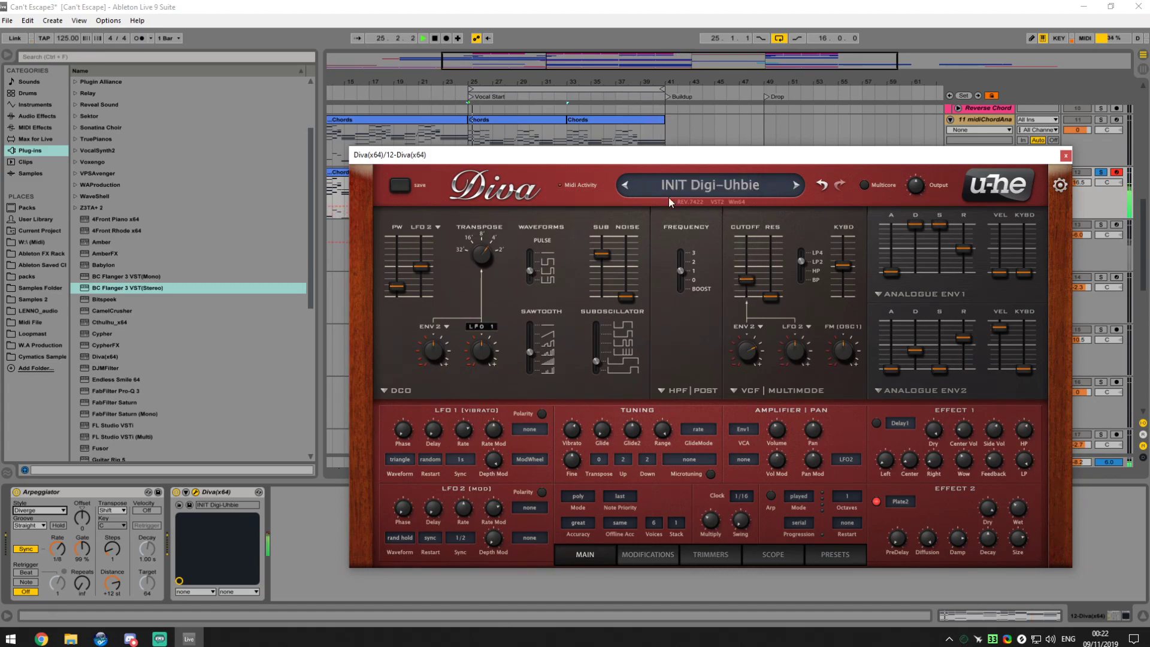
Stop playback, take the Diva track out of solo and close the Diva plug-in window
drag(689, 167, 637, 169)
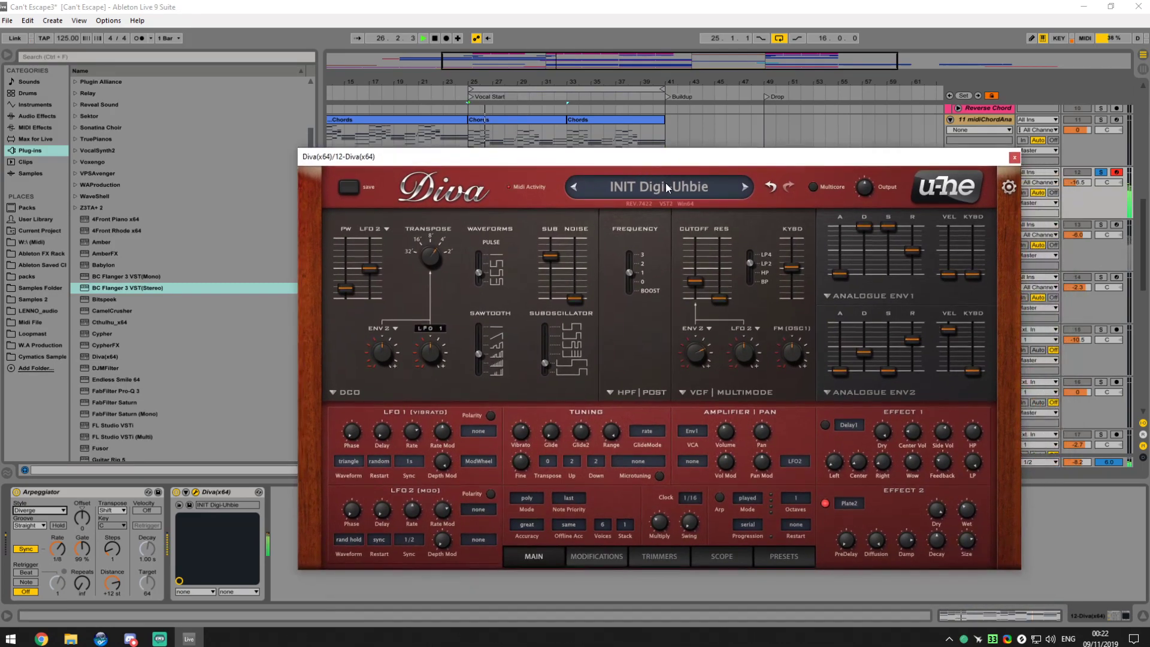
click(959, 14)
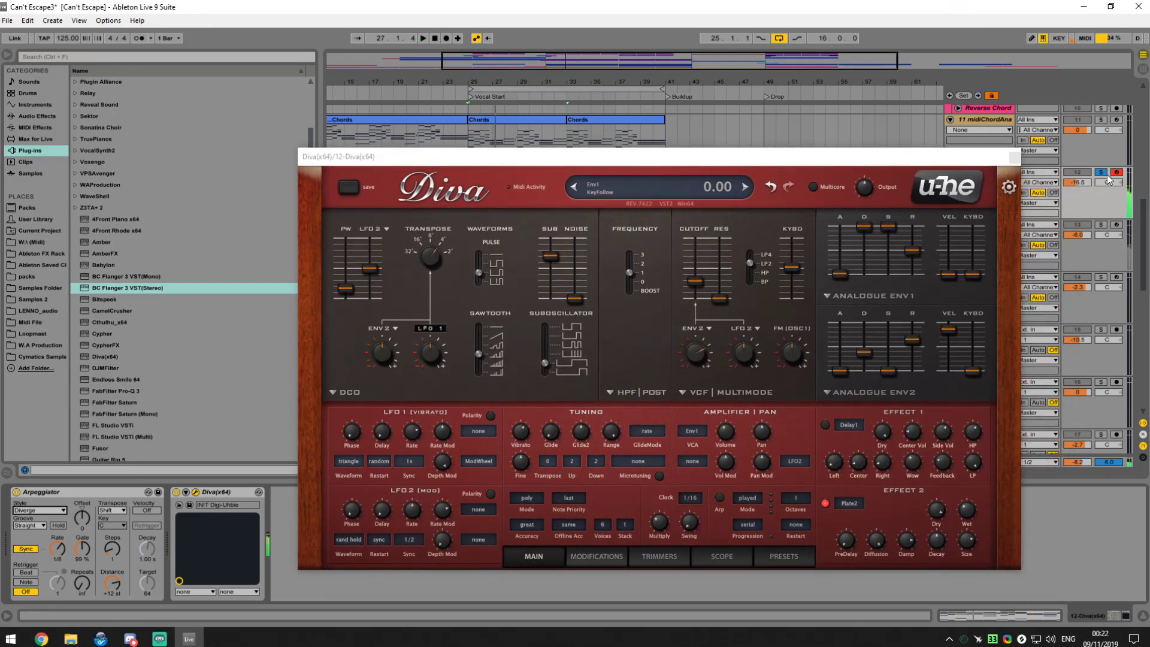
click(1102, 173)
click(1009, 155)
Replay the verse from bar 25 and mute the Diva and Verse Lead tracks to hear the mix without them
scroll(988, 259, up, 2)
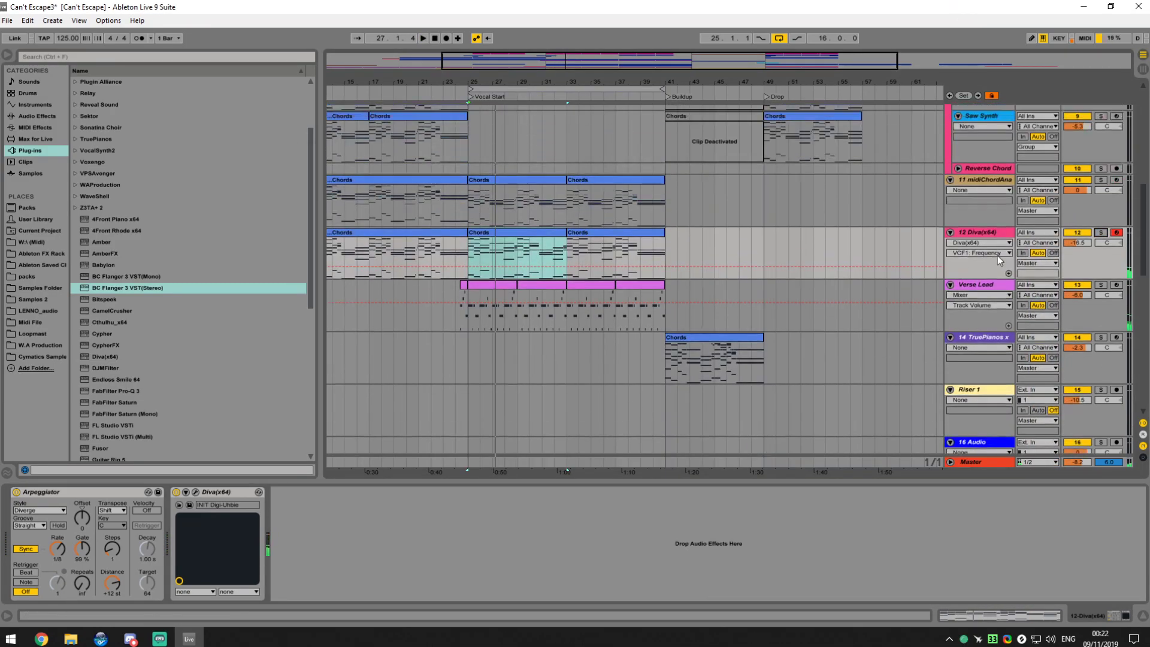
key(space)
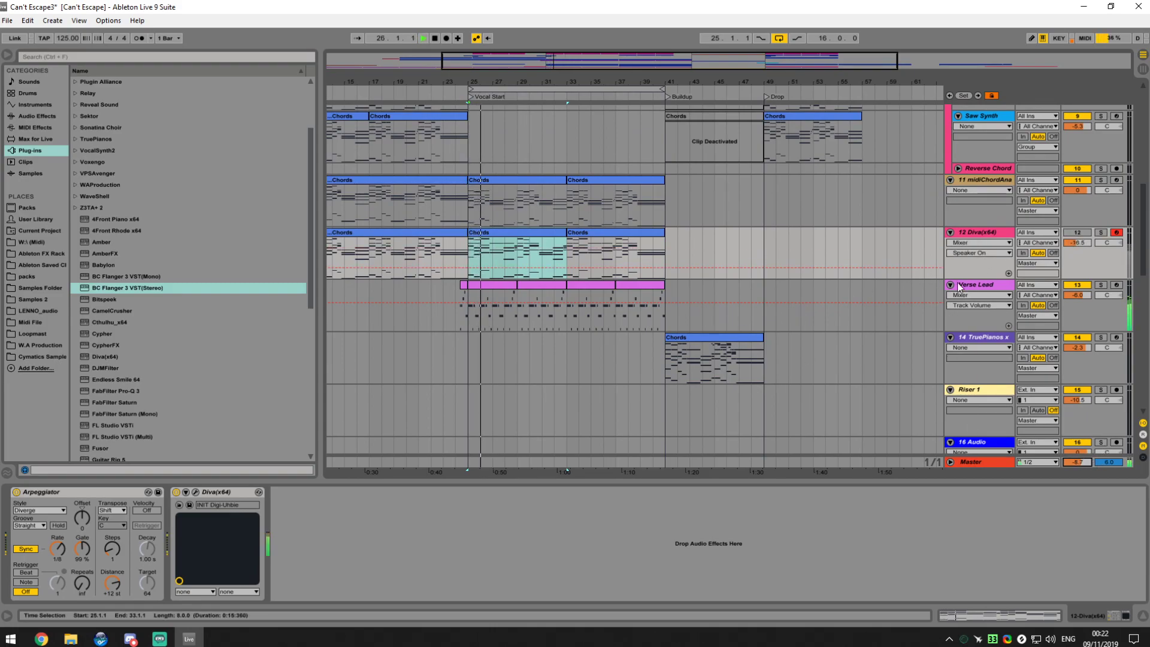
click(1071, 285)
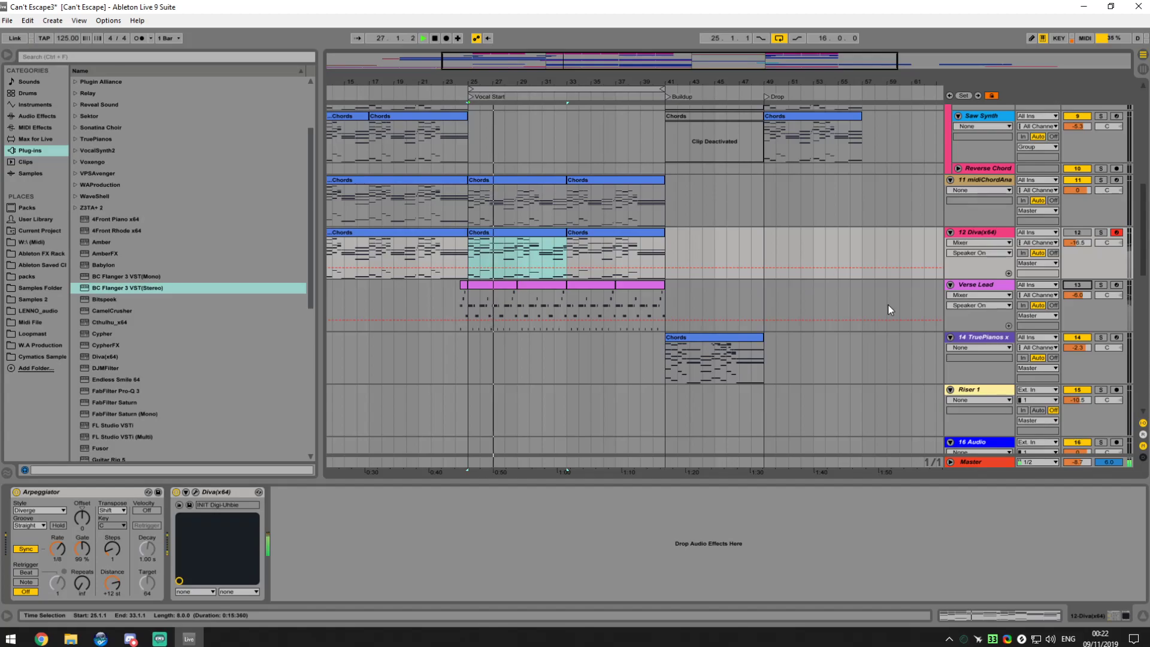
scroll(785, 289, down, 2)
scroll(770, 285, up, 1)
scroll(778, 281, down, 3)
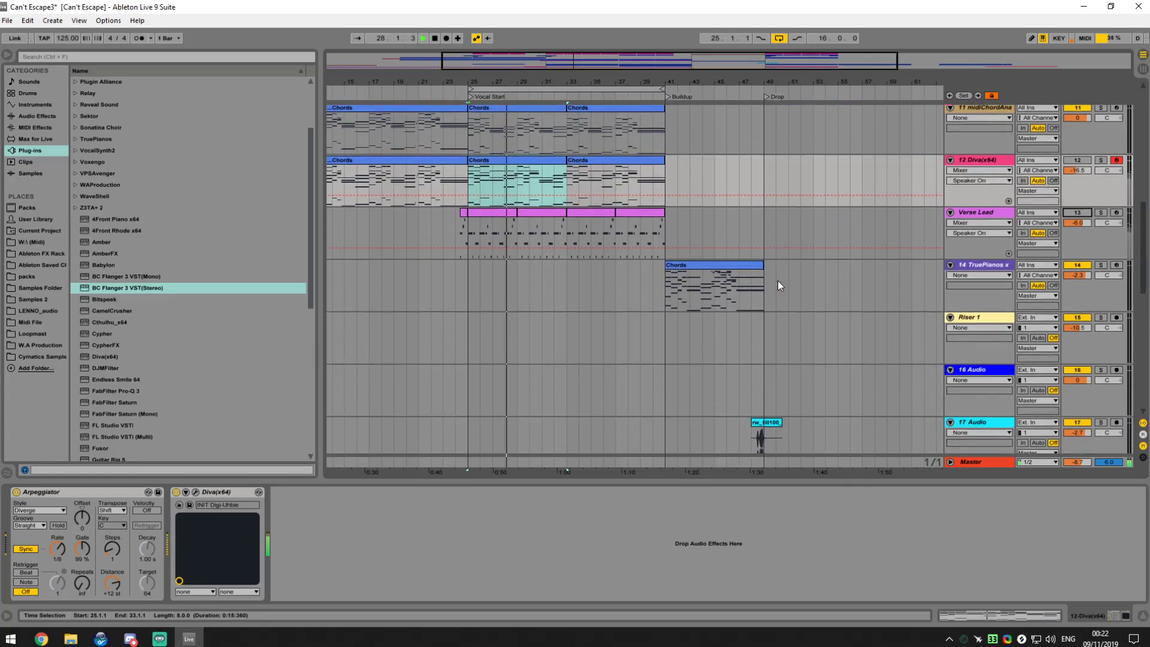
scroll(777, 280, down, 3)
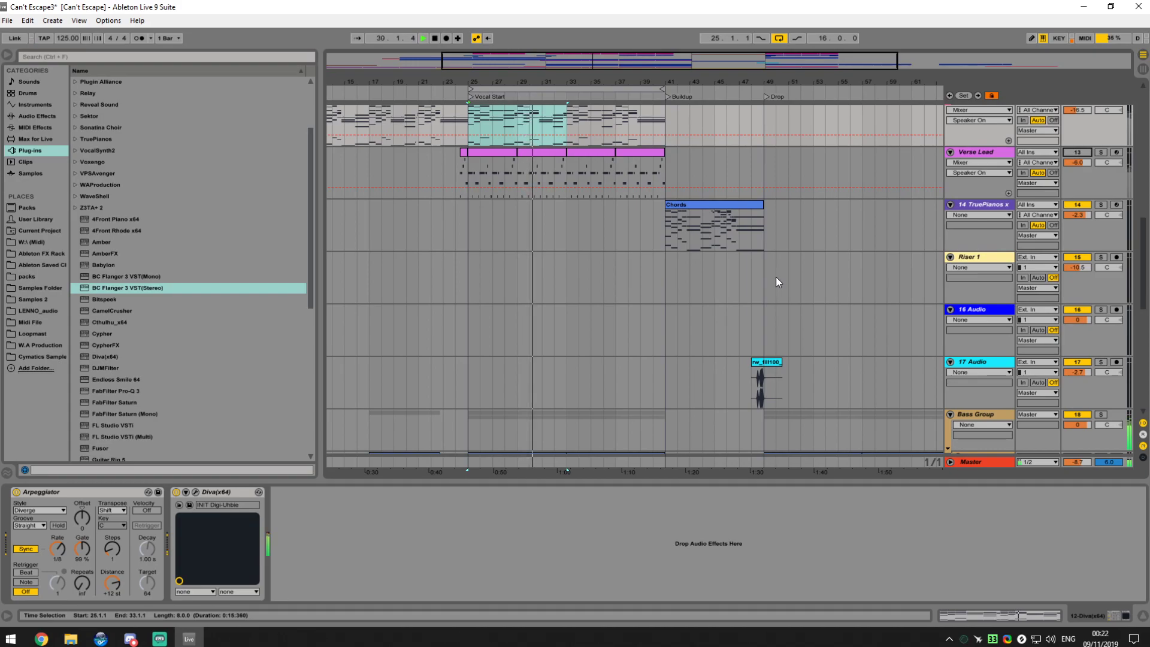
Lower the Open Hat track's volume to -13.9 dB and replay the verse from about bar 32 to check it
scroll(776, 282, up, 6)
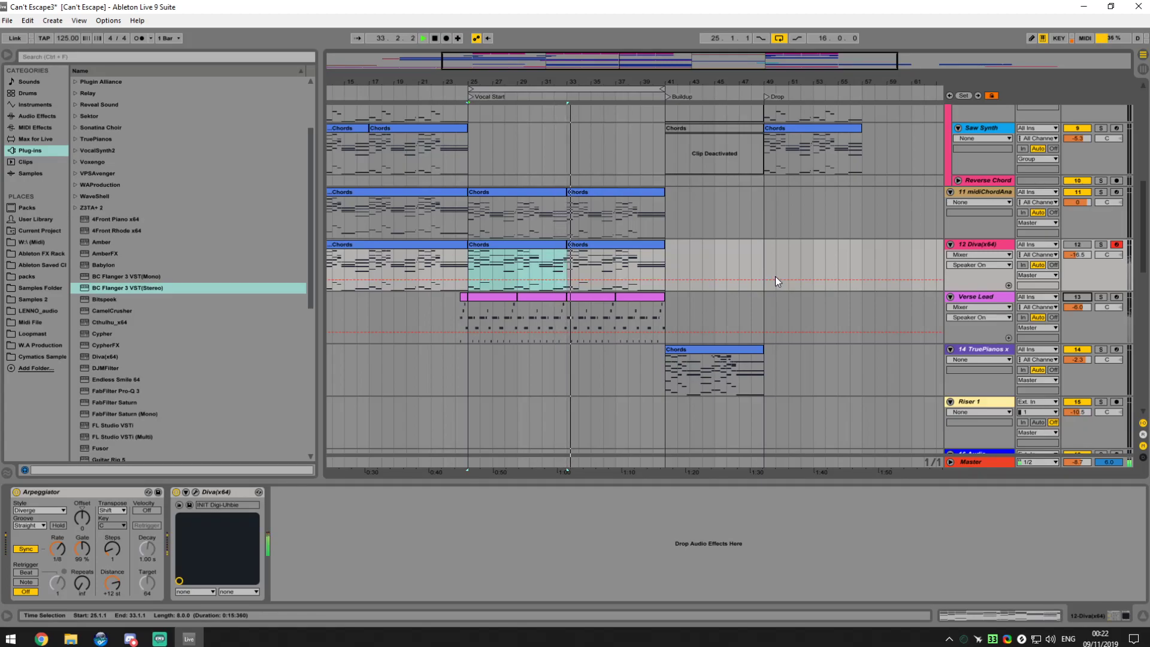
scroll(776, 279, up, 12)
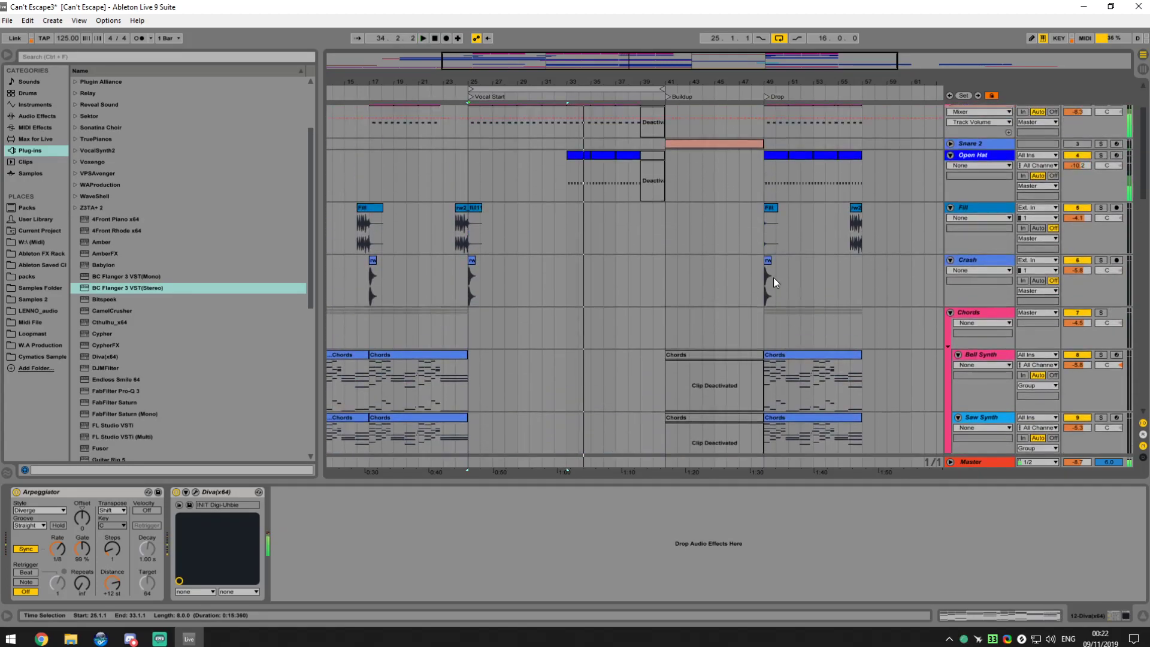
scroll(774, 278, up, 4)
click(984, 228)
click(1076, 237)
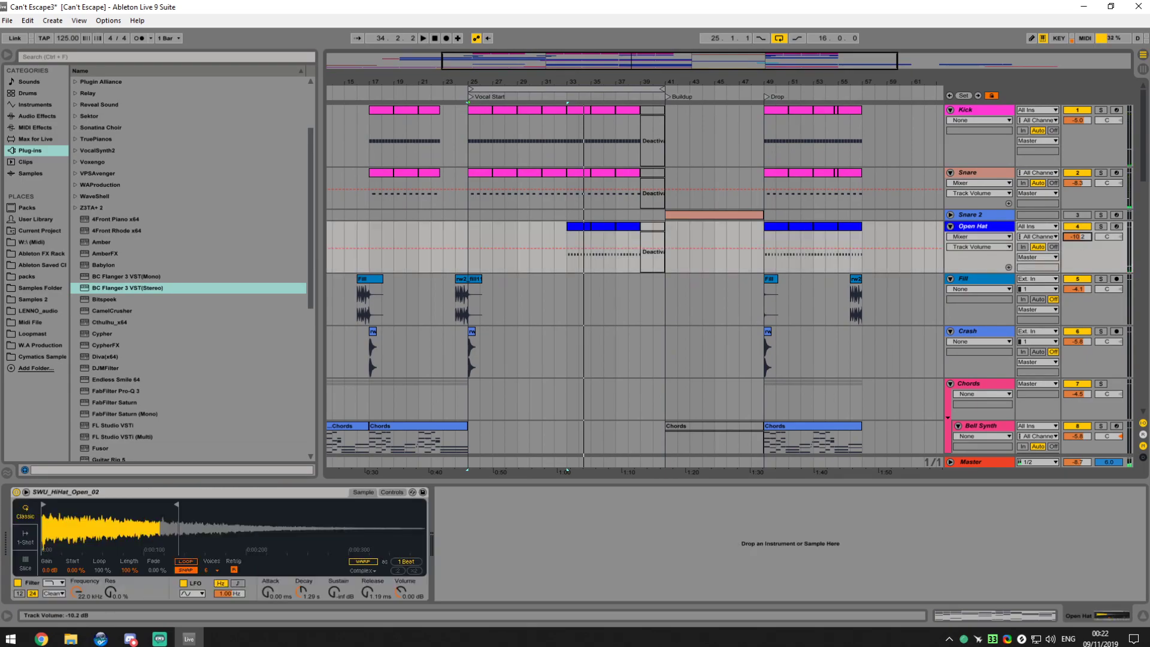
click(552, 111)
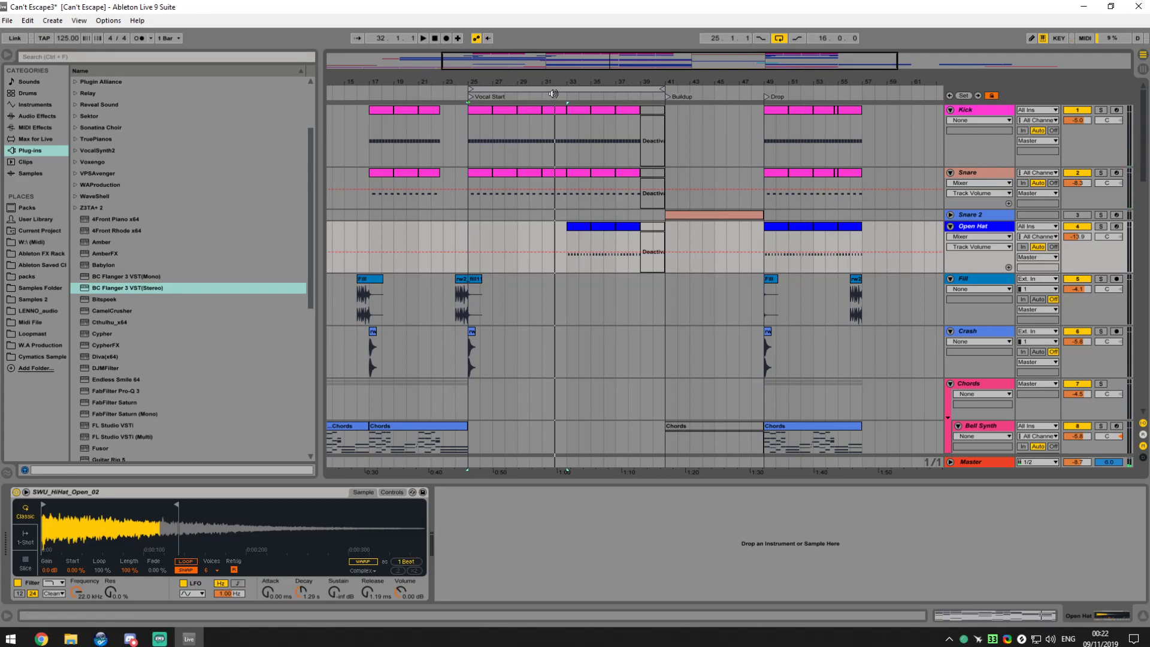
click(553, 93)
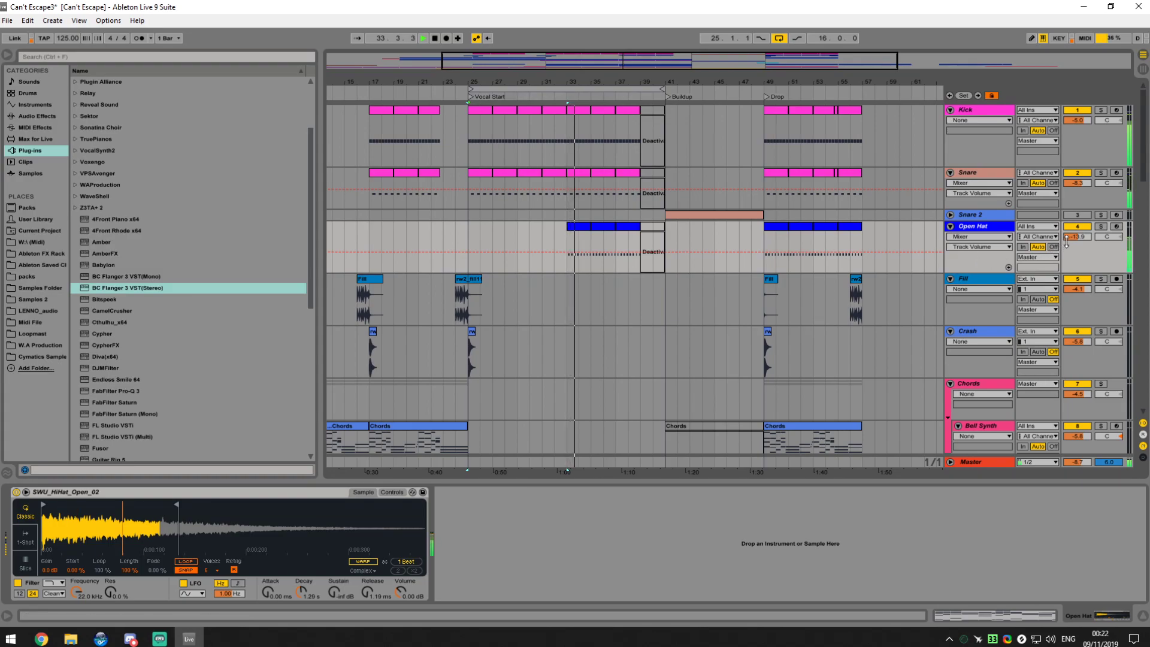
key(space)
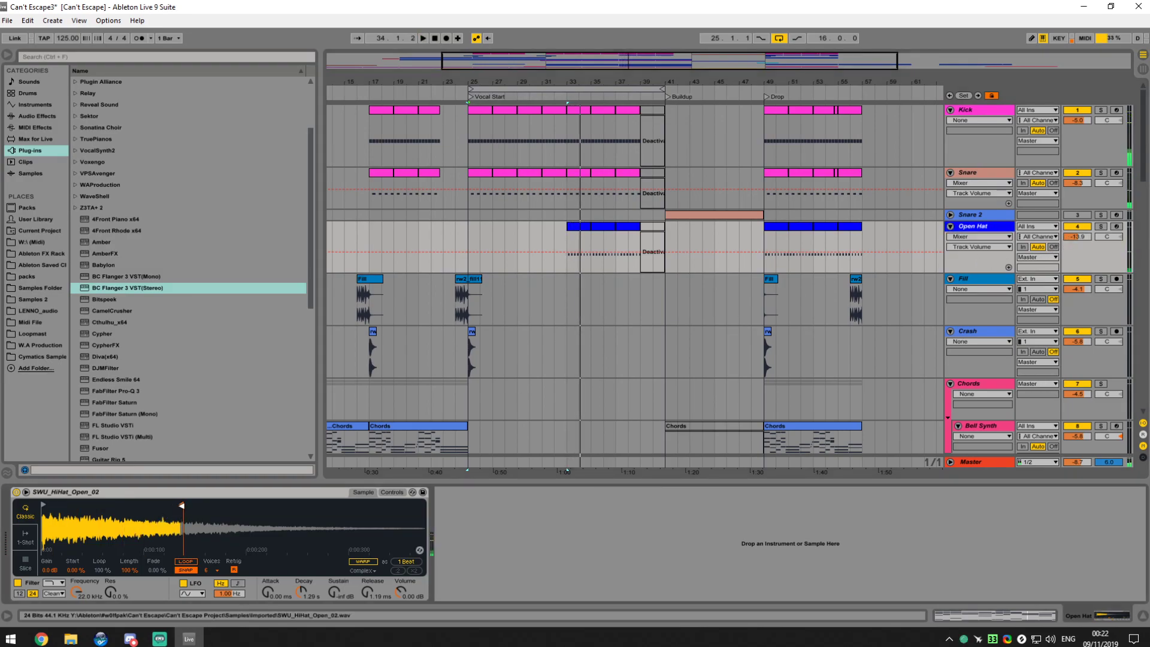
Replay the verse from bar 25, set the loop to bars 33 to 41 and play that section
click(477, 94)
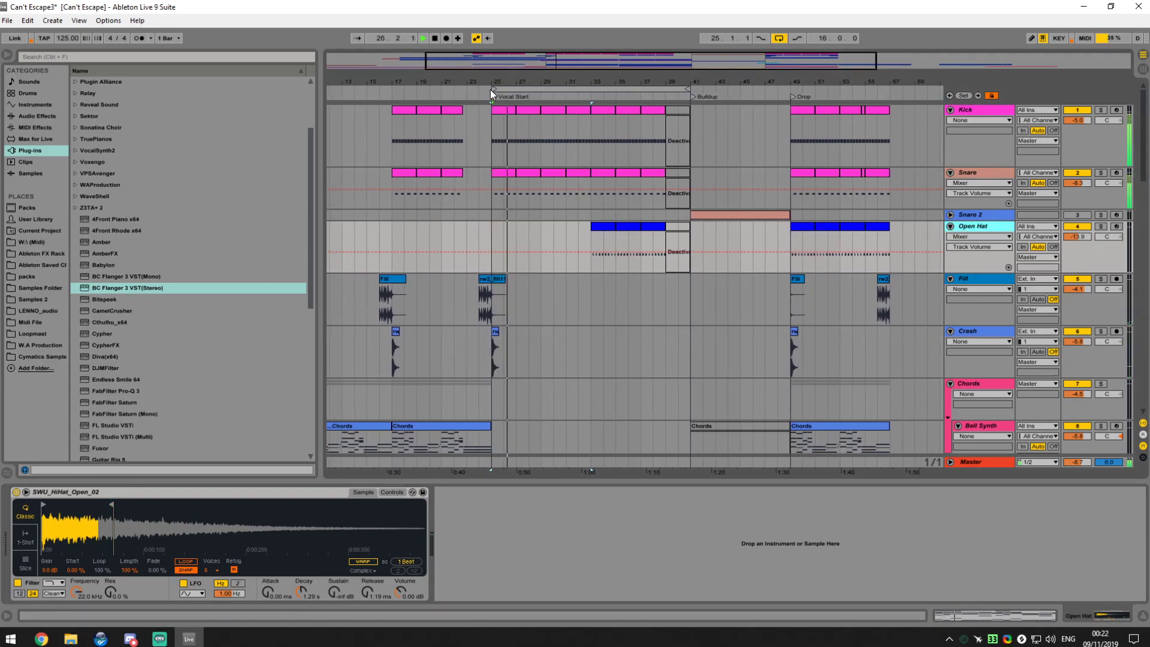
drag(491, 88, 609, 90)
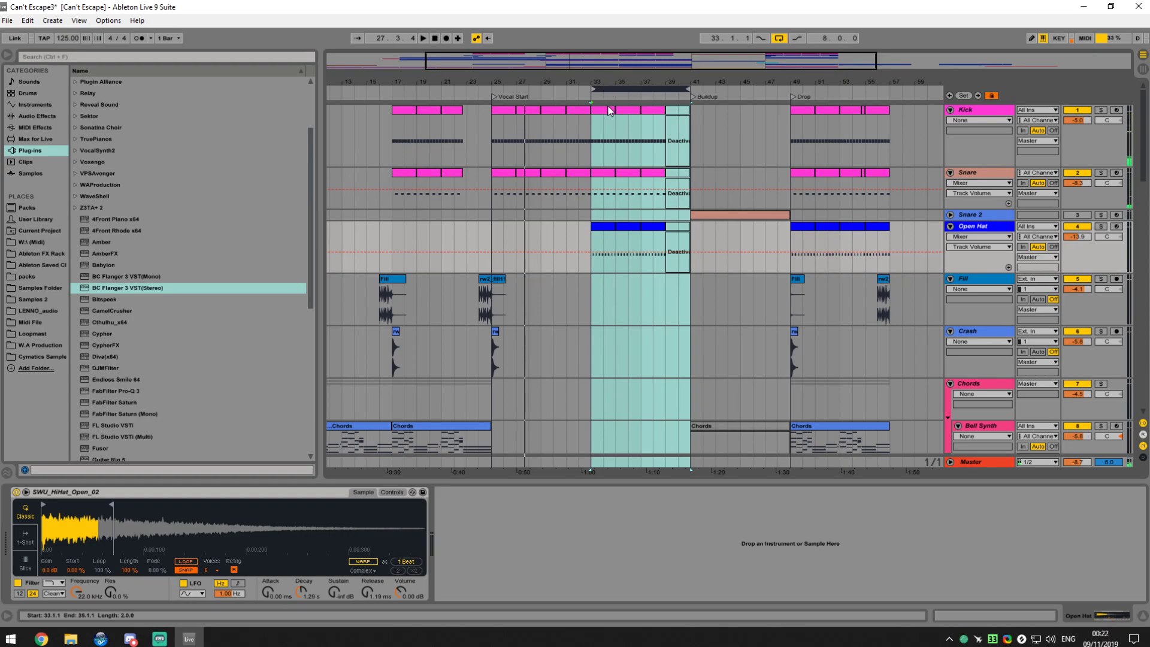
key(space)
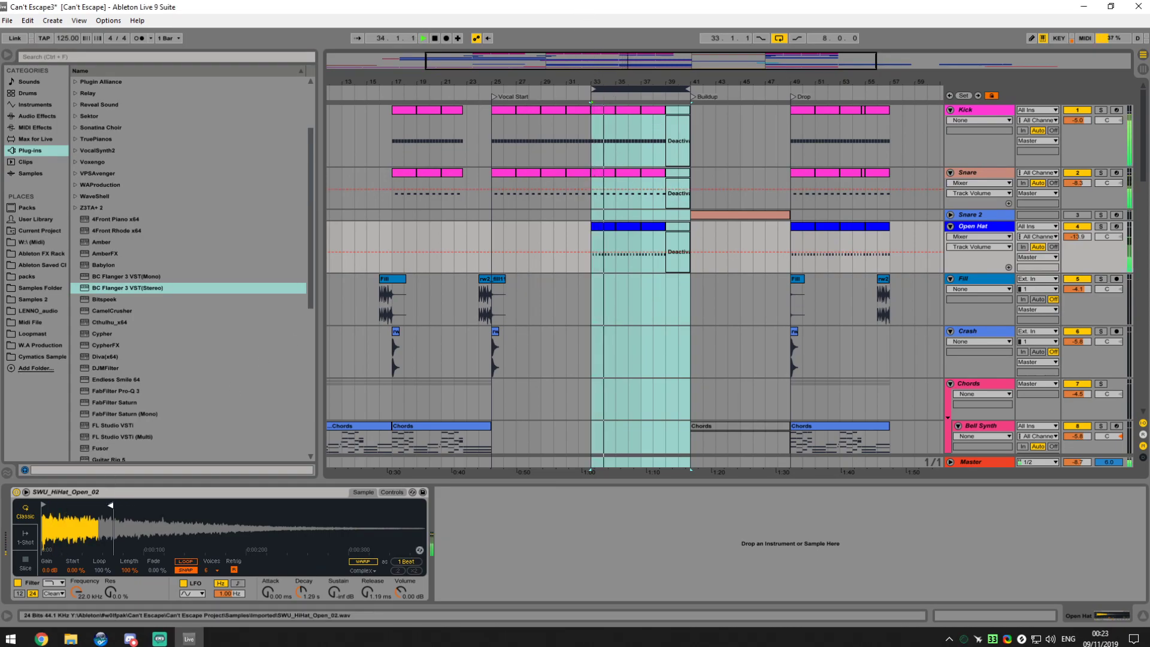
Lengthen the played portion of the open hat sample and listen to it within the looped section
drag(112, 504, 145, 504)
key(space)
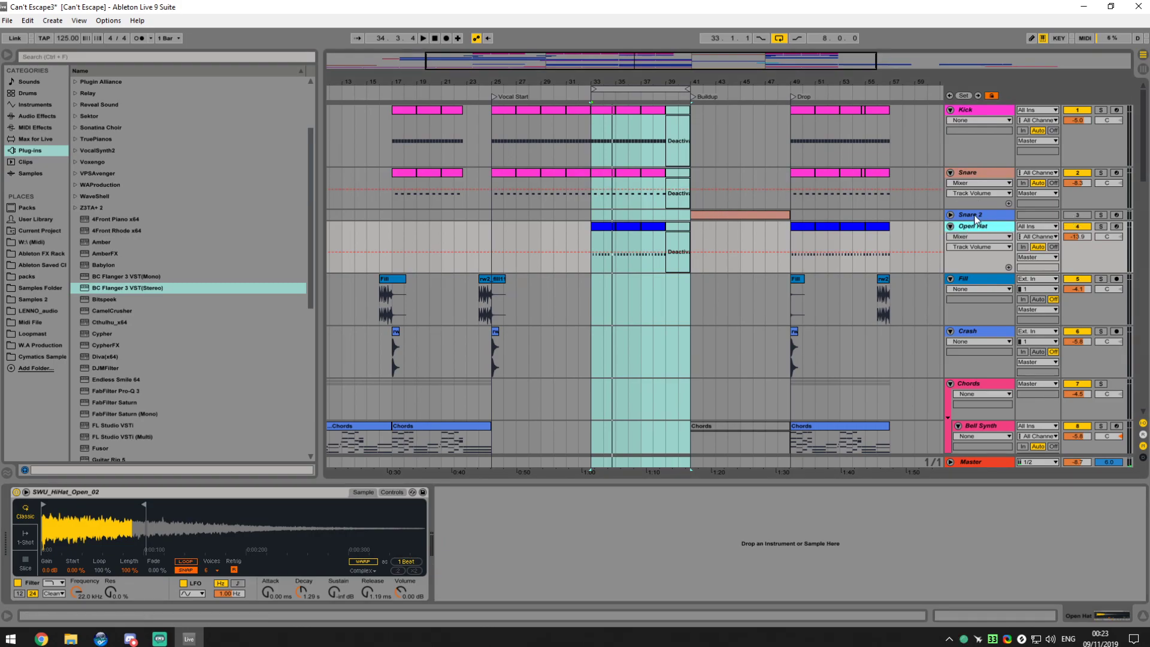
key(space)
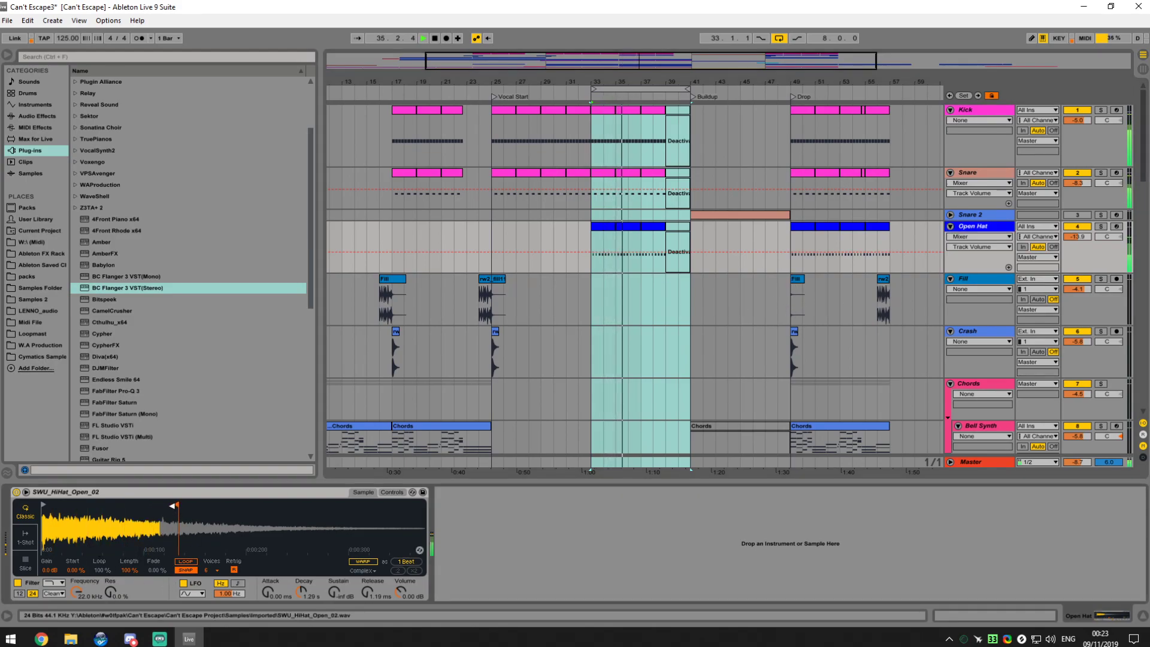
Set the open hat's envelope decay to 11.4 s and its attack to 5.85 ms, and replay the loop
drag(268, 591, 301, 580)
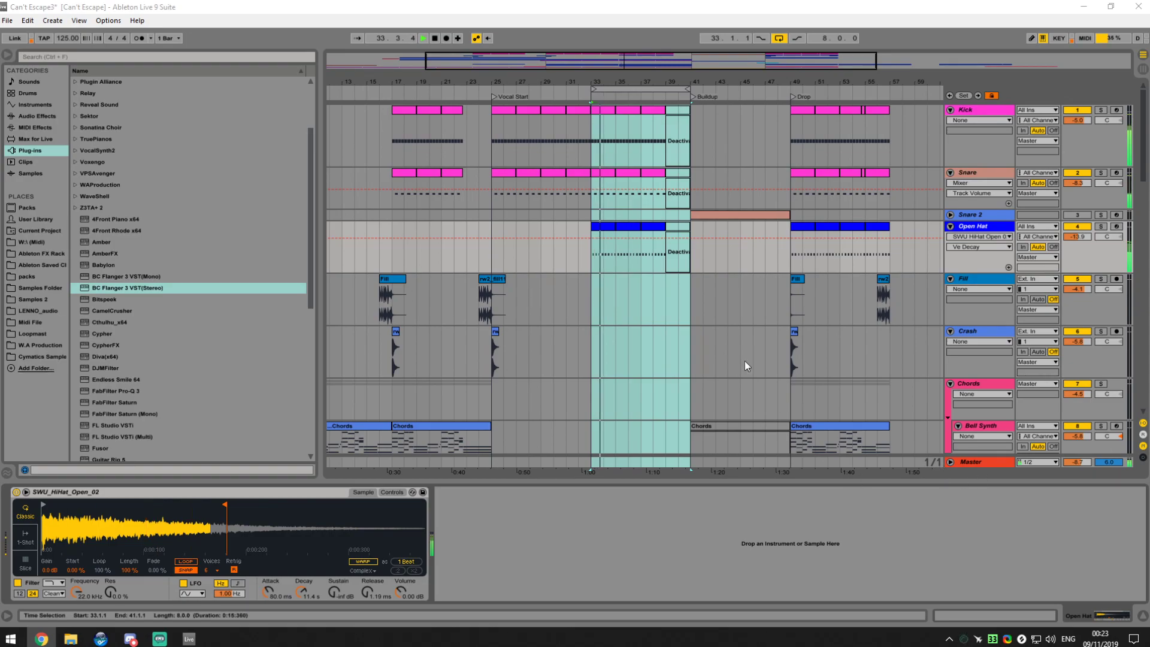
drag(268, 591, 268, 621)
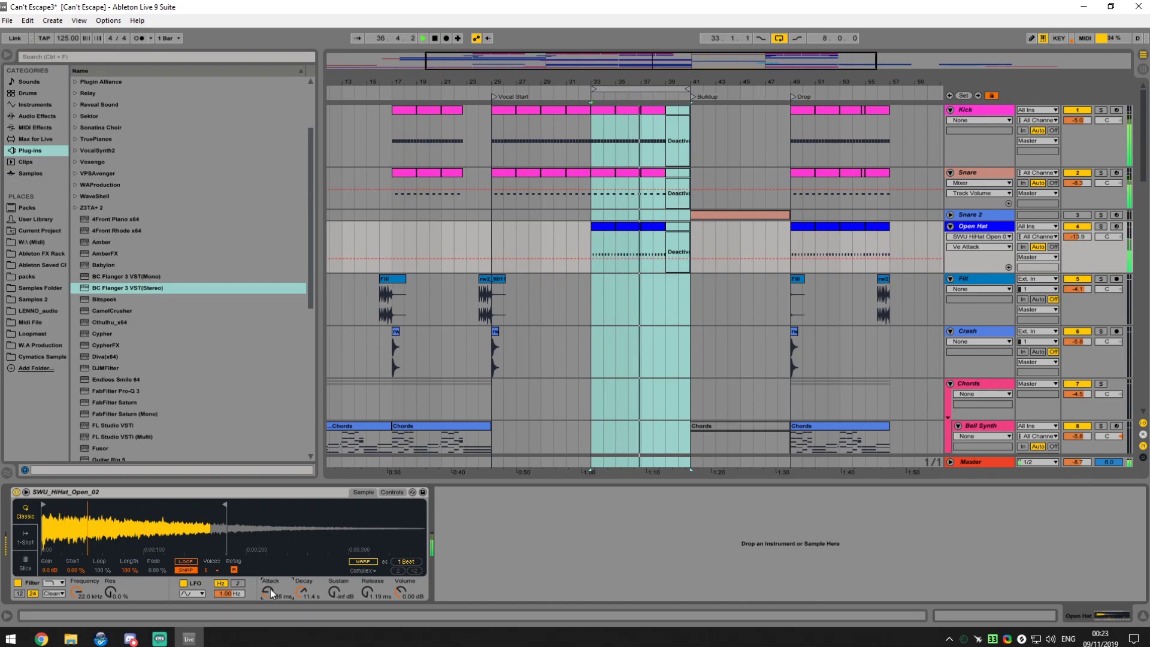
key(space)
drag(644, 87, 708, 79)
key(space)
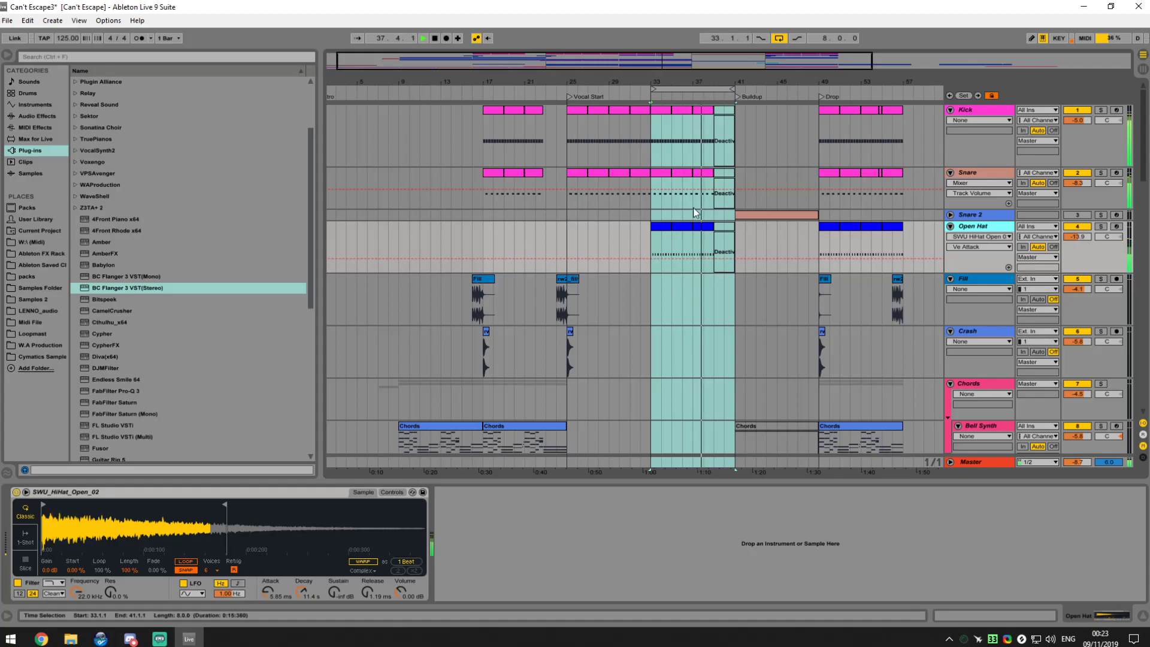
Extend the loop to cover bars 1 to 41 and play the song from the intro
drag(681, 81, 327, 89)
key(space)
key(space)
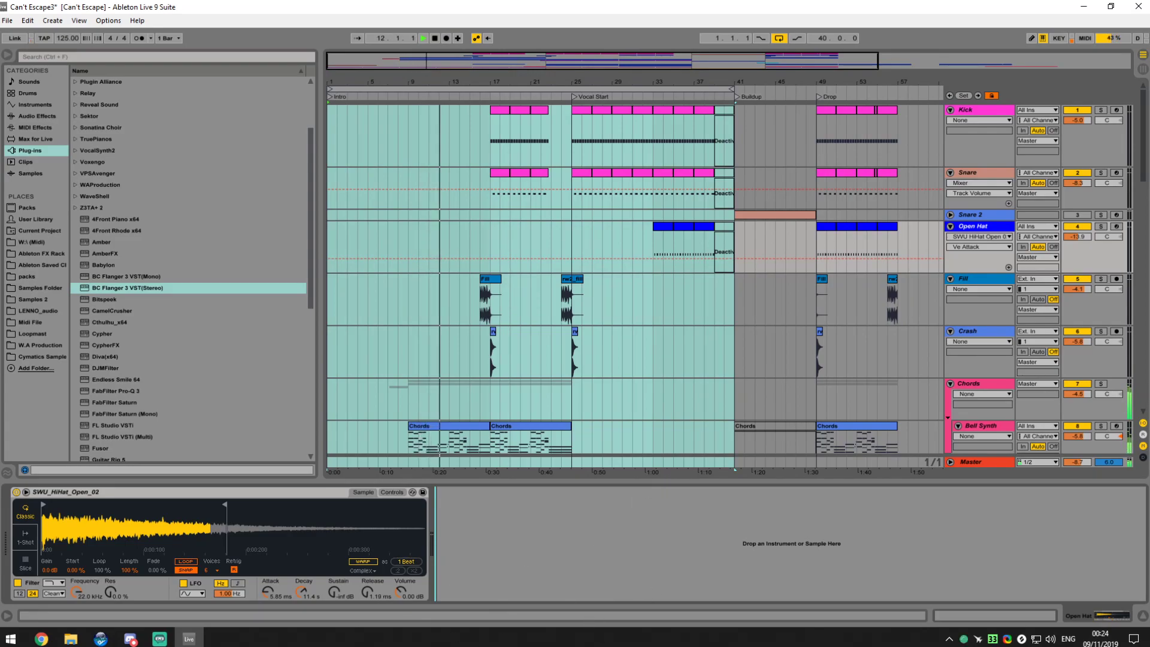
Solo the Chords group to hear it alone, and return to the full mix
scroll(1078, 334, down, 3)
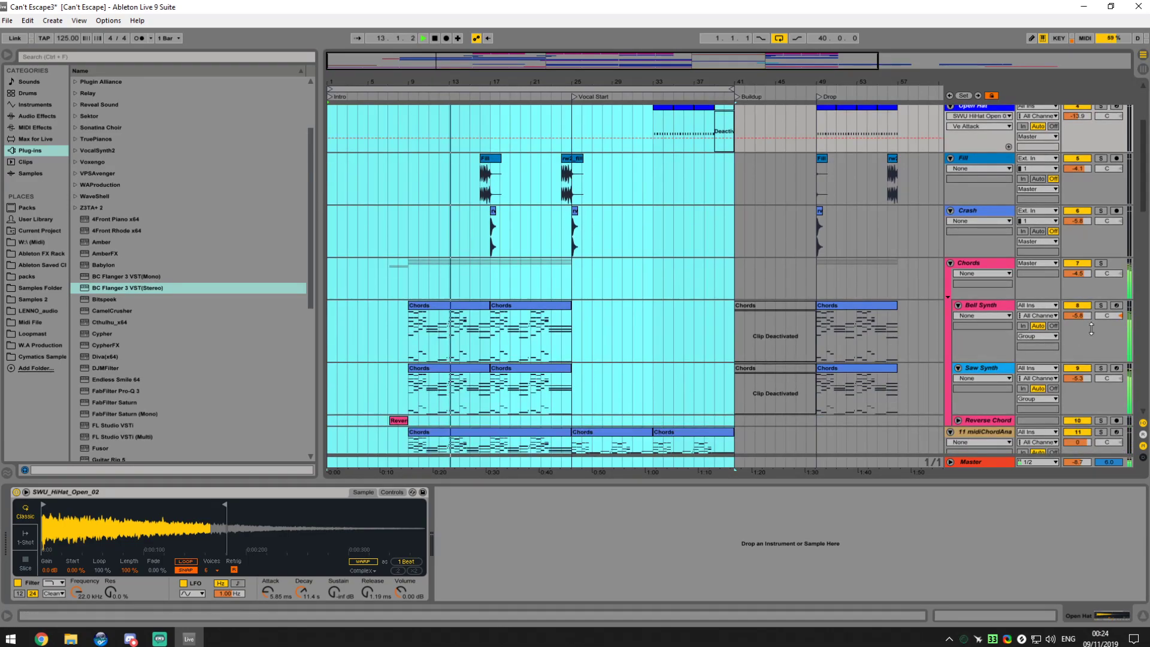
click(1104, 264)
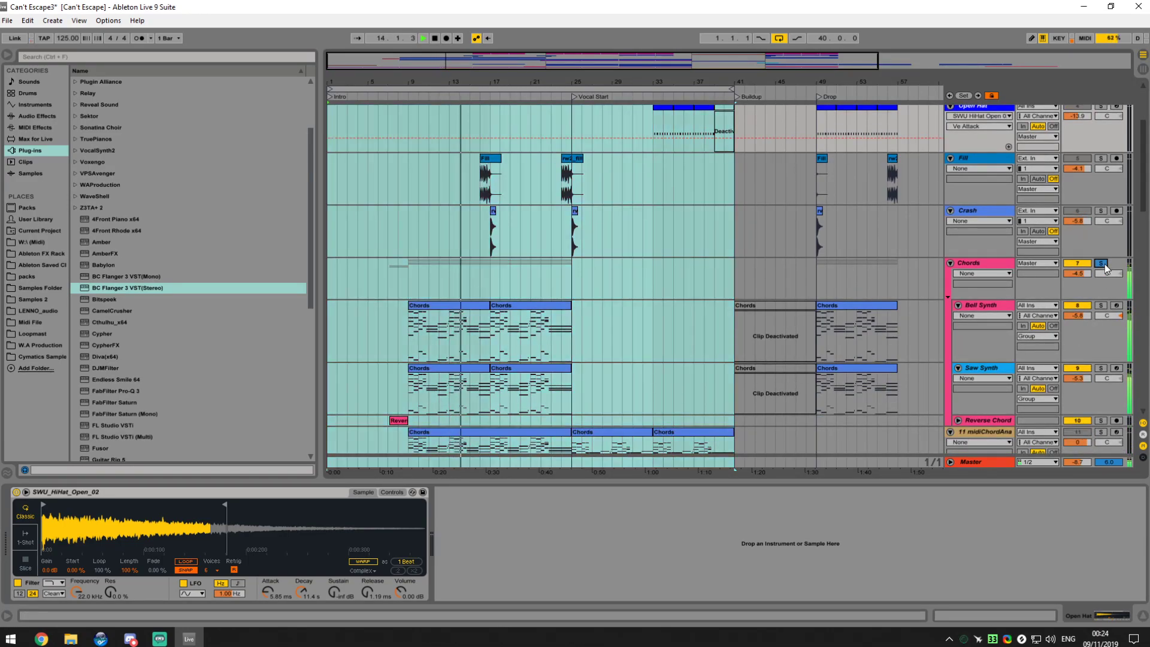
click(1102, 264)
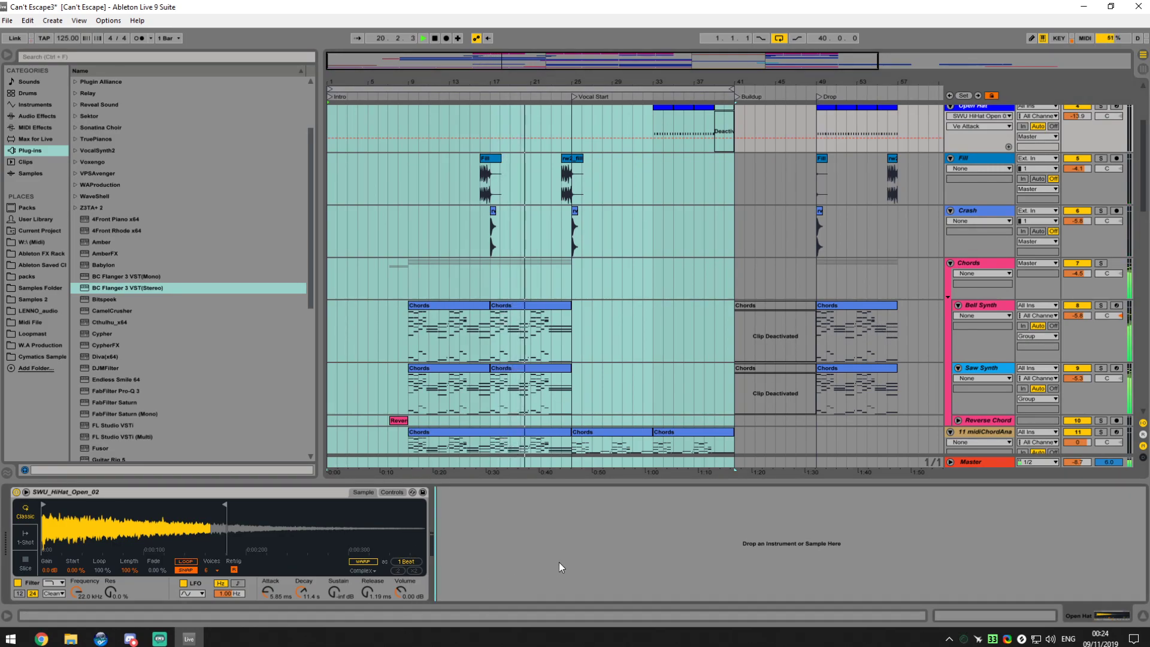
Locate the Lead track during playback, bring up its Serum device and stop the song at the start of the verse
scroll(596, 442, down, 3)
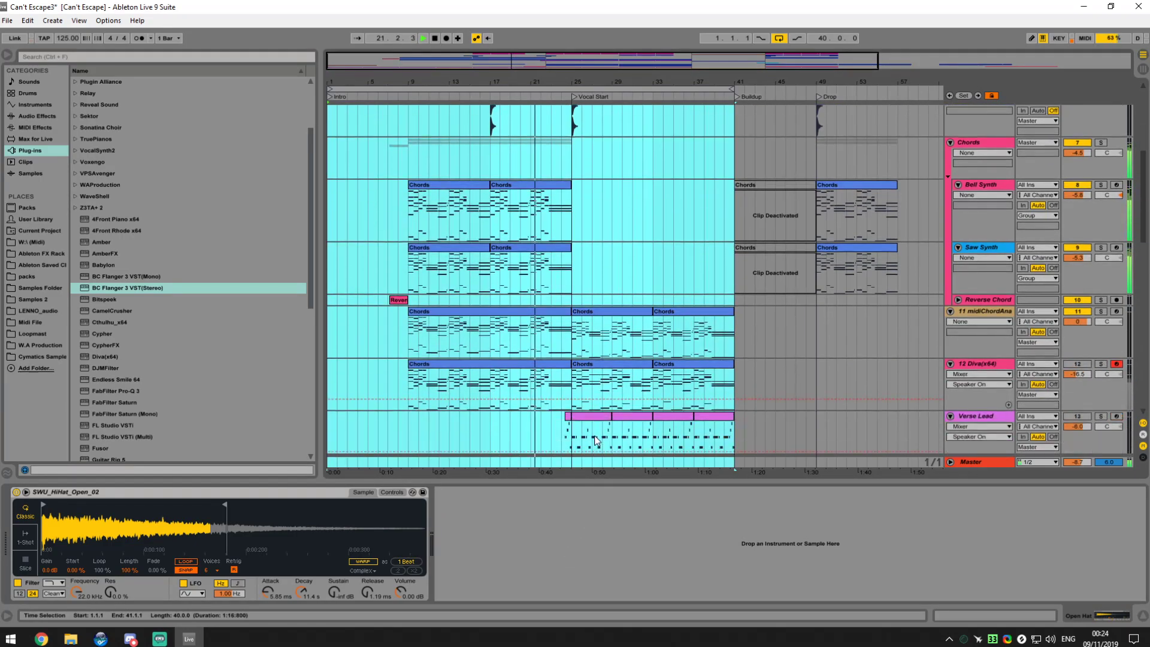
scroll(596, 441, down, 7)
scroll(595, 433, down, 7)
click(971, 388)
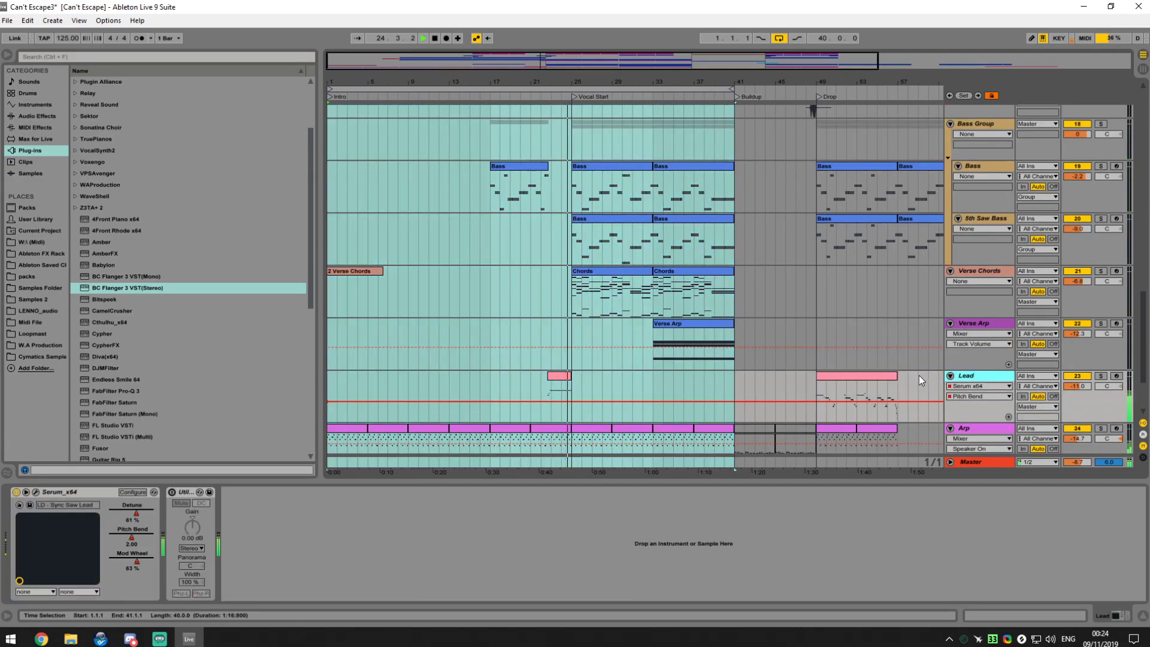
click(656, 527)
click(989, 388)
click(979, 373)
click(978, 396)
click(975, 424)
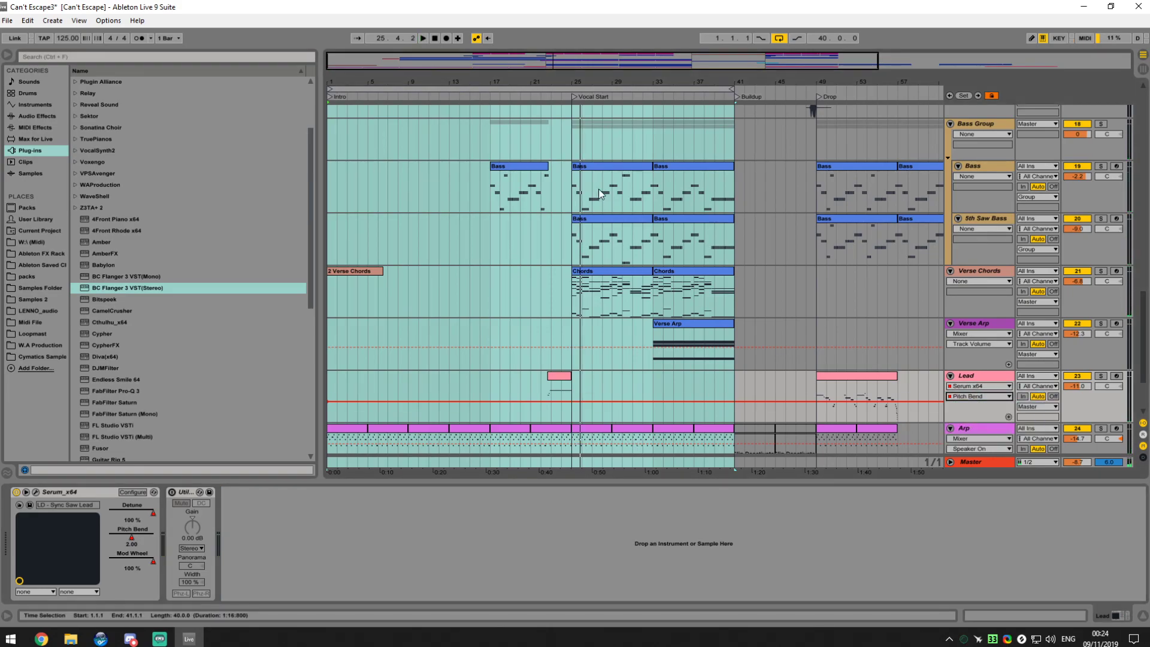
Delete the Pitch Bend automation of the Serum device on the Lead track
drag(560, 89, 418, 351)
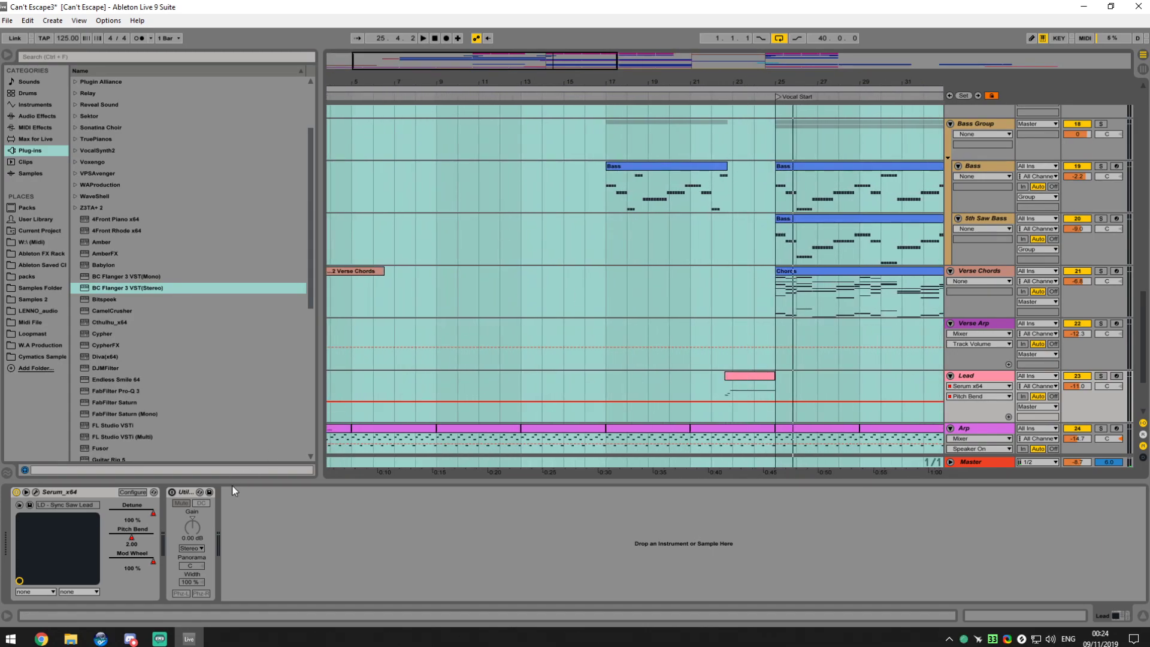
drag(625, 78, 538, 24)
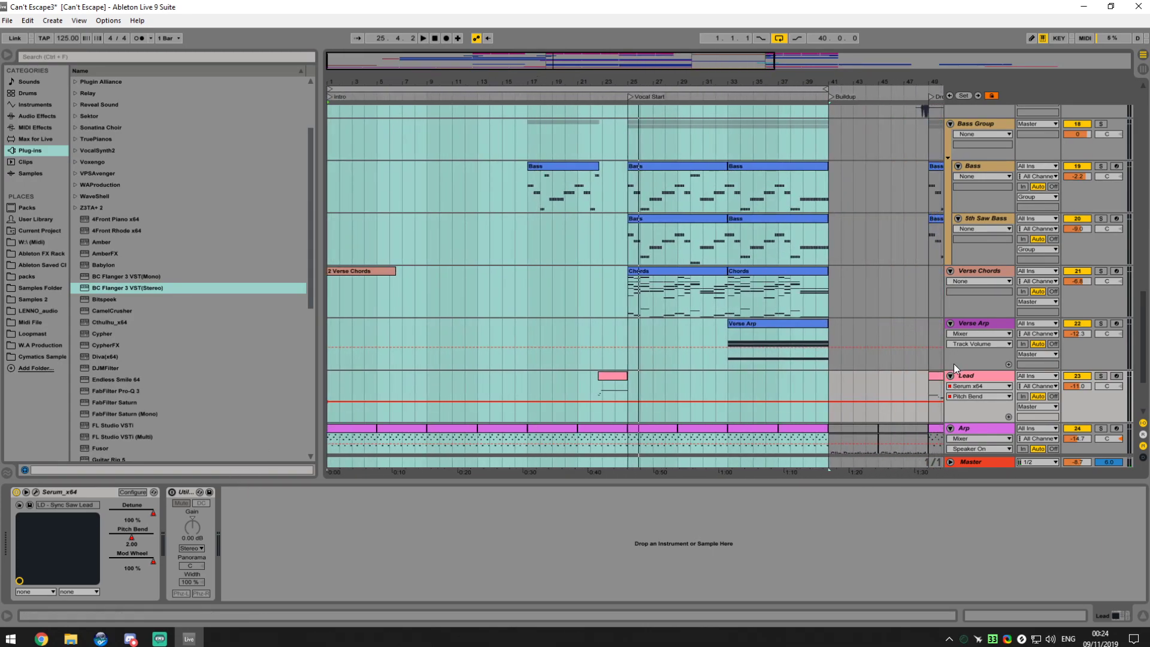
right_click(134, 540)
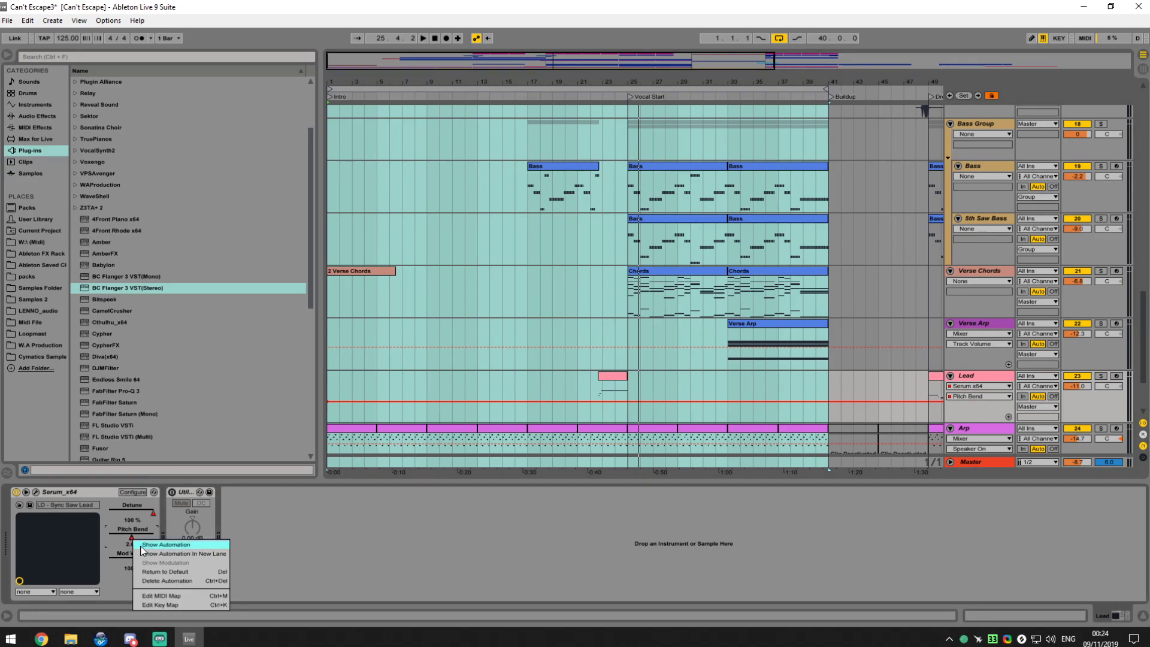
click(173, 577)
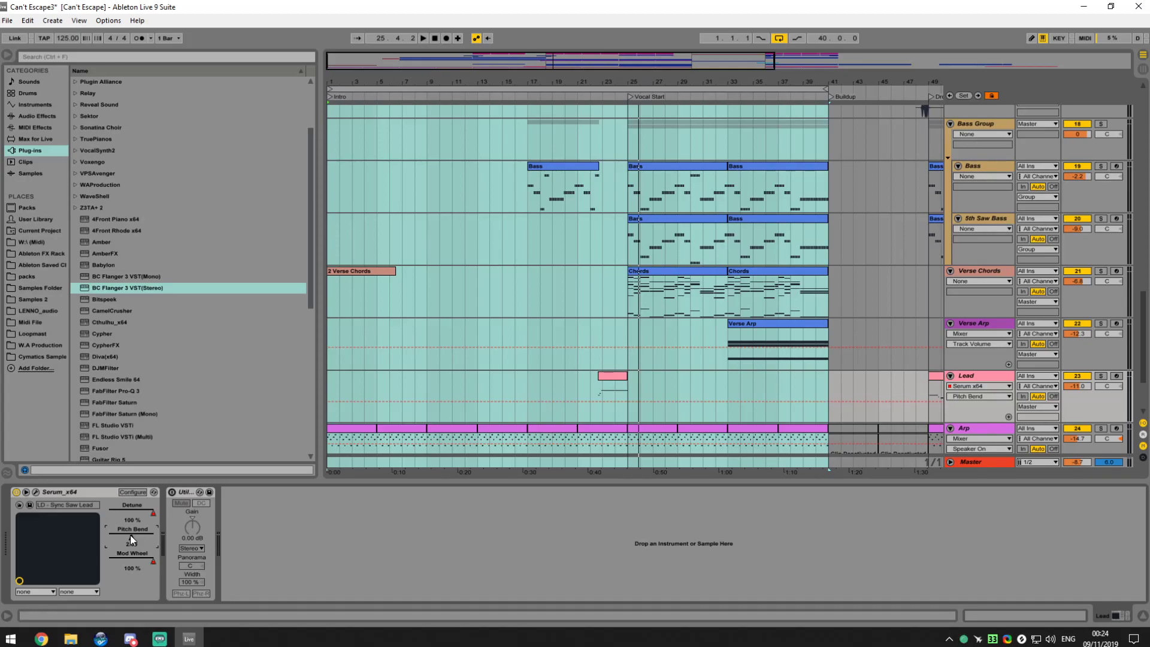
Remove the Pitch Bend parameter from the configured parameters of the Lead track's Serum device
drag(143, 542, 142, 560)
click(130, 492)
click(134, 540)
key(Delete)
click(138, 494)
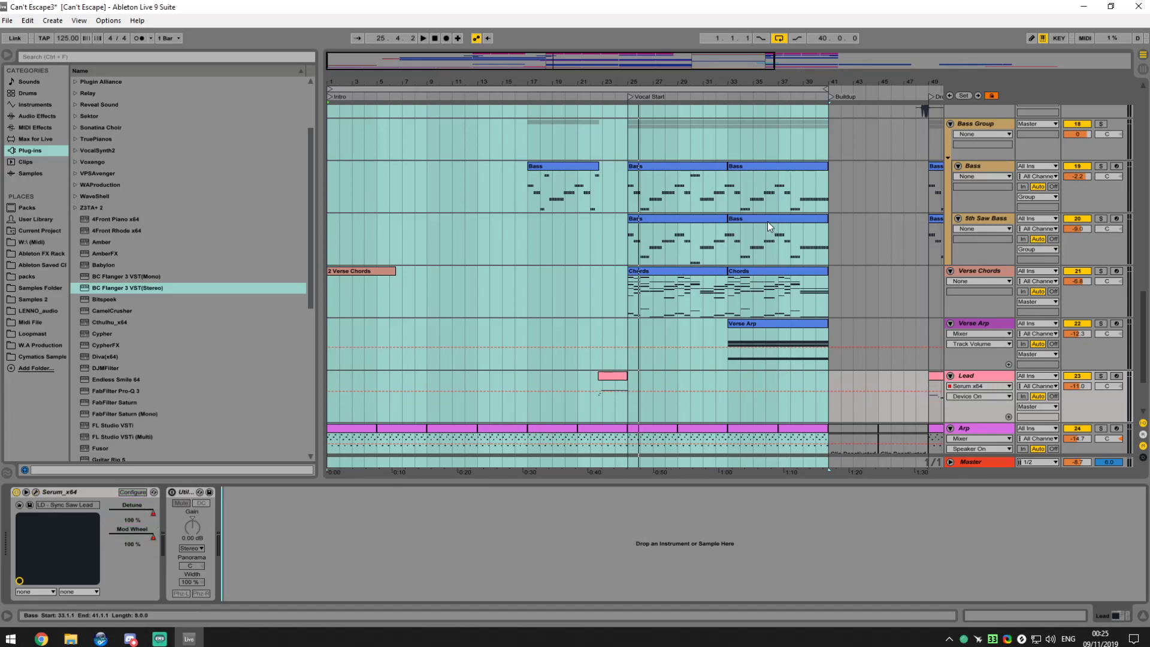
Replay the passage before the verse to check the Lead without its pitch bend automation
click(582, 95)
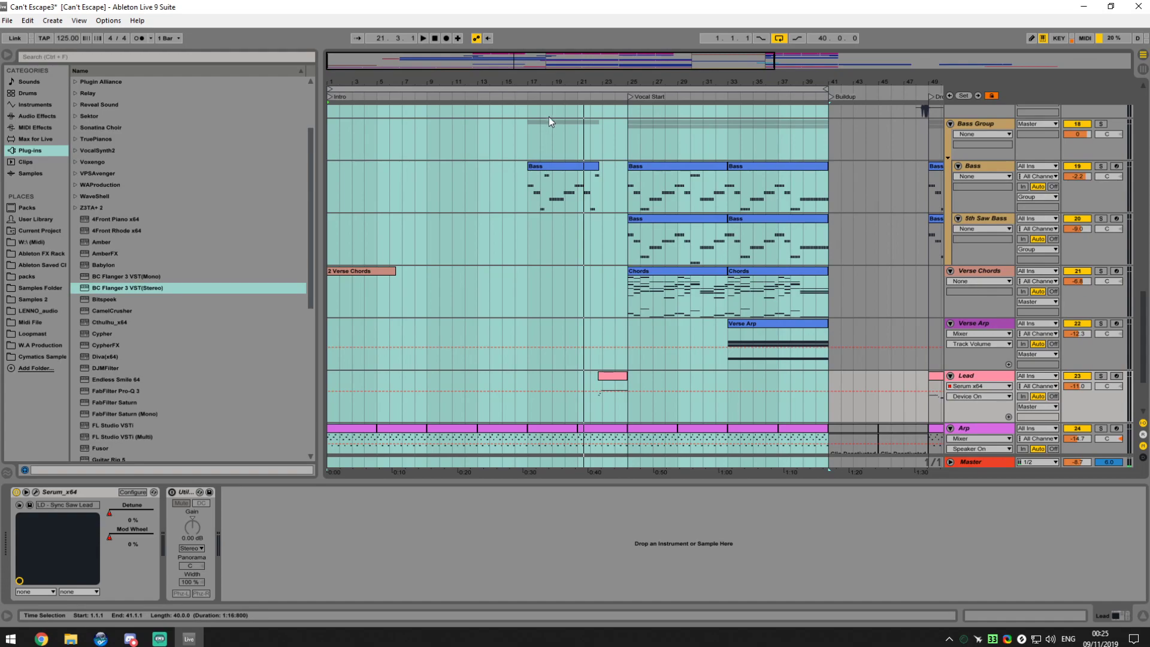
mouse_move(545, 82)
mouse_down()
mouse_move(549, 60)
mouse_move(554, 74)
mouse_up()
scroll(564, 199, up, 3)
scroll(571, 241, down, 4)
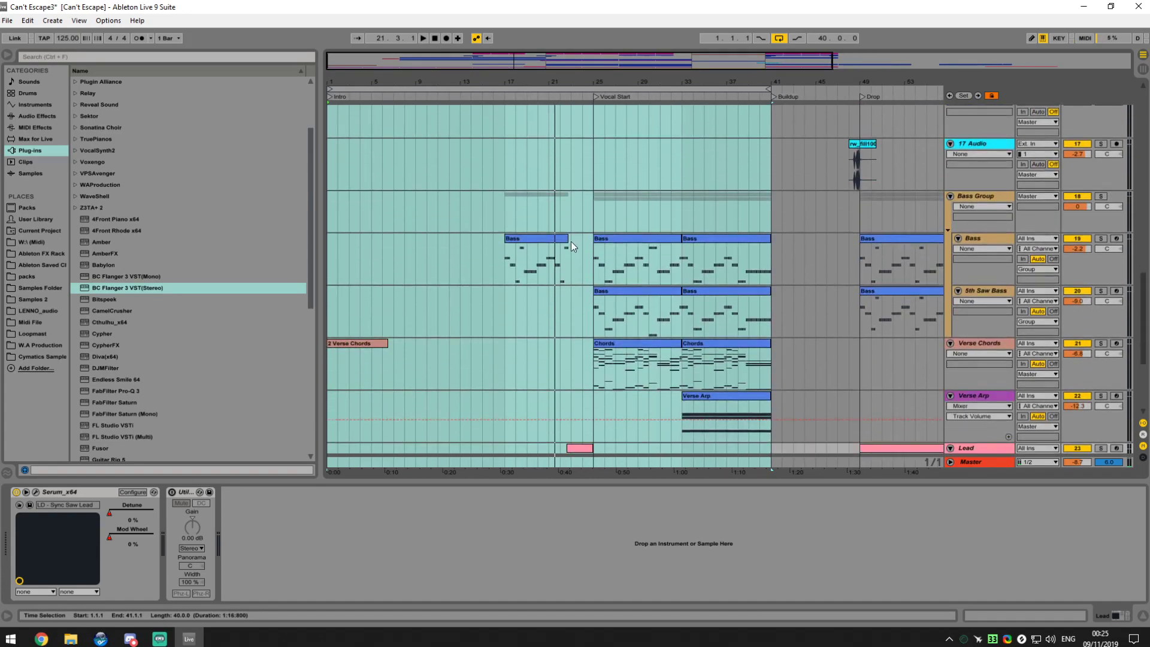
scroll(570, 240, down, 3)
click(189, 637)
click(188, 638)
key(space)
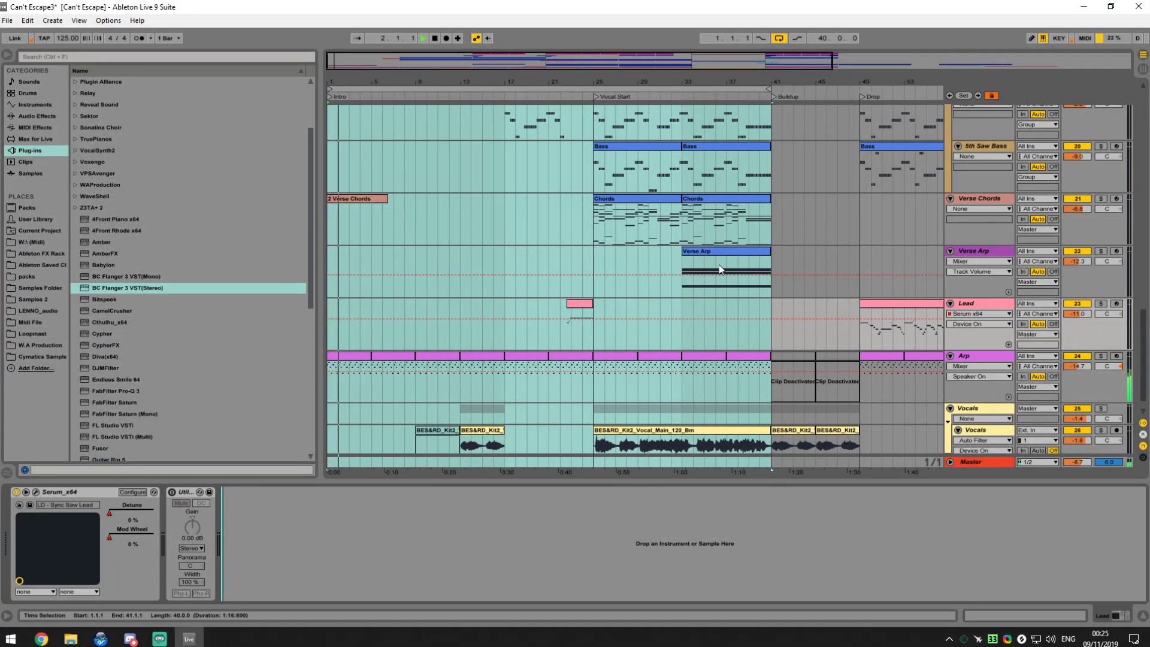
Examine the bass, lead, vocal, chord and drum tracks while the song plays from bar 23 into the second half of the verse
scroll(719, 272, up, 10)
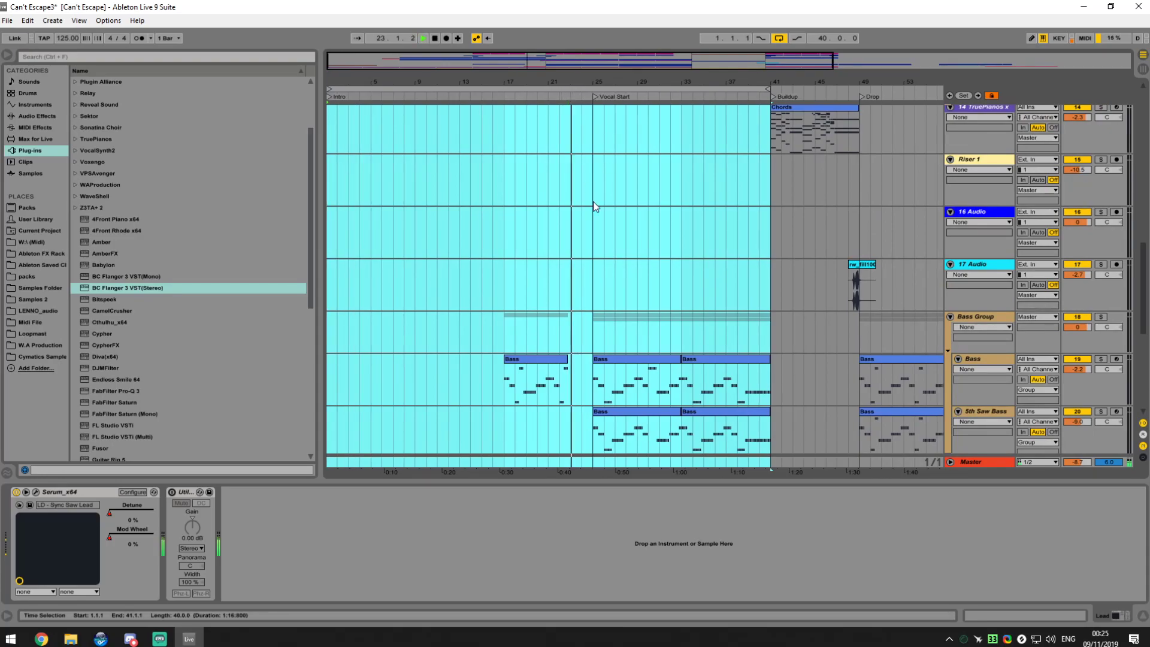
scroll(585, 183, down, 8)
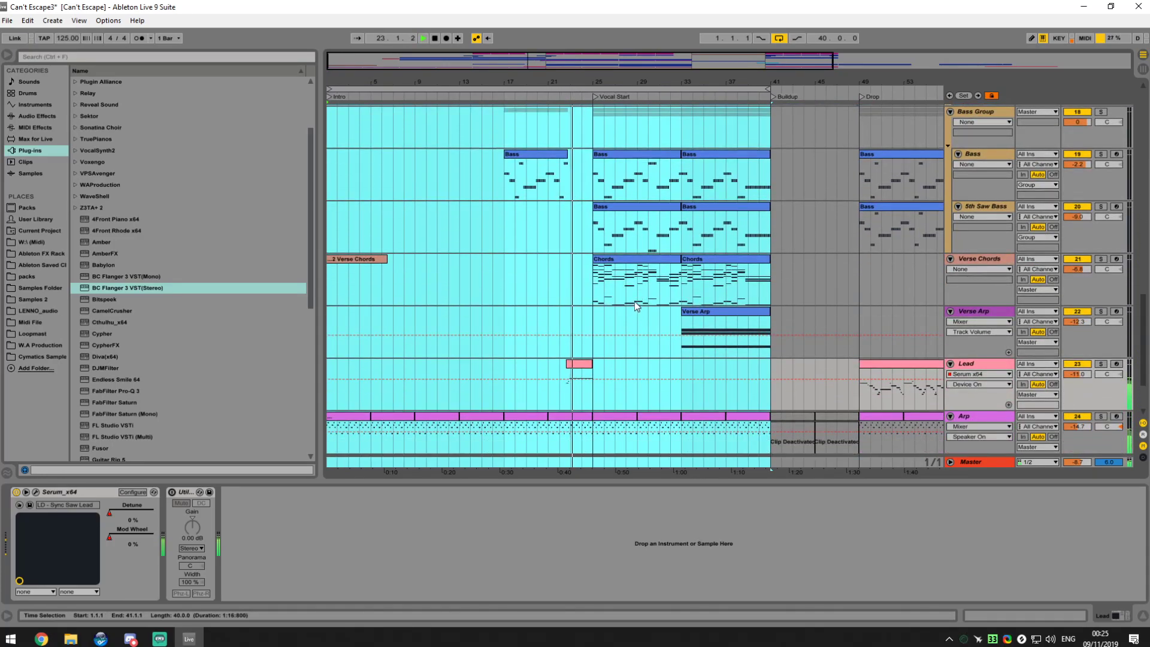
scroll(630, 294, down, 3)
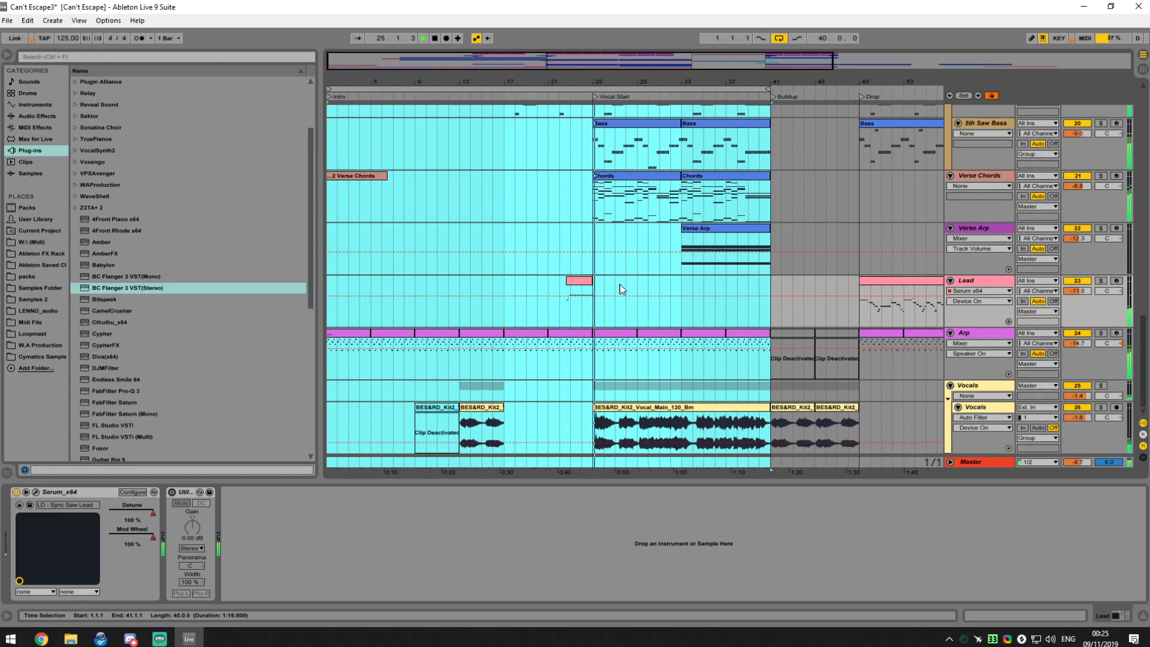
scroll(621, 289, up, 3)
scroll(750, 252, up, 2)
scroll(733, 253, up, 10)
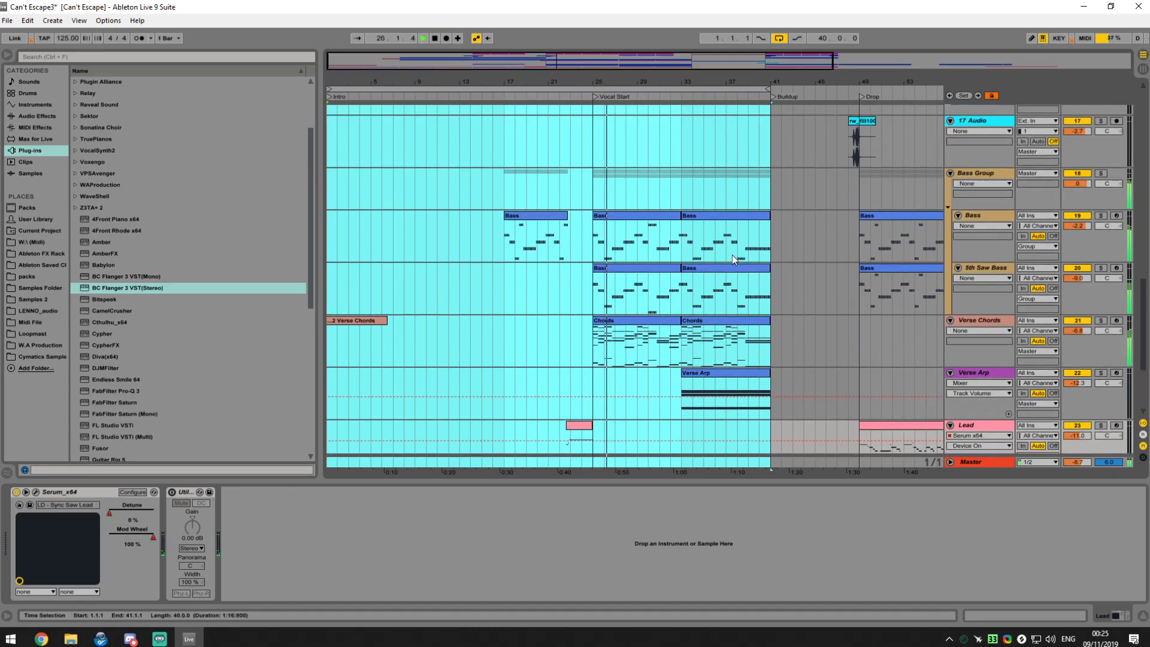
scroll(726, 248, up, 13)
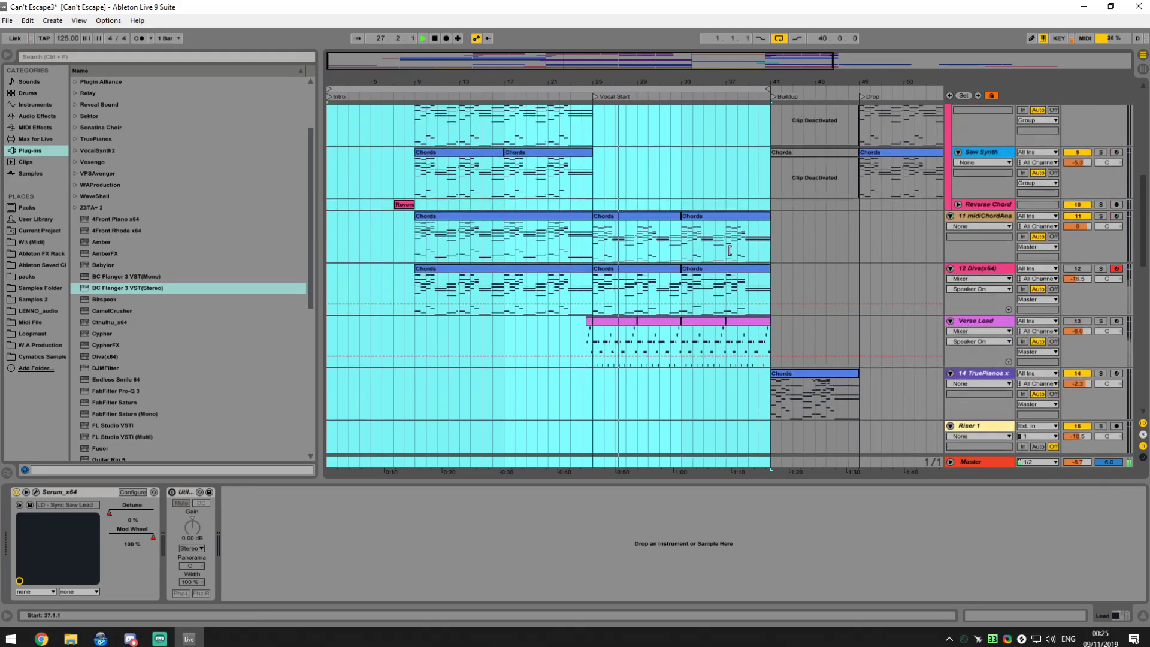
scroll(722, 248, up, 5)
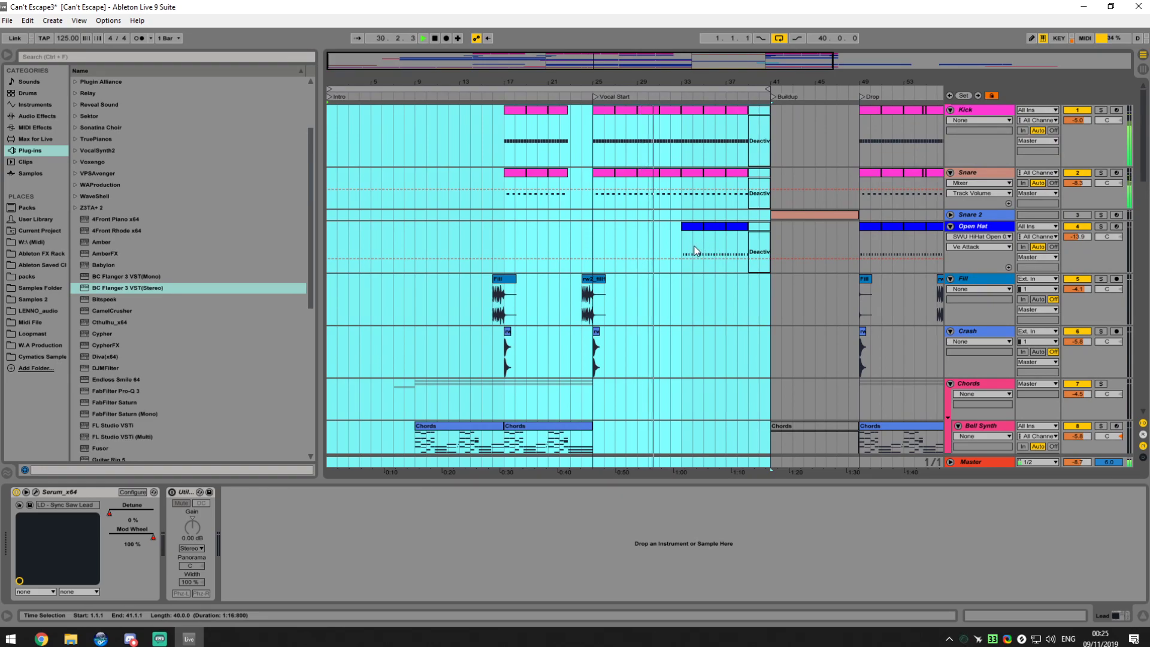
scroll(696, 248, down, 3)
scroll(695, 249, down, 10)
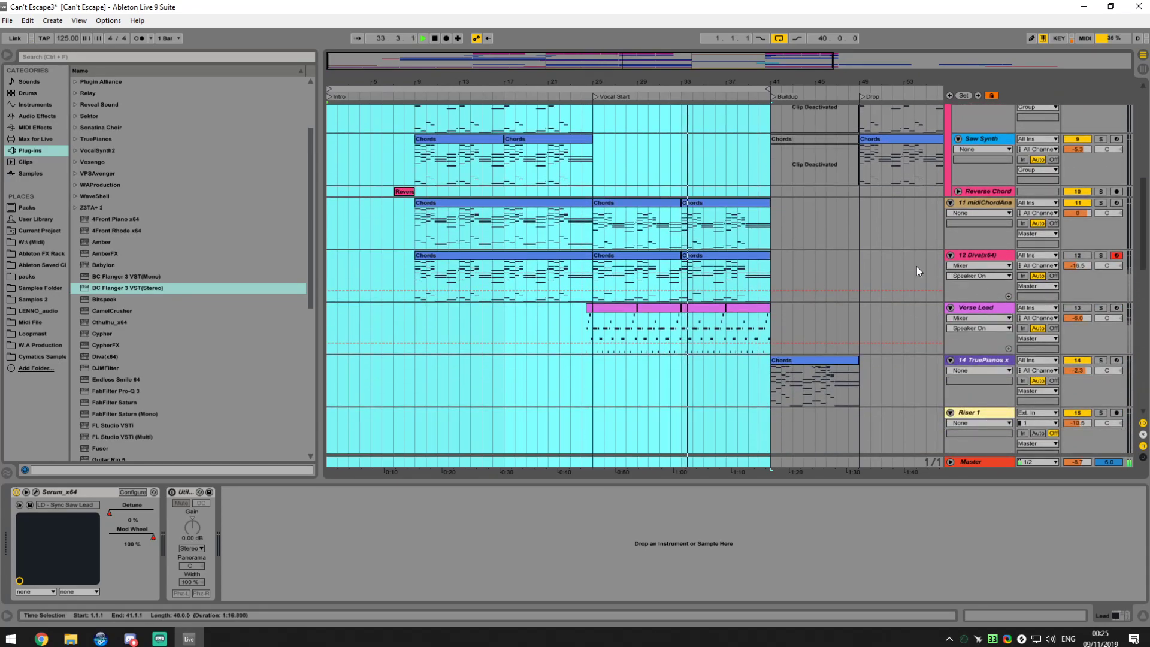
Stop playback and copy the Diva track's 16-bar Chords clip from bar 9 to the Buildup at bar 41
click(745, 254)
drag(637, 80, 639, 71)
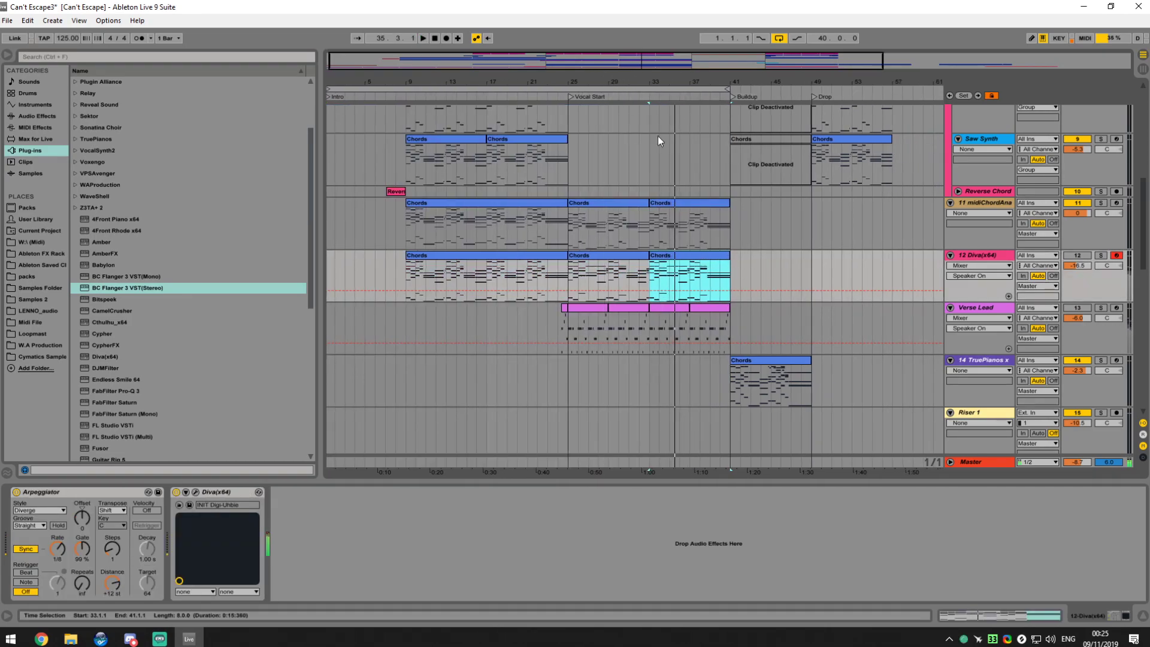
key(space)
click(545, 255)
drag(451, 253, 760, 257)
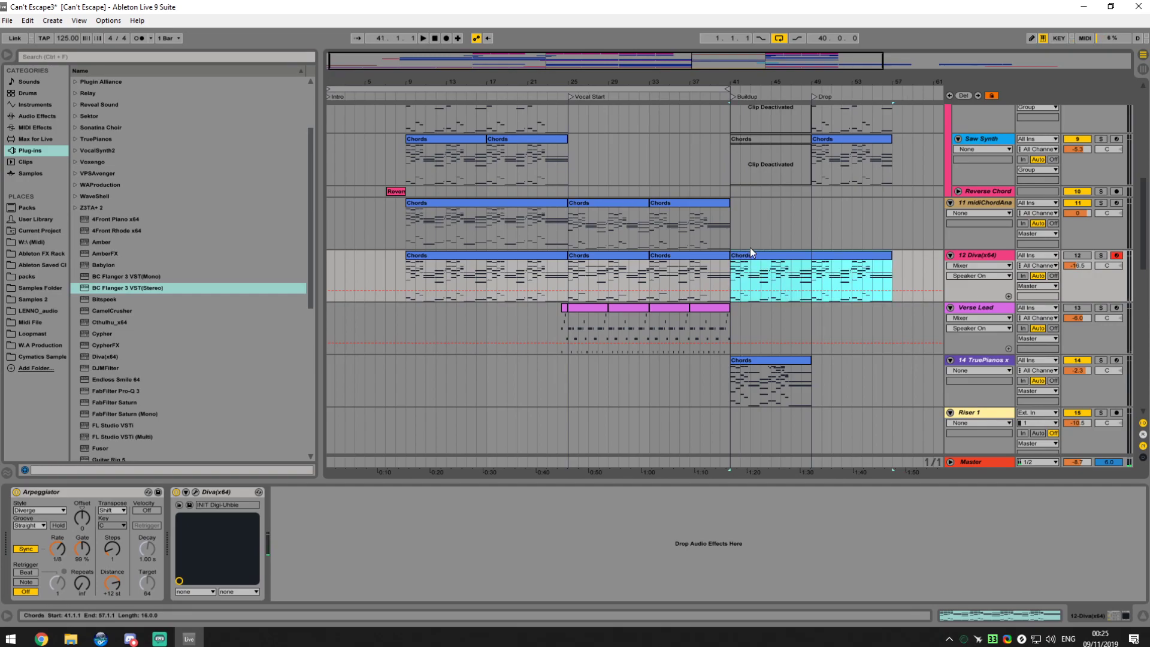
Loop bars 41 to 49 of the Buildup, solo the Diva track and play its copied Chords clip
drag(735, 207, 807, 213)
key(ctrl+l)
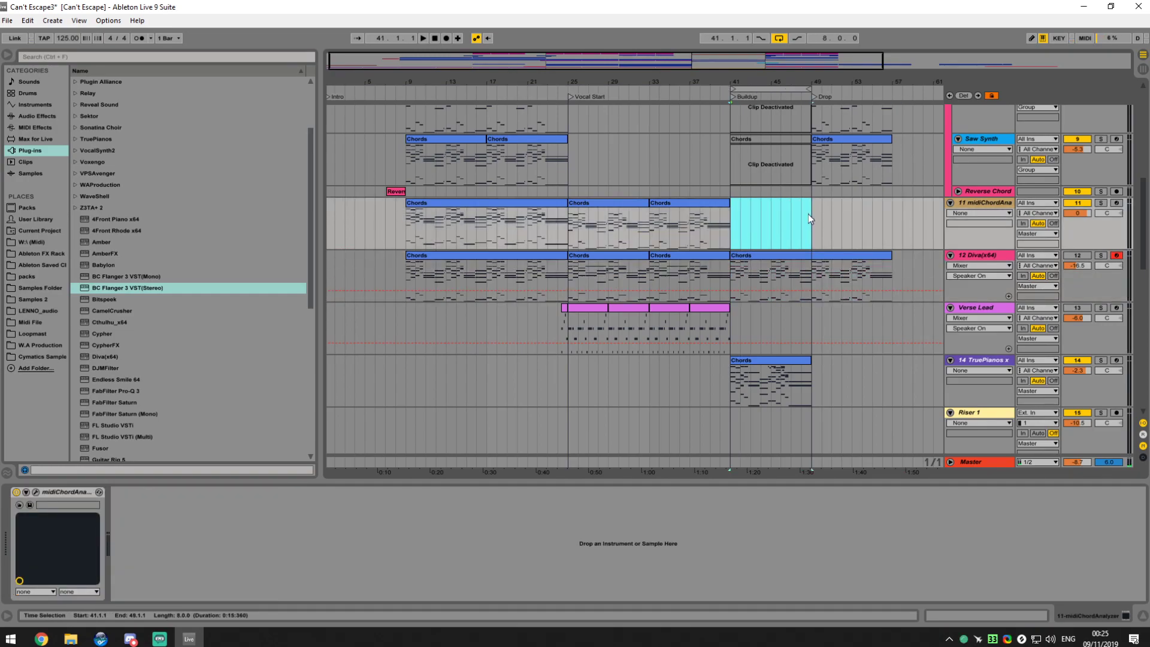
click(1074, 258)
click(1100, 255)
click(924, 256)
click(788, 255)
click(1010, 255)
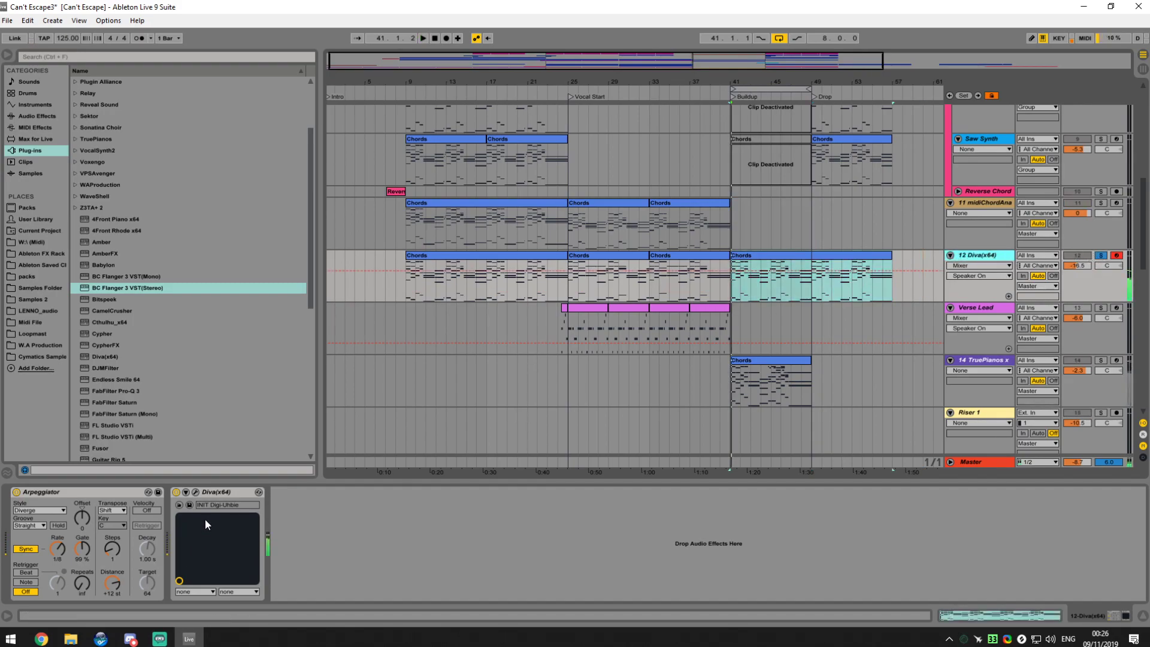
Stop playback and delete the Arpeggiator from the Diva track
click(44, 492)
key(space)
key(Delete)
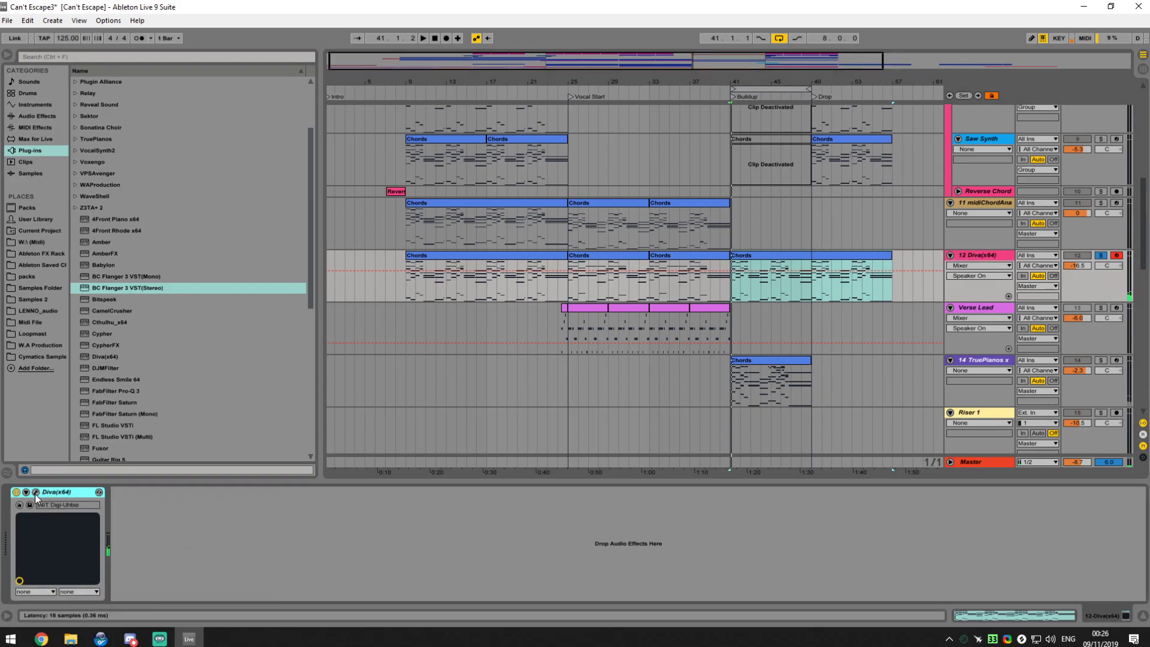
Load the INIT Jupe-8 template in the Diva track's synth, show its main controls and reposition the plug-in window
click(35, 491)
click(750, 558)
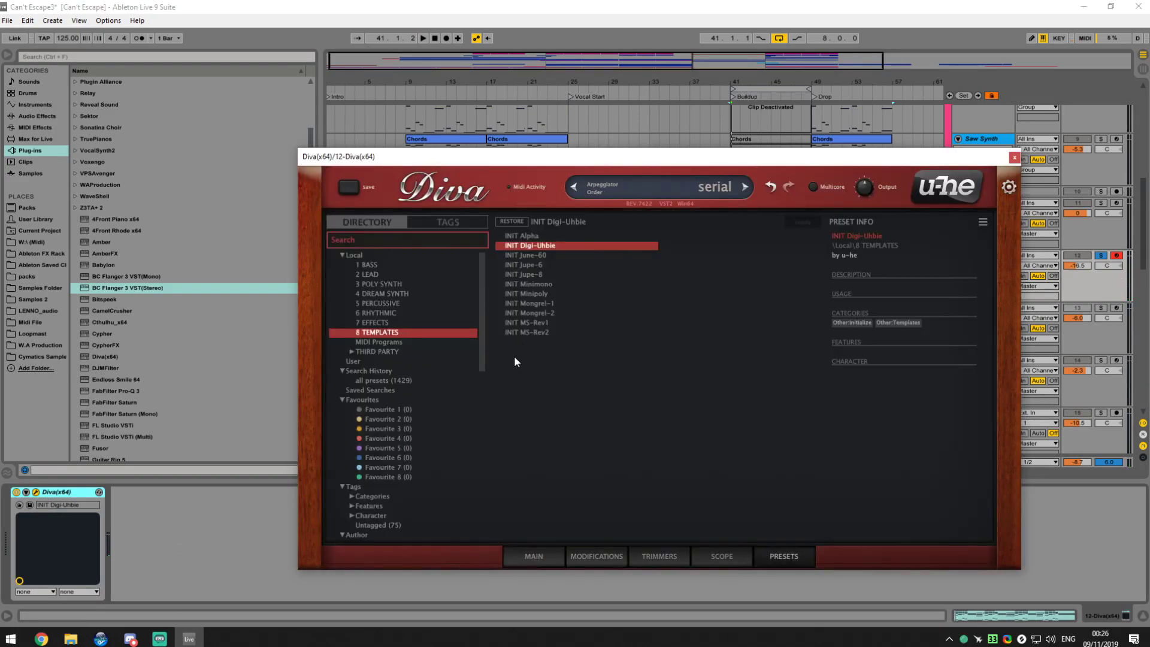
click(536, 274)
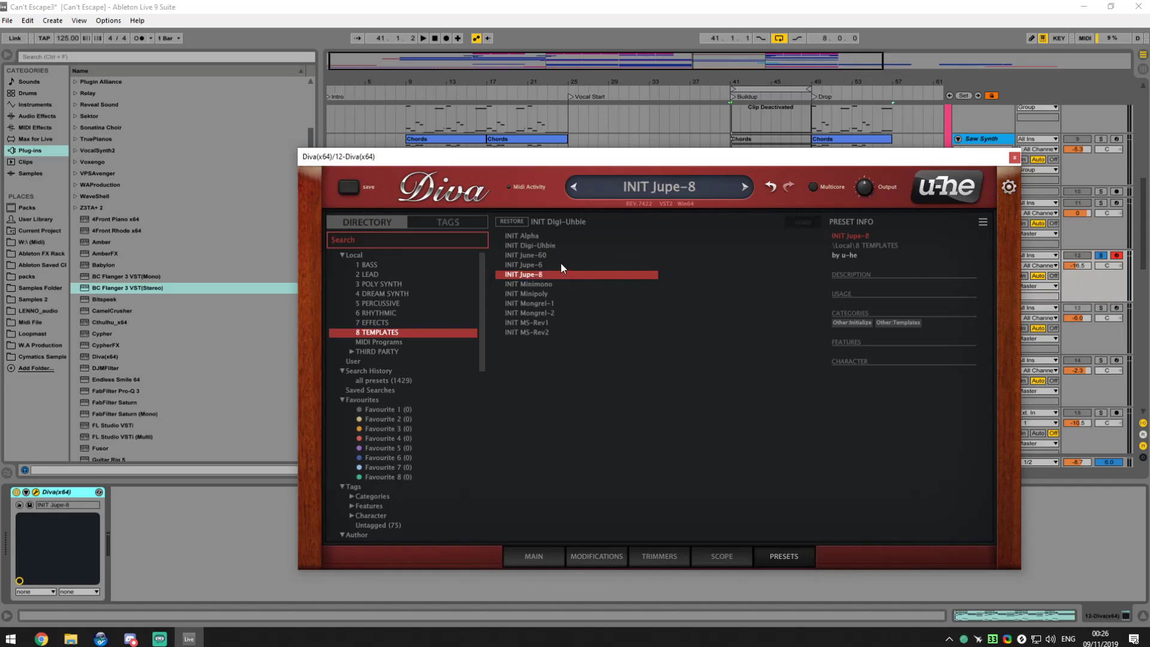
click(537, 558)
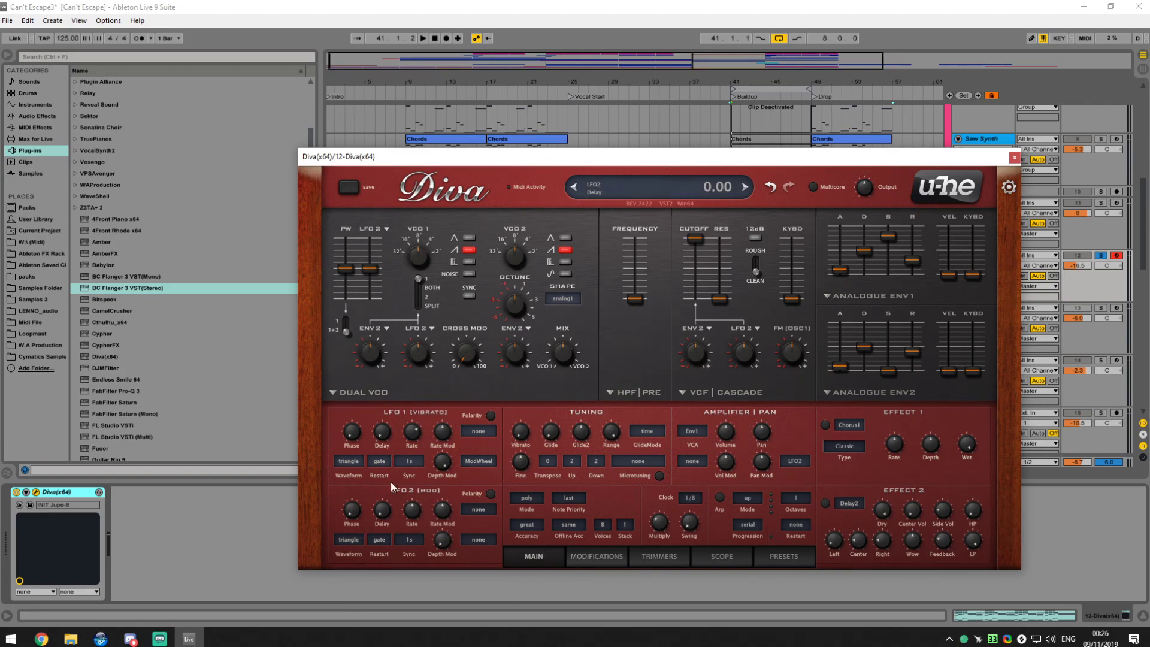
mouse_move(788, 163)
mouse_down()
mouse_move(796, 137)
mouse_move(782, 163)
mouse_move(798, 146)
mouse_up()
click(132, 634)
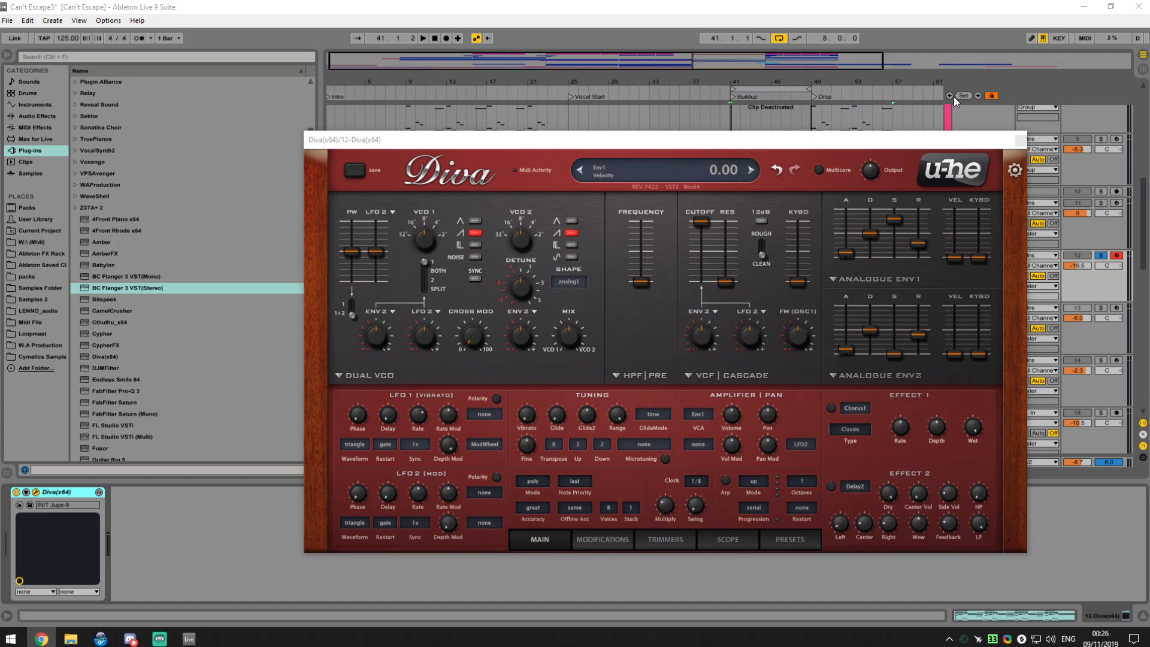
drag(850, 149, 847, 136)
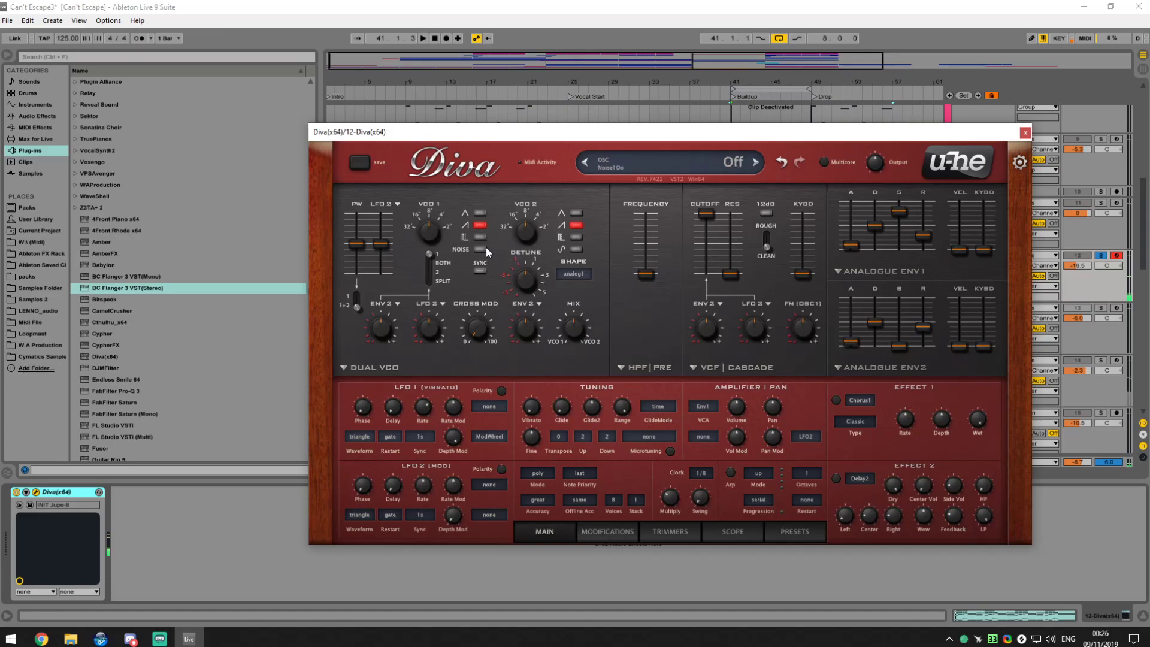
drag(531, 142, 553, 215)
drag(904, 212, 899, 126)
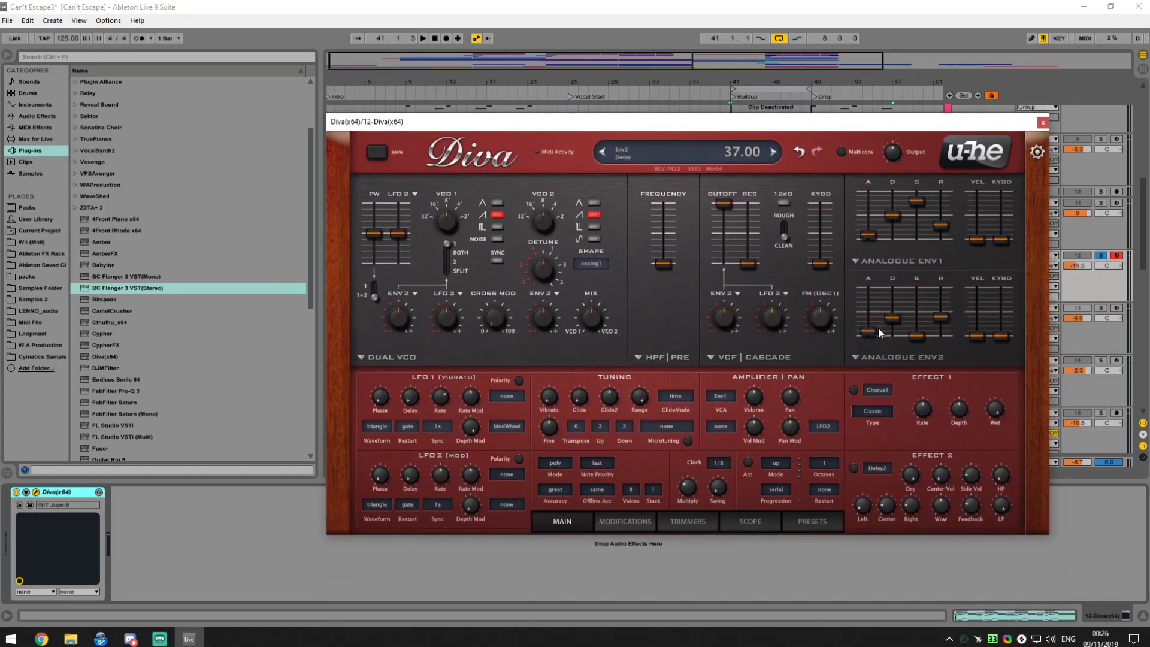
Lower the VCF cutoff, increase its Env 2 modulation and raise the Env 2 attack slightly while auditioning the loop
key(space)
drag(918, 340, 917, 342)
drag(871, 331, 870, 328)
drag(729, 238, 725, 277)
drag(721, 317, 724, 309)
key(space)
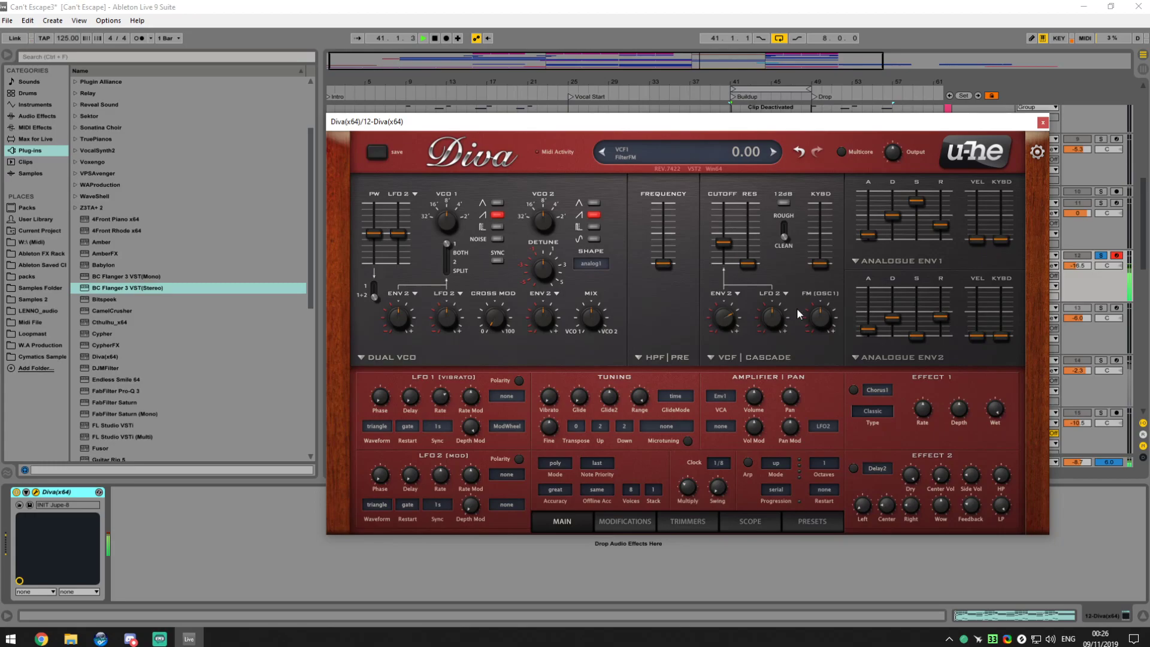
Raise the filter cutoff slightly, set the Env 2 decay to 66 and shorten the Env 2 release
drag(723, 249, 724, 246)
drag(899, 312, 929, 358)
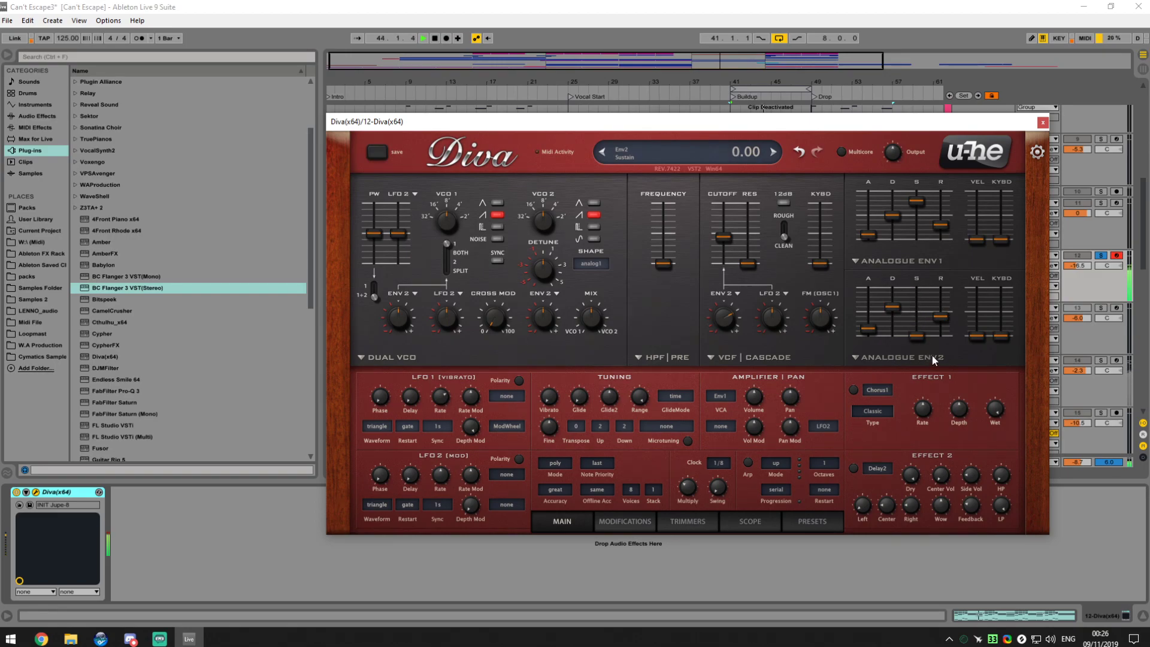
drag(943, 314, 935, 321)
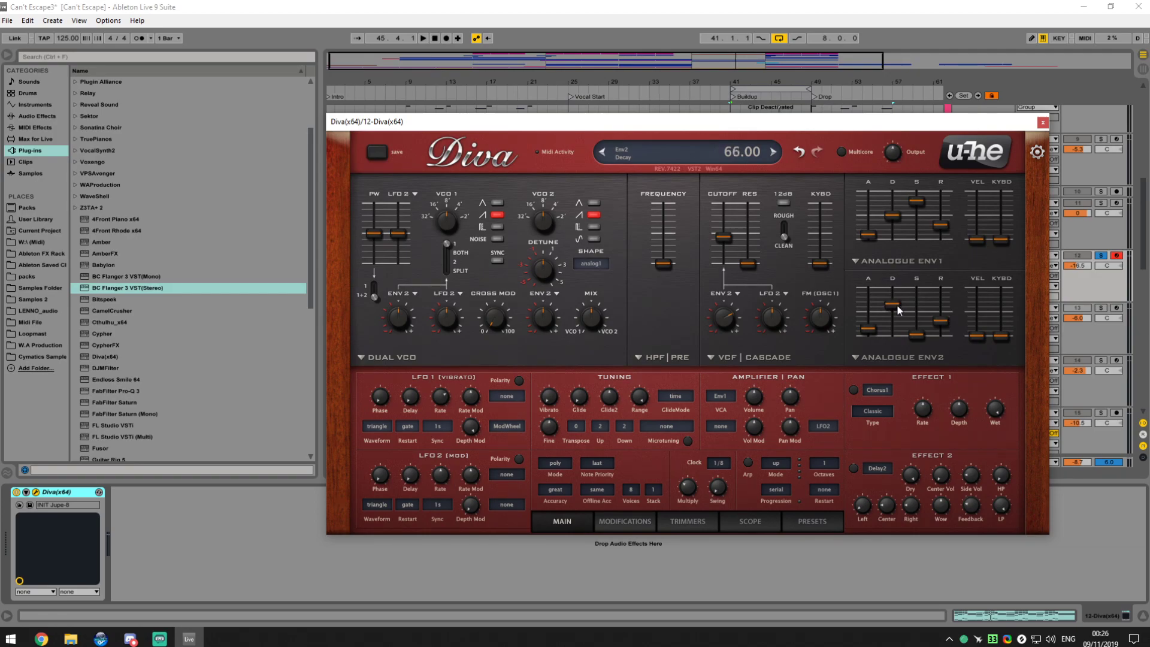
Lower the filter cutoff slightly and compare the rough and clean filter characters while playing the loop, ending on clean
drag(724, 242, 724, 247)
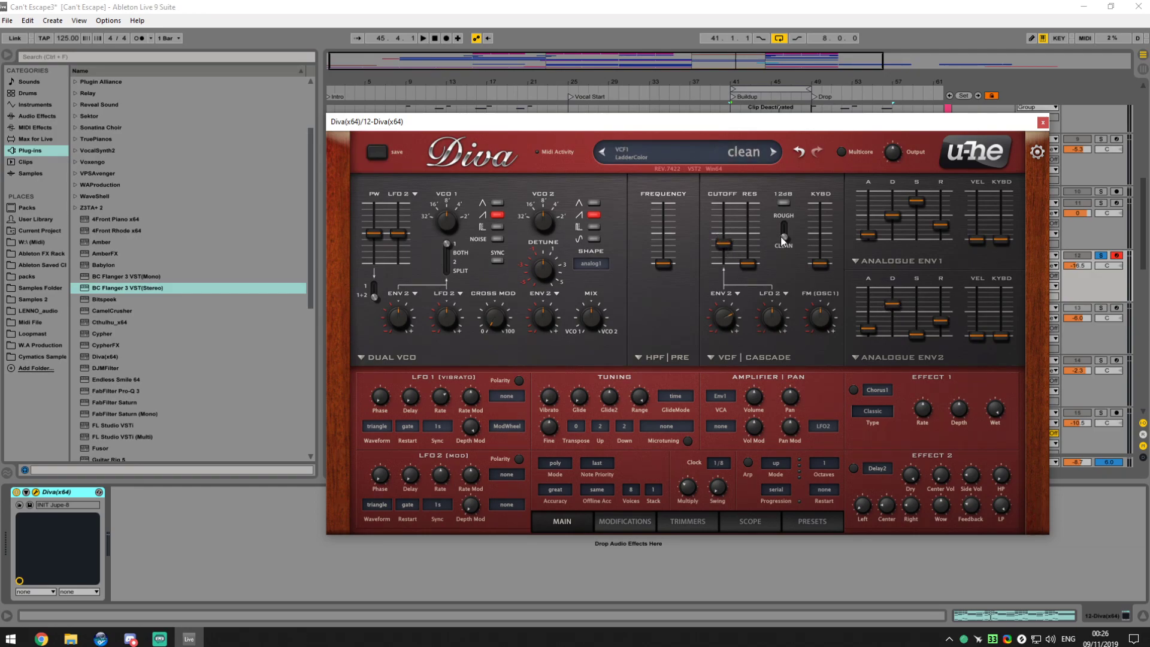
click(784, 229)
key(space)
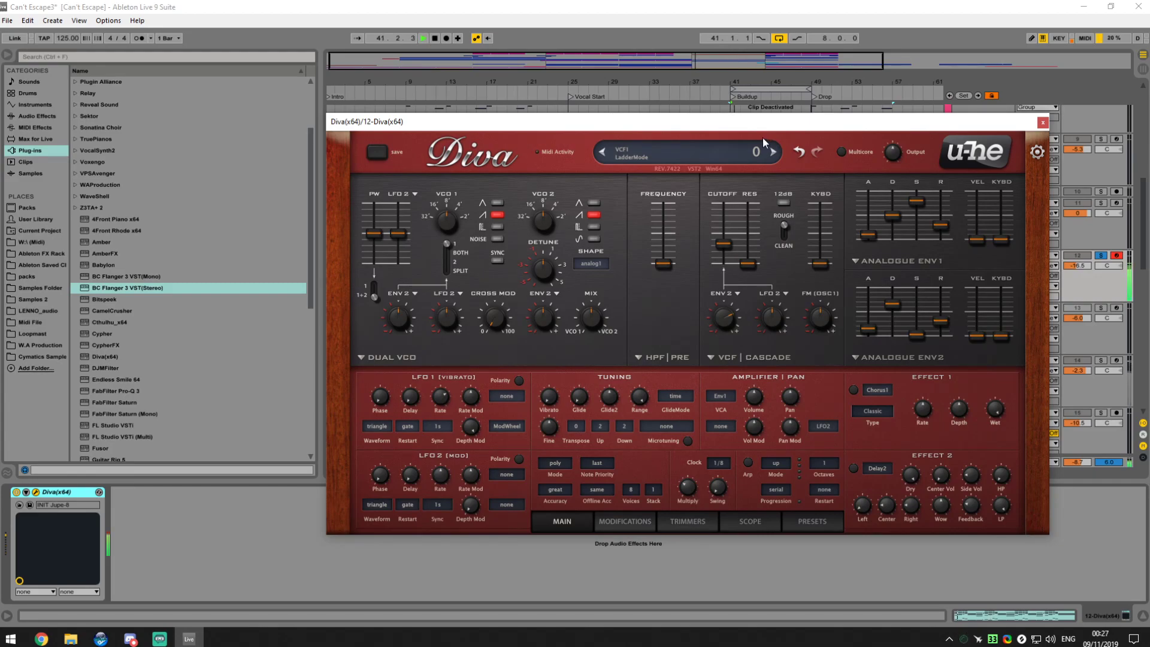
click(785, 228)
mouse_move(753, 264)
mouse_down()
mouse_move(753, 198)
mouse_move(754, 263)
mouse_up()
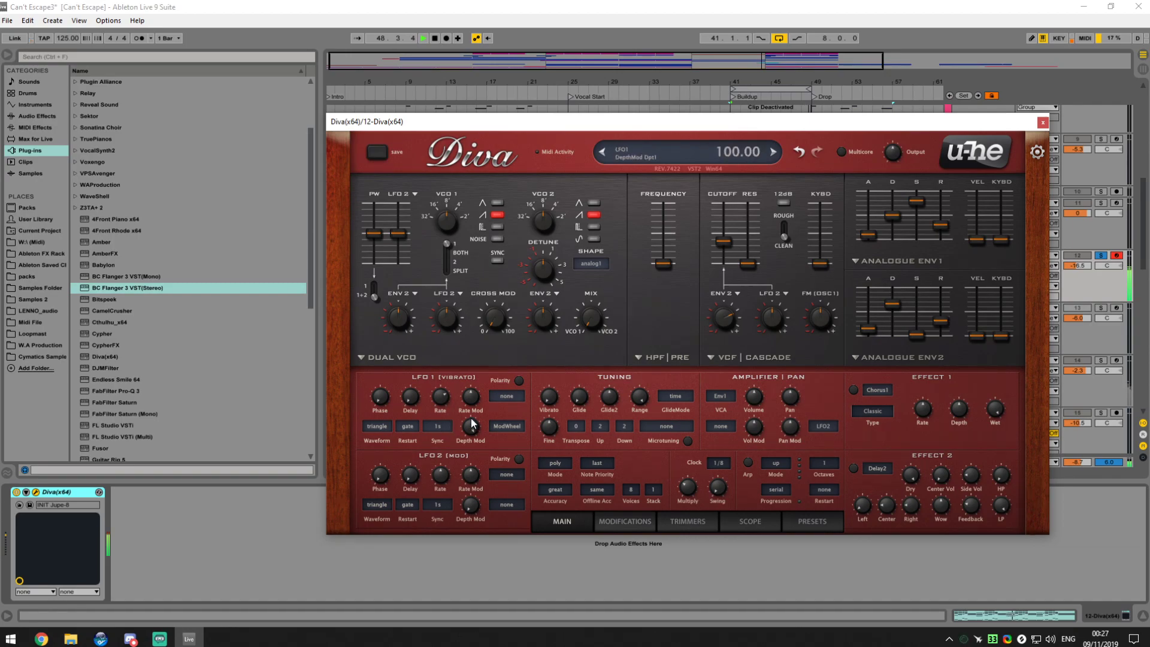
Set Diva's voice count to 12 in the trimmers
click(611, 529)
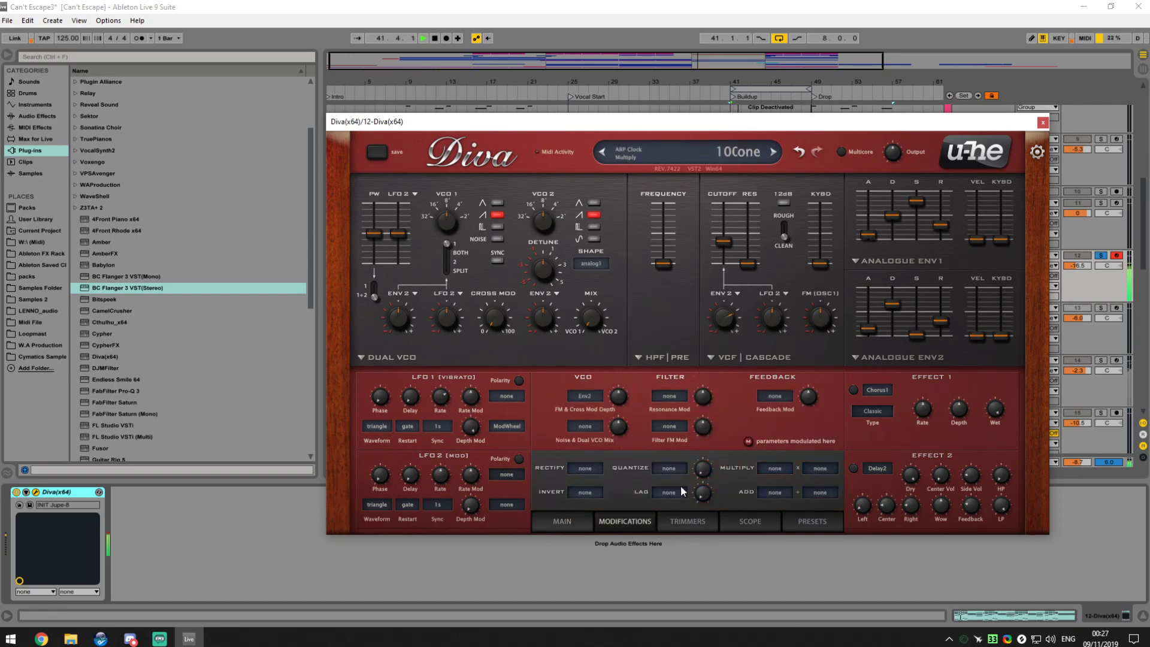
click(683, 523)
click(630, 489)
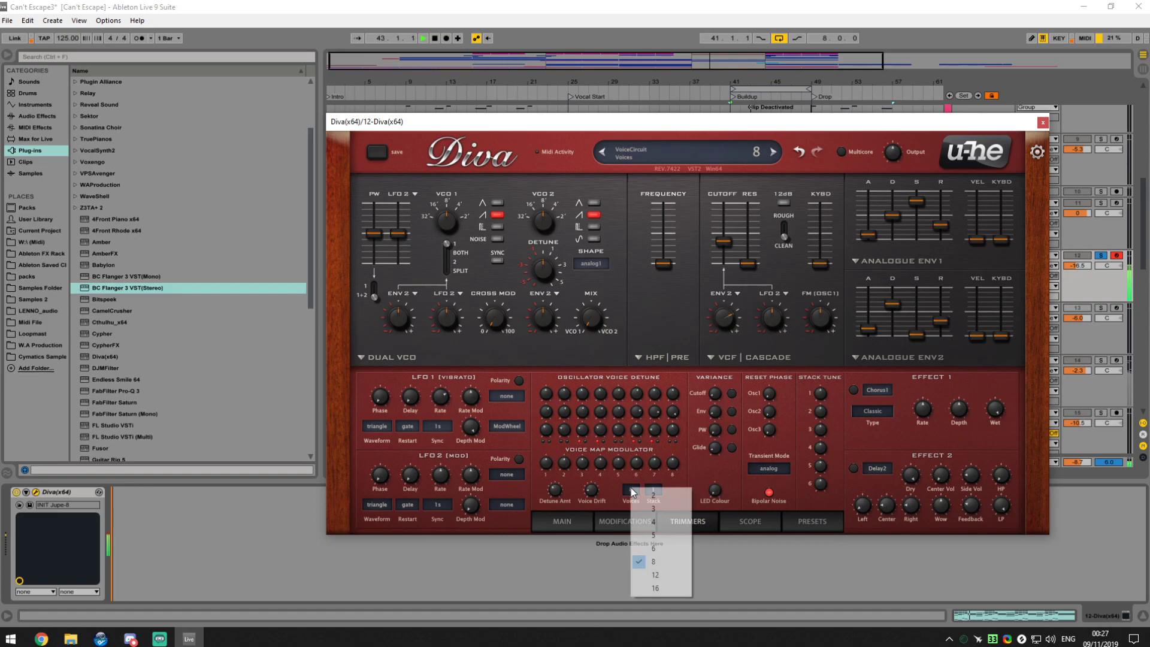
click(686, 575)
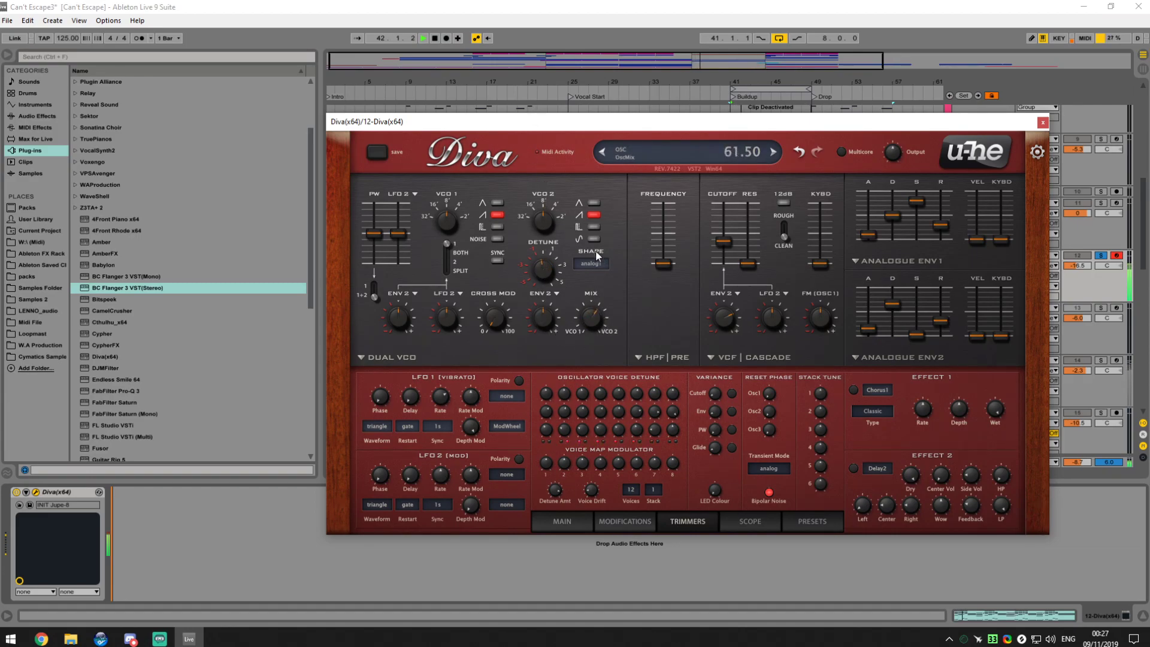
drag(562, 30, 562, 267)
key(alt+Tab)
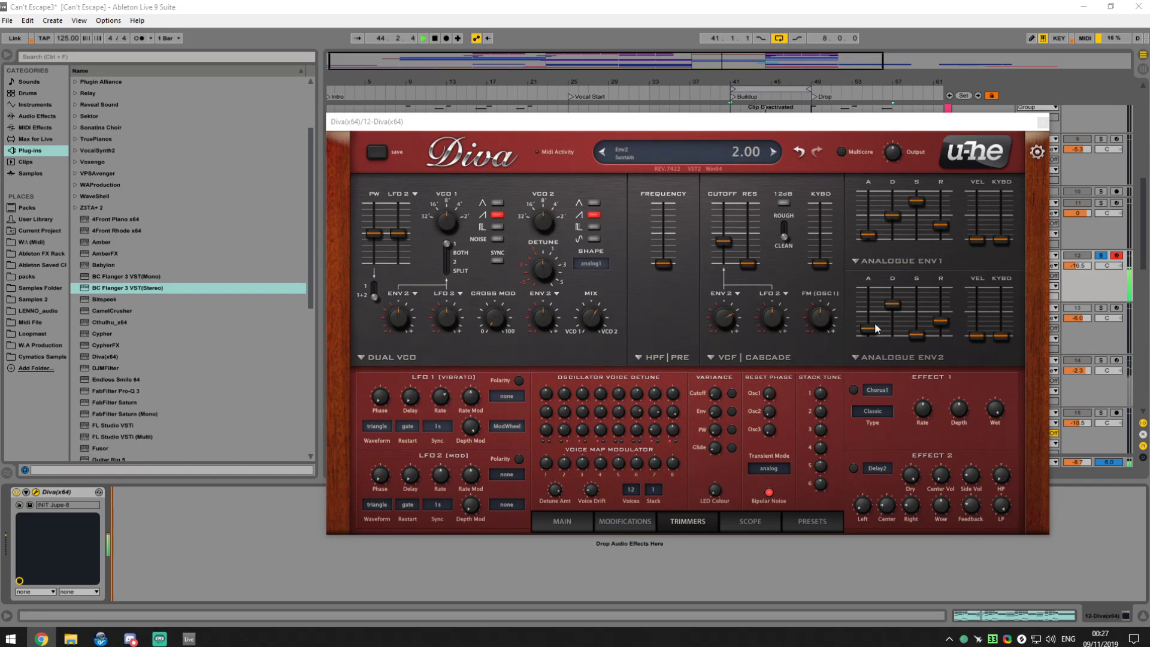
Reset the VCO 2 detune to 0 and adjust the mix between VCO 1 and VCO 2
drag(554, 284, 545, 267)
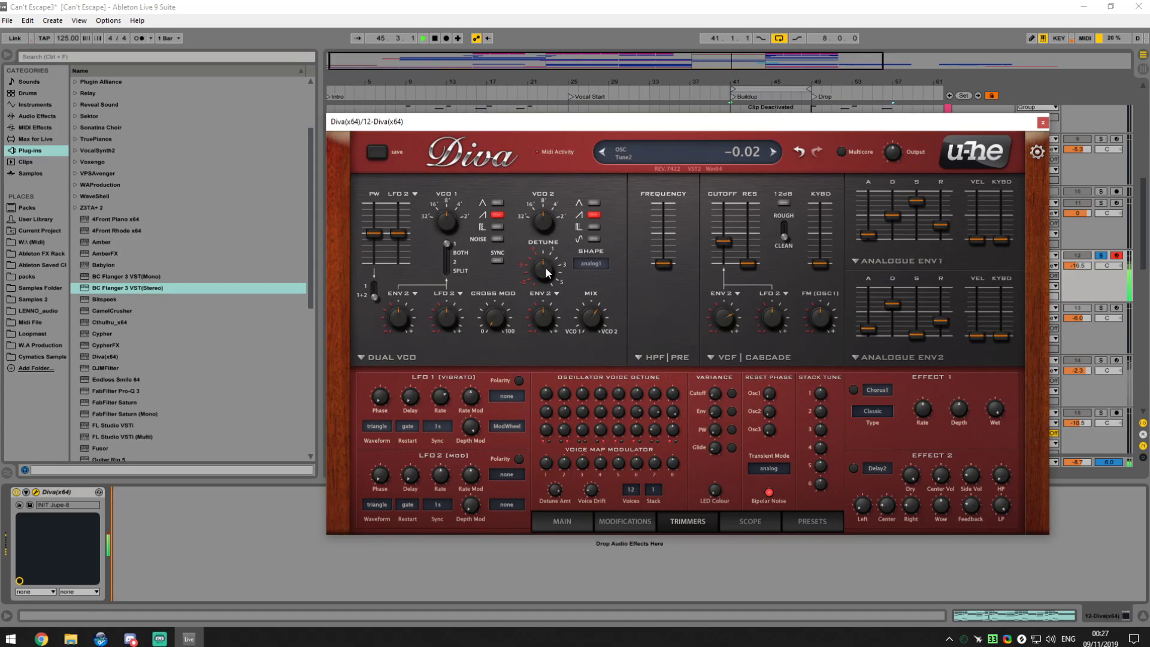
double_click(538, 273)
drag(591, 316, 591, 327)
Try adjusting the oscillator voice detune and Voice Drift trimmers during playback
click(630, 486)
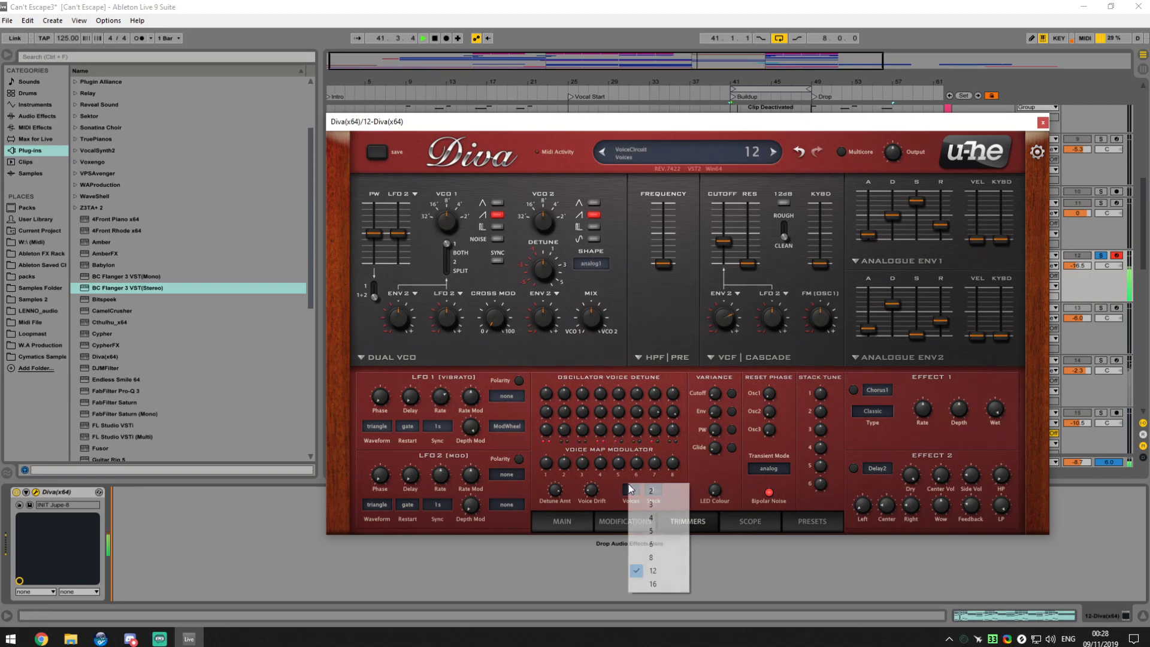
click(608, 486)
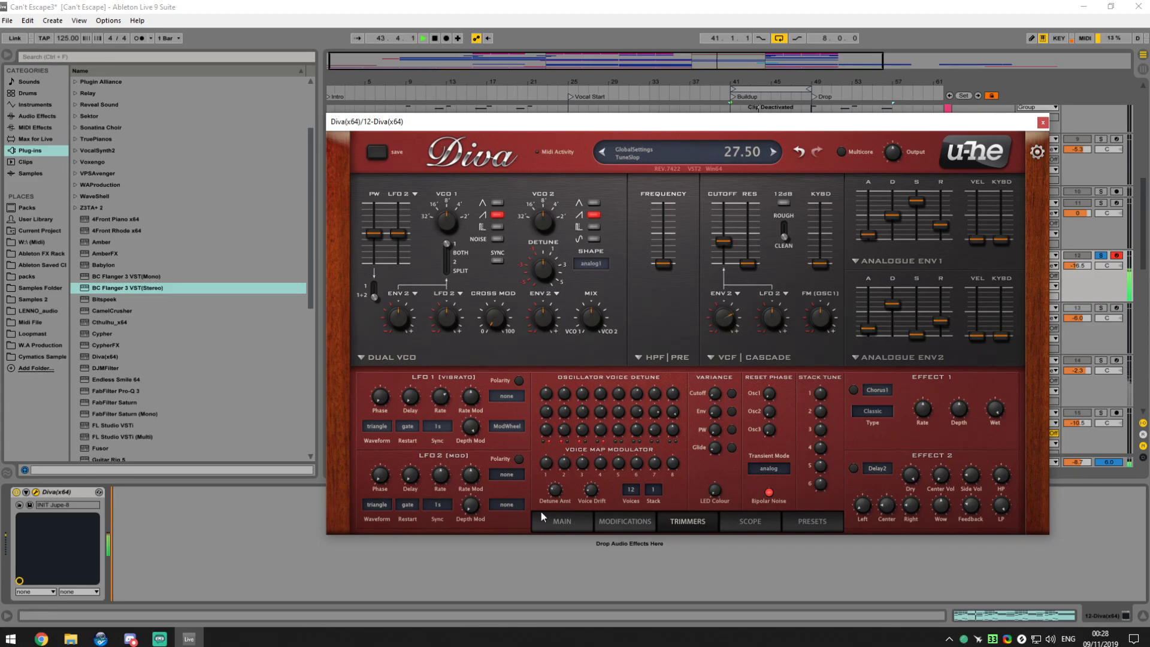
drag(548, 418, 600, 413)
drag(592, 493, 588, 533)
click(678, 24)
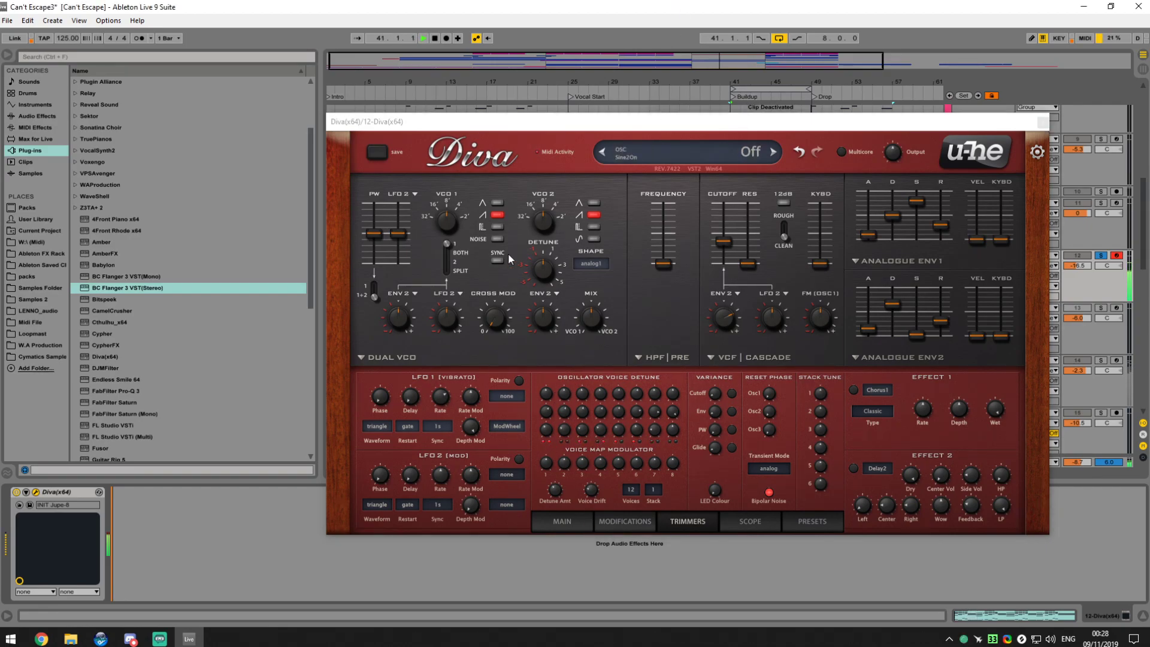
Raise the pulse width, switch VCO 1 to pulse and VCO 2 to triangle, and try oscillator sync
drag(374, 233, 371, 204)
click(497, 227)
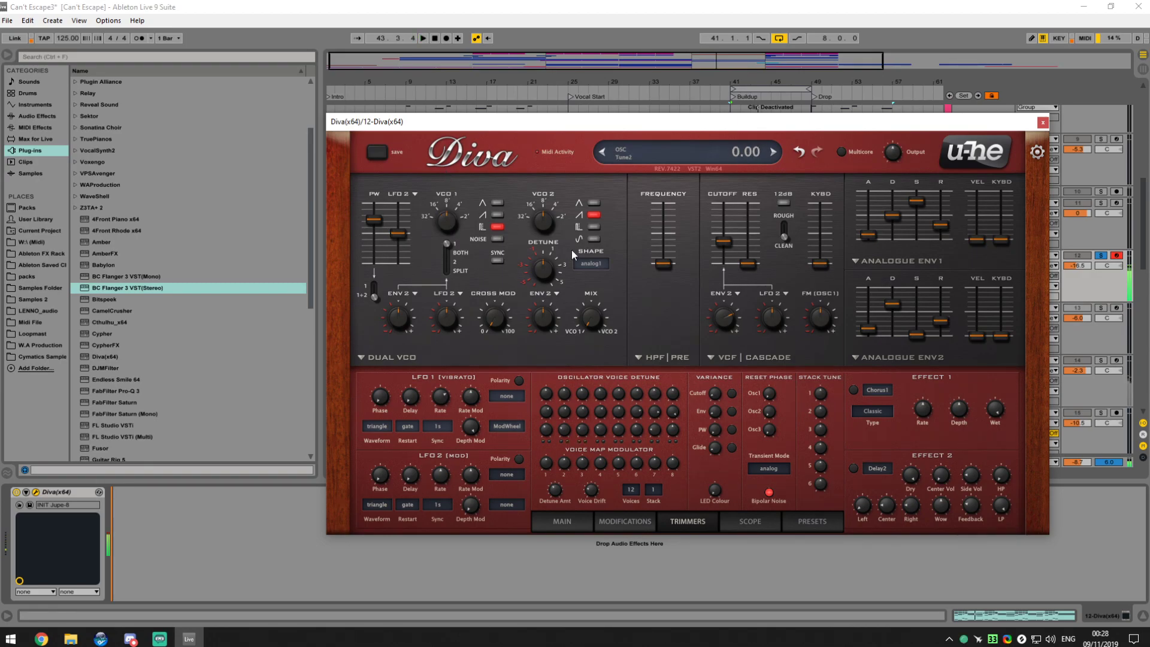
click(593, 203)
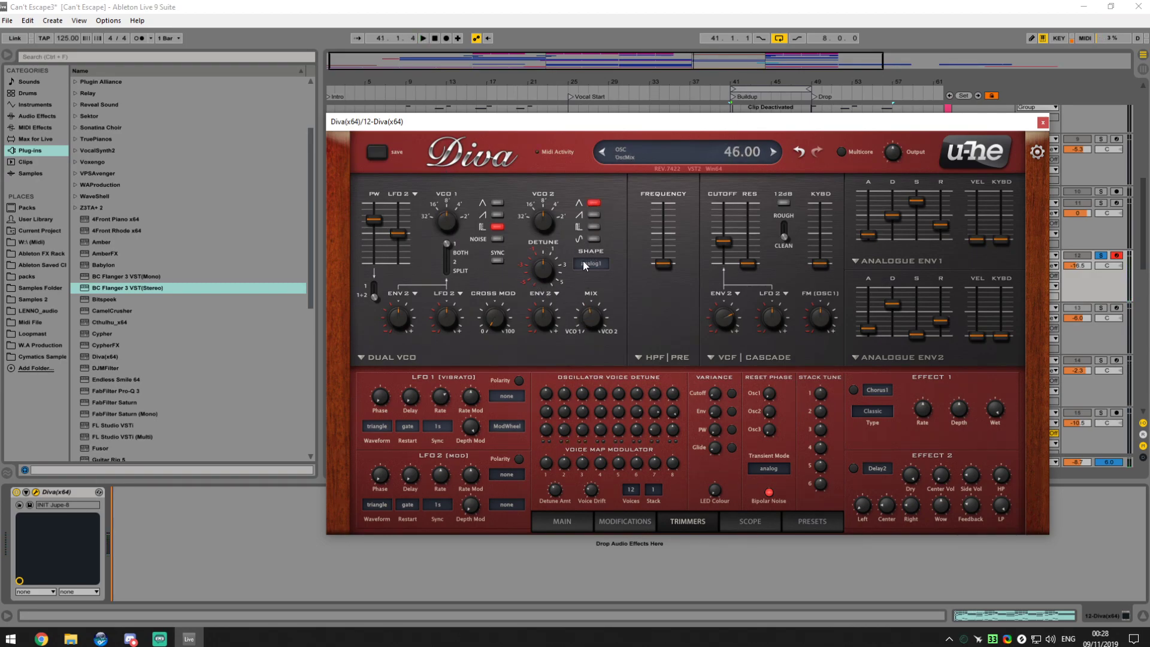
click(497, 261)
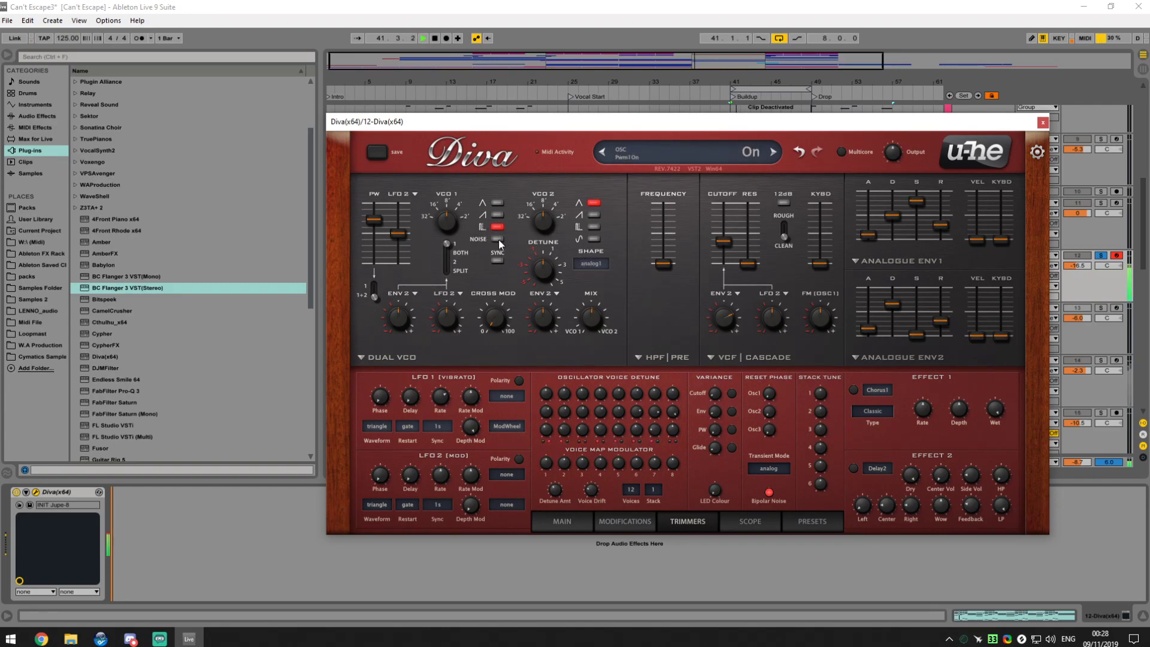
click(500, 262)
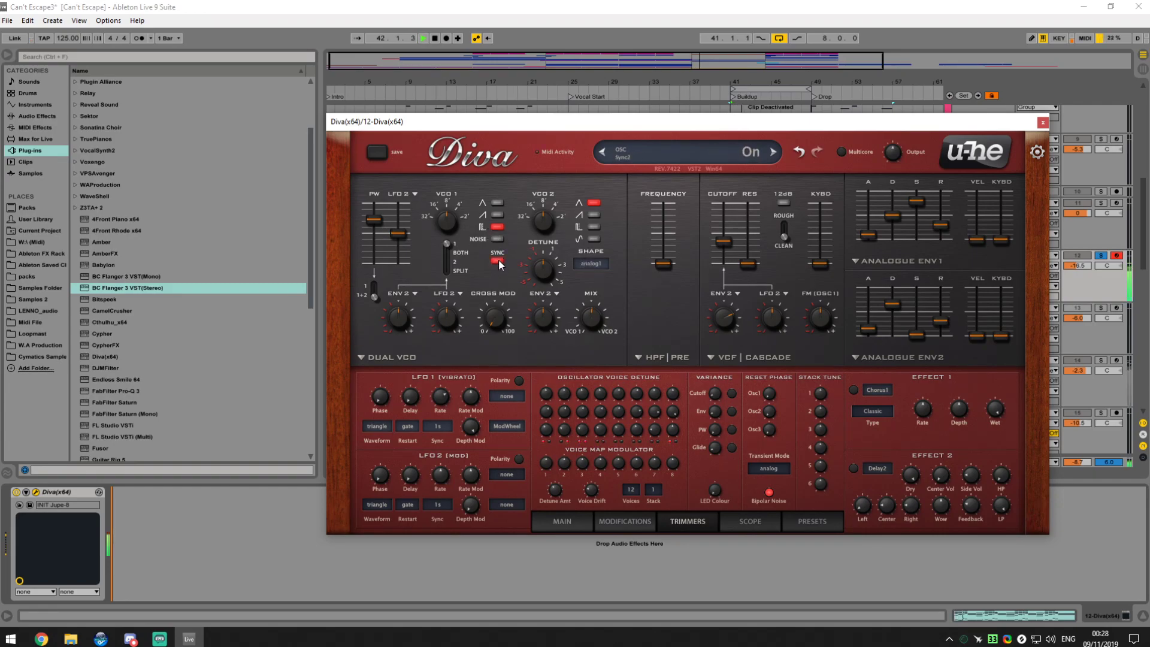
Compare VCO 1's waveforms, combine its sawtooth and pulse waves, and lower the pulse width to the middle
click(497, 227)
click(497, 203)
click(497, 214)
click(496, 227)
click(497, 227)
click(498, 215)
click(497, 215)
mouse_move(374, 219)
mouse_down()
mouse_move(369, 188)
mouse_move(382, 289)
mouse_move(383, 229)
mouse_move(379, 245)
mouse_move(369, 218)
mouse_move(364, 278)
mouse_move(373, 229)
mouse_up()
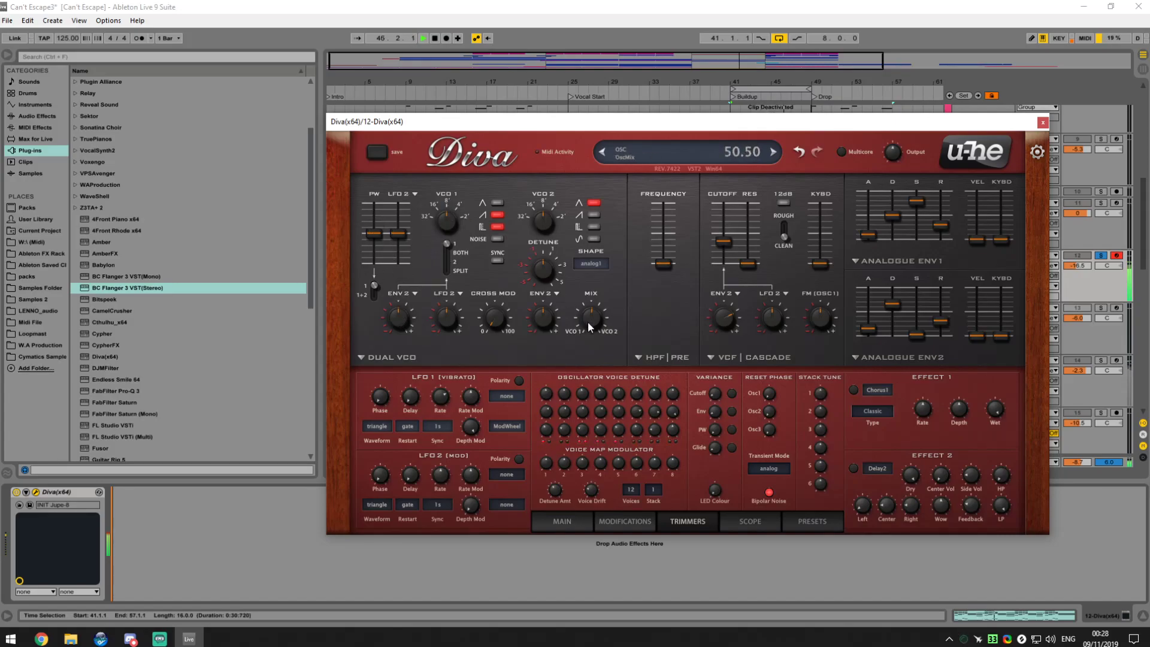
Raise the octave range of VCO 2, fine-tune the oscillator mix and stop playback
drag(540, 228, 532, 289)
drag(548, 227, 547, 179)
drag(588, 325, 591, 321)
drag(582, 328, 582, 318)
key(space)
Try the Rotary2 module in Effect 2 and change it to Plate2
click(875, 469)
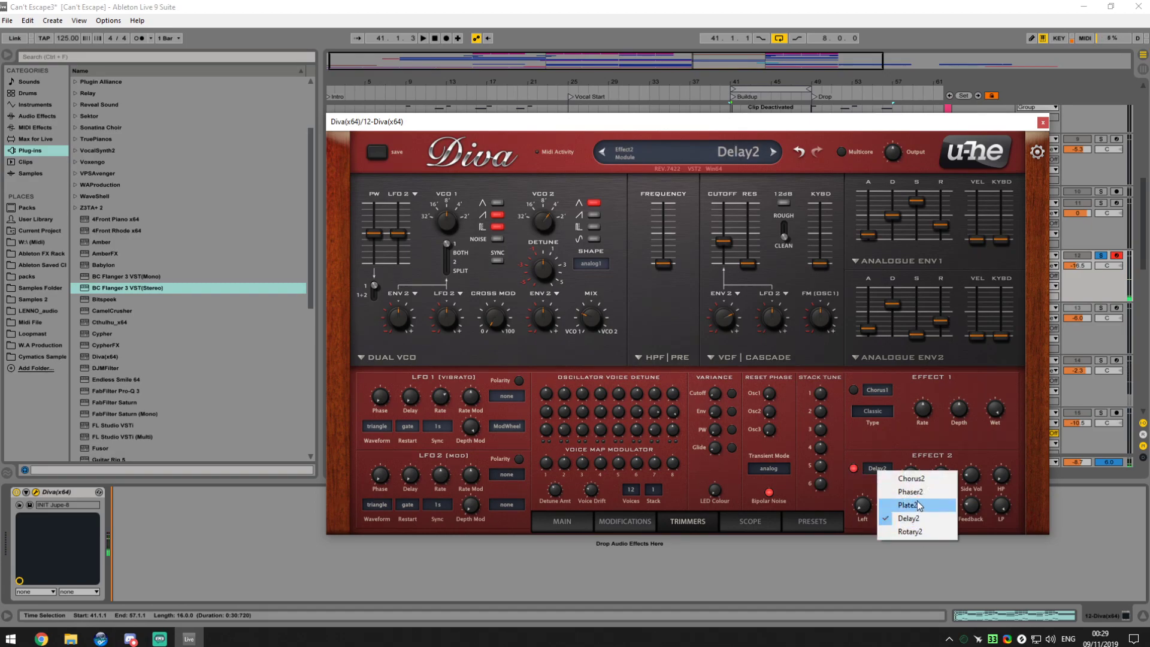
click(917, 531)
click(879, 468)
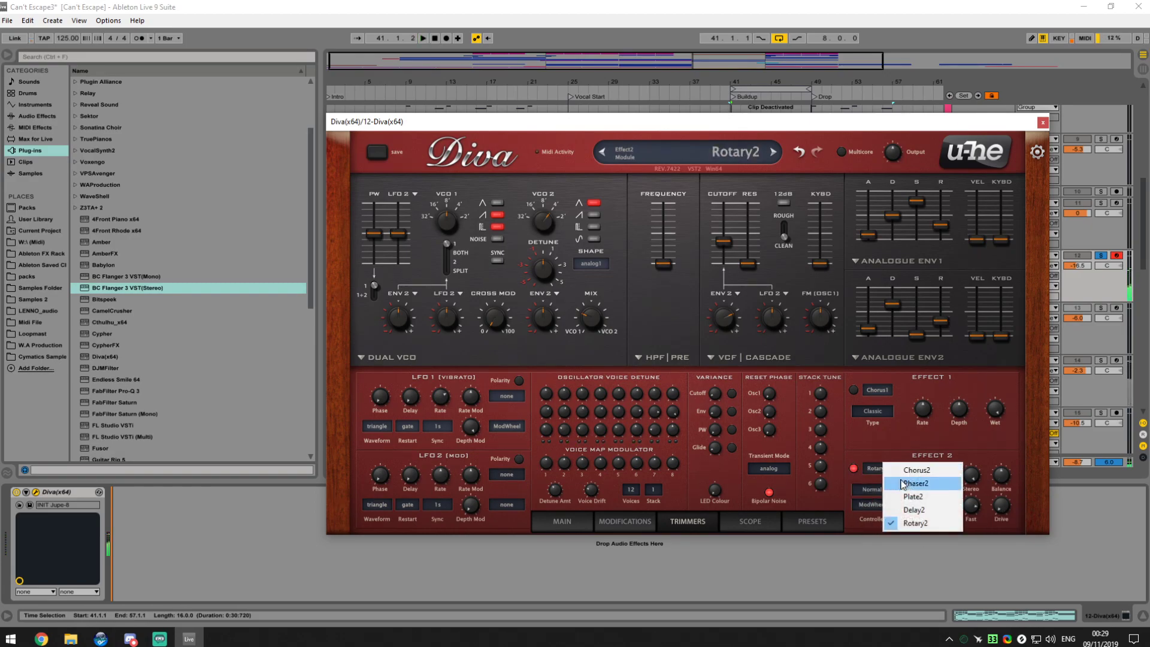
click(933, 502)
Play the buildup loop and adjust the wet level of the Plate2 reverb
key(space)
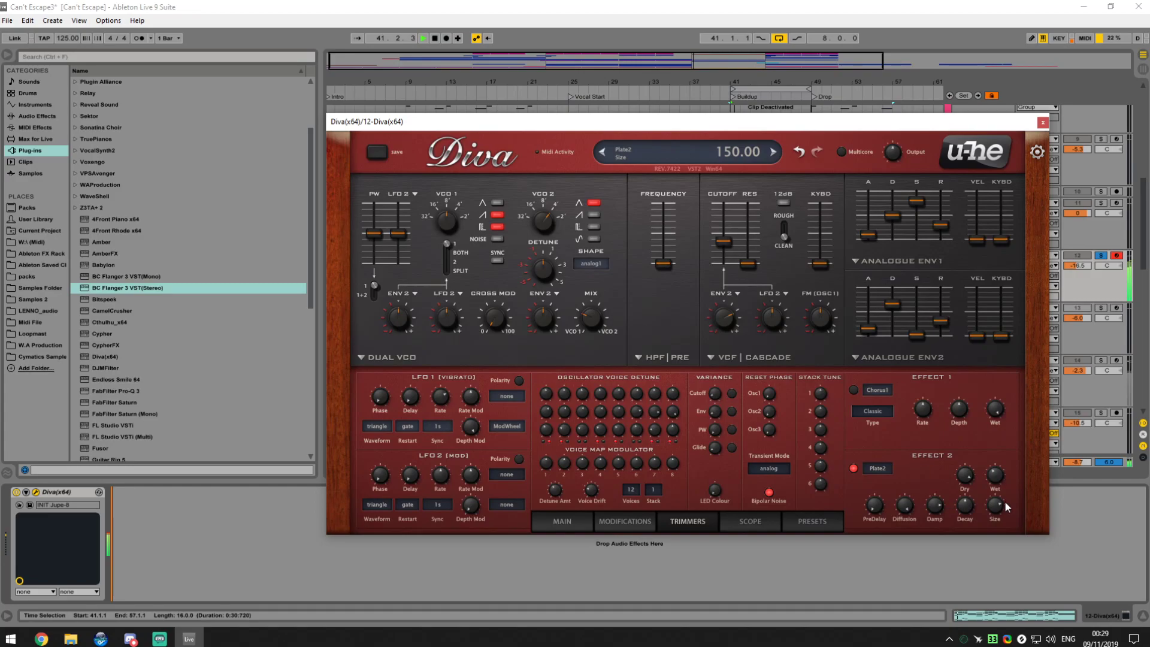
drag(996, 479, 996, 480)
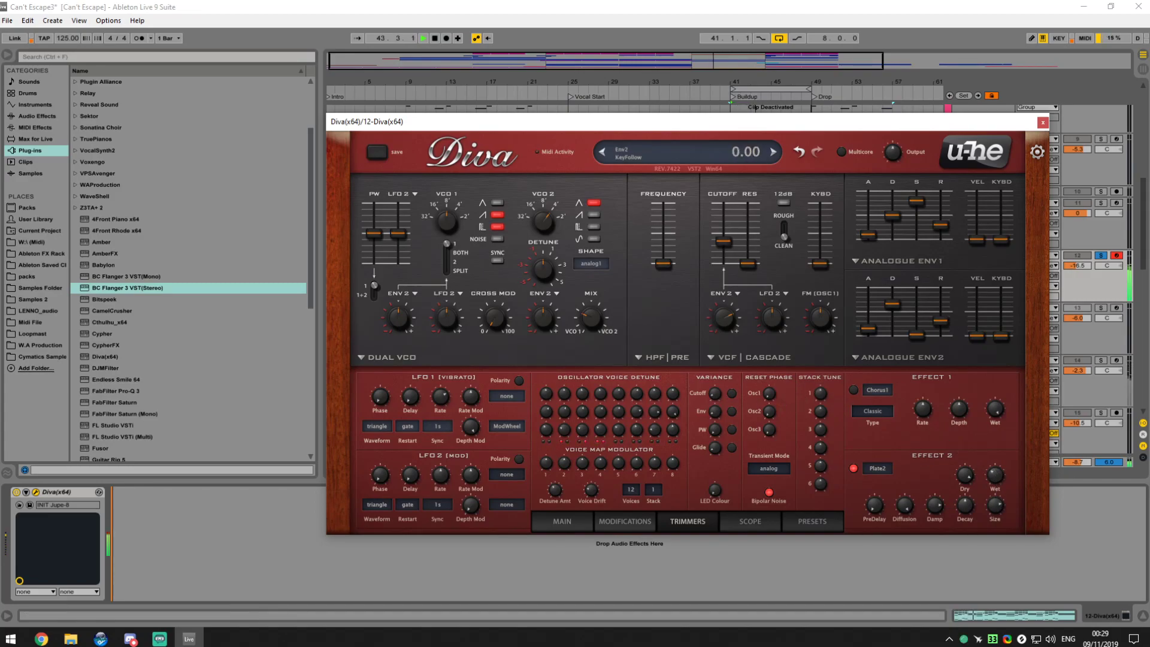
drag(991, 478, 995, 478)
key(alt+Tab)
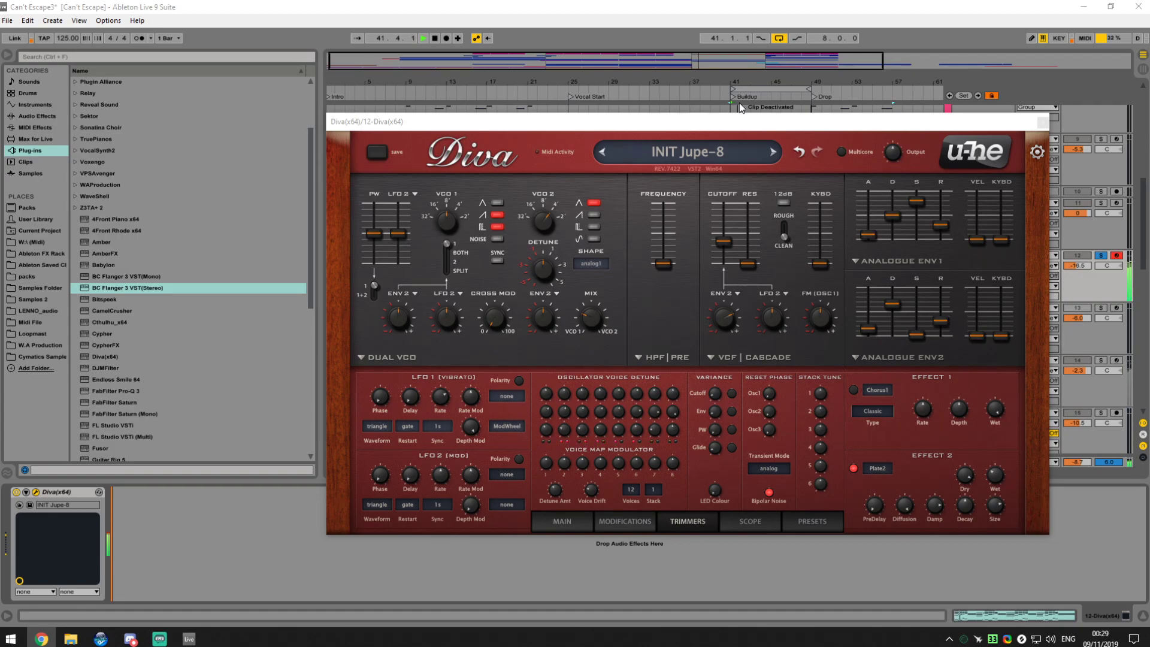
key(space)
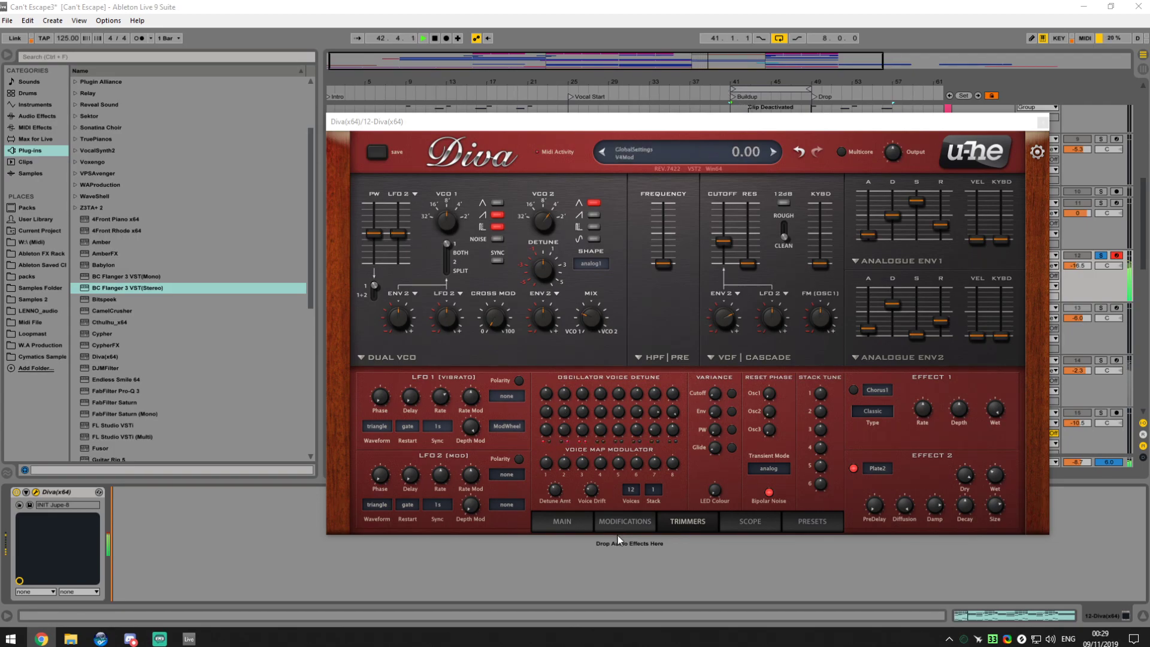
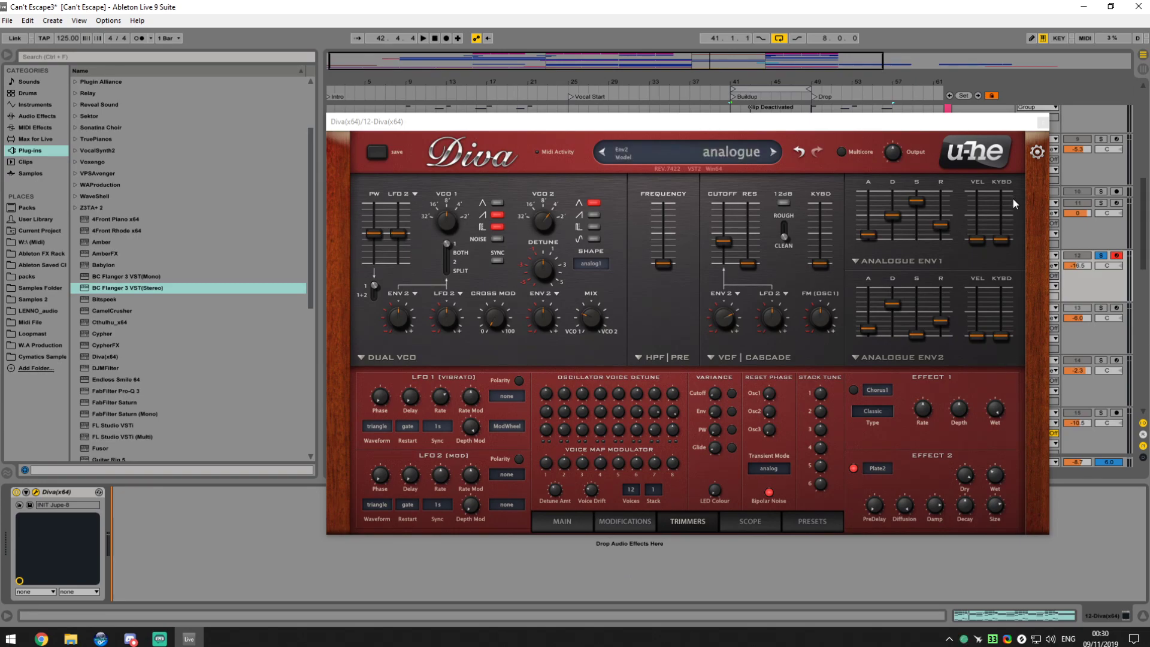
key(alt+Tab)
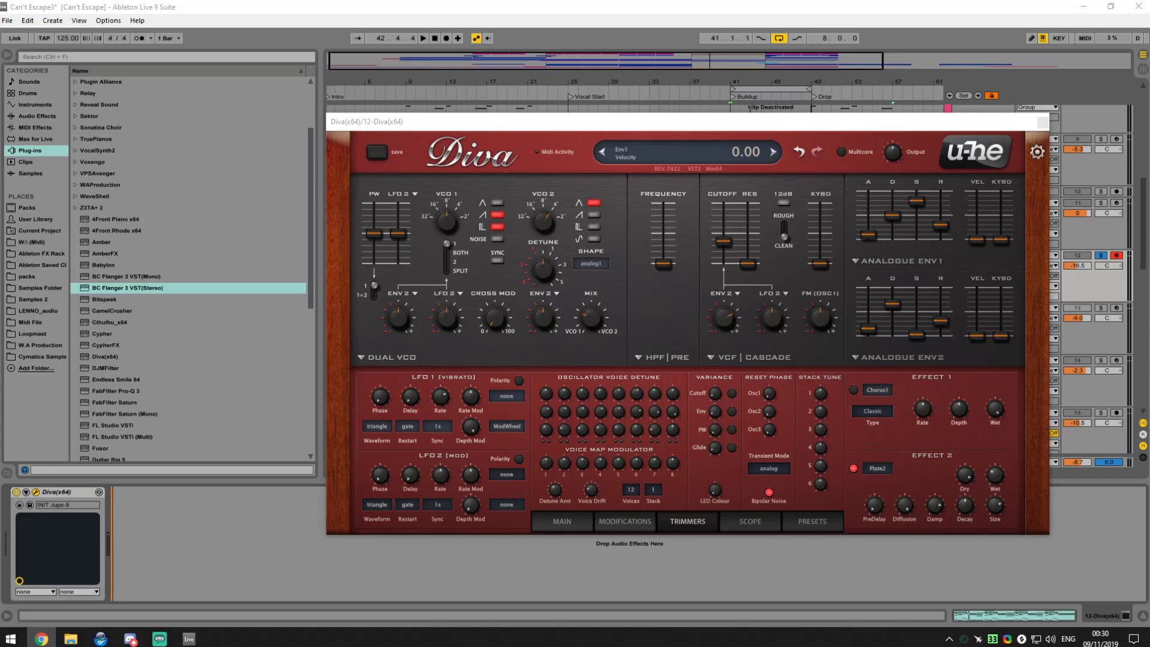
click(737, 6)
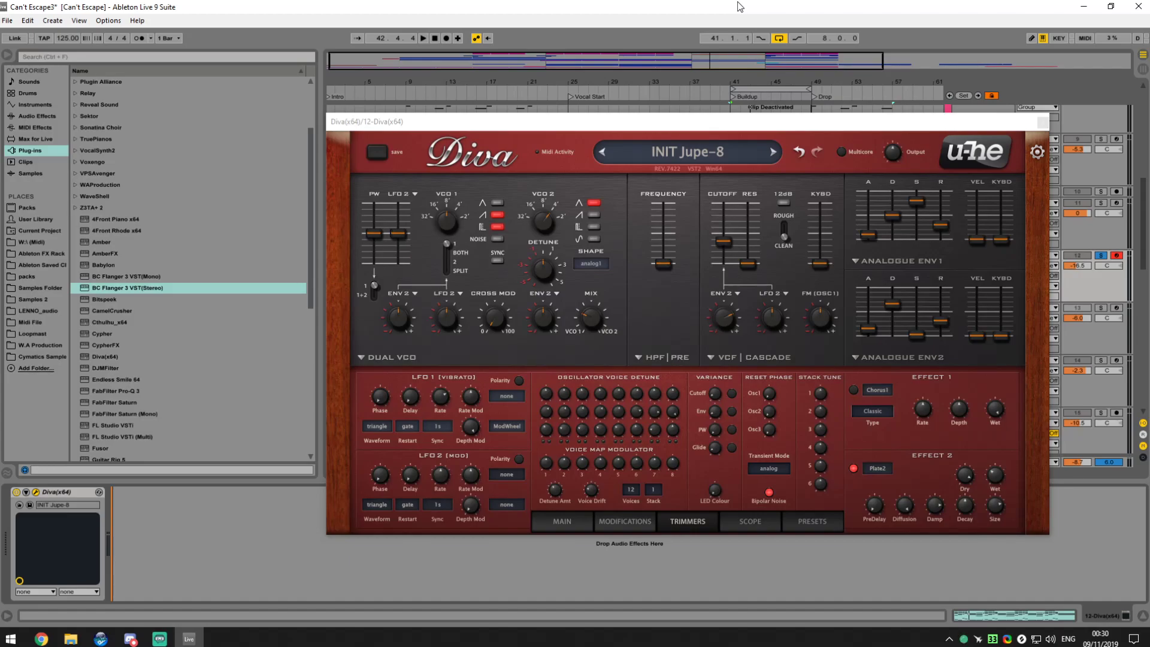
mouse_move(632, 263)
mouse_move(781, 288)
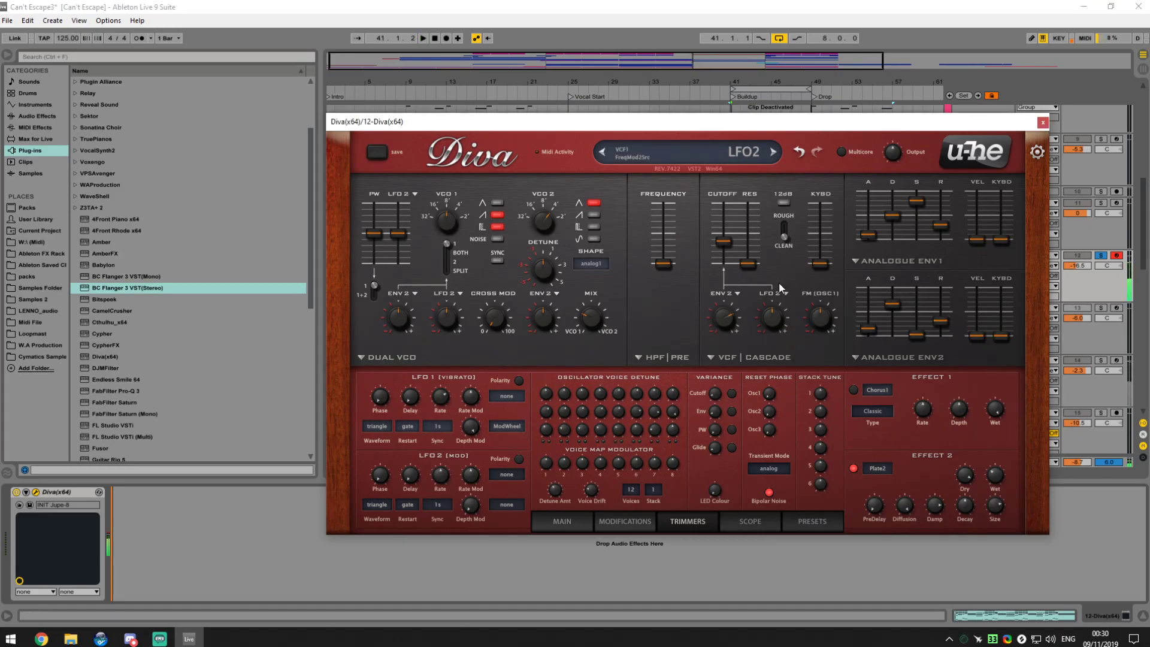
Raise the frequency of Diva's high-pass filter a little and change the filter model to HPF BITE
key(space)
mouse_move(704, 361)
mouse_move(663, 263)
mouse_down()
mouse_move(662, 215)
mouse_move(662, 248)
mouse_up()
click(643, 359)
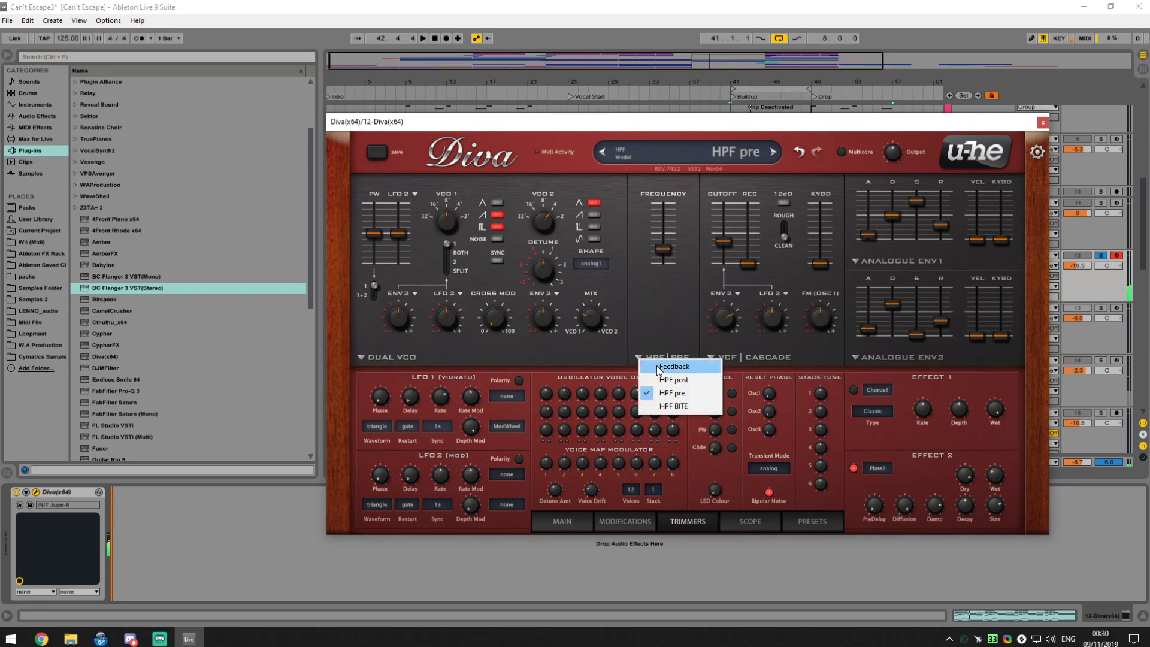
click(640, 336)
click(638, 353)
click(635, 358)
click(636, 359)
click(670, 406)
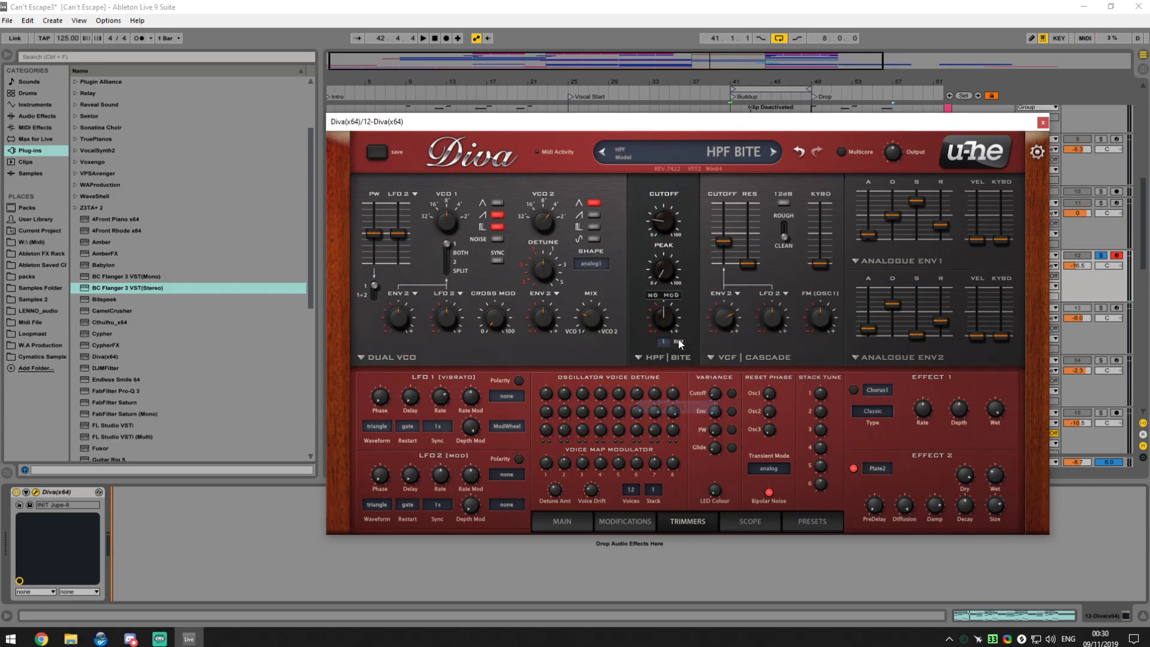
Try the cutoff and peak settings of the HPF BITE filter against the playing loop
key(space)
mouse_move(656, 222)
mouse_down()
mouse_move(671, 128)
mouse_move(667, 203)
mouse_move(680, 254)
mouse_move(666, 214)
mouse_move(670, 132)
mouse_move(672, 220)
mouse_up()
key(space)
drag(670, 281, 654, 393)
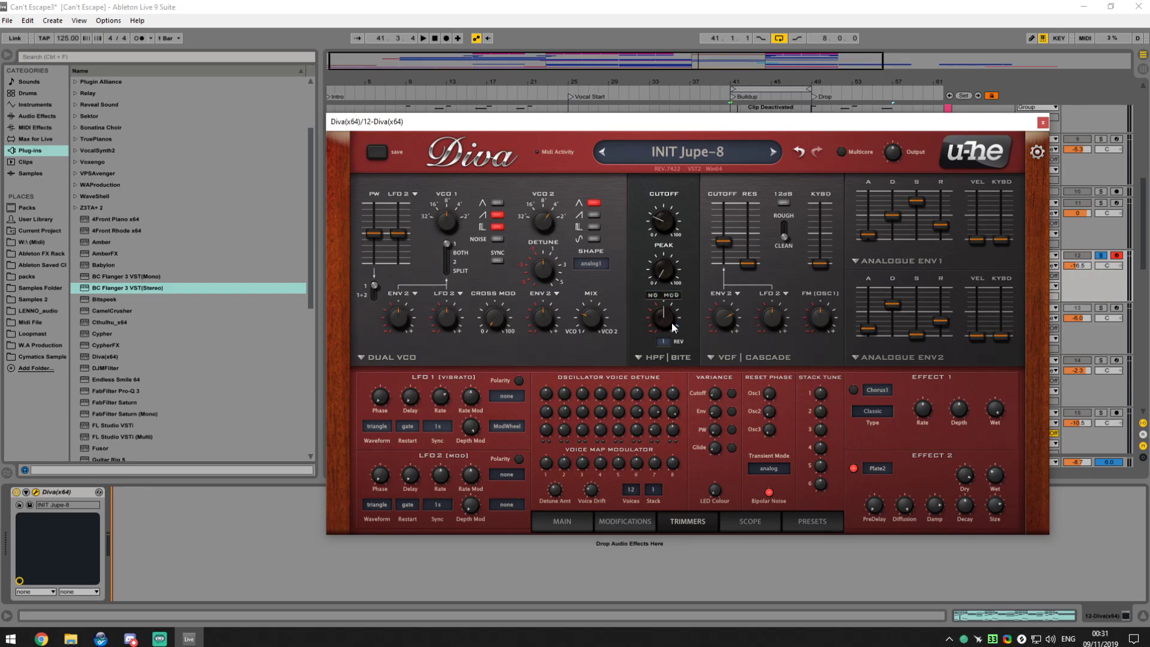
Switch the high-pass filter back to HPF pre, fine-tune its frequency and close the Diva editor
click(654, 356)
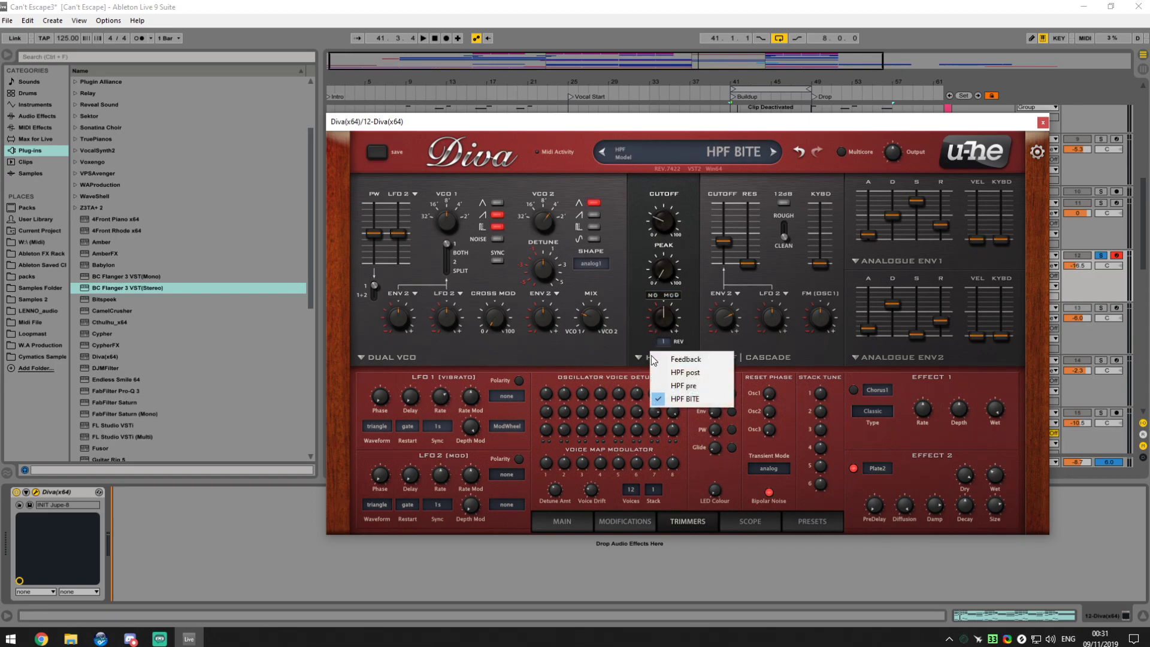
click(718, 385)
drag(661, 250, 725, 247)
click(563, 522)
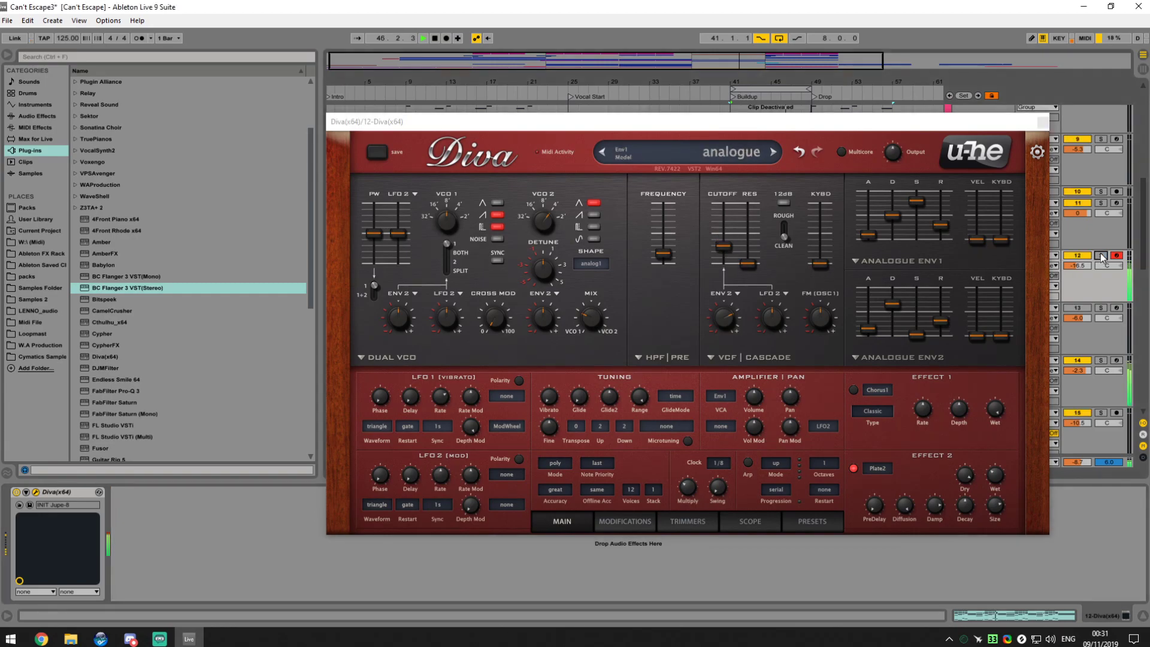
click(1042, 122)
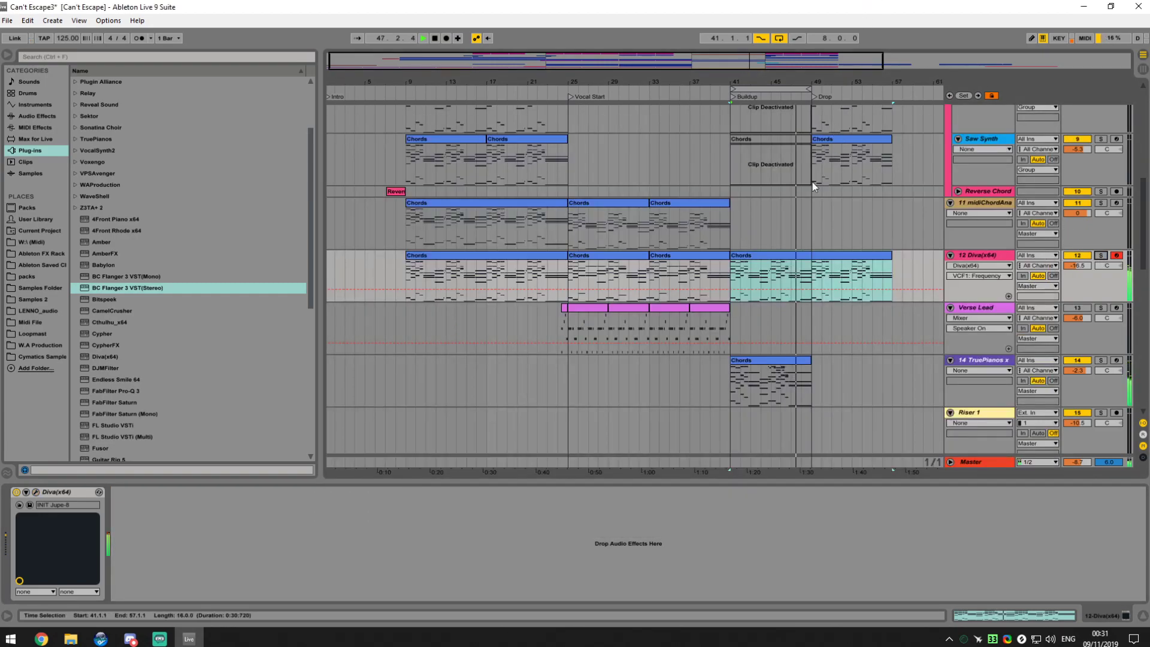
Copy the TruePianos buildup chords clip onto the Diva track and set the soloed Diva track's volume to -12.7 dB
click(761, 363)
key(space)
drag(758, 359, 769, 257)
key(space)
click(1100, 256)
drag(1077, 265, 1030, 280)
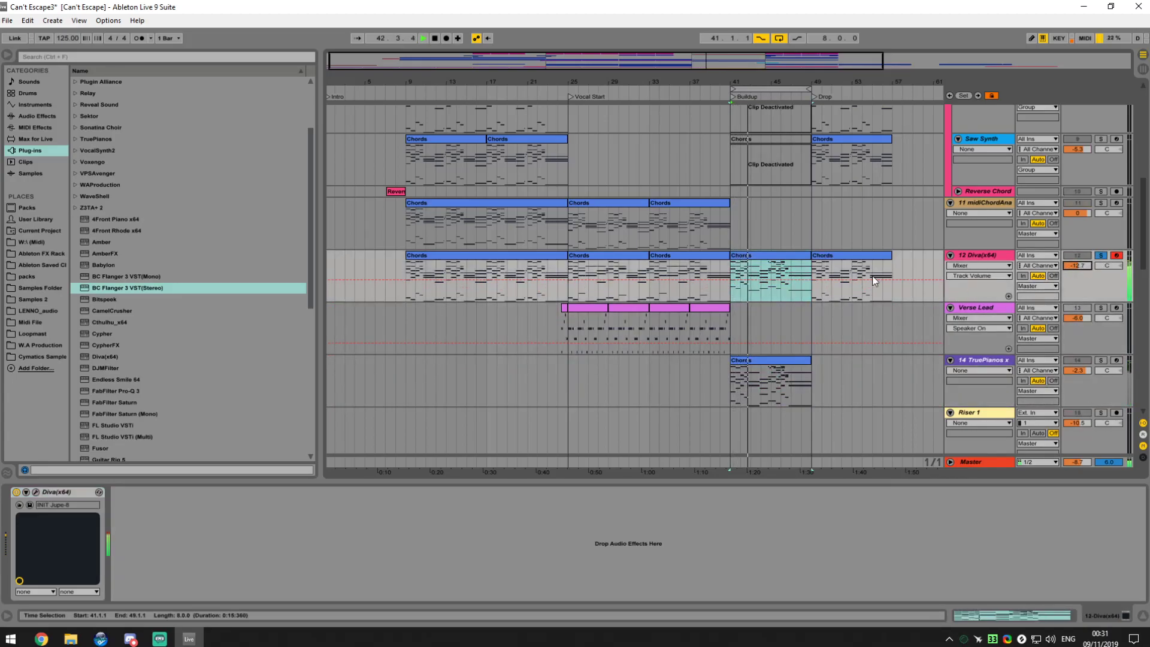
Open the Diva track's buildup chords clip, stop playback and select its final sustained chord notes
double_click(756, 255)
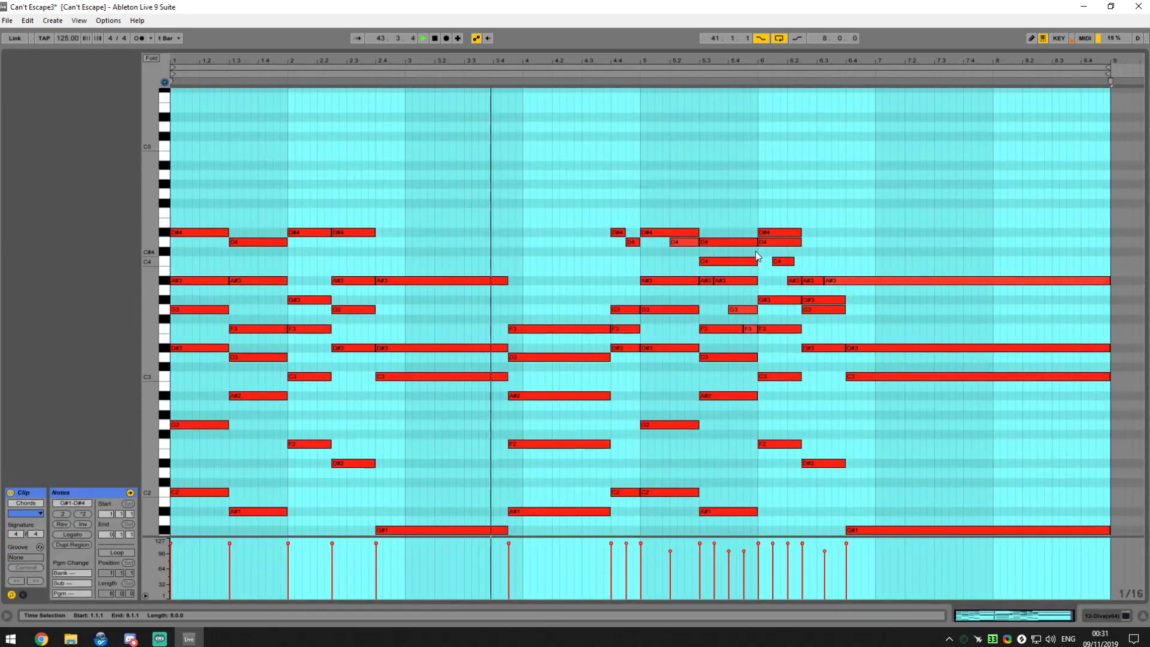
scroll(756, 250, down, 3)
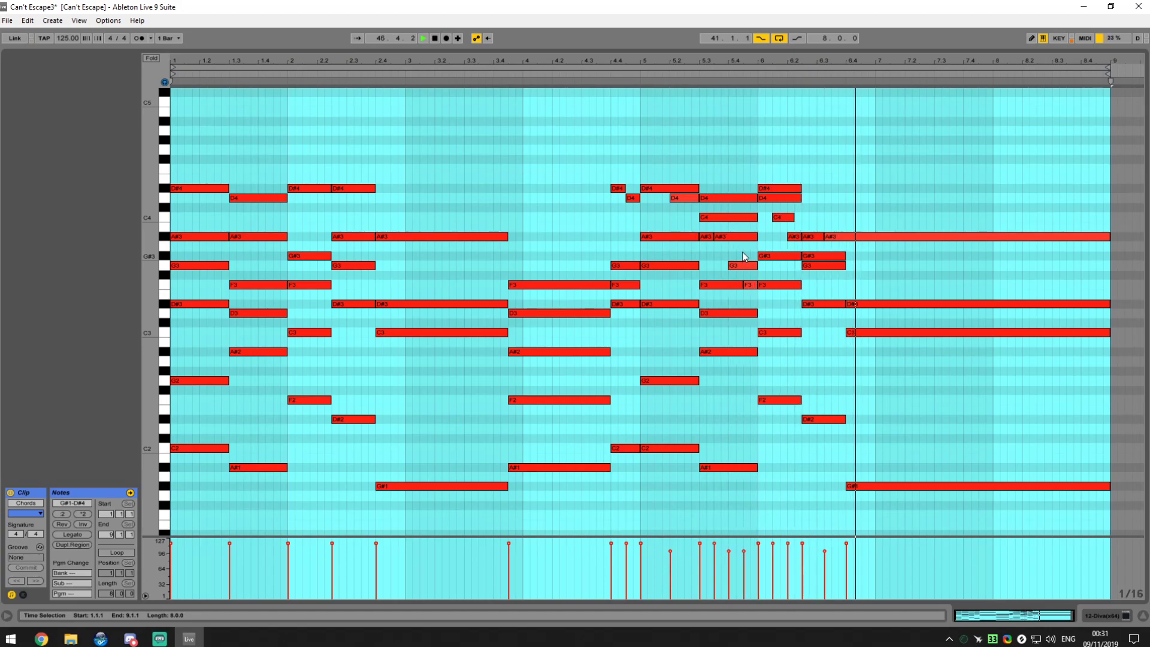
click(835, 151)
key(space)
drag(930, 167, 936, 520)
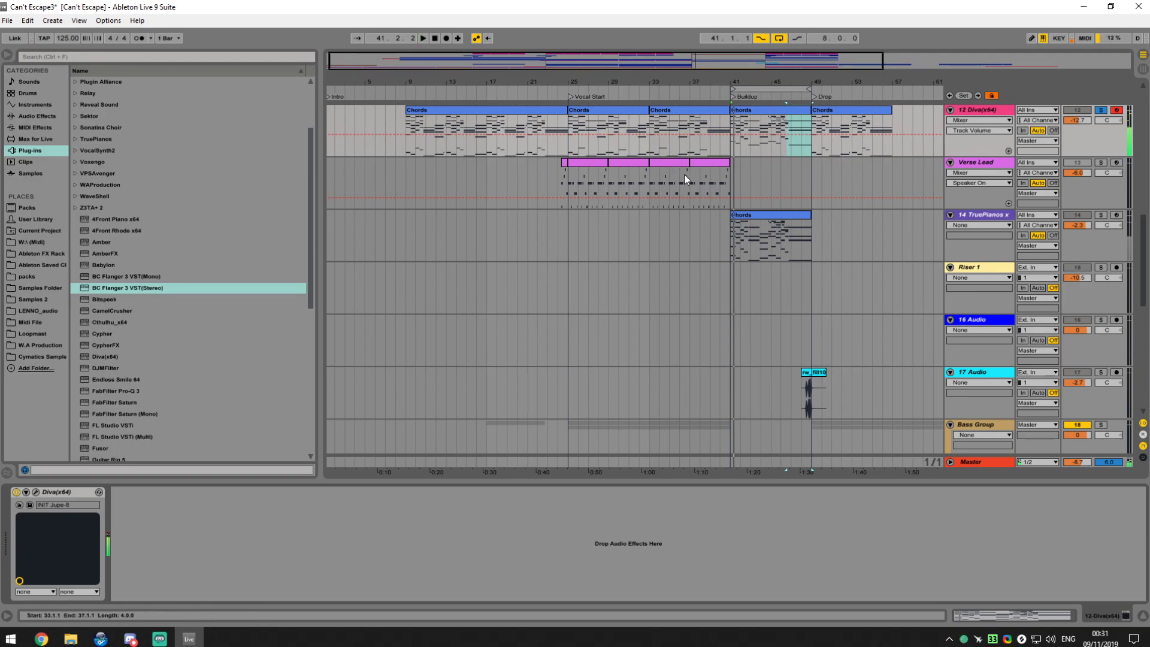
Loop the Vocal Start section from bar 25 to 41 and listen to it with the Diva track unsoloed and switched off
scroll(684, 174, up, 1)
drag(809, 90, 732, 98)
drag(626, 89, 626, 75)
key(space)
click(1101, 158)
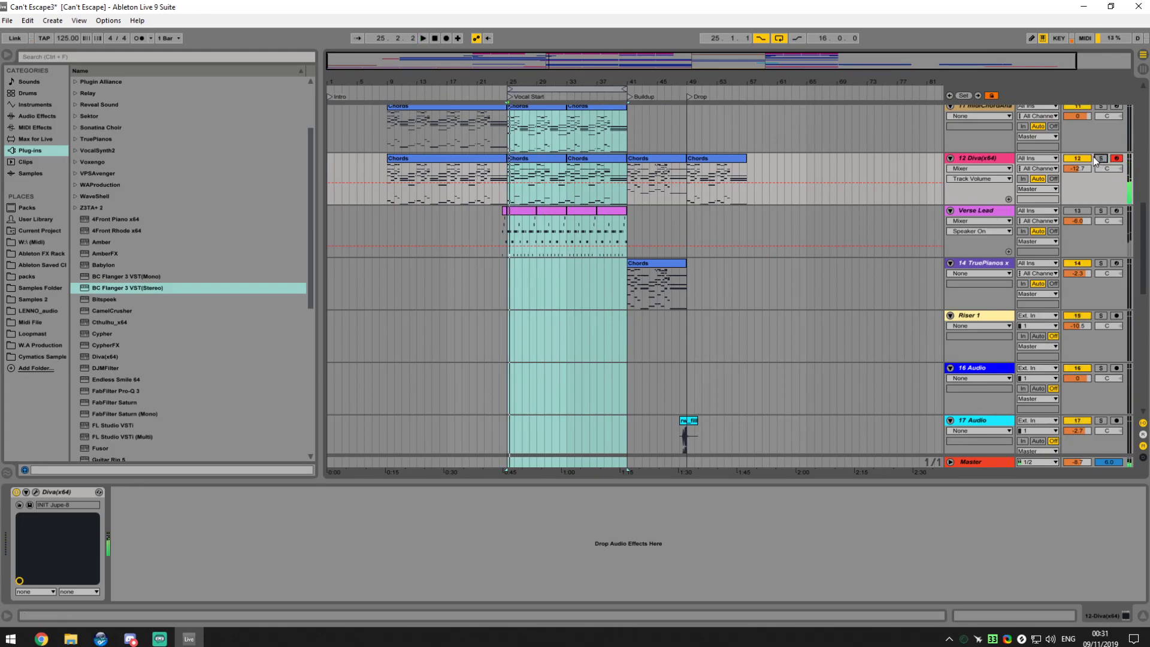
scroll(846, 268, up, 1)
scroll(836, 269, up, 5)
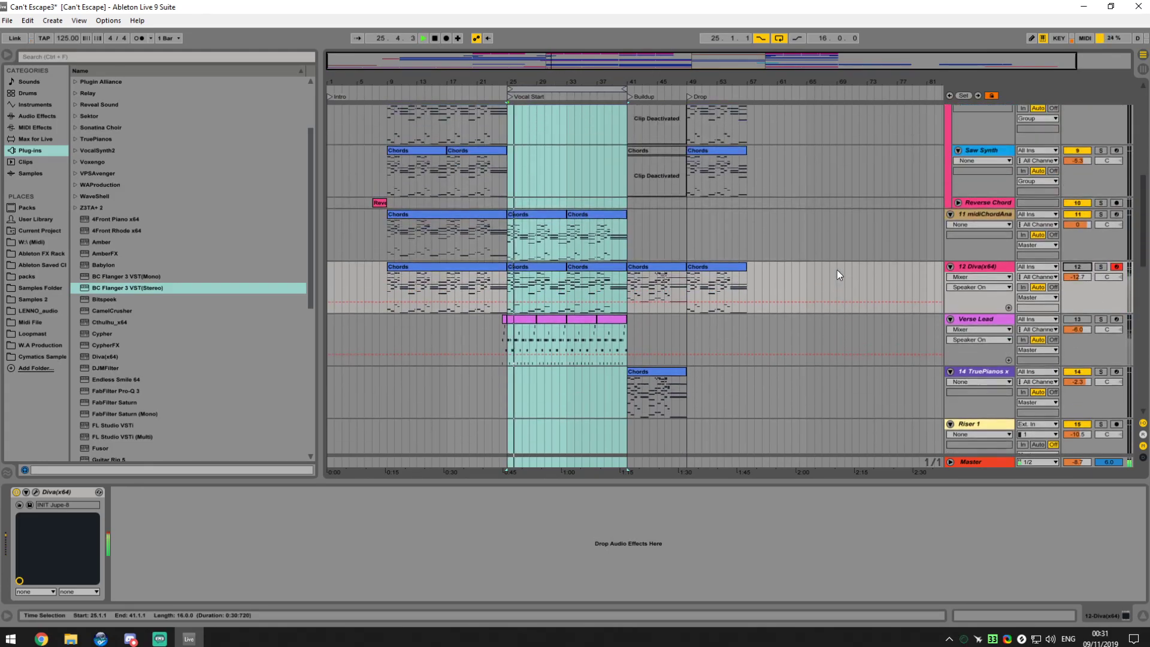
scroll(821, 293, up, 3)
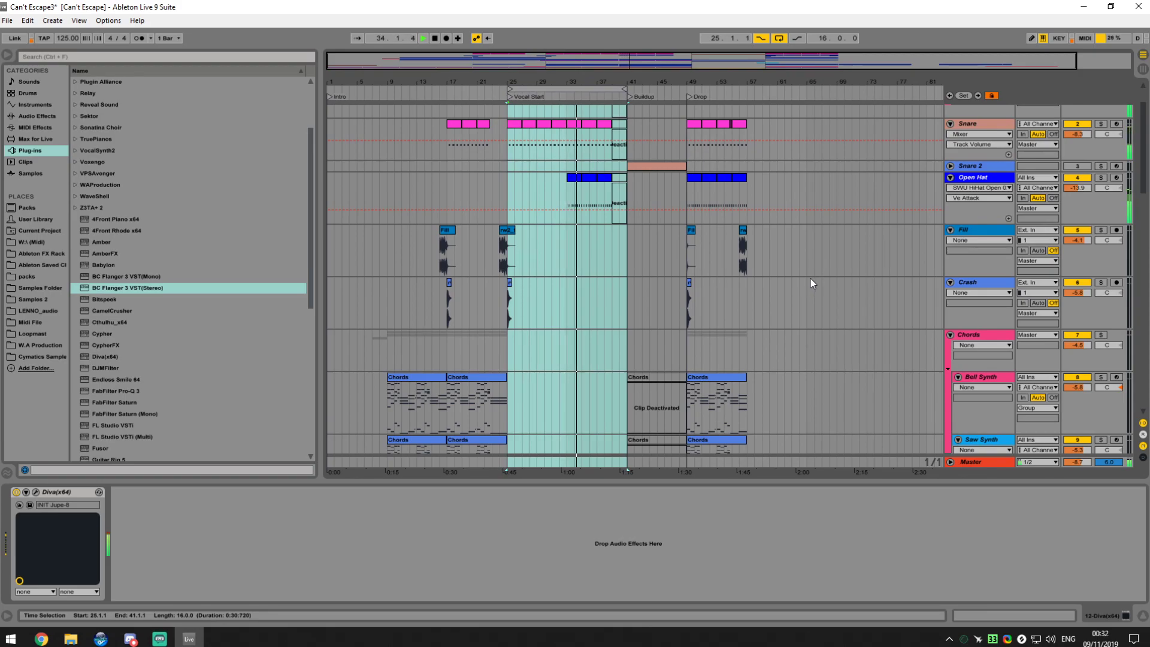
scroll(649, 268, up, 2)
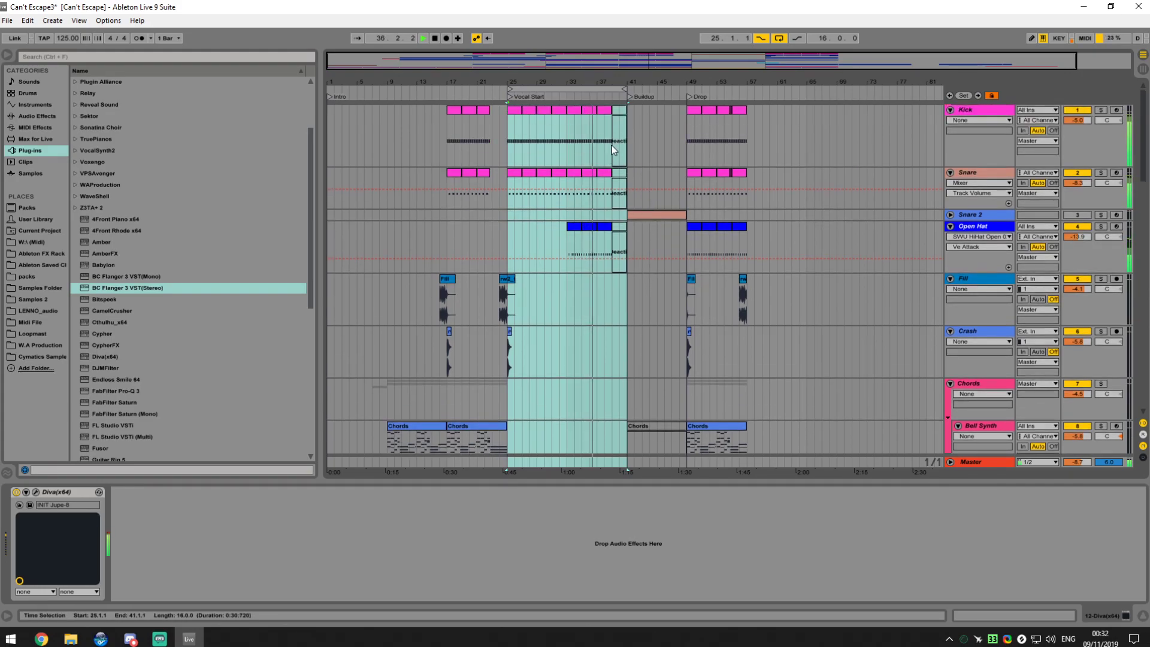
key(space)
Set the loop to the eight-bar Drop section from bar 49 to 57 and play it
drag(692, 172, 742, 170)
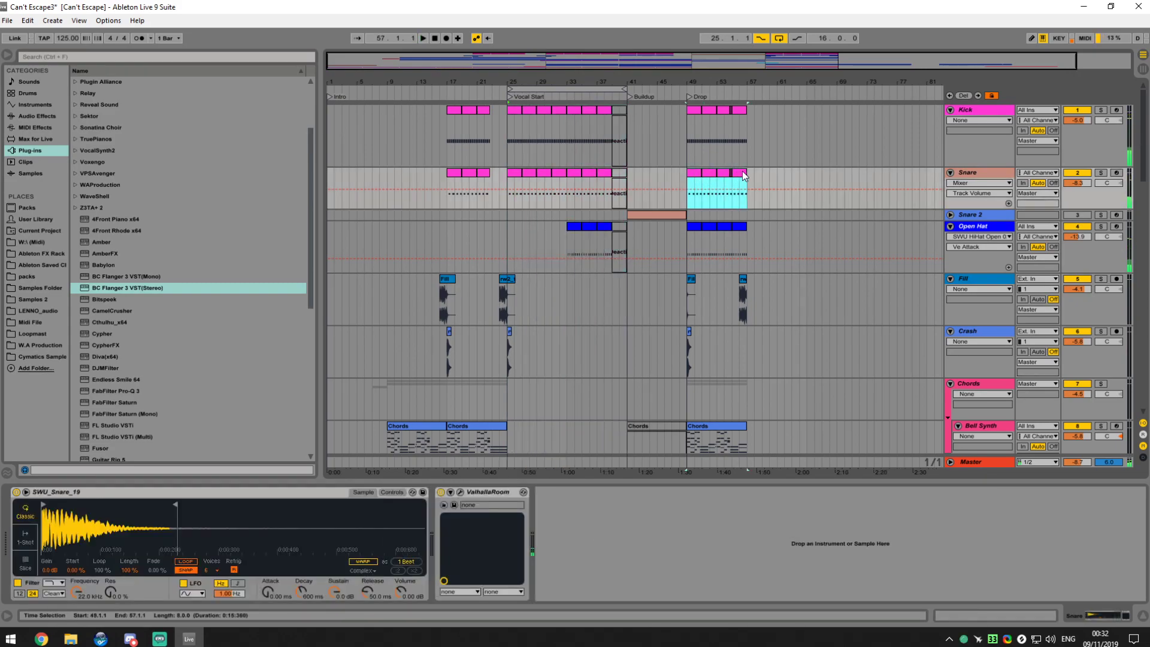
key(ctrl+l)
key(space)
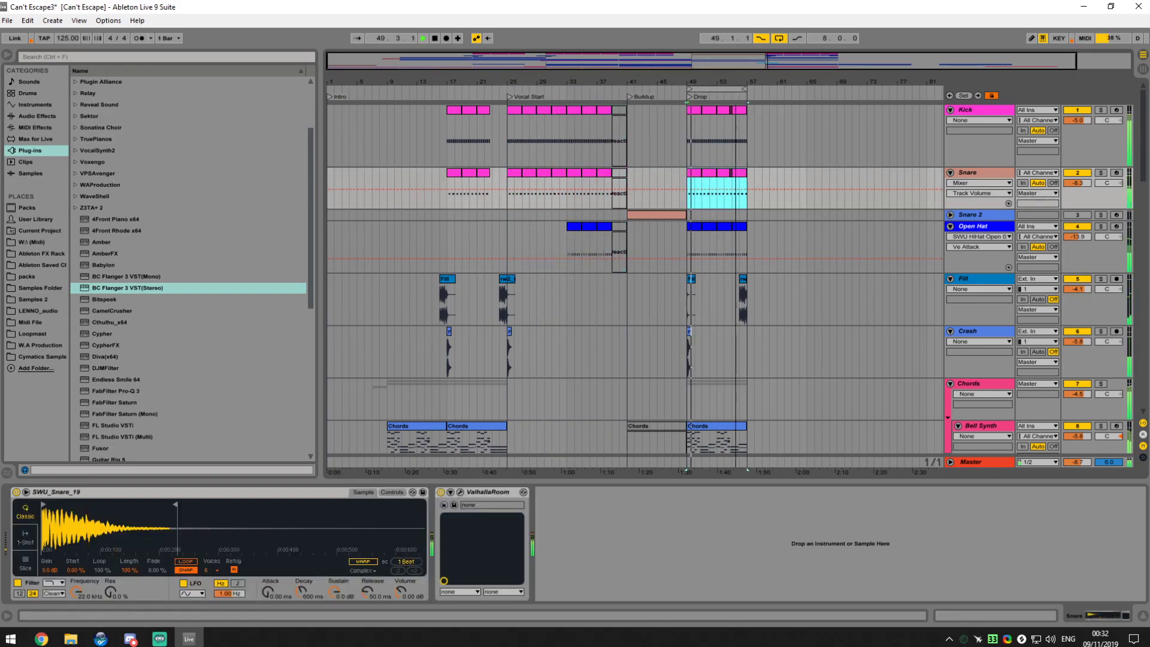
scroll(734, 268, up, 3)
scroll(735, 268, down, 6)
scroll(718, 283, down, 1)
scroll(717, 283, down, 10)
scroll(1032, 404, down, 4)
scroll(806, 336, up, 6)
scroll(729, 296, up, 12)
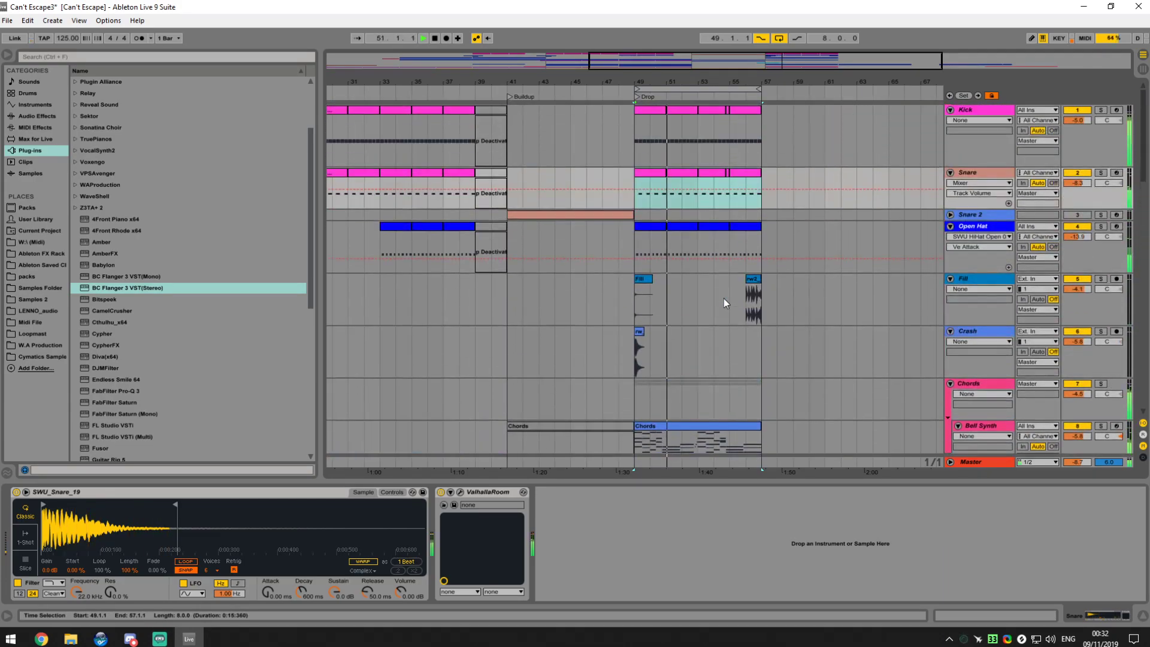
Replace the fragmented Kick clips between bars 53 and 55 of the Drop with one two-bar clip
click(728, 112)
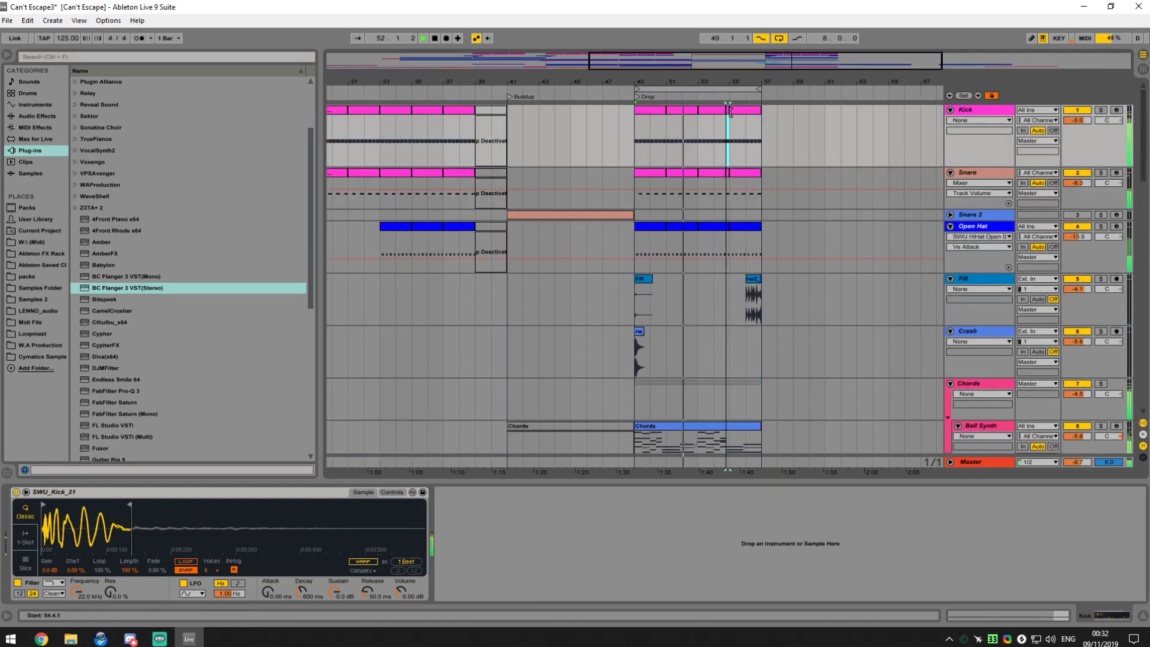
mouse_move(727, 112)
mouse_down()
mouse_move(699, 114)
mouse_move(722, 129)
mouse_up()
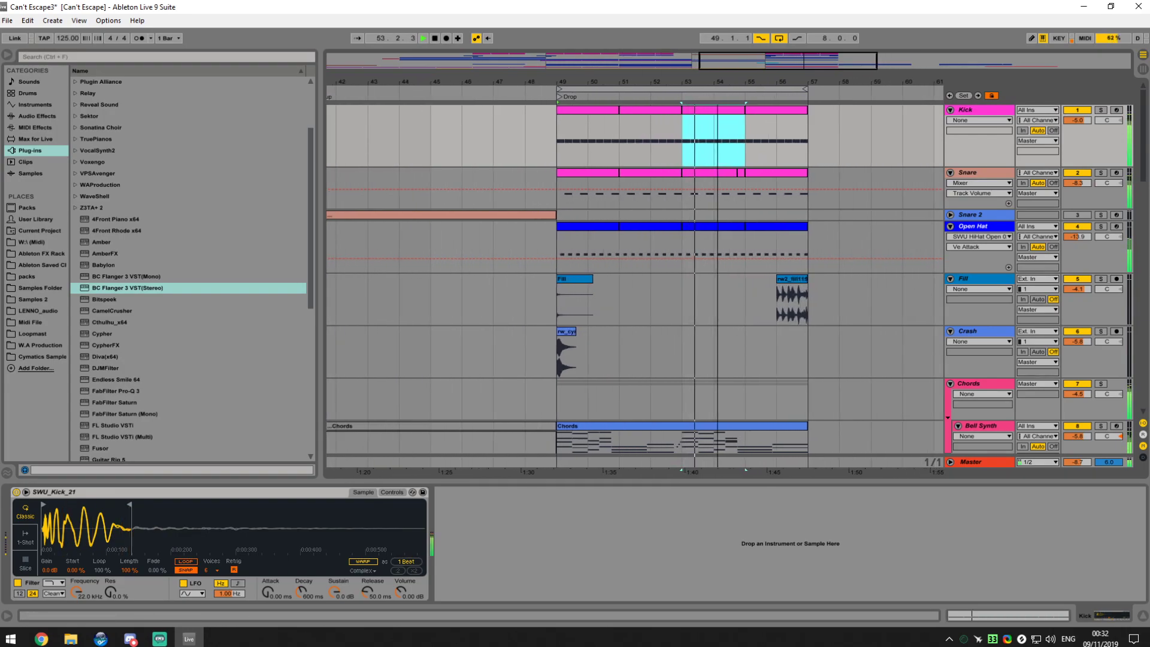
Group the Kick, Snare, Snare 2 and Open Hat tracks into a group named Drums
click(981, 225)
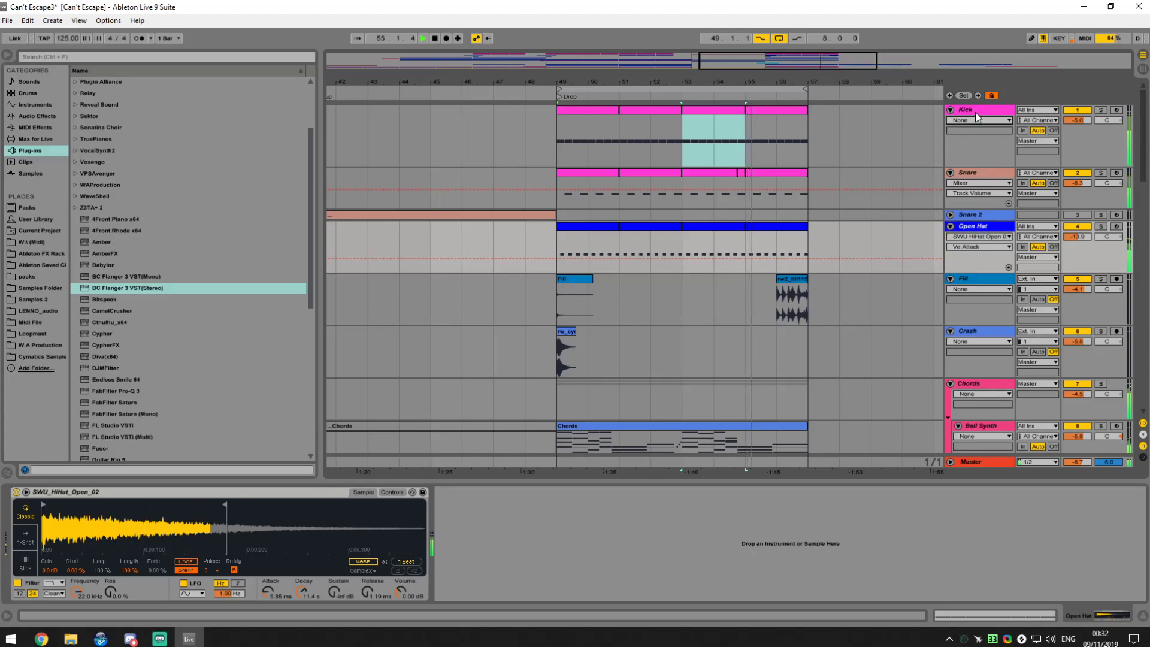
click(972, 111)
shift+click(979, 227)
key(ctrl+g)
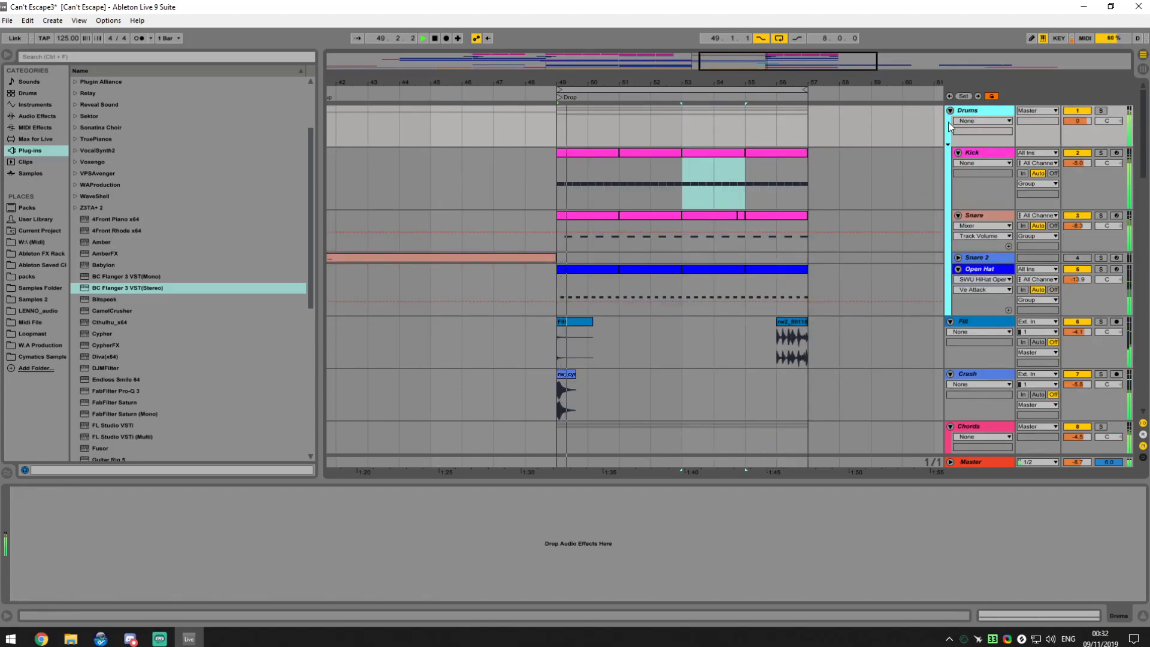
scroll(807, 193, down, 3)
scroll(803, 214, up, 3)
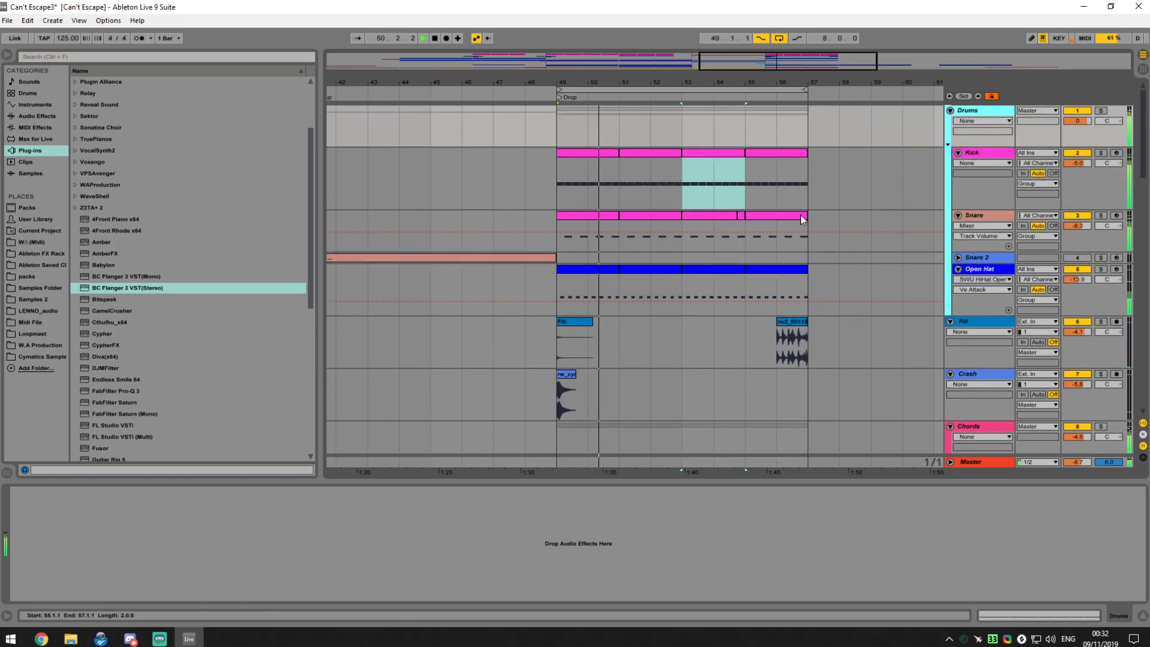
Collapse the Fill and Crash tracks in the arrangement
click(950, 320)
scroll(833, 327, down, 9)
scroll(830, 328, down, 7)
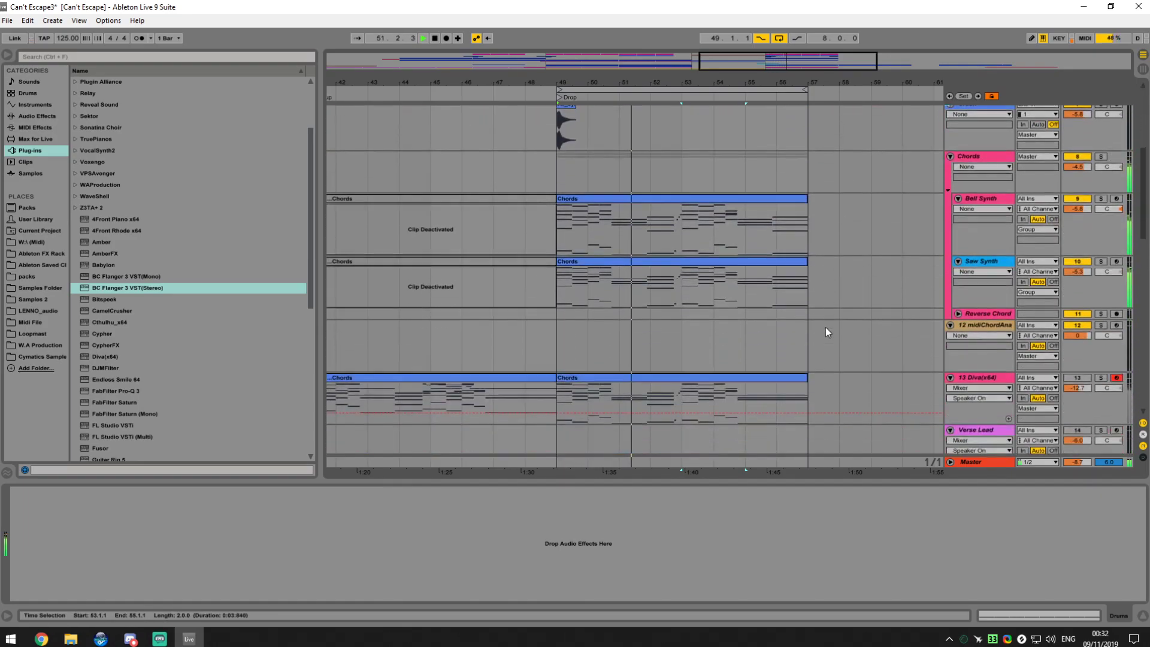
scroll(997, 246, up, 3)
click(951, 177)
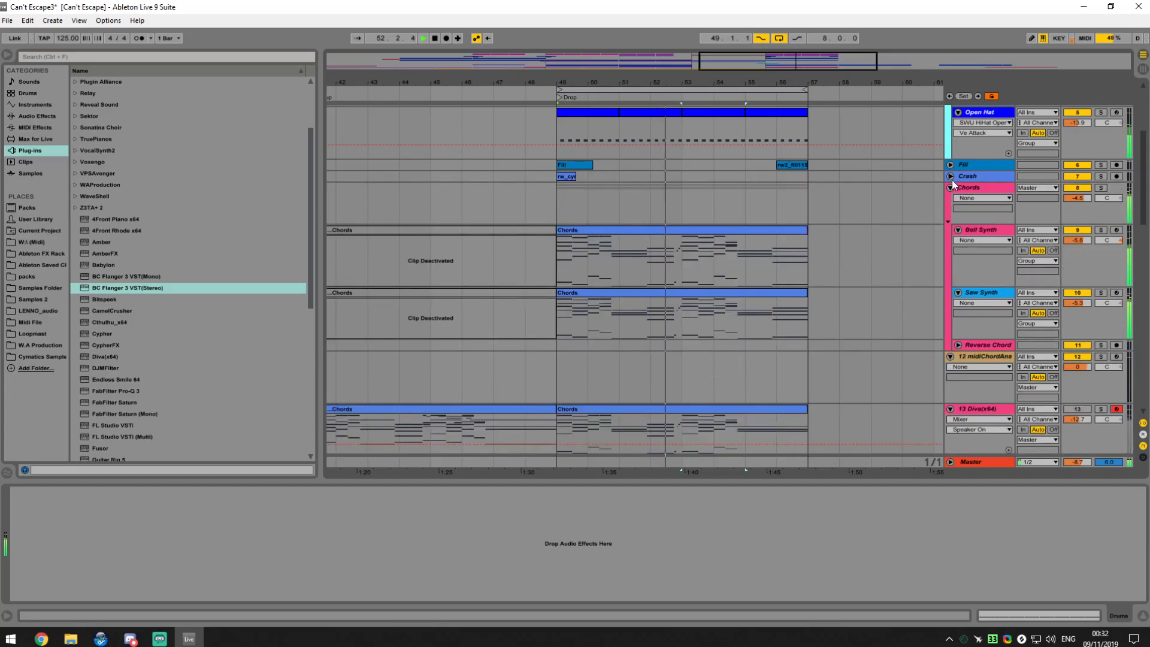
Audition the Bass Group in solo during the Drop, unsolo it and set the Master volume to -6.2 dB
scroll(788, 236, down, 3)
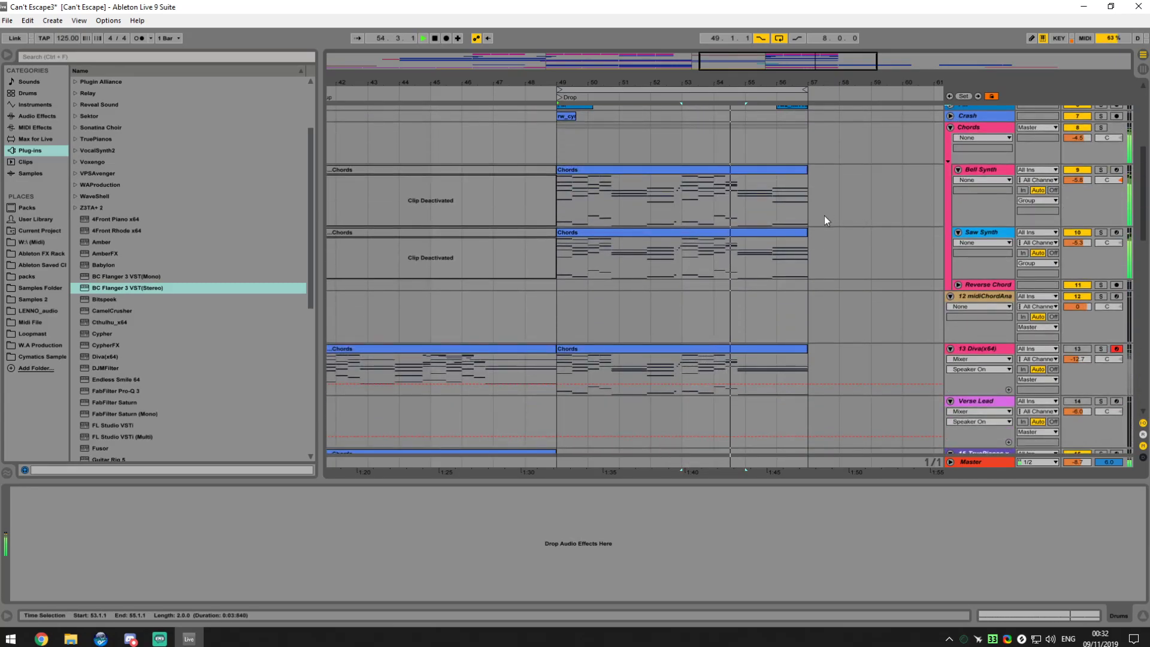
scroll(824, 218, down, 3)
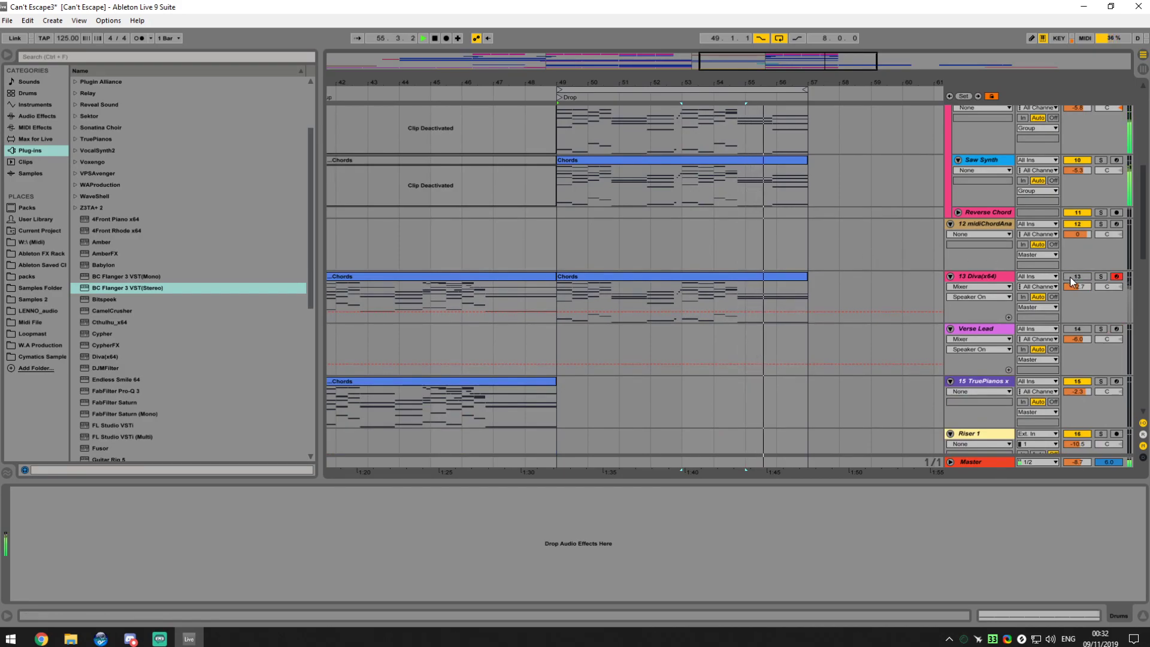
scroll(690, 206, down, 12)
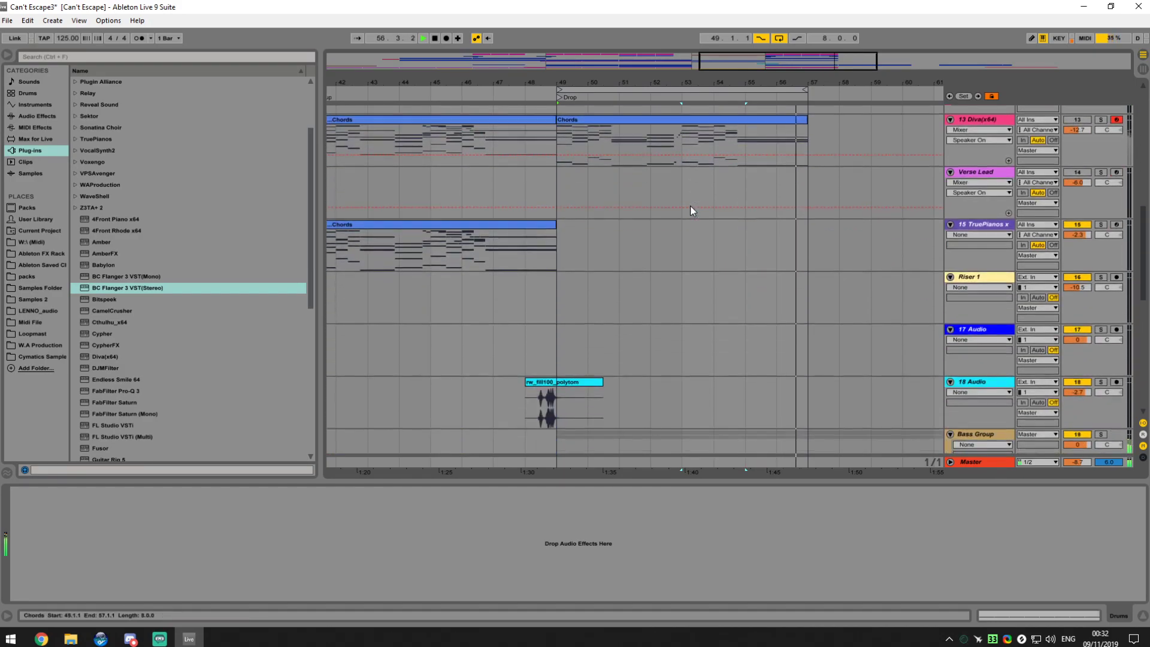
click(1104, 277)
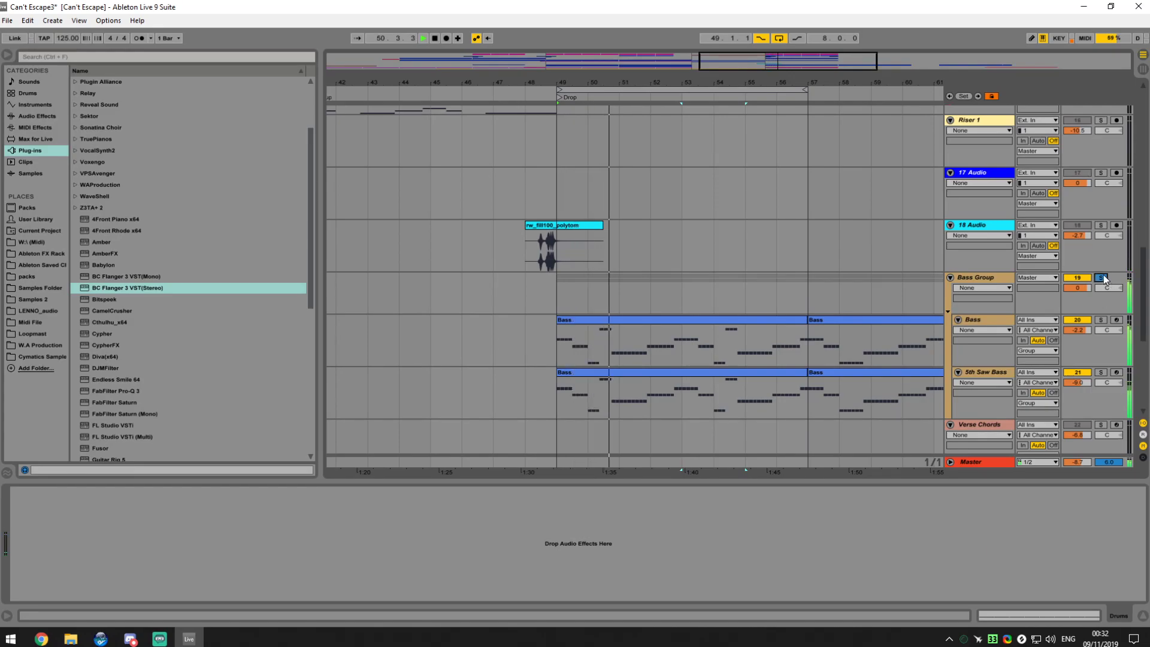
click(1104, 276)
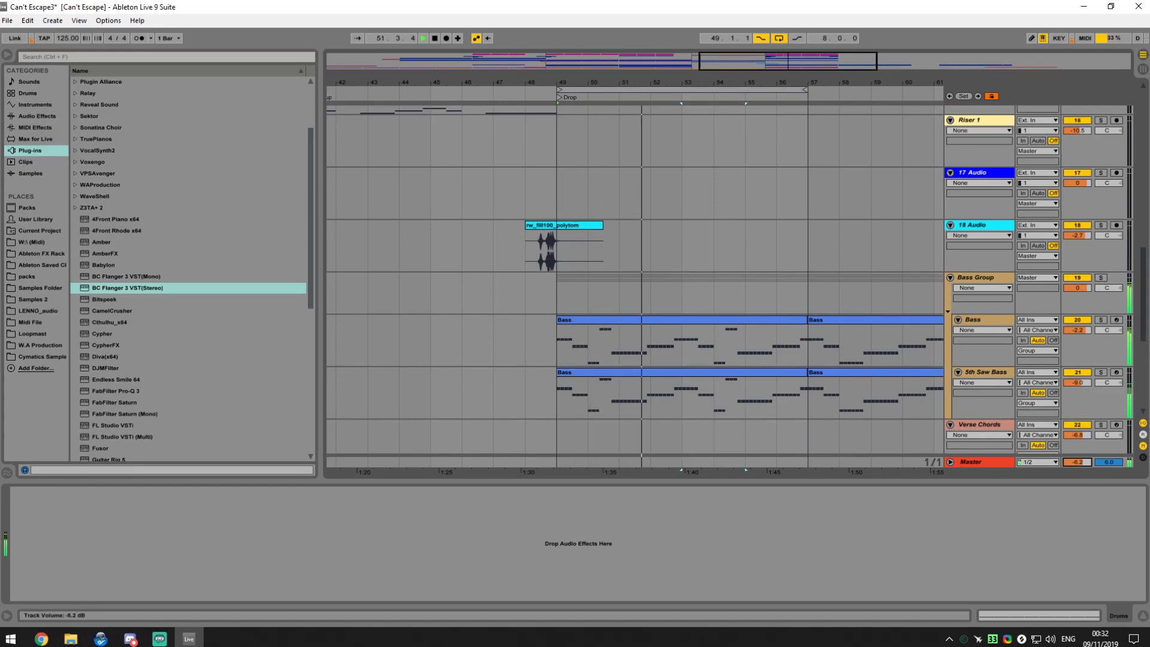
key(space)
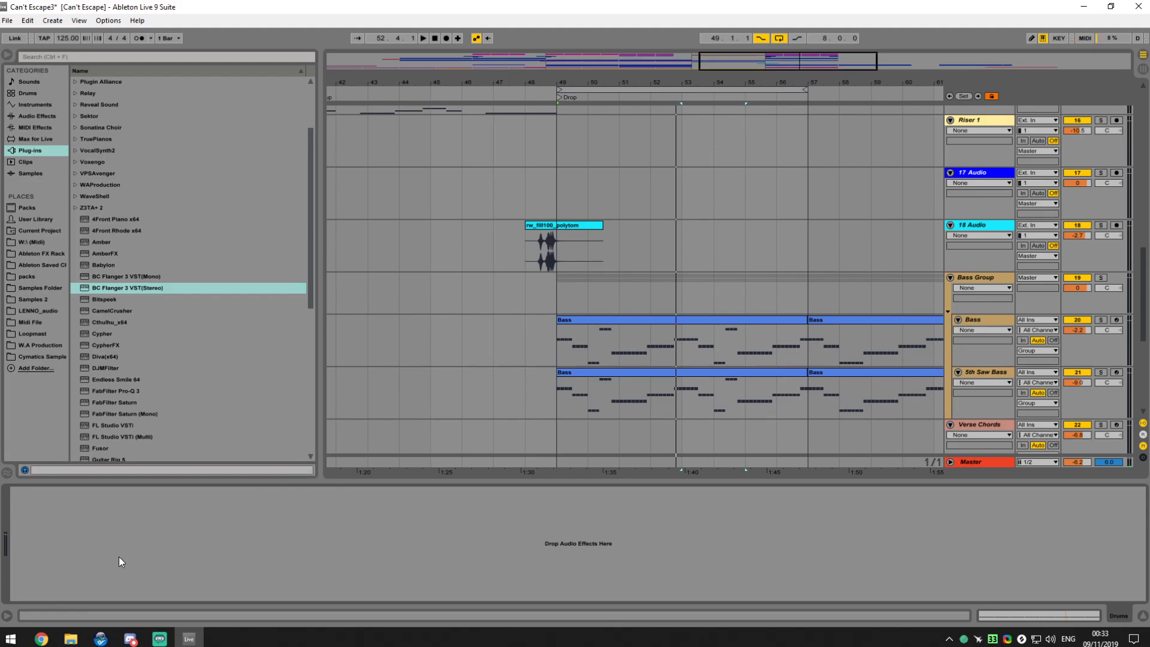
click(41, 638)
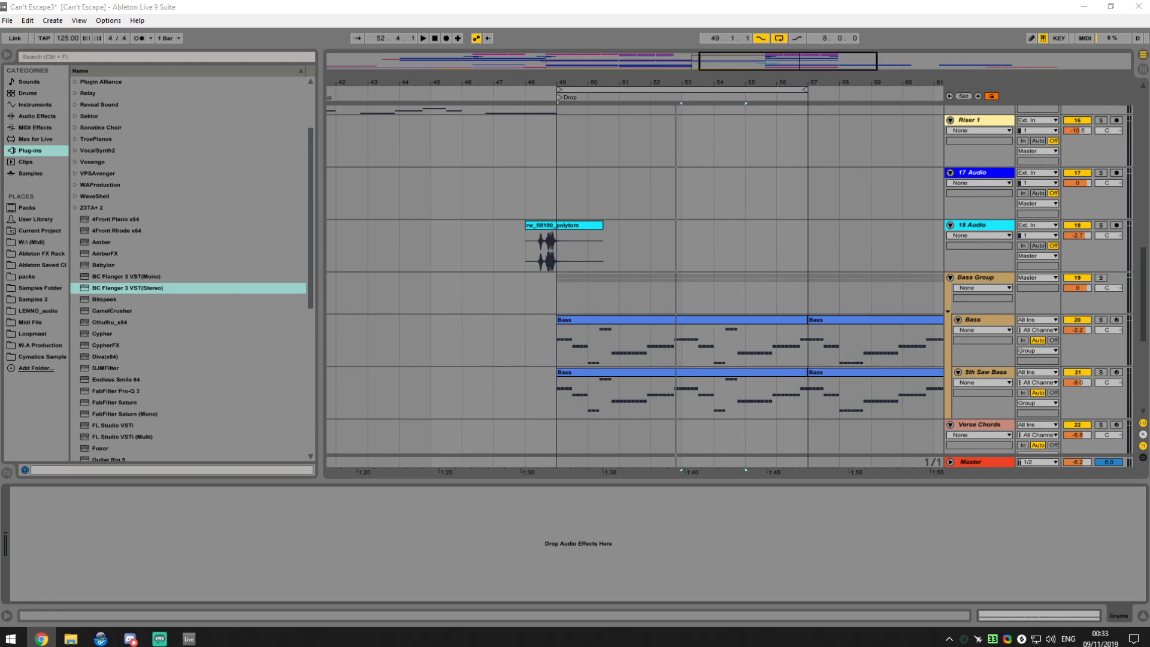
click(798, 473)
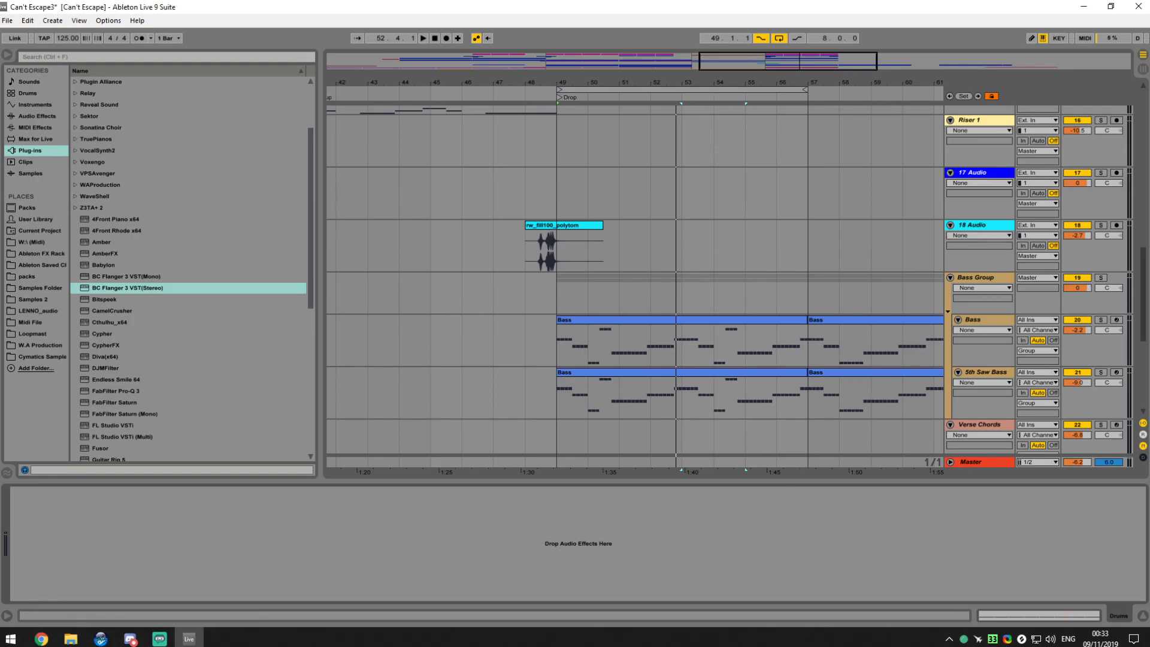
Copy the verse vocal clip that ends at bar 41 into the Drop, spanning bars 49 to 65
key(space)
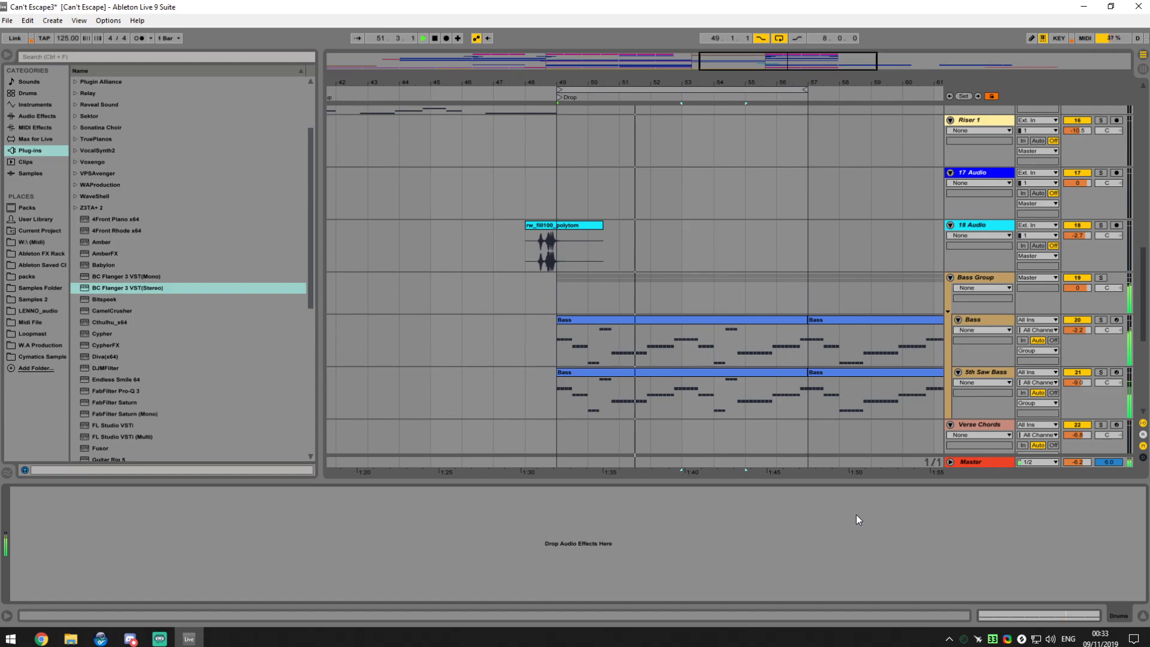
scroll(649, 304, down, 5)
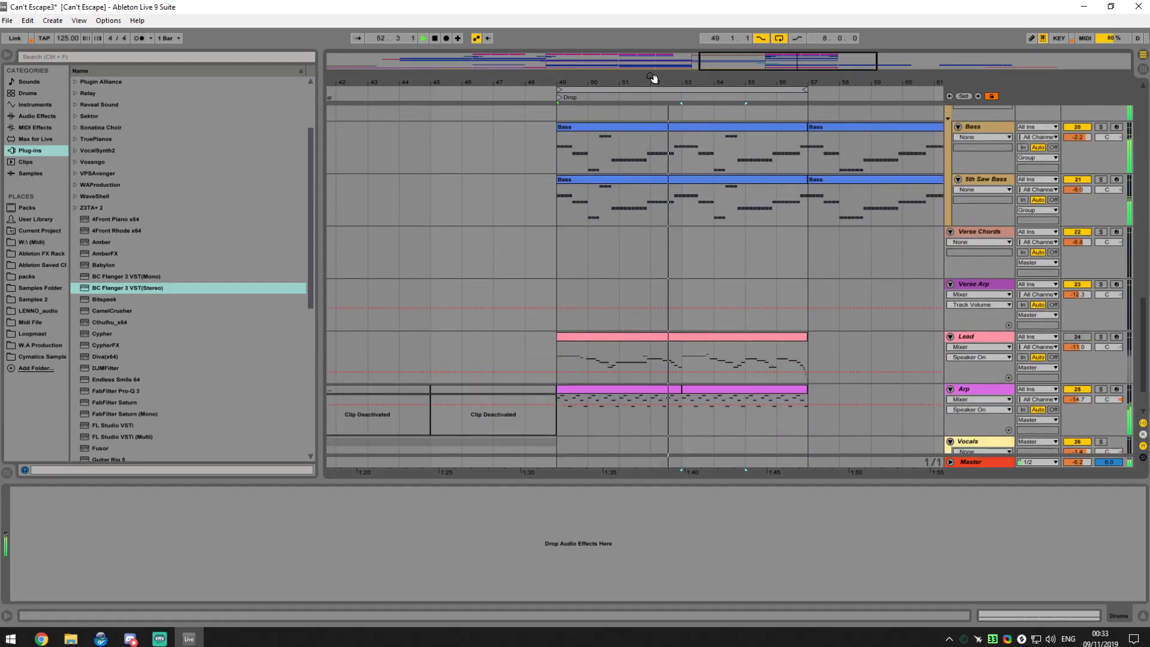
drag(650, 77, 650, 60)
scroll(625, 288, down, 2)
key(space)
click(584, 333)
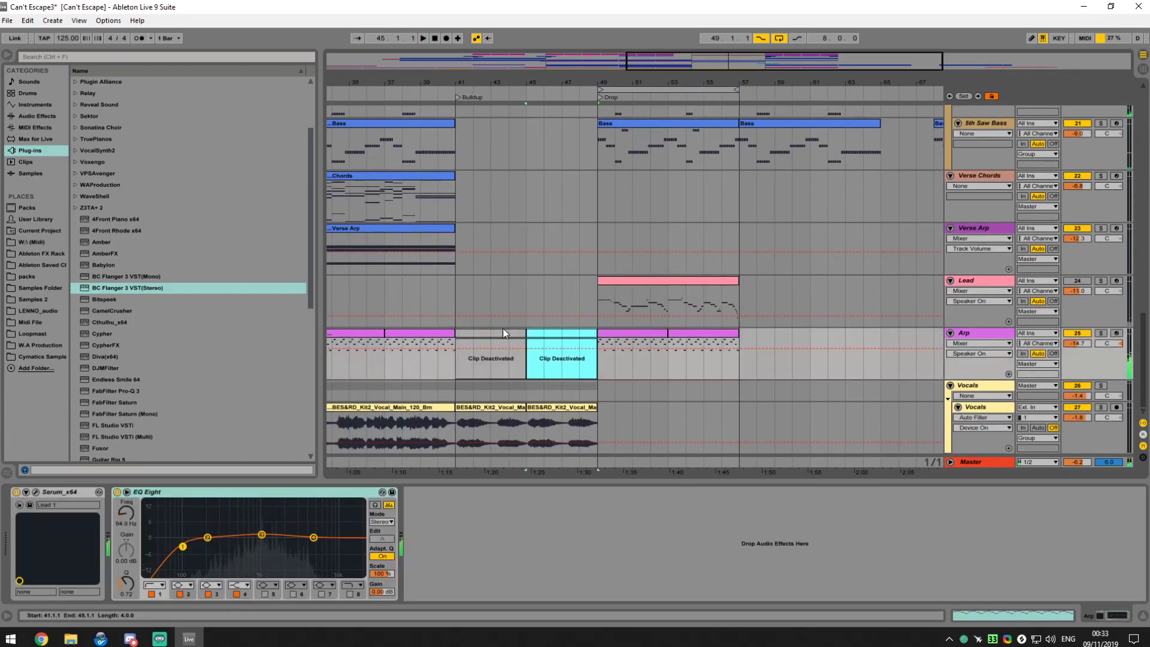
click(553, 408)
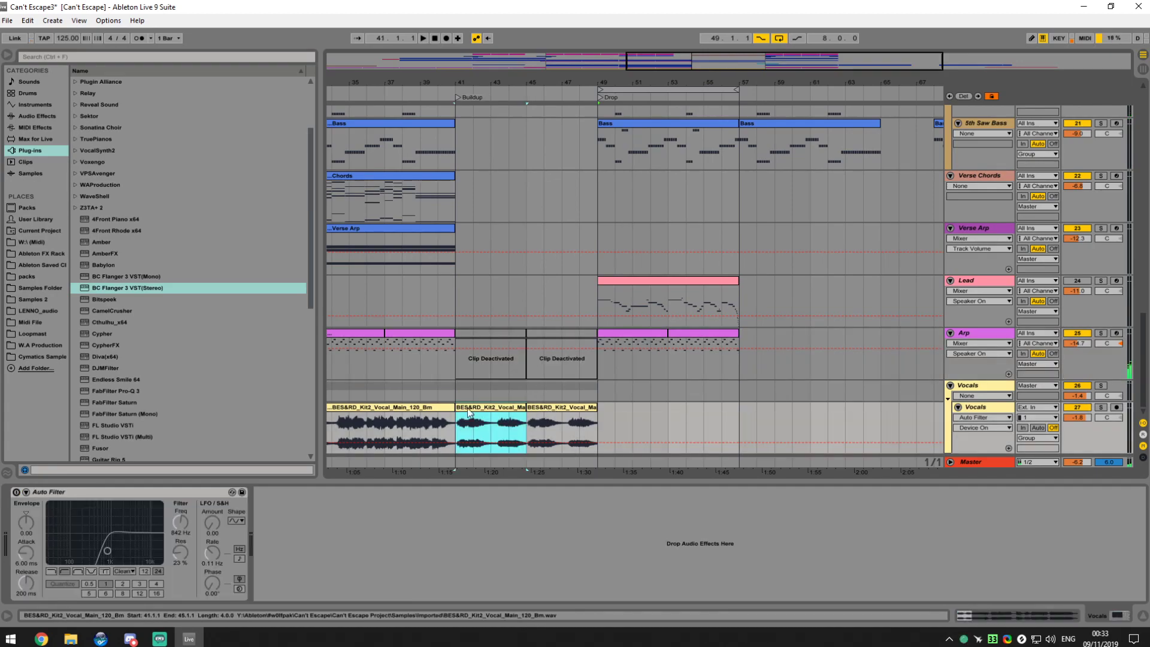
click(372, 407)
drag(371, 407, 804, 412)
key(space)
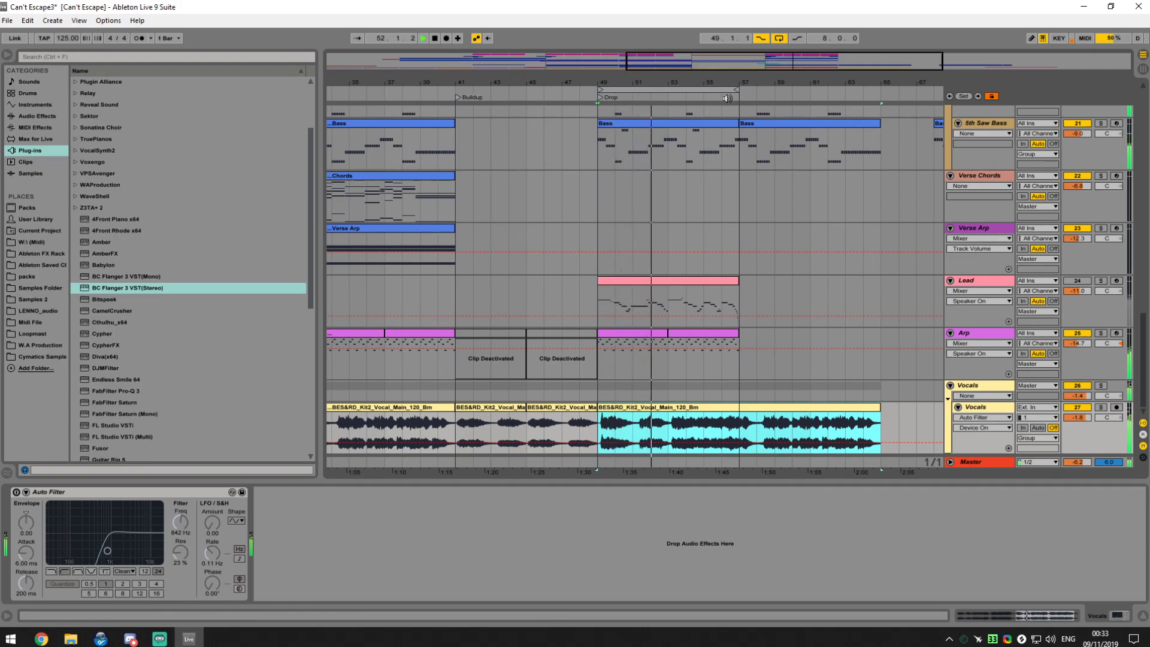
Extend the Drop loop to 16 bars from bar 49 and toggle the Lead track off and on while it plays
drag(736, 93, 880, 91)
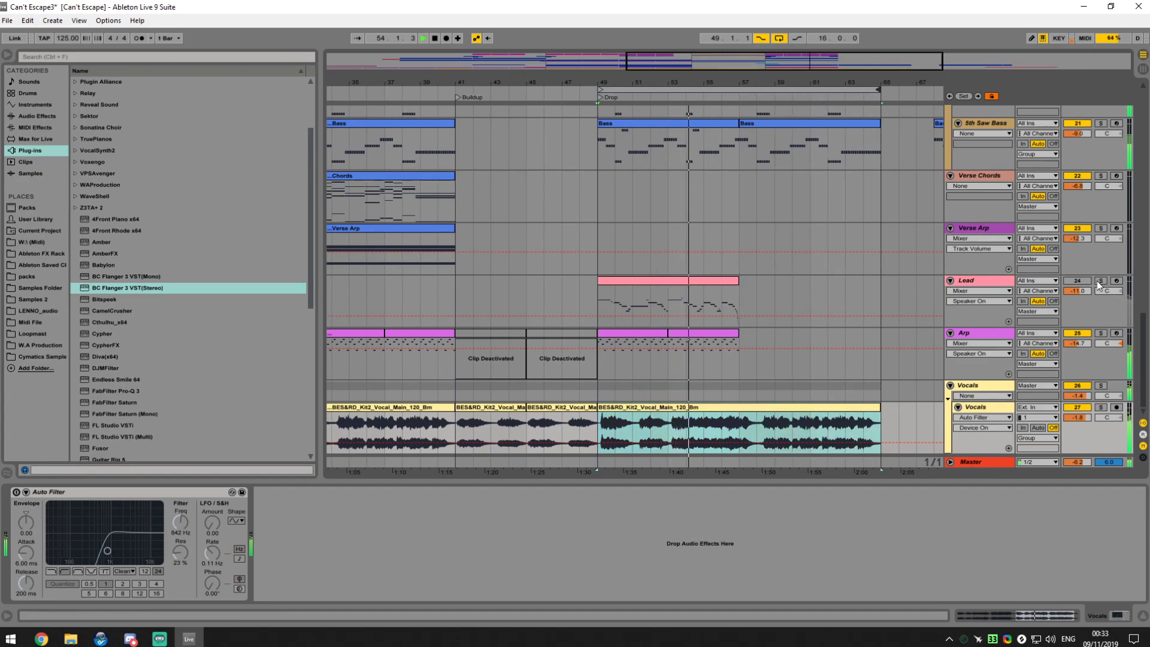
click(1072, 288)
click(1072, 282)
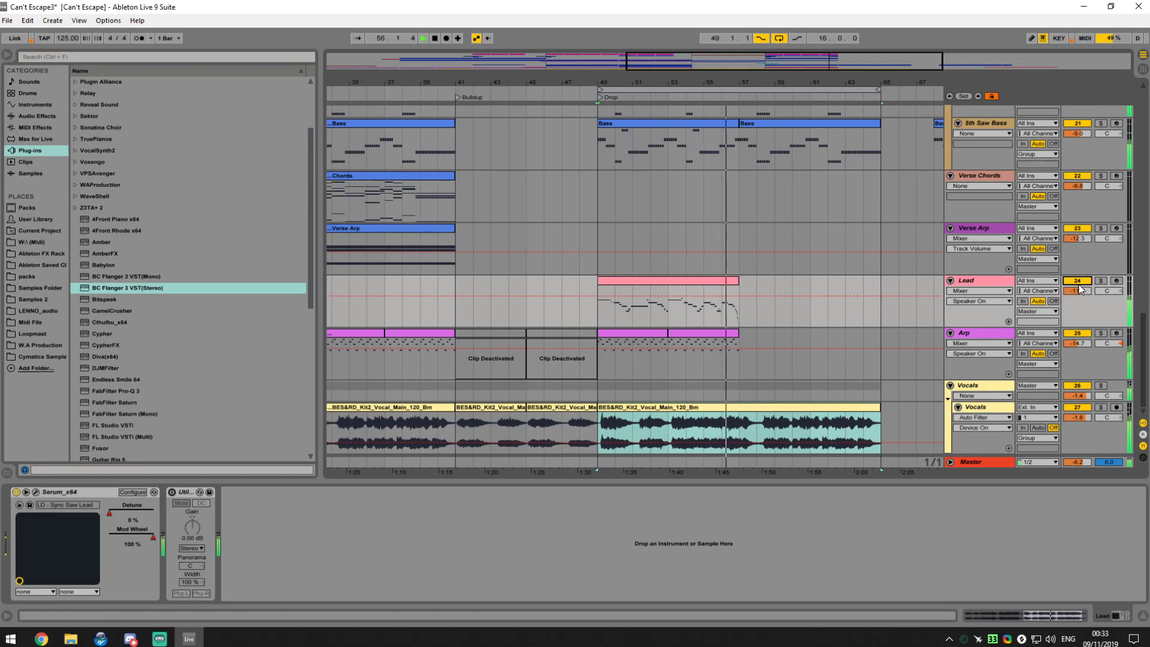
Duplicate the Drop's Arp, Bell Synth and Saw Synth clips into bars 57 to 65
click(650, 333)
scroll(712, 305, up, 5)
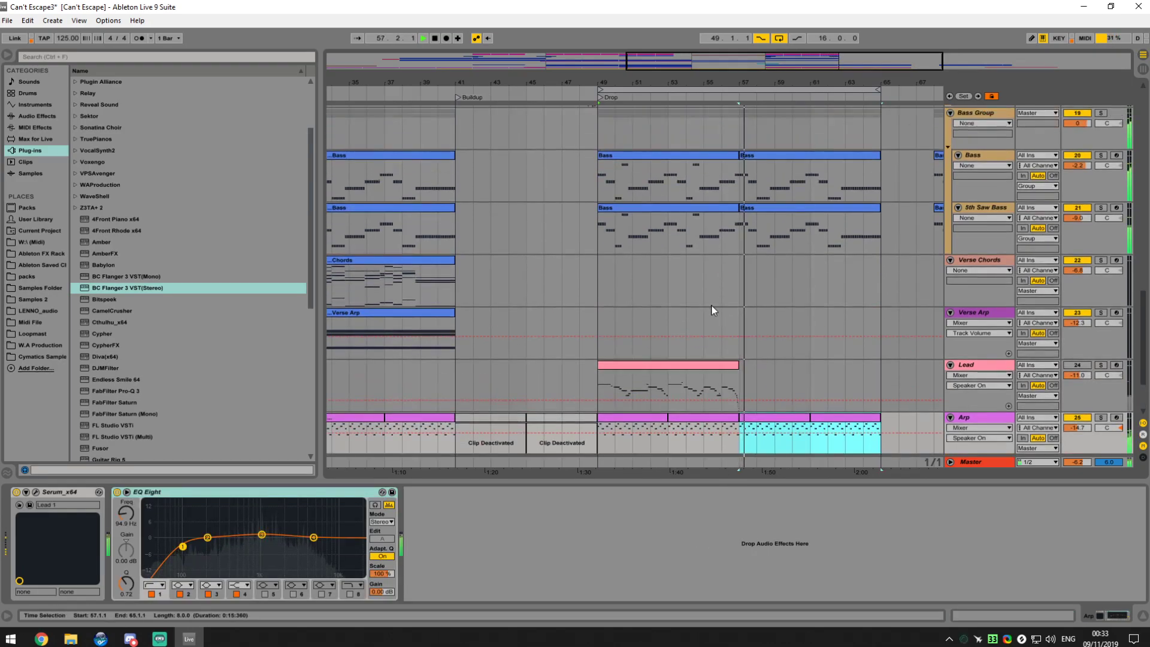
scroll(732, 290, up, 8)
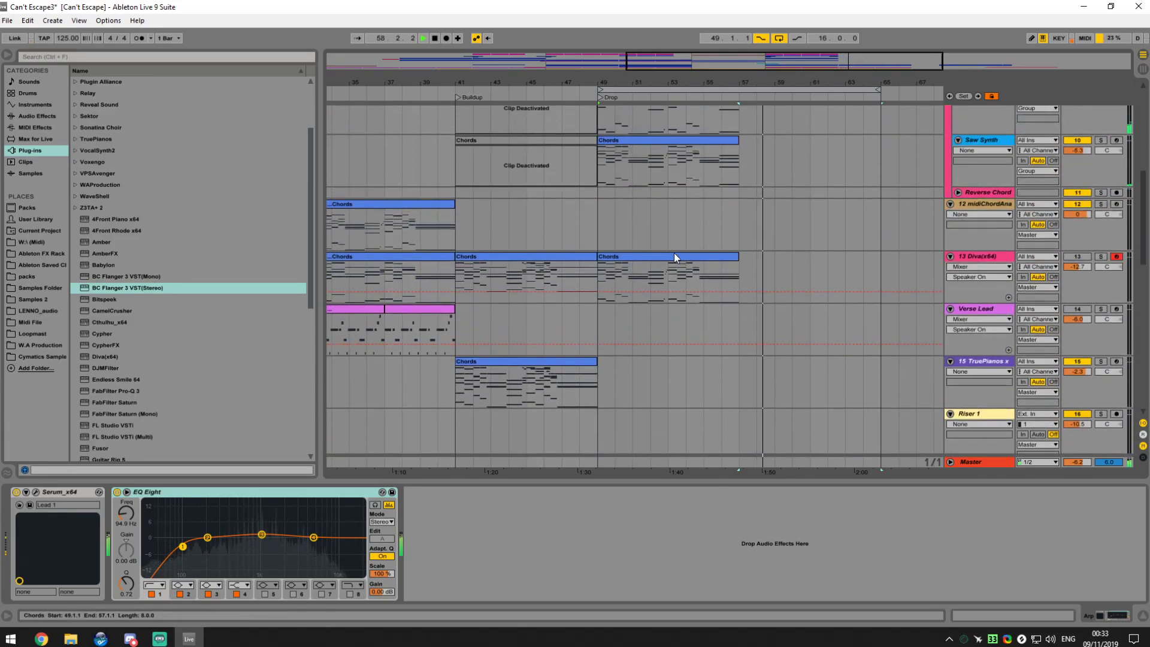
scroll(694, 278, up, 2)
click(693, 272)
shift+click(690, 212)
key(ctrl+d)
Repeat the two-bar Kick, Snare and Open Hat clips from bar 57 until they fill the Drop up to bar 65
scroll(706, 236, up, 4)
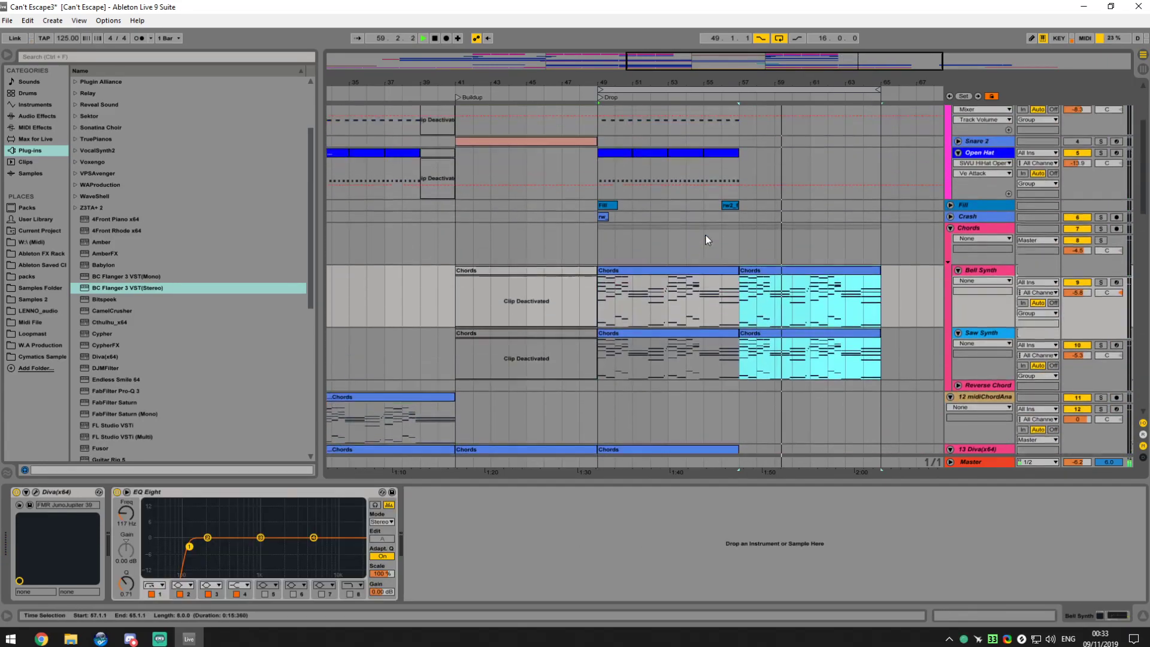
scroll(723, 210, up, 2)
click(721, 267)
shift+click(722, 153)
key(ctrl+d)
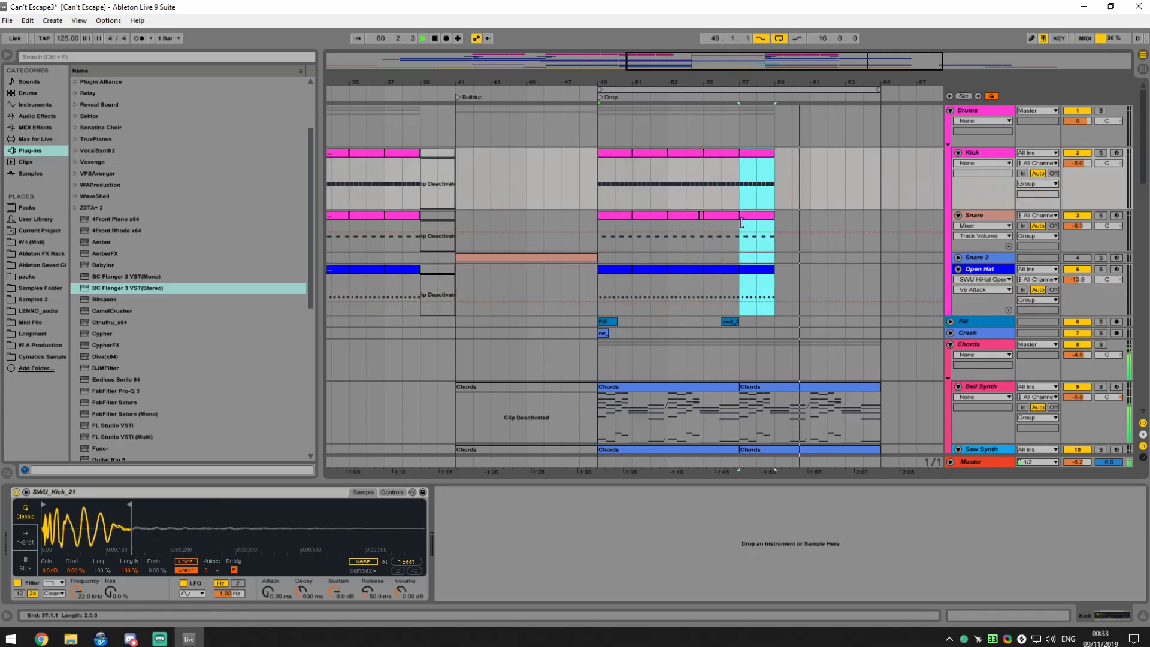
key(ctrl+d)
key(ctrl+d)
key(ctrl+d)
key(ctrl+d)
key(ctrl+z)
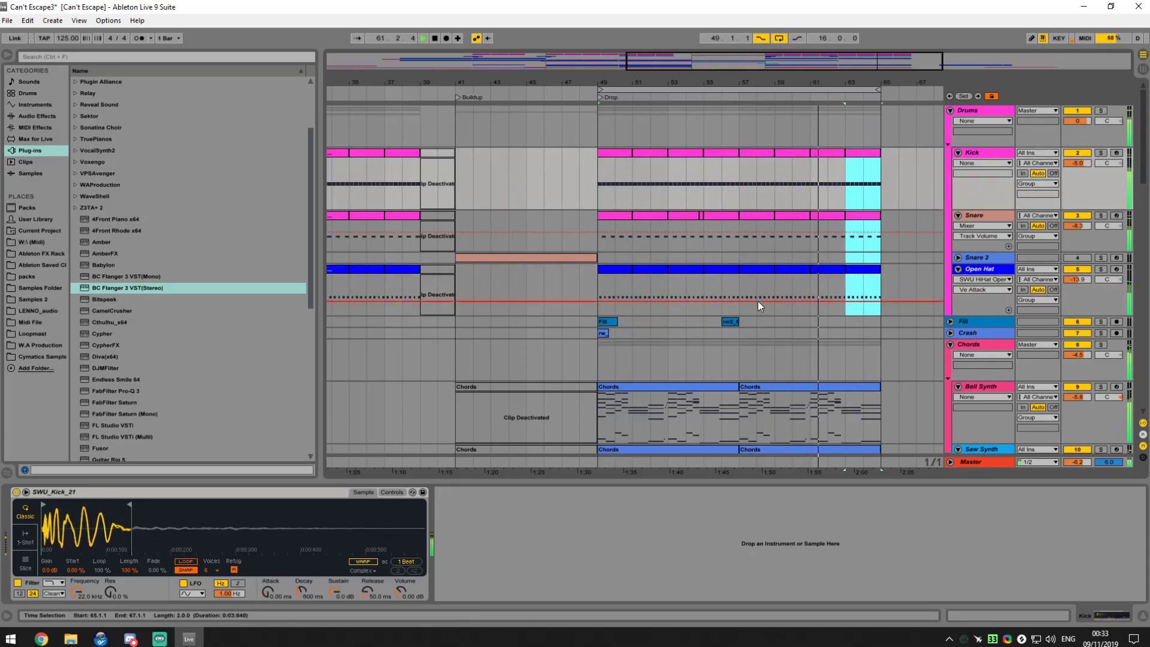
Copy the Crash clip from the start of the Drop to bar 57
click(735, 323)
drag(604, 334, 744, 337)
scroll(852, 333, down, 10)
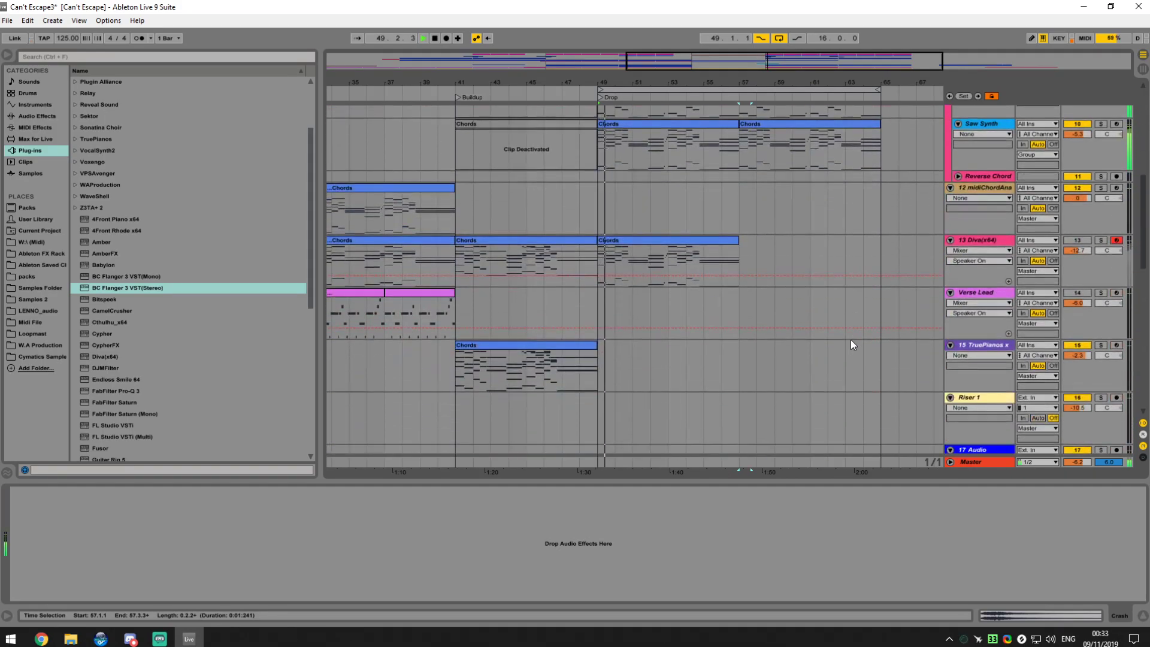
Replace the Bell Synth and Saw Synth chord clips at bar 57 with copies of their bar 17 to 25 clips and play from bar 57
click(430, 187)
scroll(843, 291, up, 4)
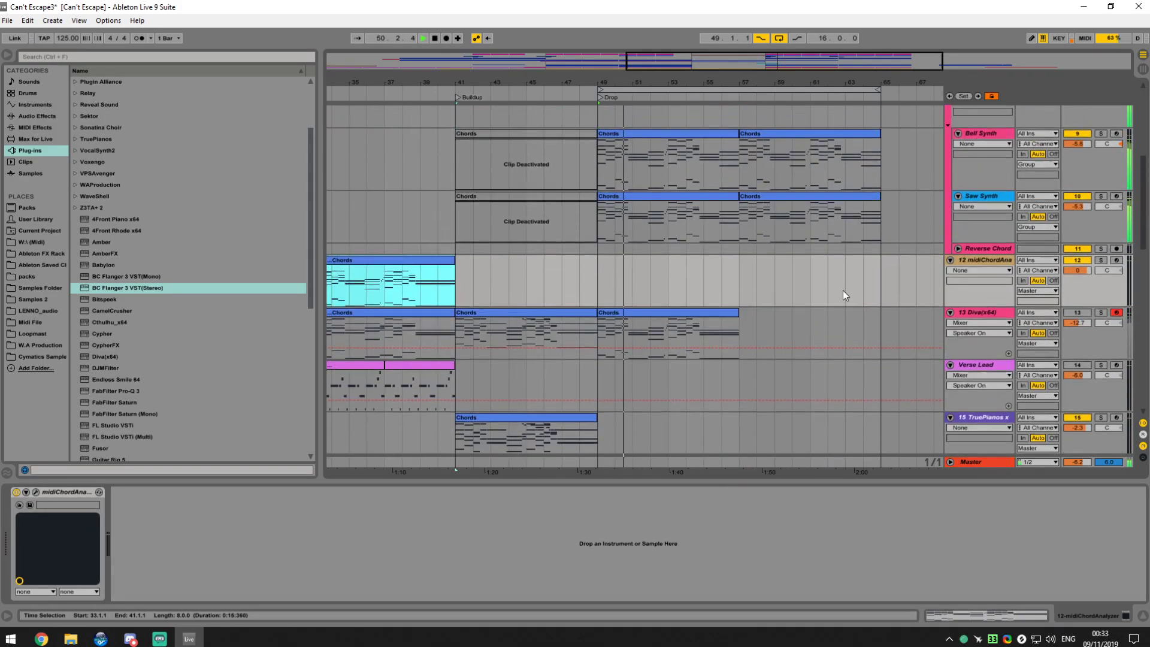
click(800, 183)
drag(673, 82, 673, 39)
key(space)
click(463, 222)
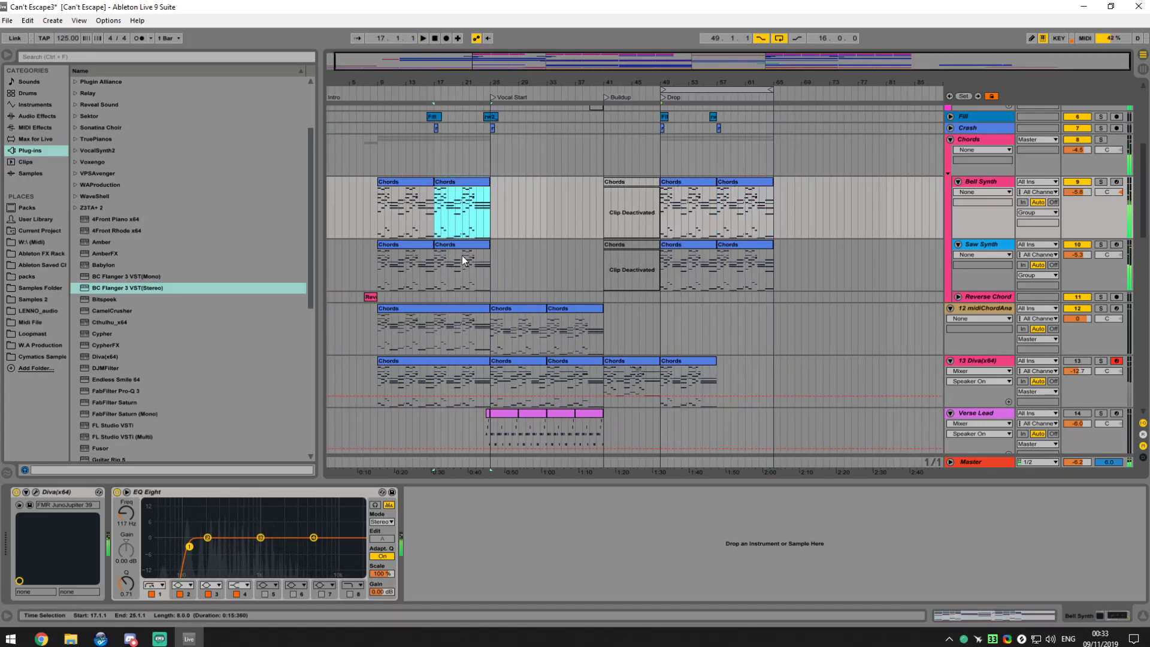
click(749, 184)
click(461, 263)
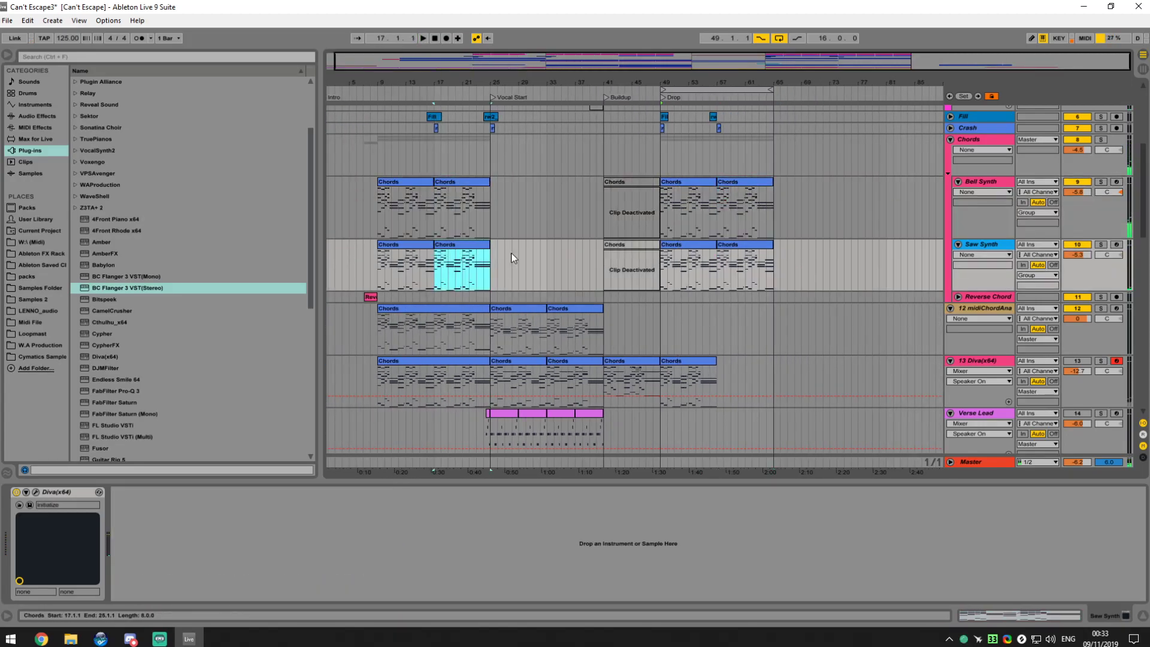
click(746, 263)
scroll(727, 340, down, 5)
key(space)
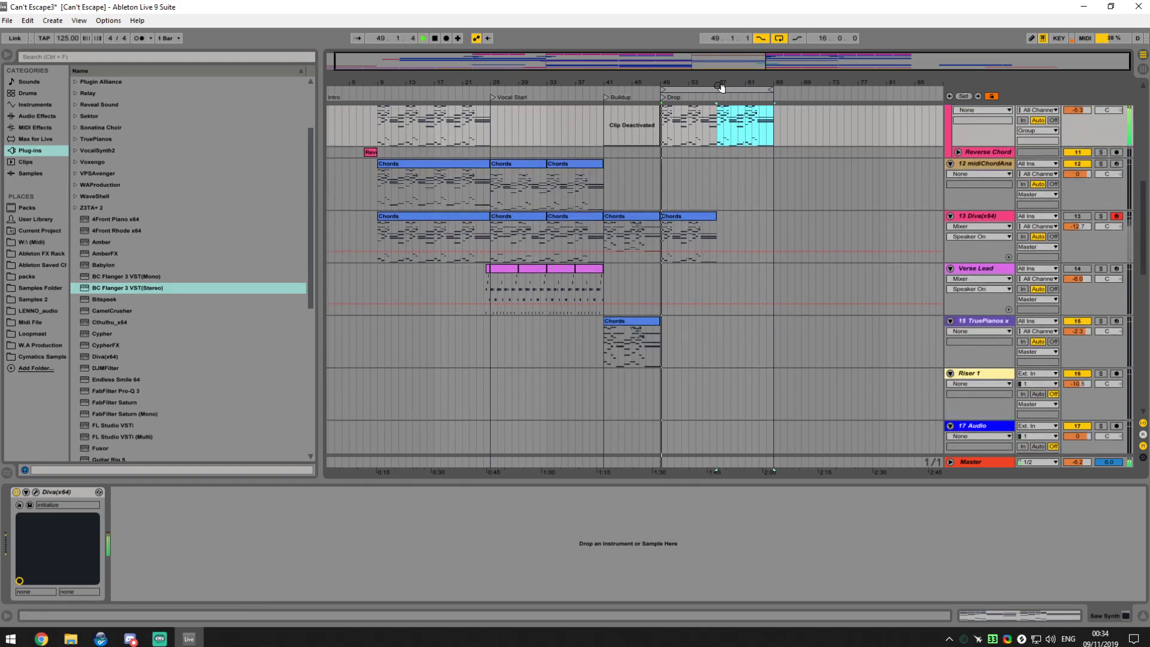
click(711, 96)
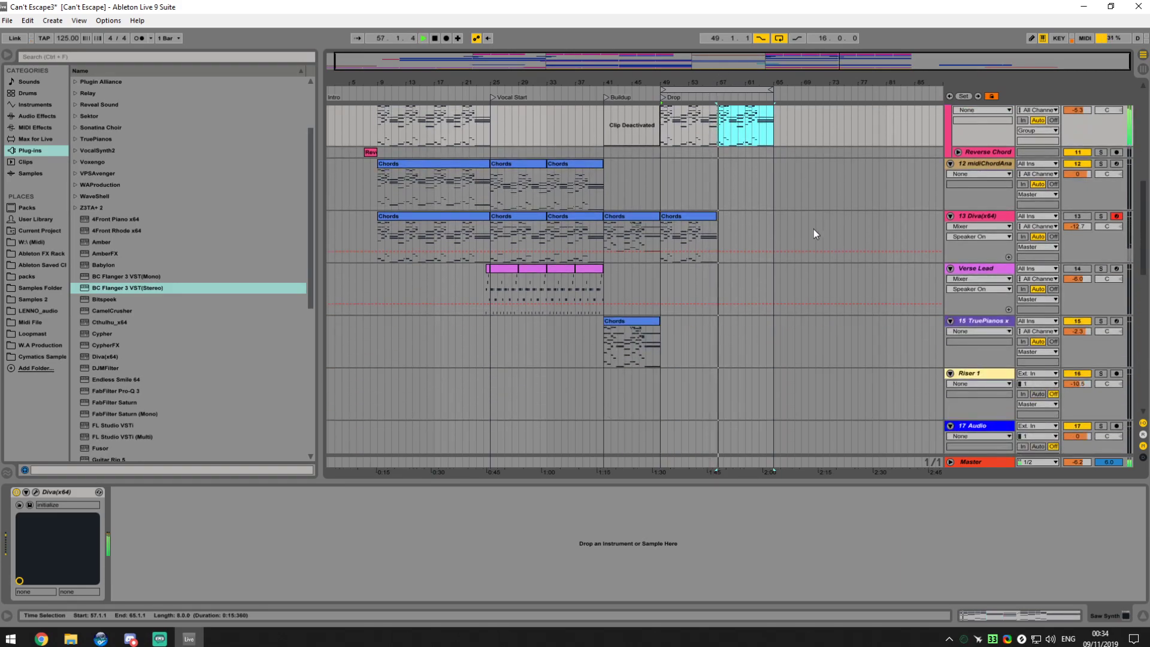
Duplicate the Drop's first Bass and 5th Saw Bass clips over bars 57 to 65
scroll(814, 229, down, 3)
drag(733, 84, 713, 131)
scroll(719, 239, down, 5)
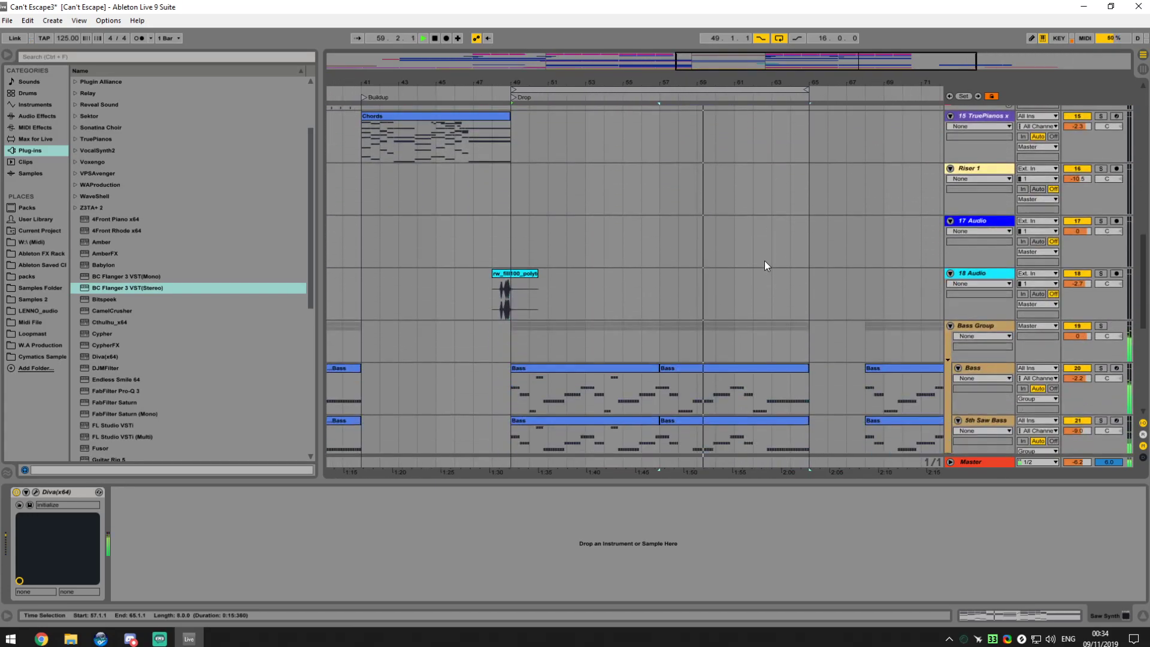
click(577, 269)
shift+click(582, 211)
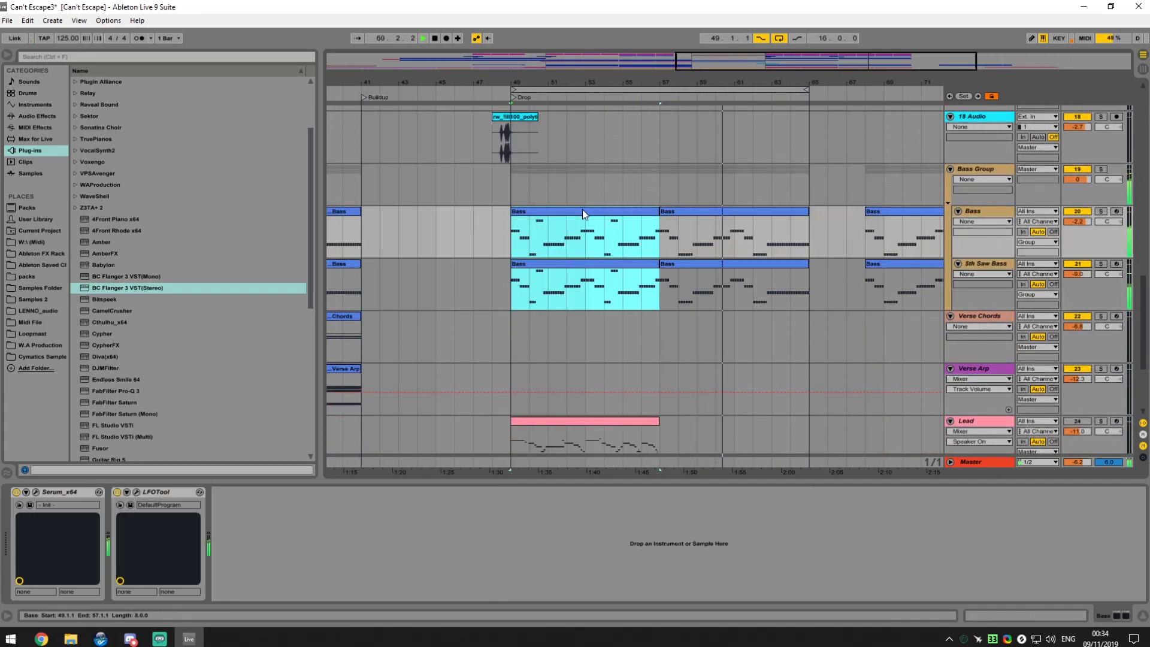
key(ctrl+d)
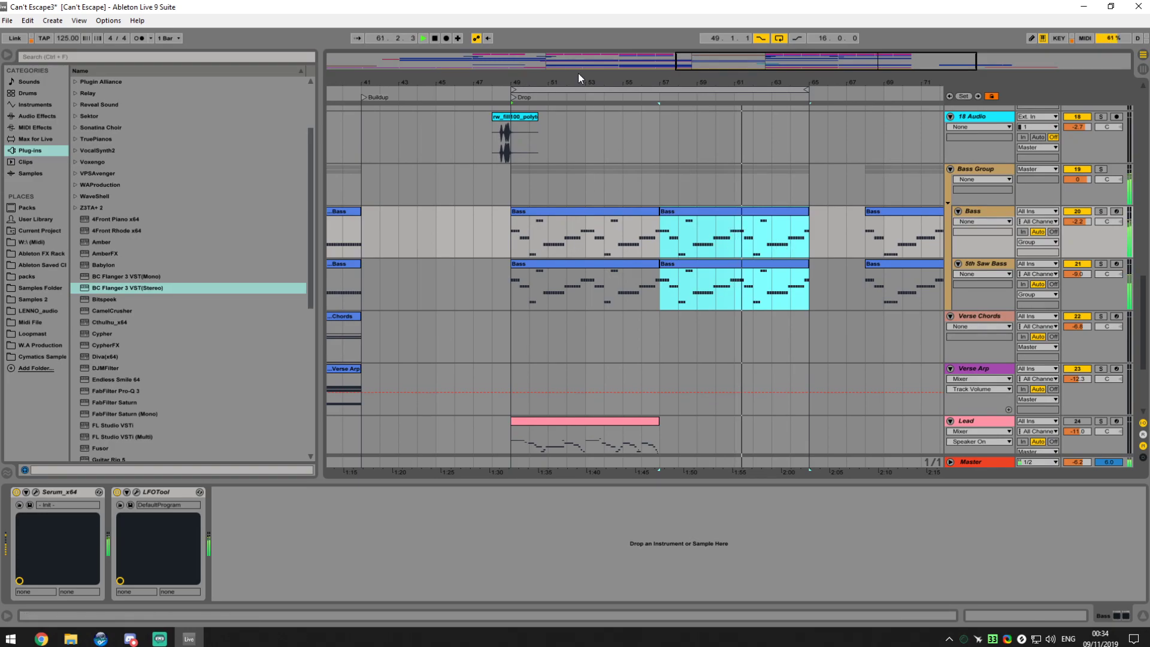
Paste the verse's bar 33 to 41 Bass and 5th Saw Bass clips over bars 57 to 65 and play the Drop
drag(586, 82, 579, 58)
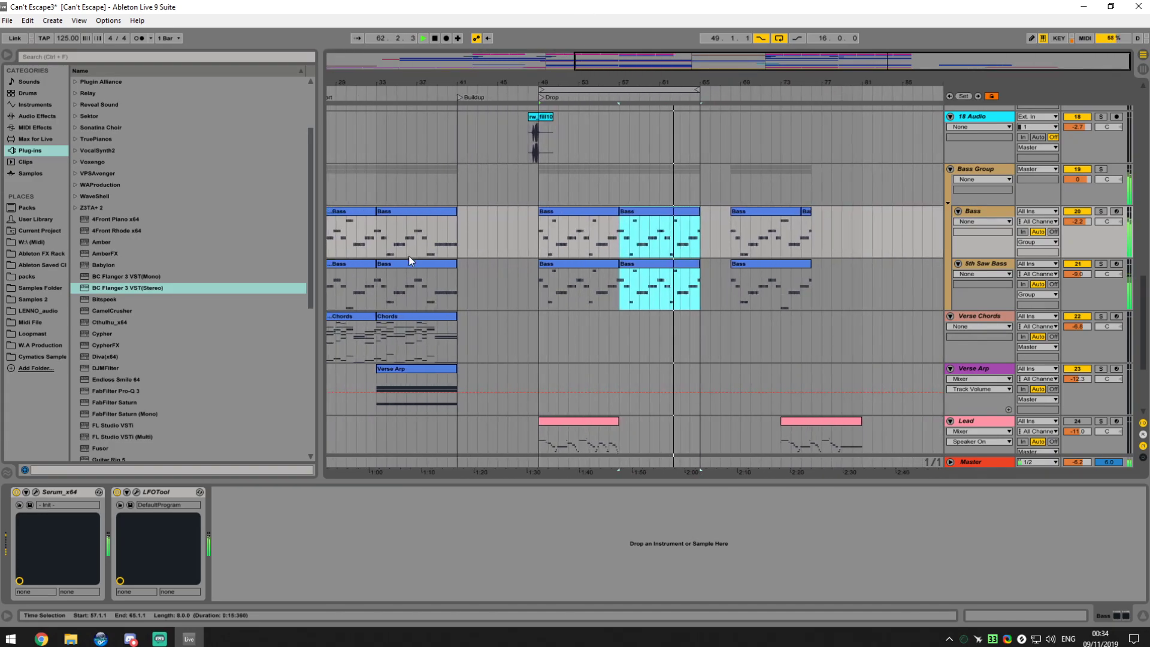
click(410, 264)
key(space)
key(ctrl+c)
click(662, 264)
key(ctrl+v)
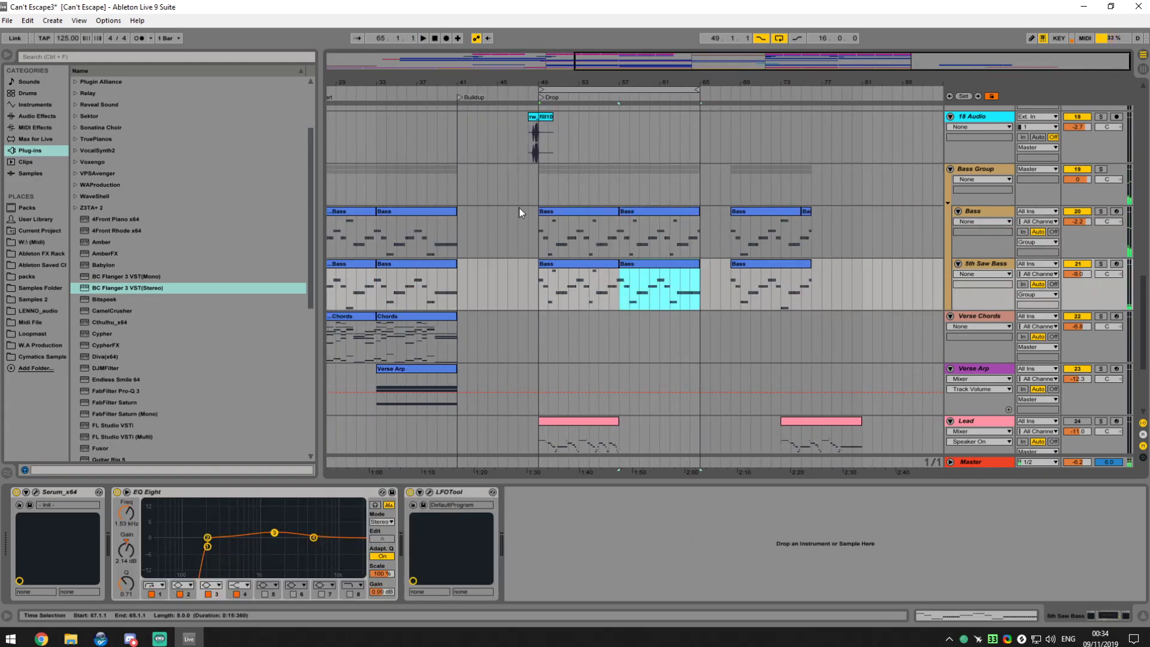
click(426, 211)
click(673, 213)
key(space)
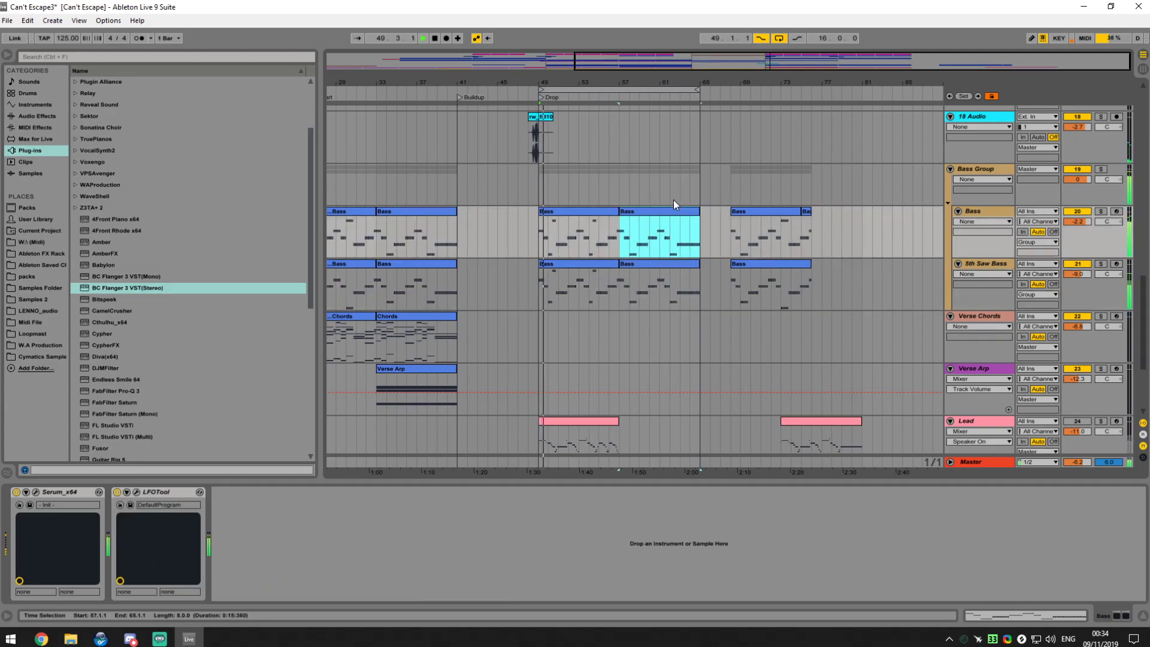
Replace the Bass and 5th Saw Bass clips at bar 57 with duplicates of the clips starting at bar 49
drag(478, 82, 621, 86)
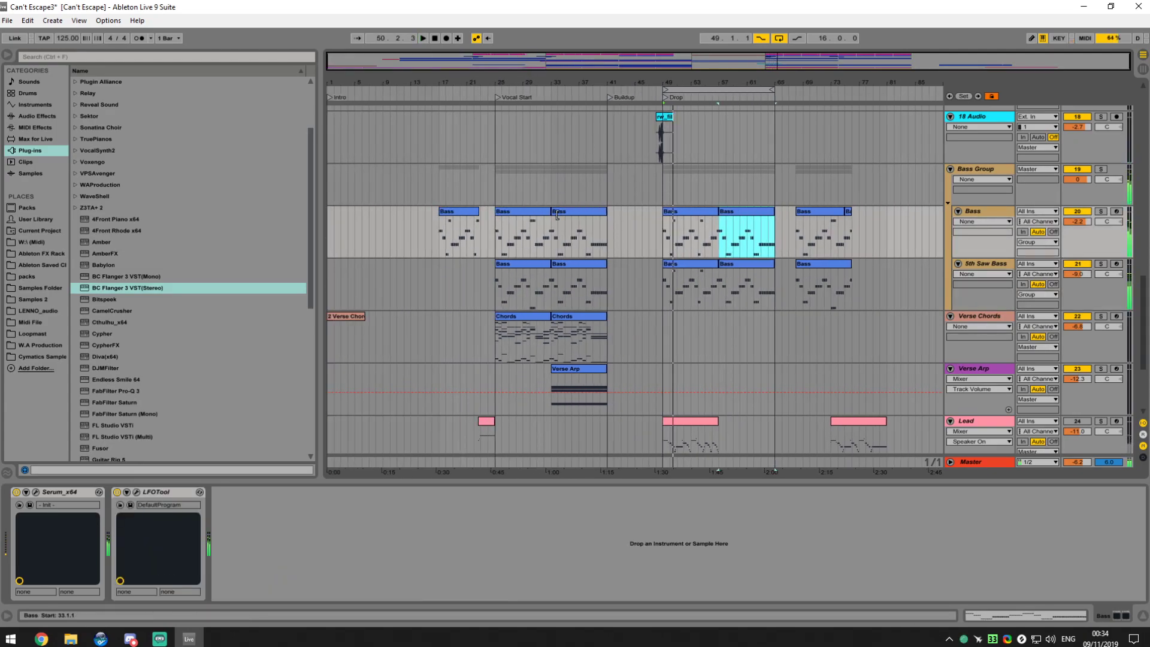
key(space)
scroll(556, 215, up, 2)
scroll(556, 216, down, 2)
click(710, 224)
shift+click(705, 277)
key(ctrl+d)
Replace the closing notes of the Bass clip at bar 57 with repeats of the low note preceding them, through the clip's end
key(z)
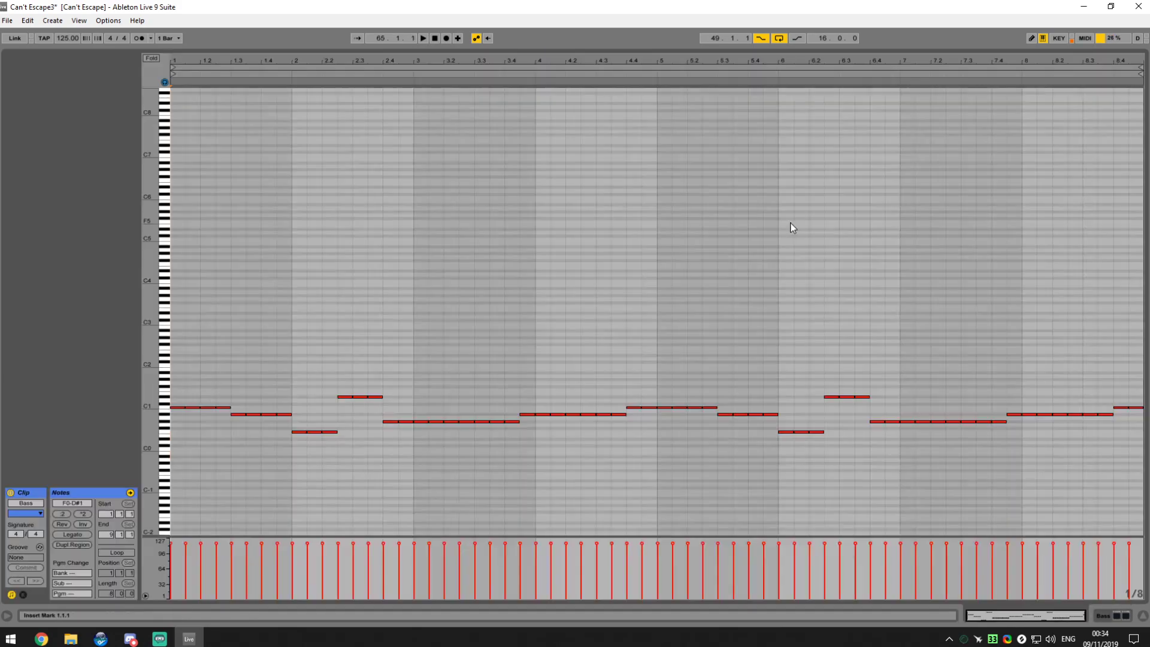
drag(1029, 372, 1083, 422)
mouse_move(1024, 390)
mouse_down()
mouse_move(1054, 425)
mouse_move(1122, 464)
mouse_move(1033, 353)
mouse_up()
key(Delete)
drag(1007, 397, 988, 450)
key(ctrl+d)
key(ctrl+d)
drag(1129, 390, 1120, 437)
key(ctrl+d)
key(shift+Tab)
Lower the closing notes of the 5th Saw Bass clip at bar 57 to the low note preceding them and start playback
click(776, 170)
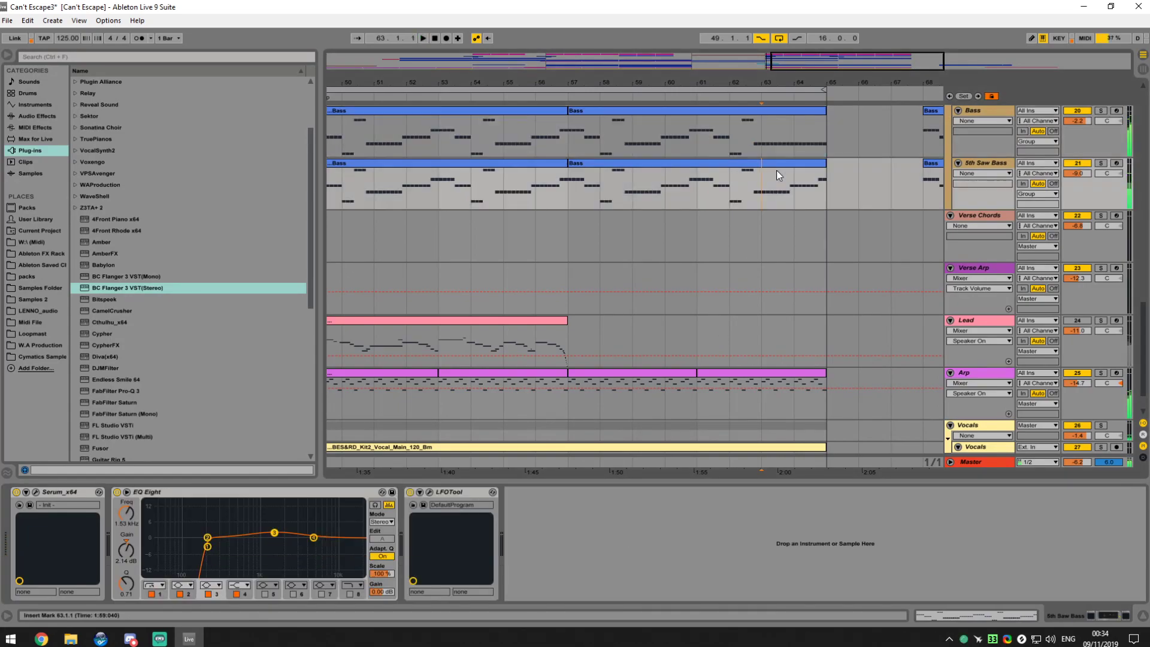
key(Tab)
drag(1019, 426, 1131, 405)
key(Down)
click(1125, 416)
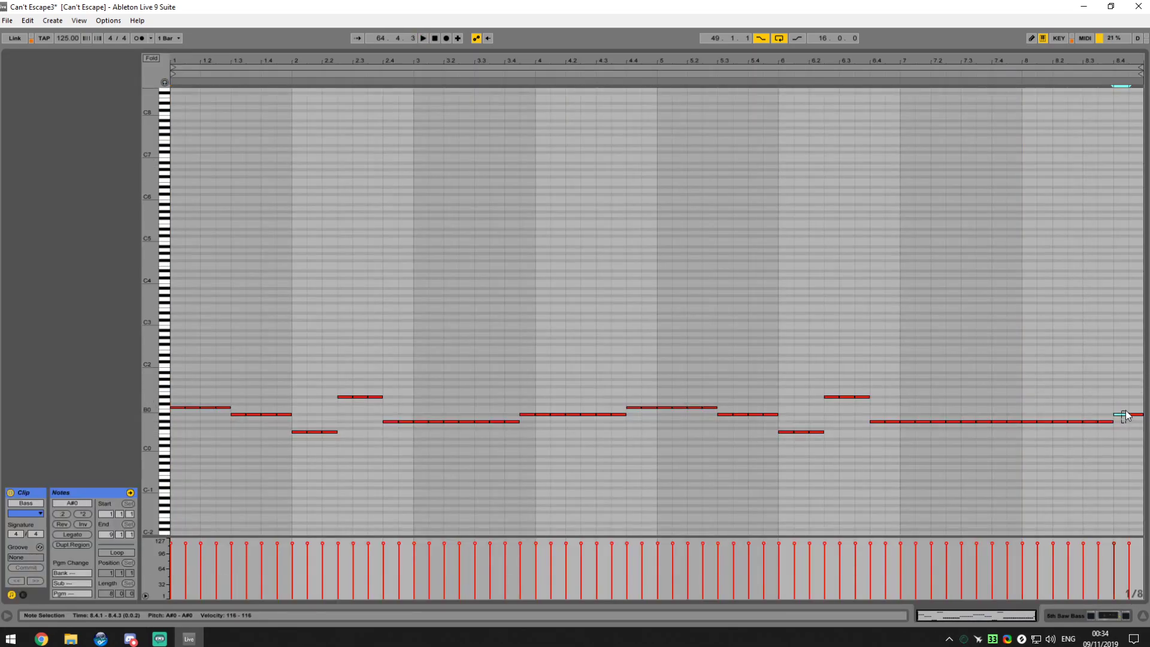
click(1099, 366)
key(space)
key(shift+Tab)
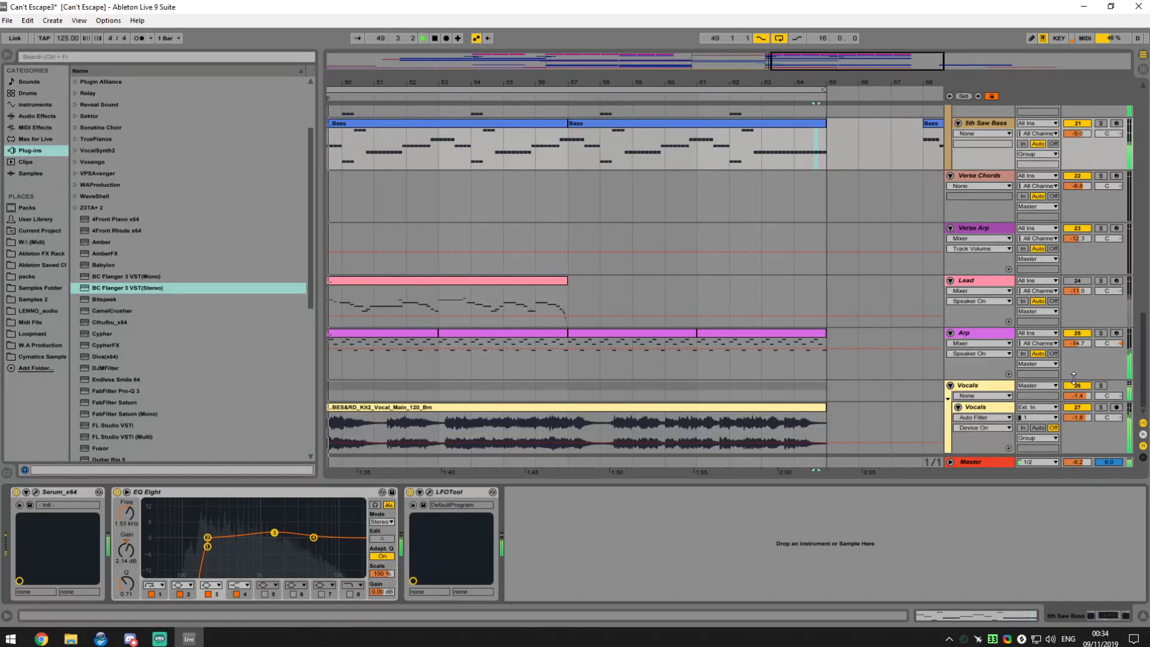
Review the clip layout of the extended Drop from the bass tracks up to the drums during playback
scroll(829, 230, up, 4)
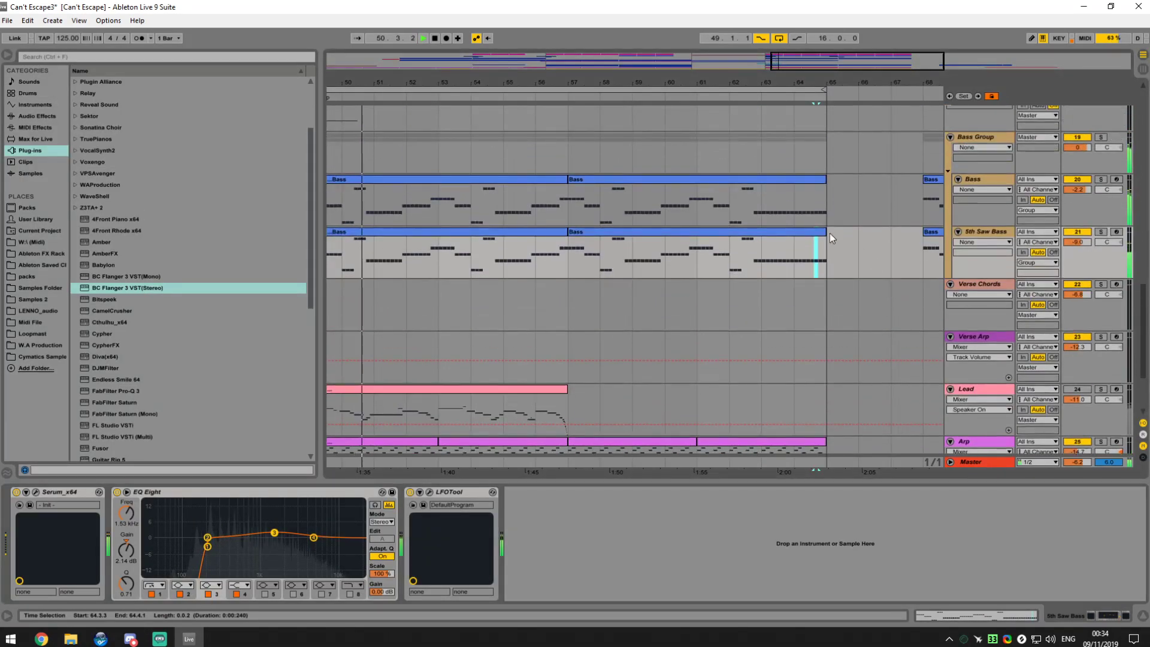
scroll(802, 125, down, 4)
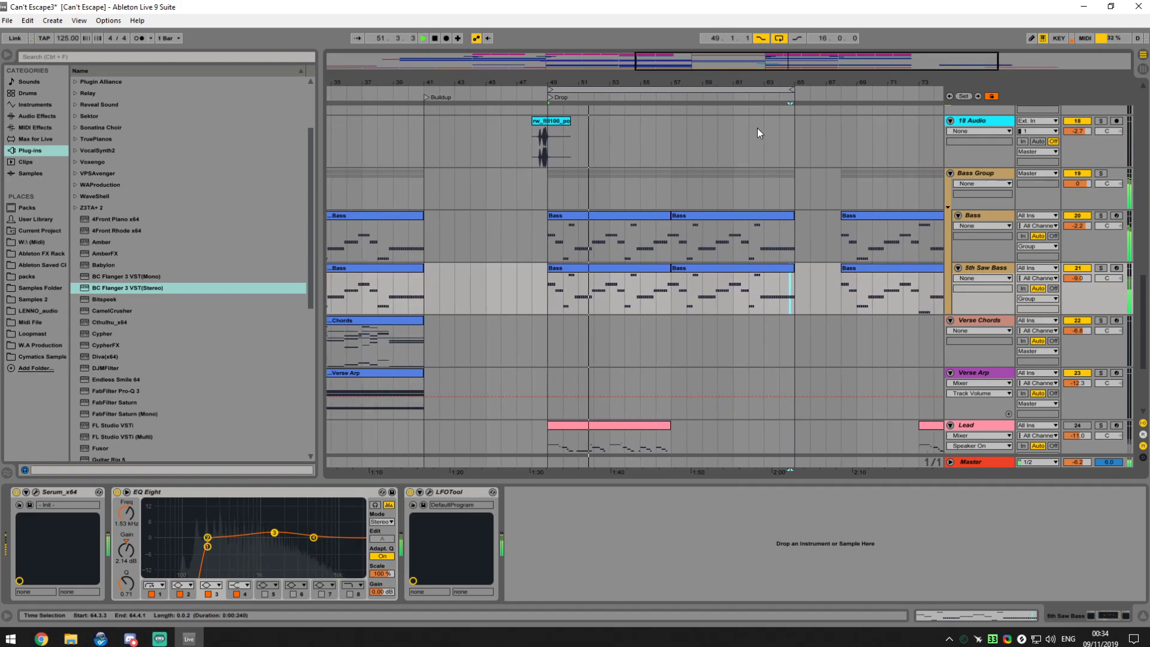
scroll(734, 196, up, 2)
scroll(733, 195, up, 10)
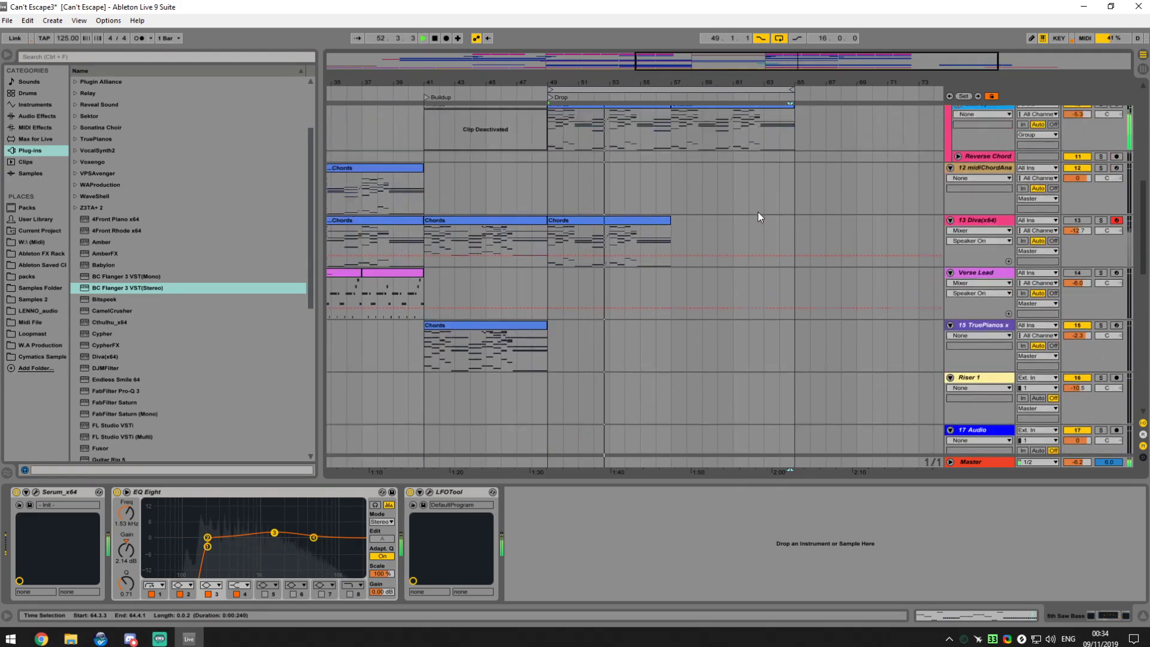
scroll(757, 211, up, 3)
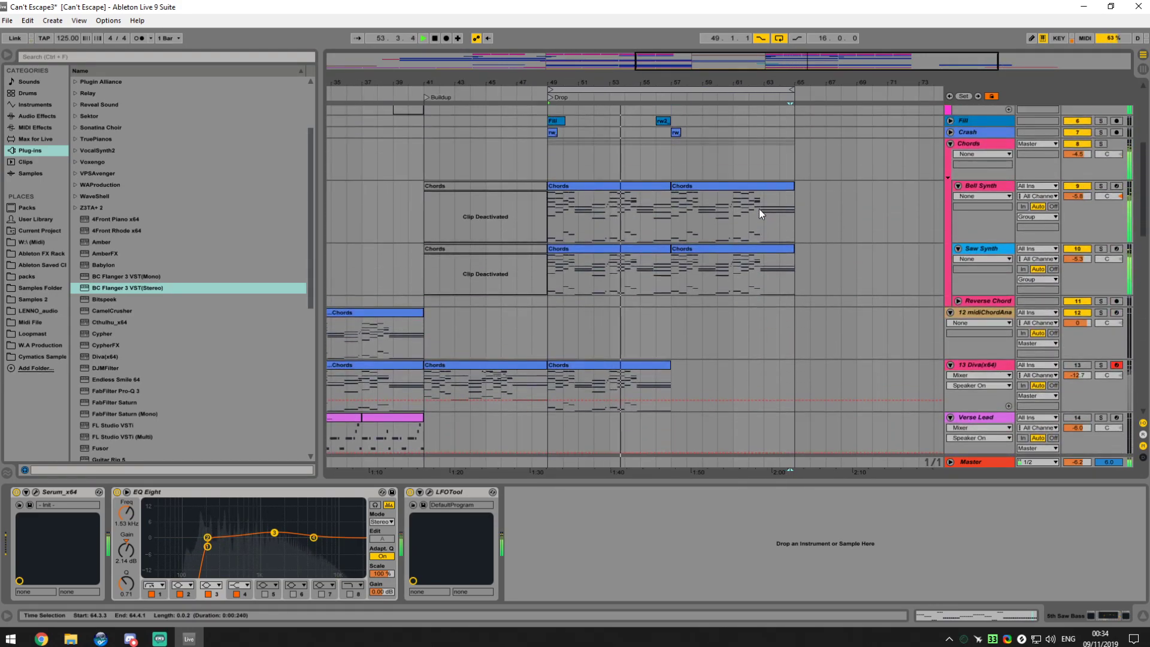
scroll(756, 204, up, 15)
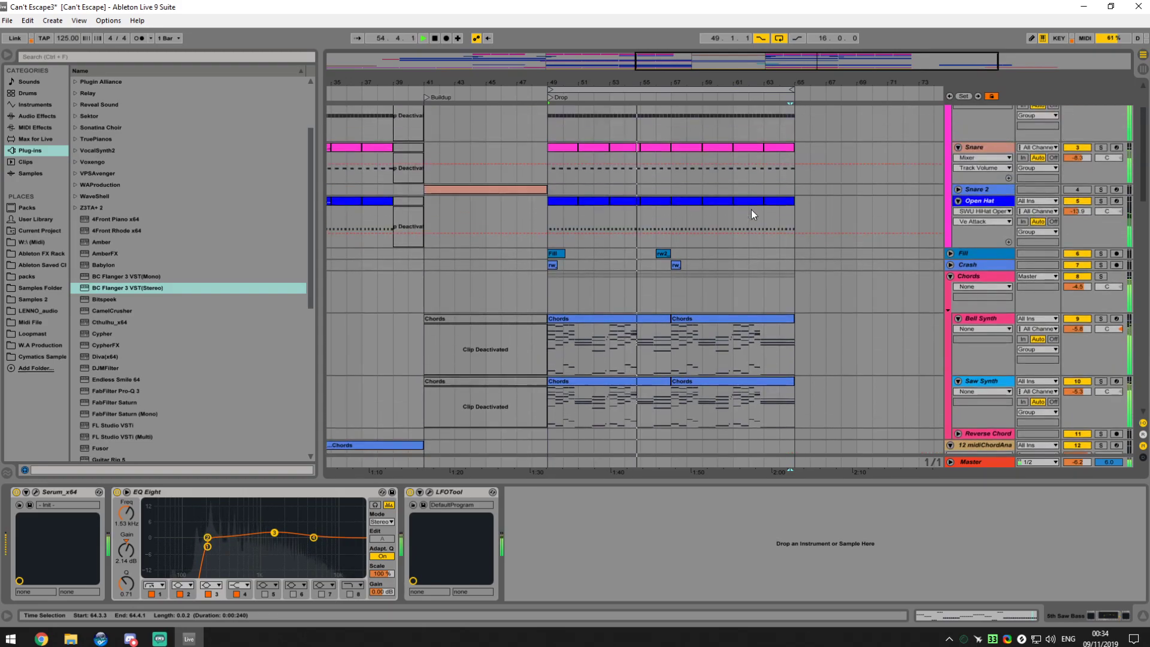
scroll(743, 203, up, 2)
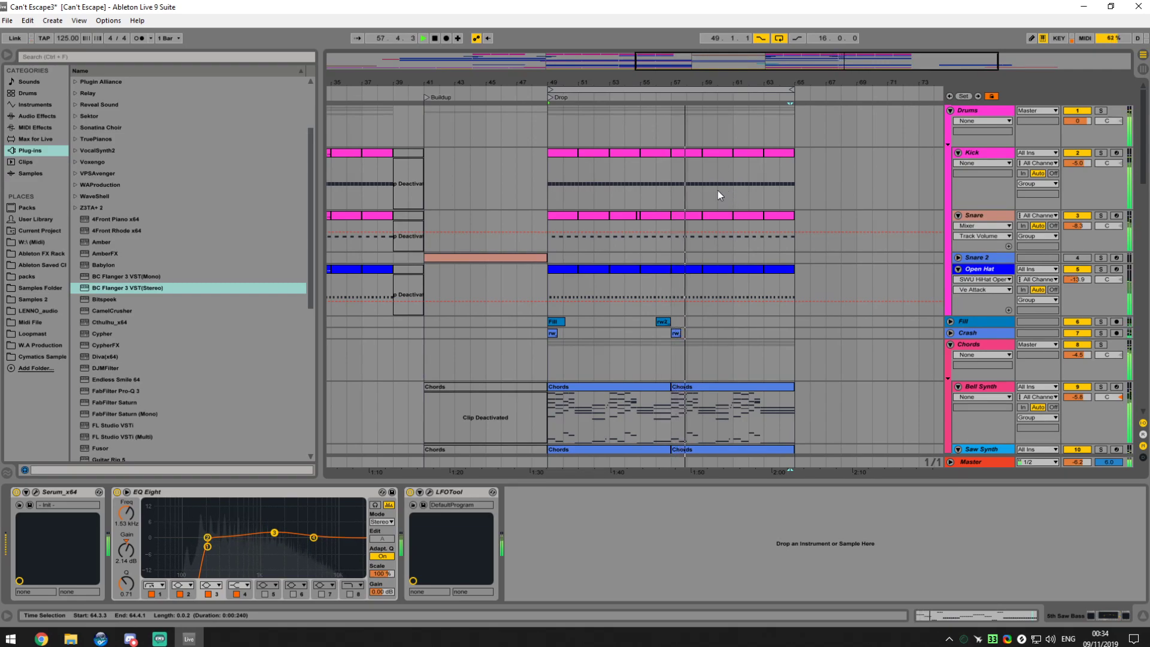
Shorten the last Kick clip in the Drop to end at bar 64
scroll(715, 189, down, 8)
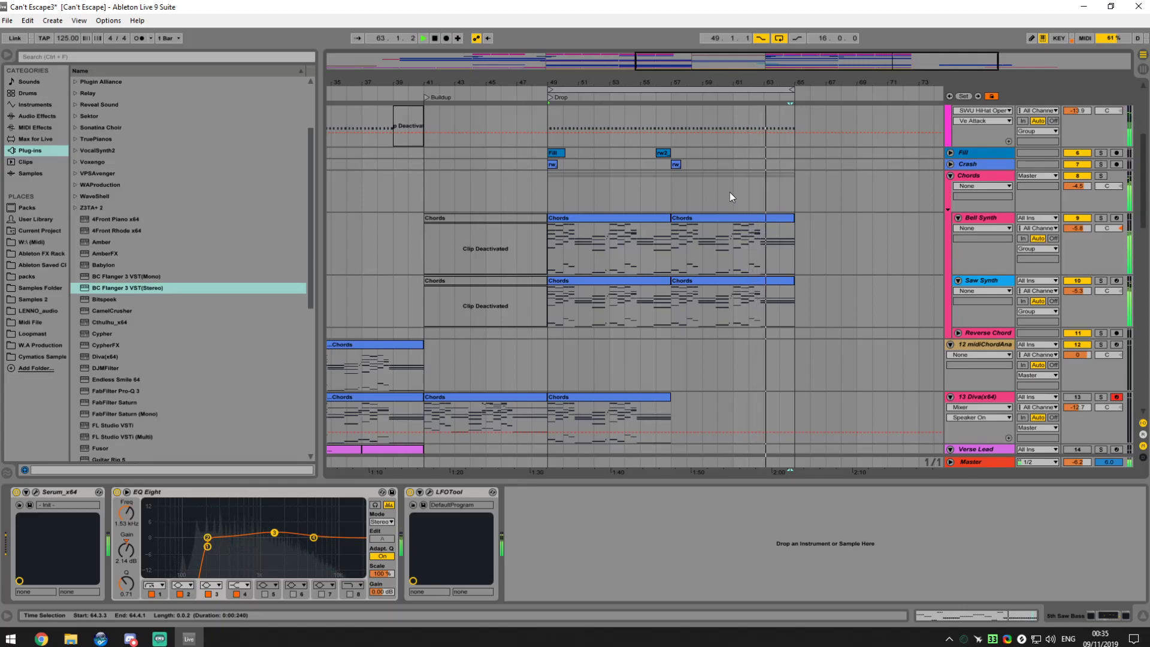
scroll(810, 195, up, 5)
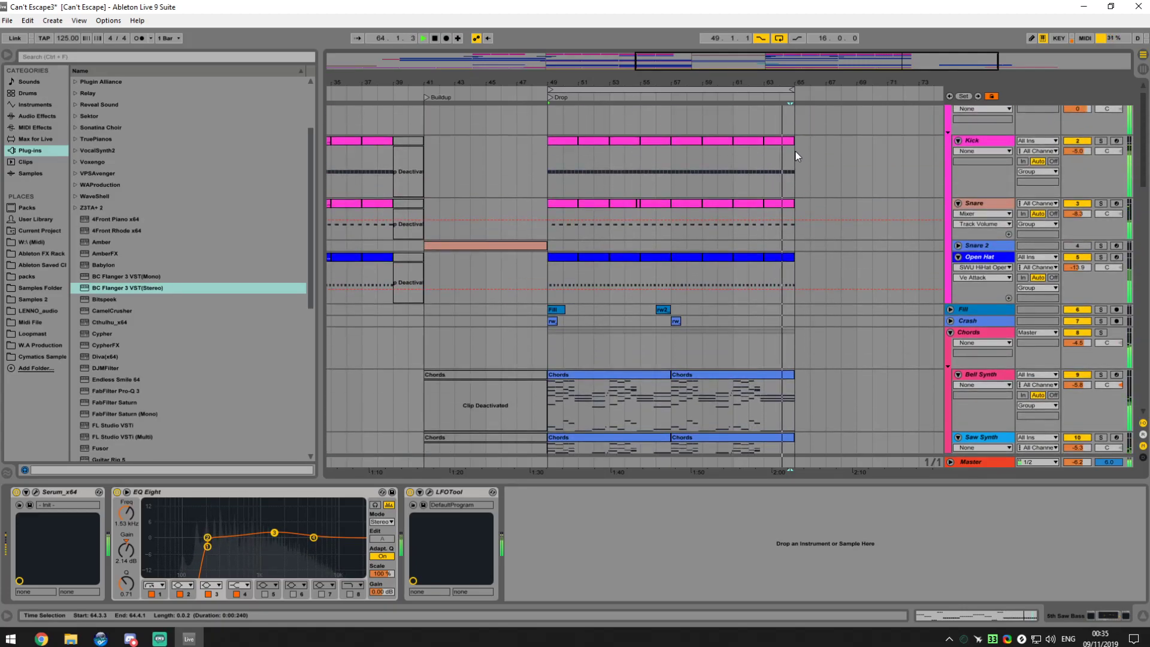
click(779, 139)
click(780, 139)
drag(793, 140, 780, 140)
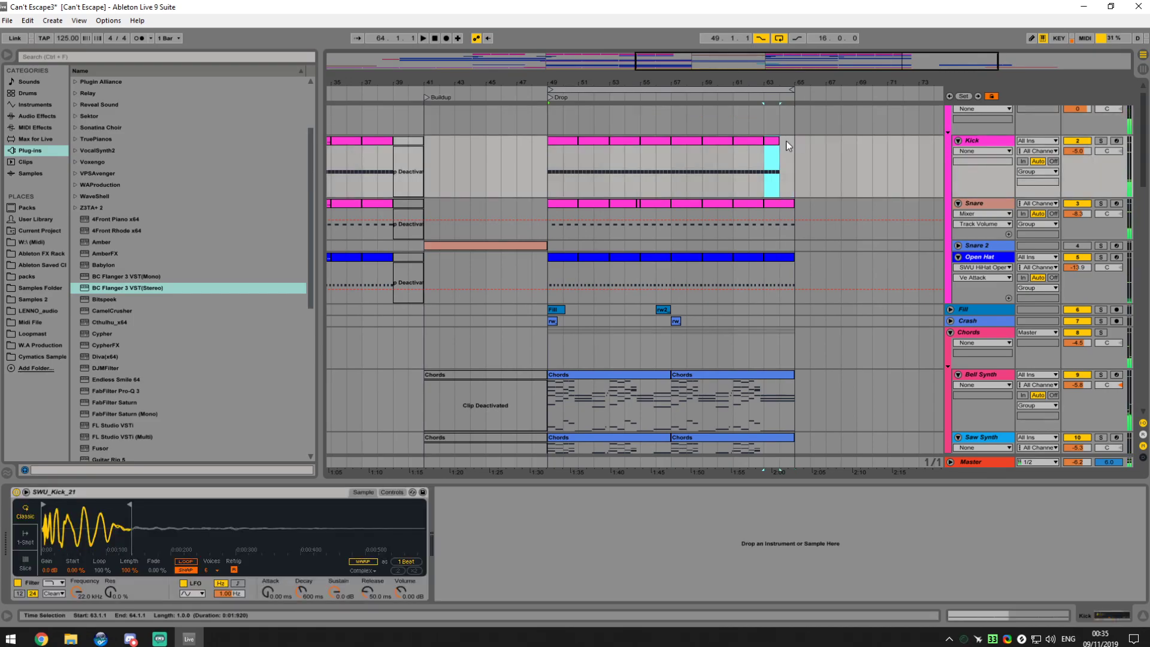
Delete the final Open Hat, Snare and Kick clips of the Drop, which start at bar 63
click(792, 258)
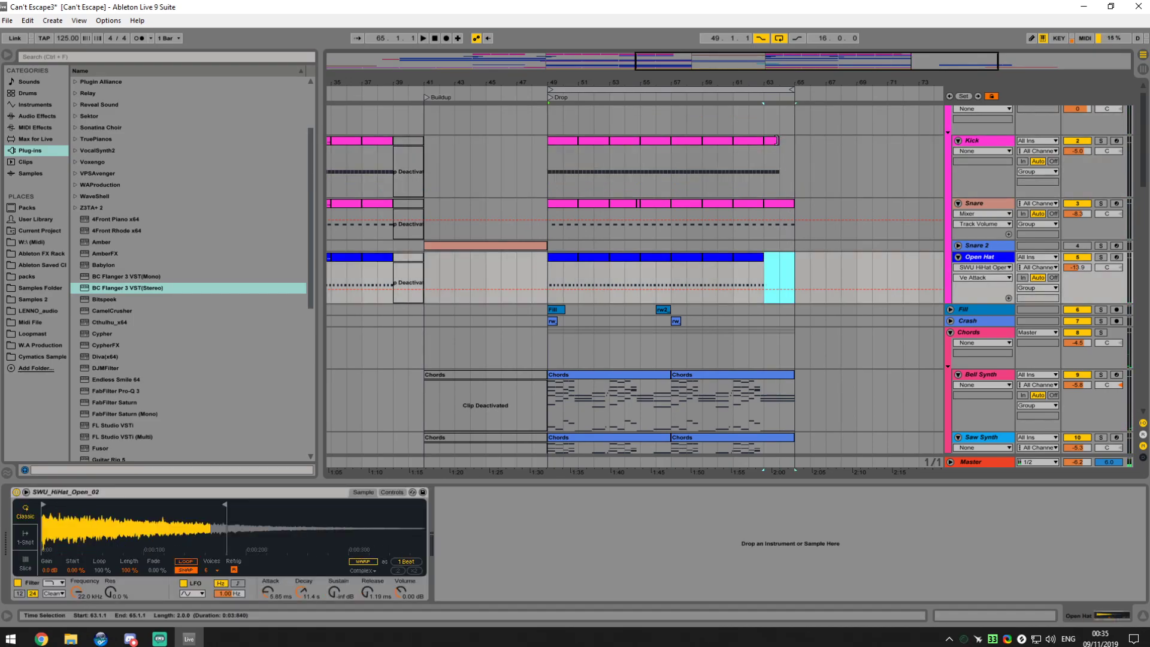
key(Delete)
drag(777, 141, 790, 147)
click(786, 204)
key(Delete)
click(783, 141)
key(Delete)
Play the end of the Drop from about bar 62 to hear it without the closing drum clips
click(758, 89)
click(750, 98)
scroll(731, 285, down, 2)
scroll(728, 281, down, 6)
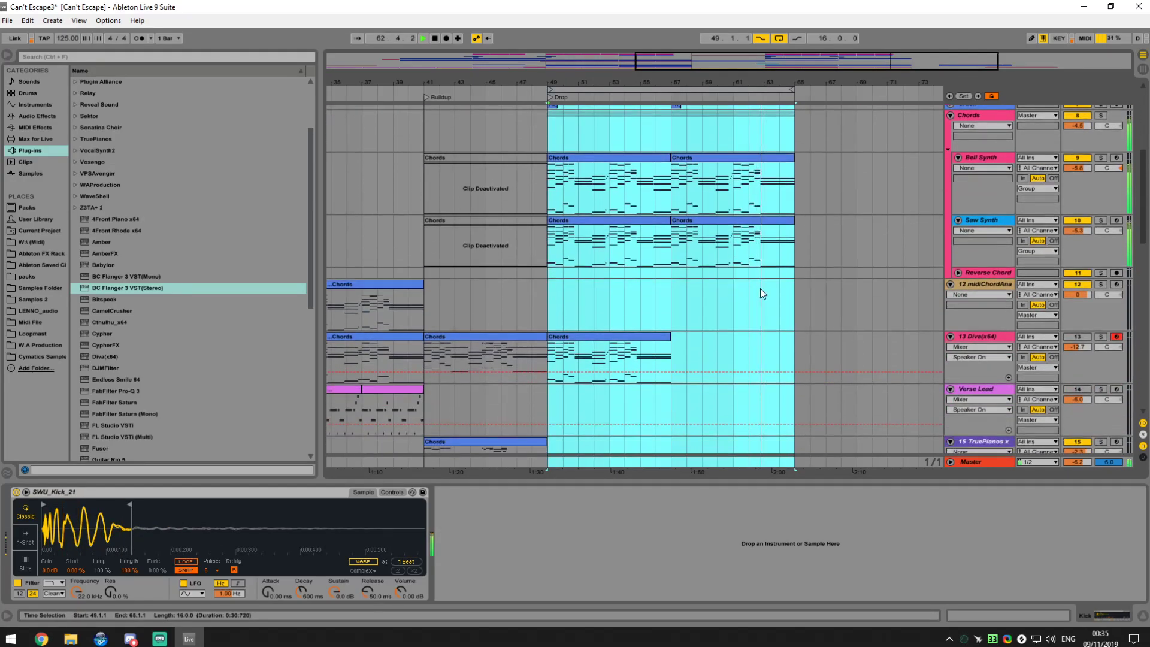
scroll(778, 288, up, 8)
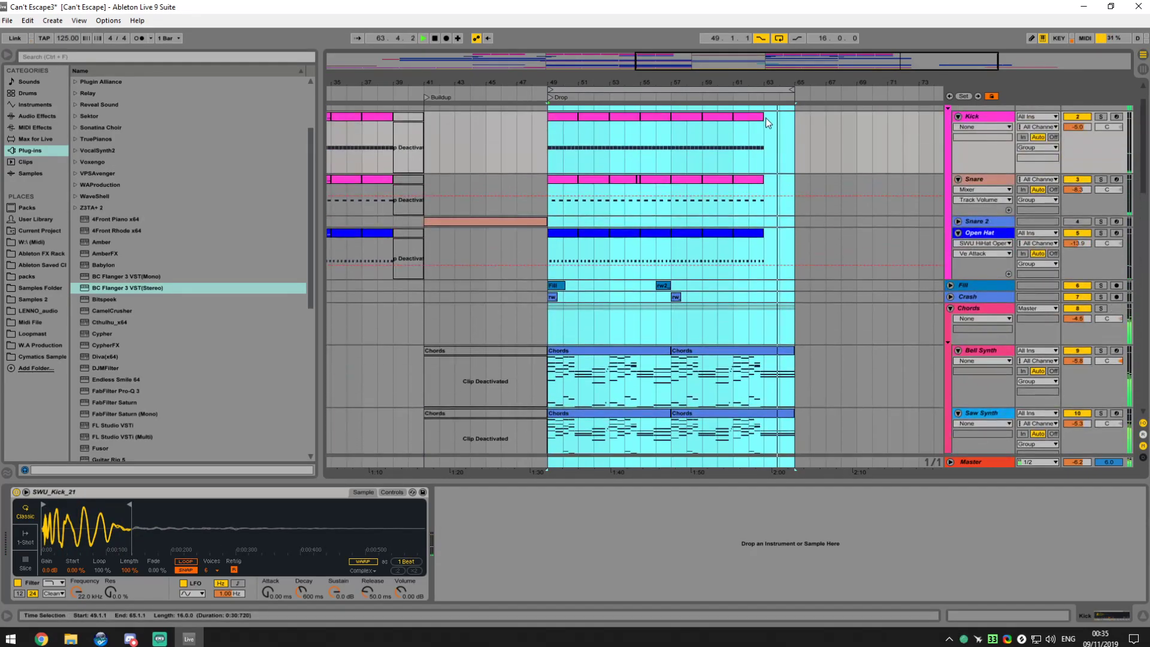
scroll(767, 247, up, 3)
Set a 1/16 grid and trim the last Kick, Snare and Open Hat clips in the Drop to end at 62.4.1
right_click(785, 237)
click(864, 394)
drag(764, 82, 747, 118)
click(753, 236)
shift+click(753, 112)
shift+click(763, 115)
Play the transition from the end of the Buildup into the Drop and save the project
drag(671, 82, 672, 24)
click(475, 96)
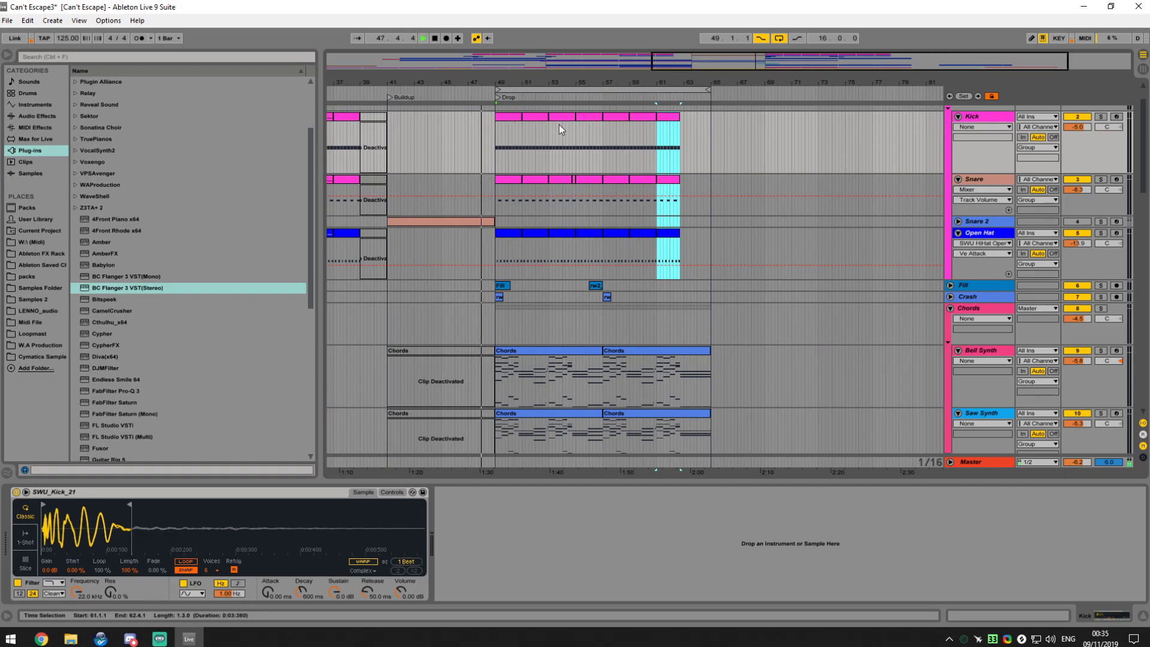
right_click(443, 163)
click(542, 22)
key(ctrl+s)
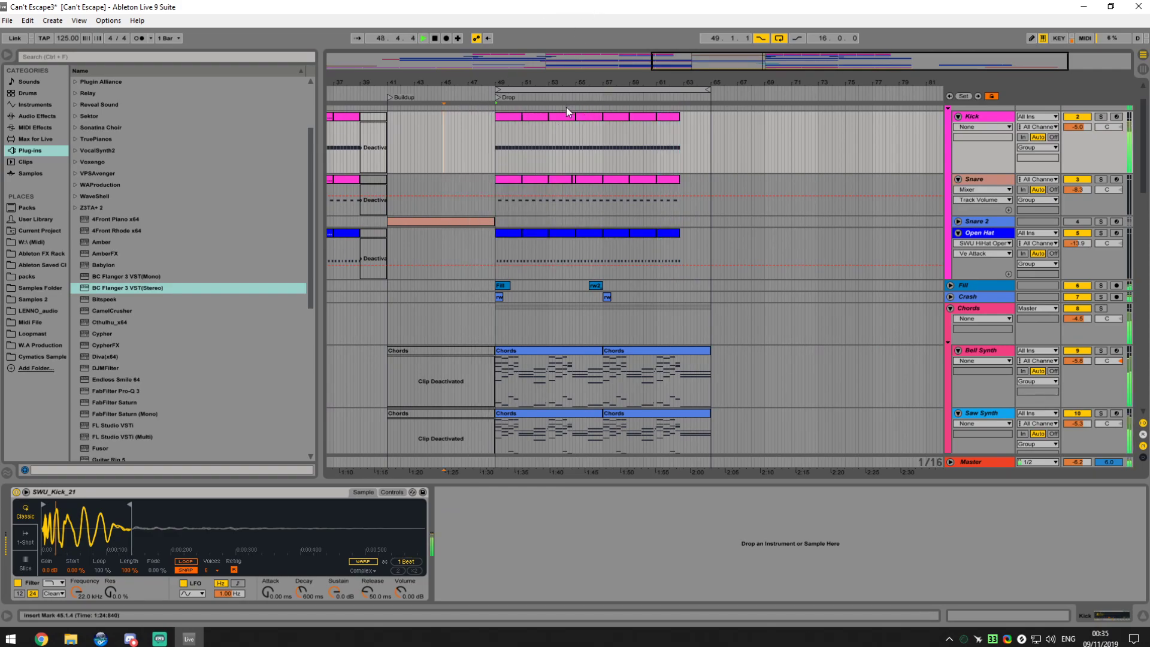
drag(557, 83, 643, 81)
key(space)
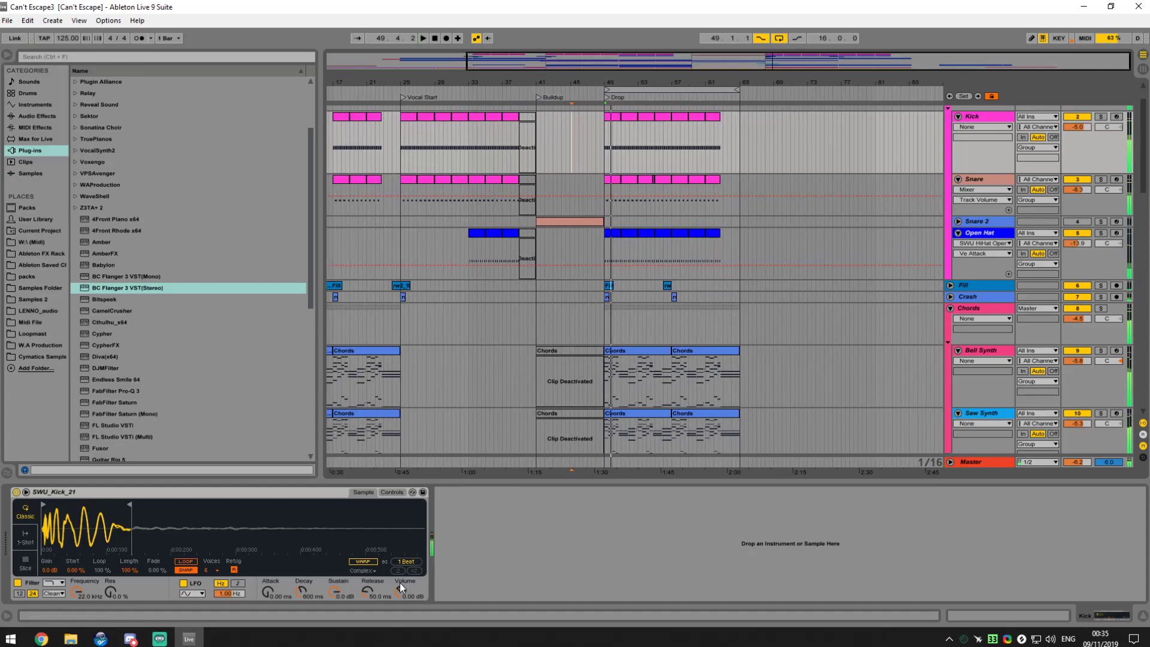
Play the opening bars of the Drop from bar 49 and stop at about bar 53
click(130, 639)
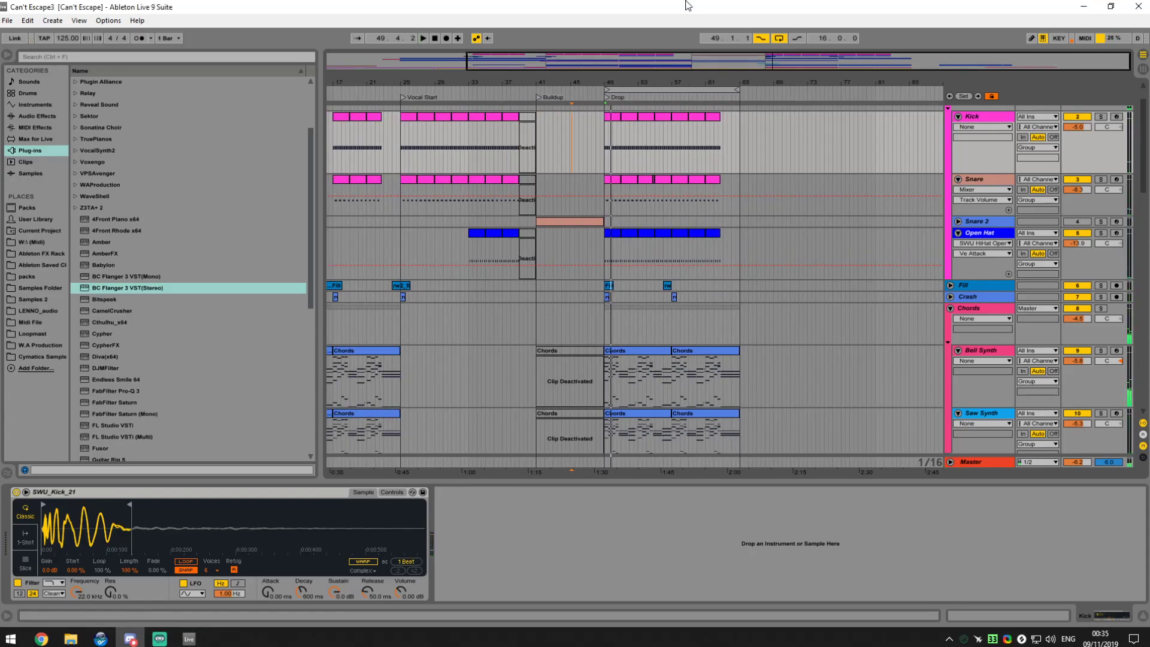
click(646, 118)
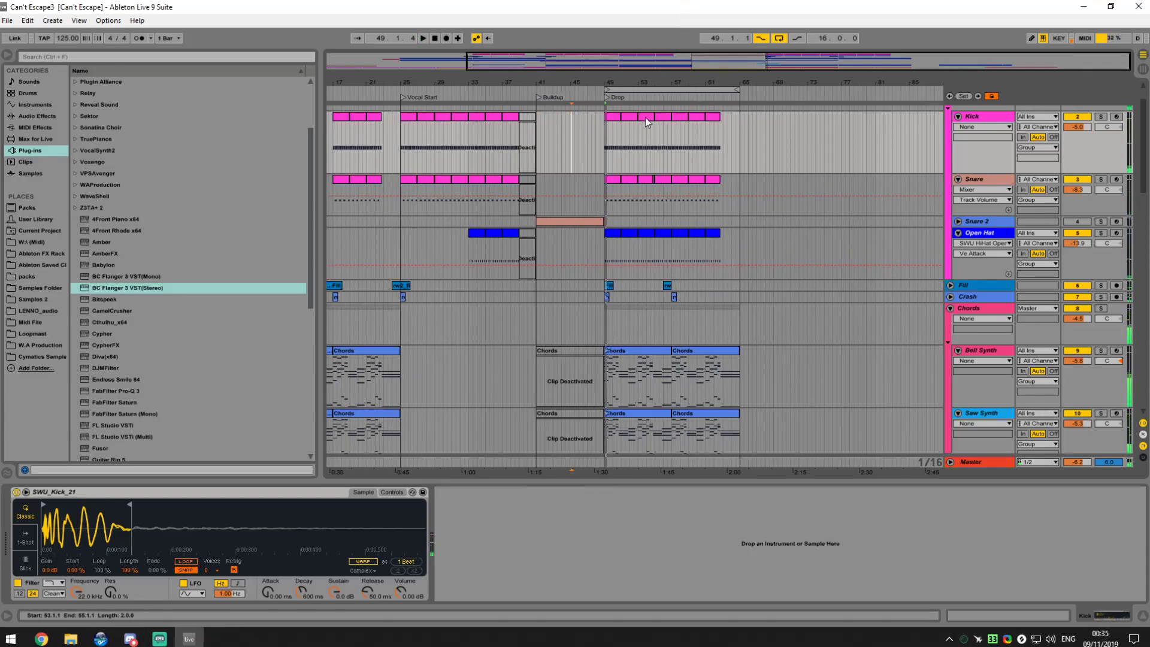
click(507, 525)
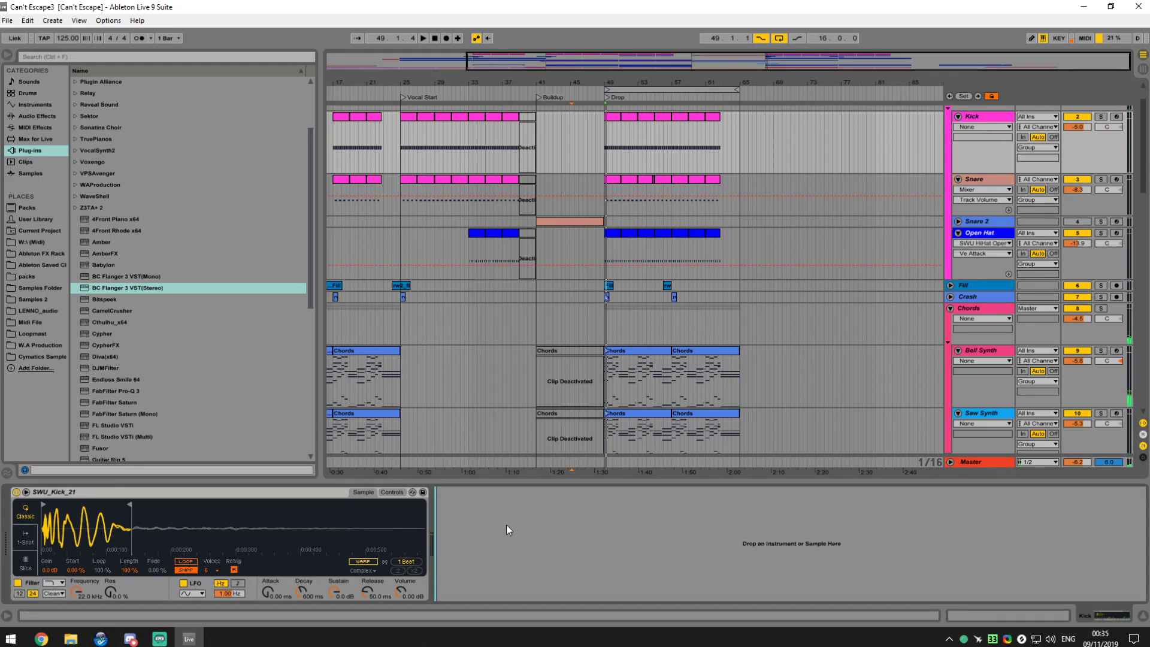
key(space)
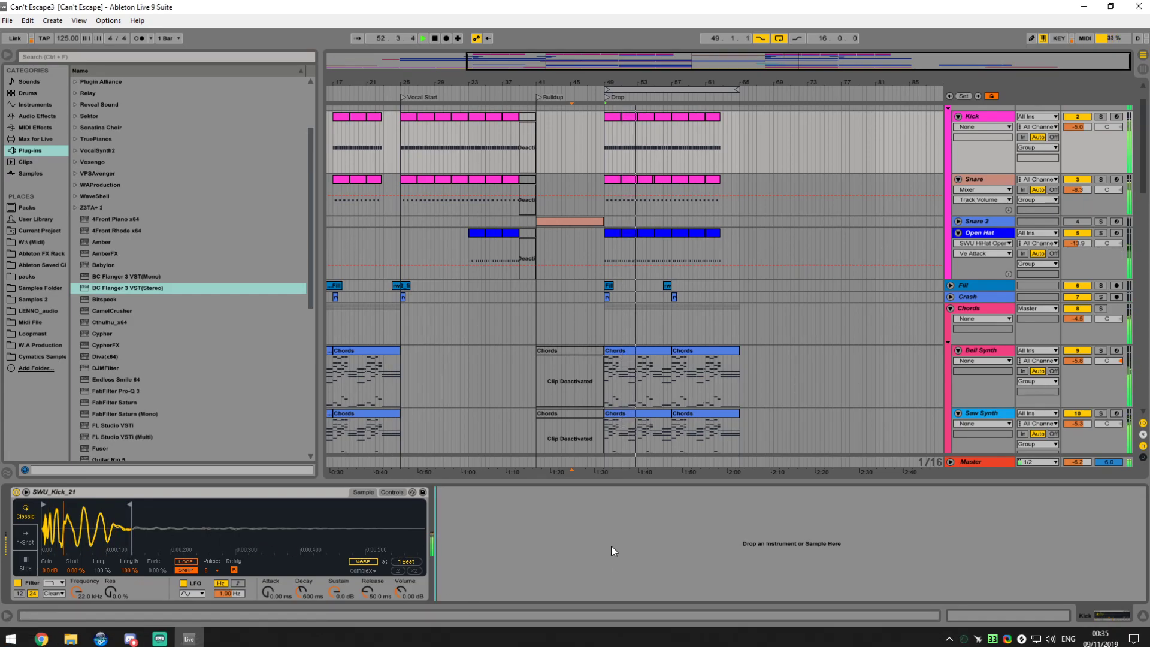
key(space)
click(979, 285)
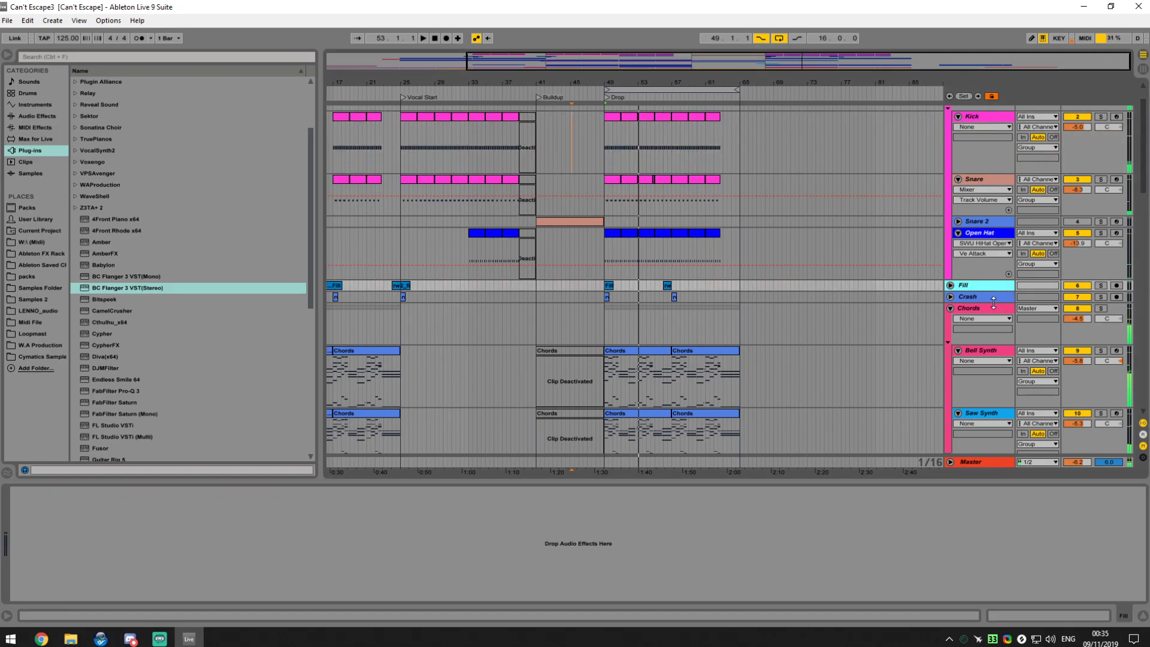
Make the split Snare section between bars 53 and 55 one continuous two-bar clip and save the project
scroll(792, 299, up, 1)
drag(671, 85, 652, 216)
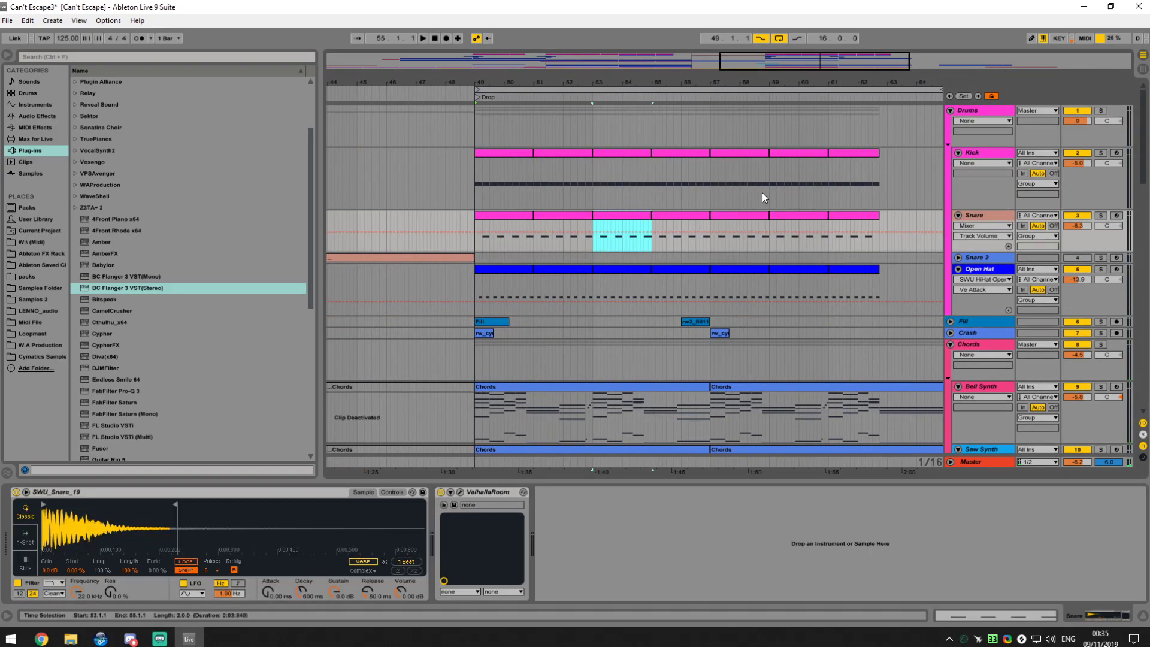
click(679, 139)
click(596, 168)
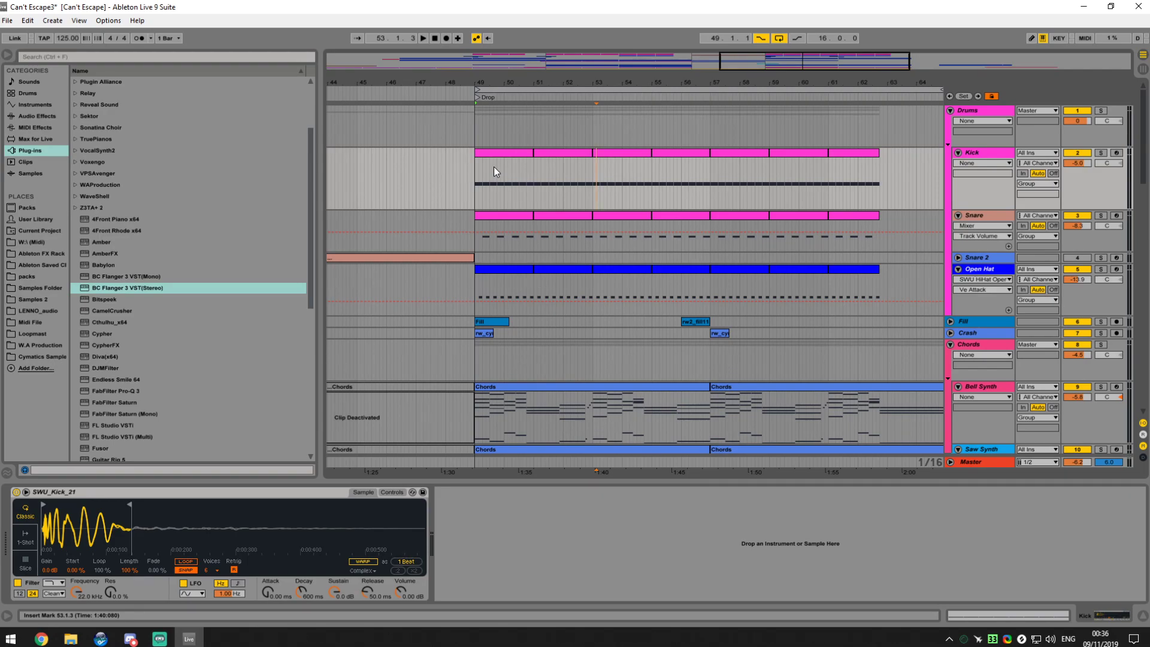
drag(426, 80, 549, 104)
key(ctrl+s)
Select the looped Drop range from bar 49 to 65 and set the fixed grid to 1 Bar
click(594, 89)
right_click(669, 121)
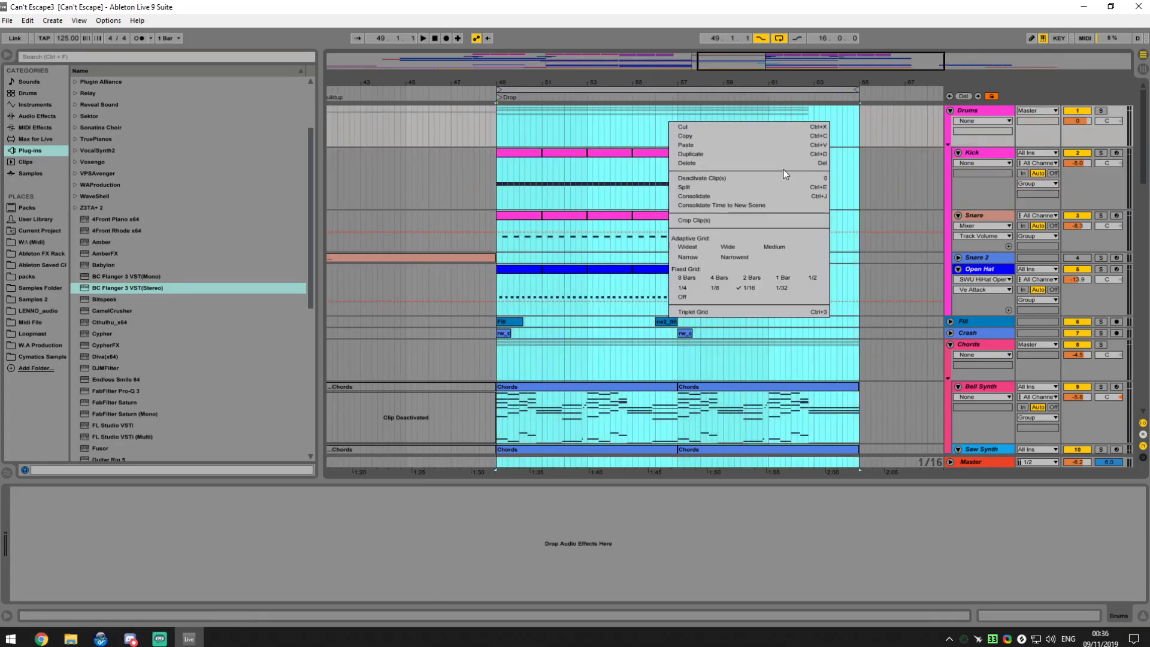
click(791, 263)
right_click(760, 137)
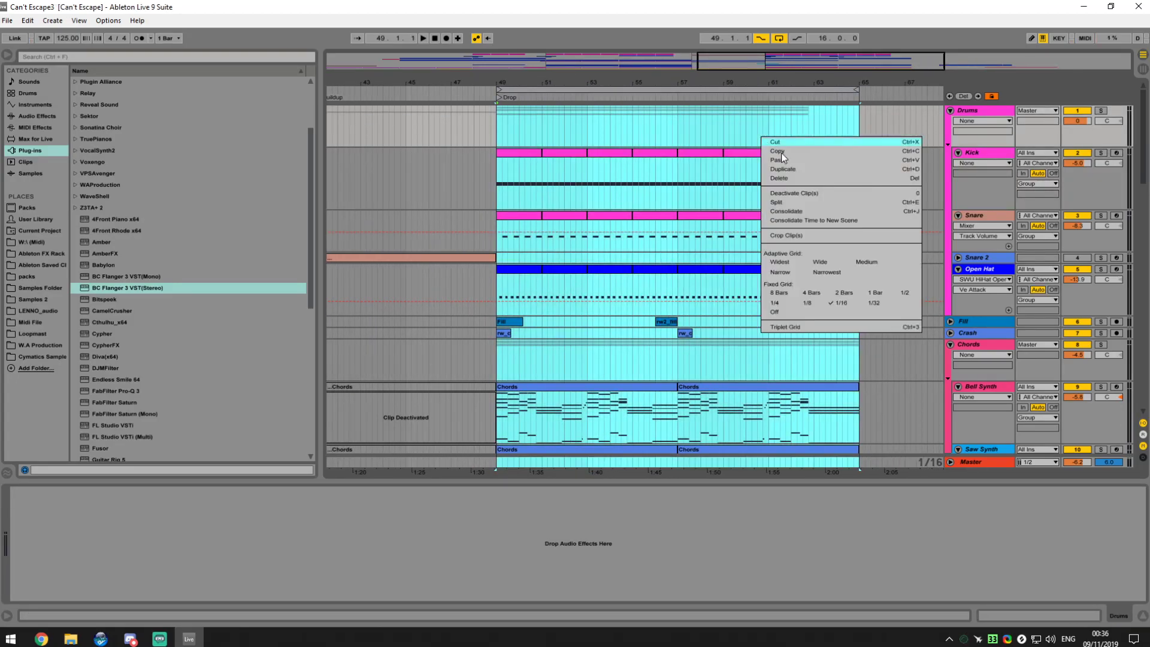
click(871, 293)
drag(756, 90, 756, 82)
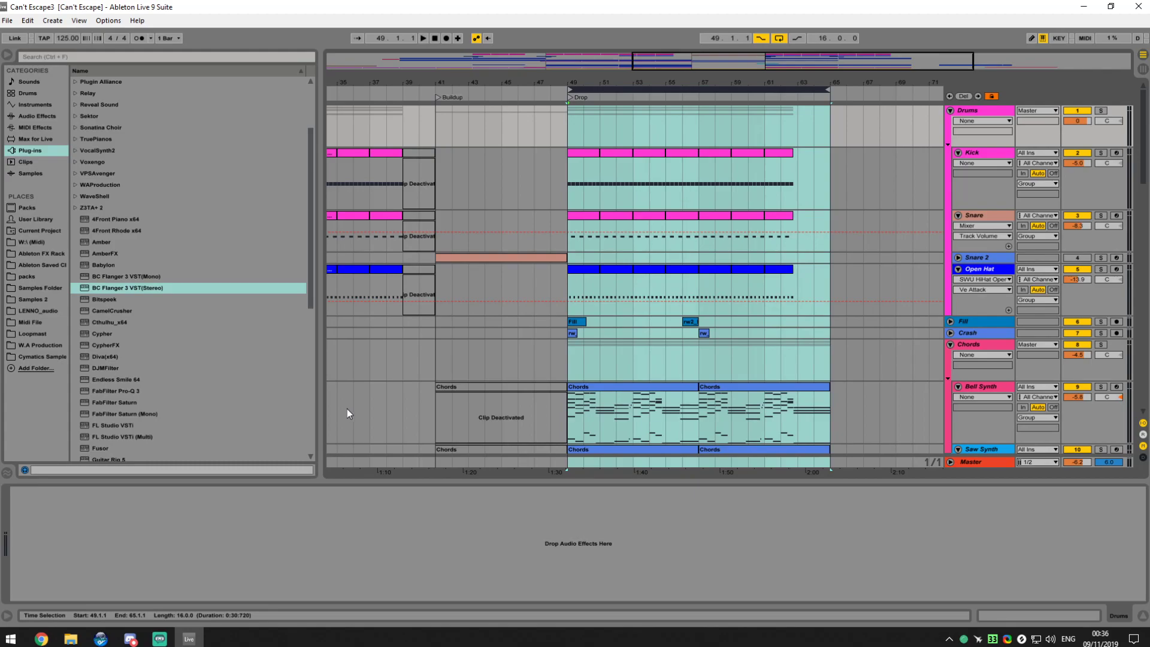
scroll(346, 407, down, 10)
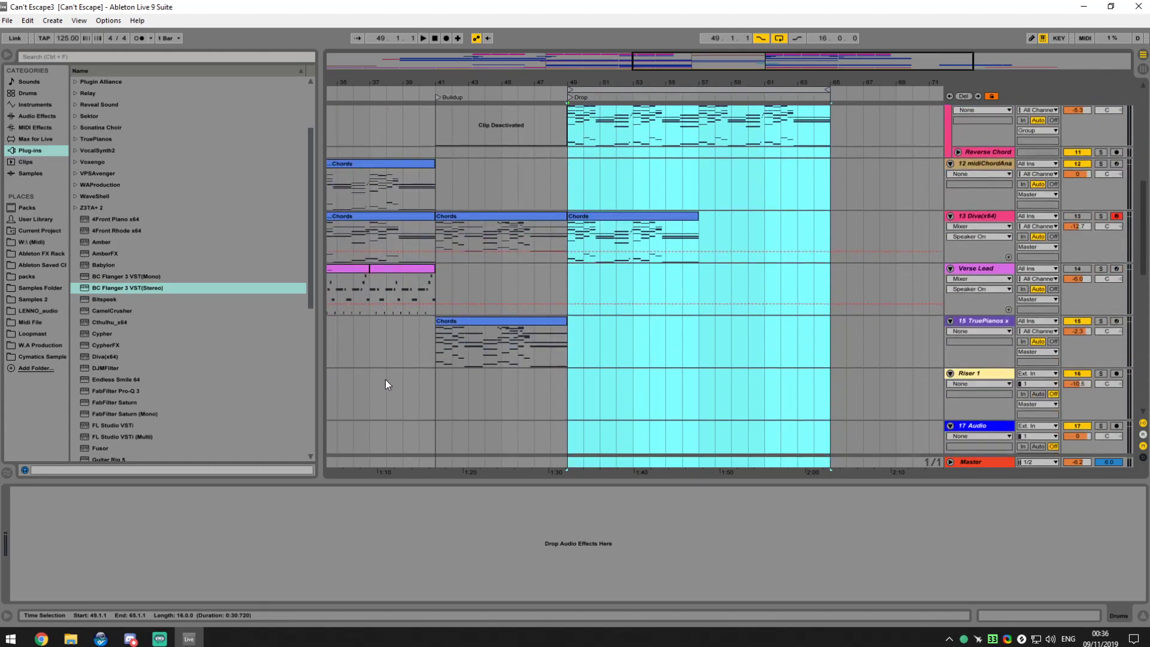
scroll(381, 377, up, 3)
scroll(379, 375, up, 4)
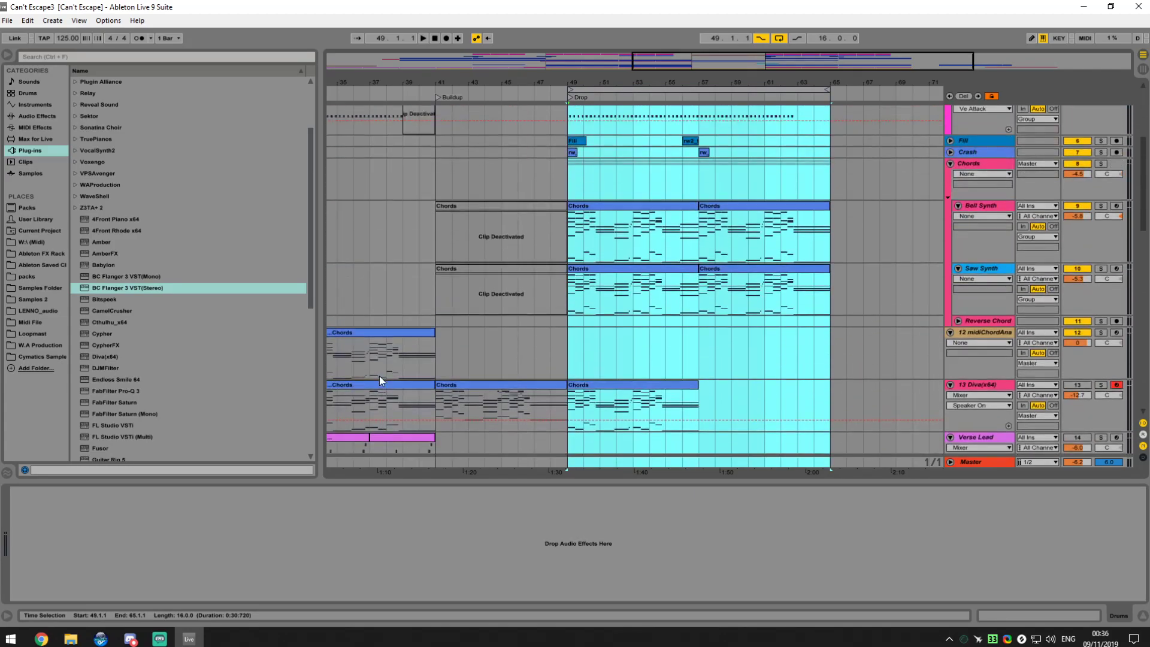
scroll(379, 376, up, 6)
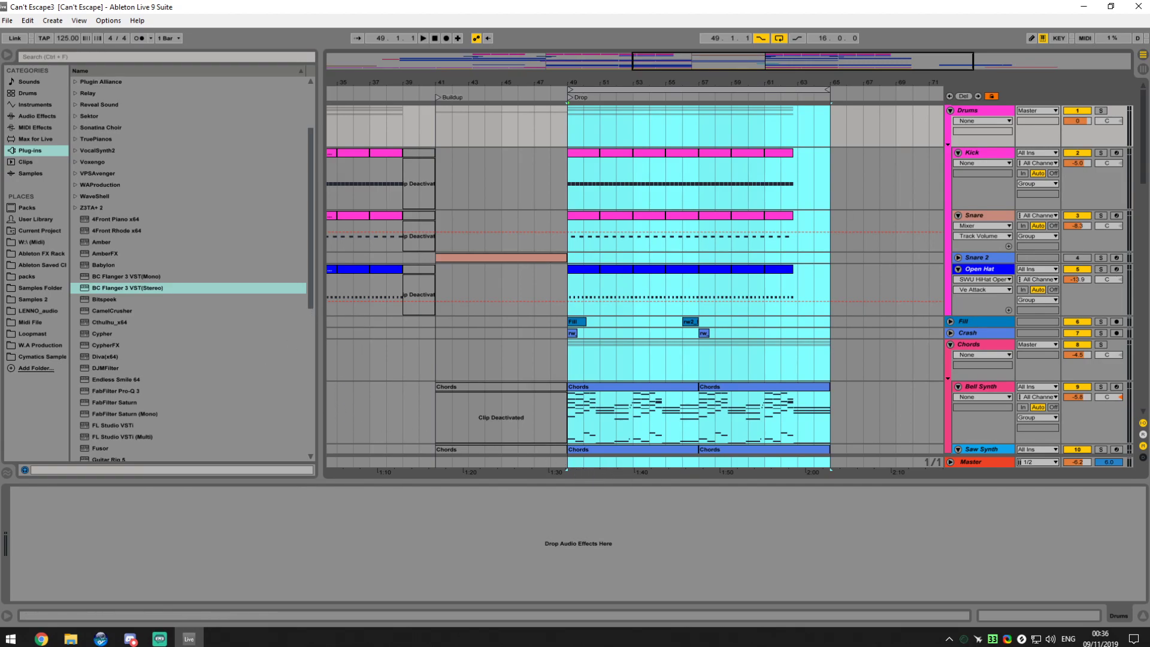
key(alt+Tab)
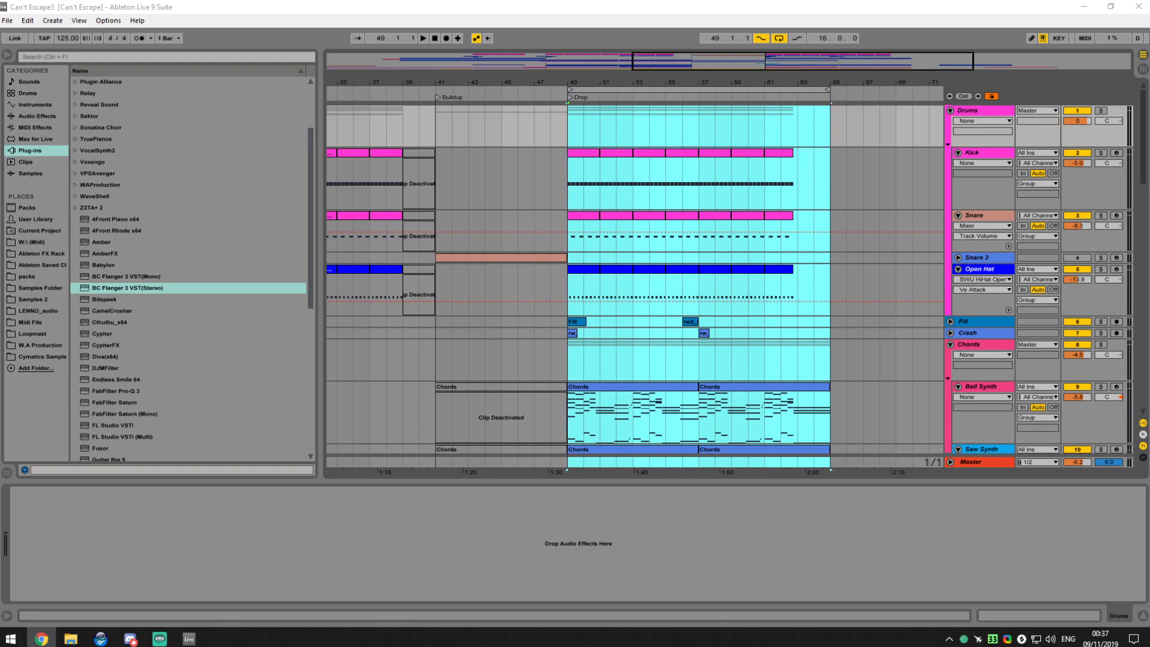
click(734, 530)
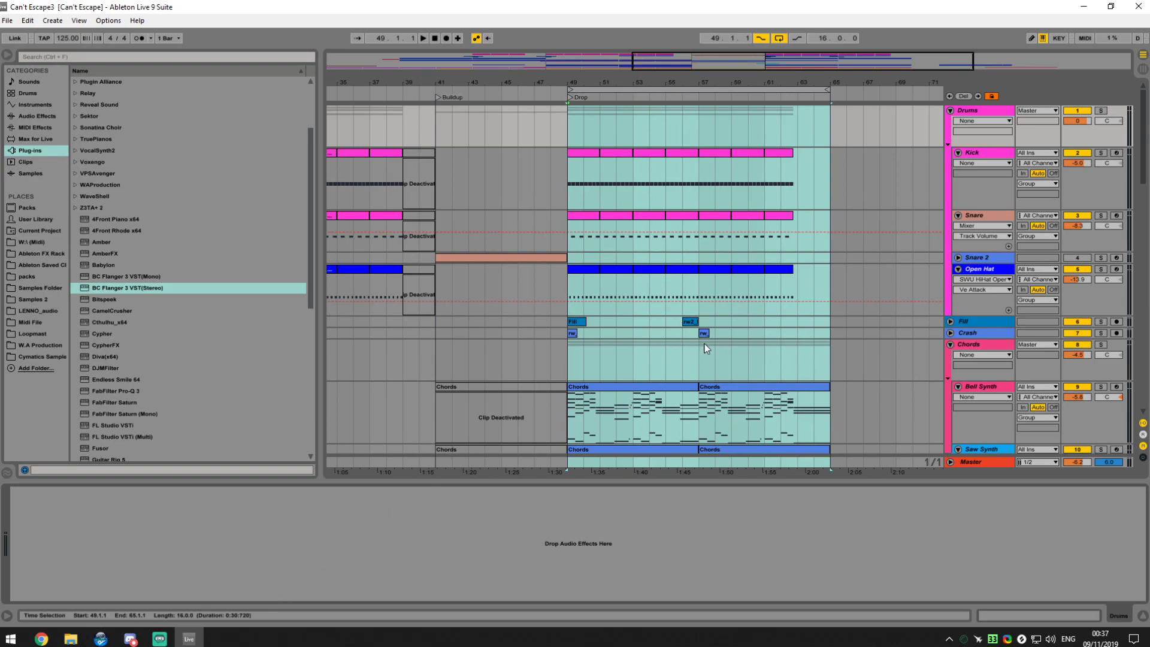
Solo the Chords group and play the Drop from bar 49
click(1101, 344)
key(space)
scroll(1022, 377, down, 3)
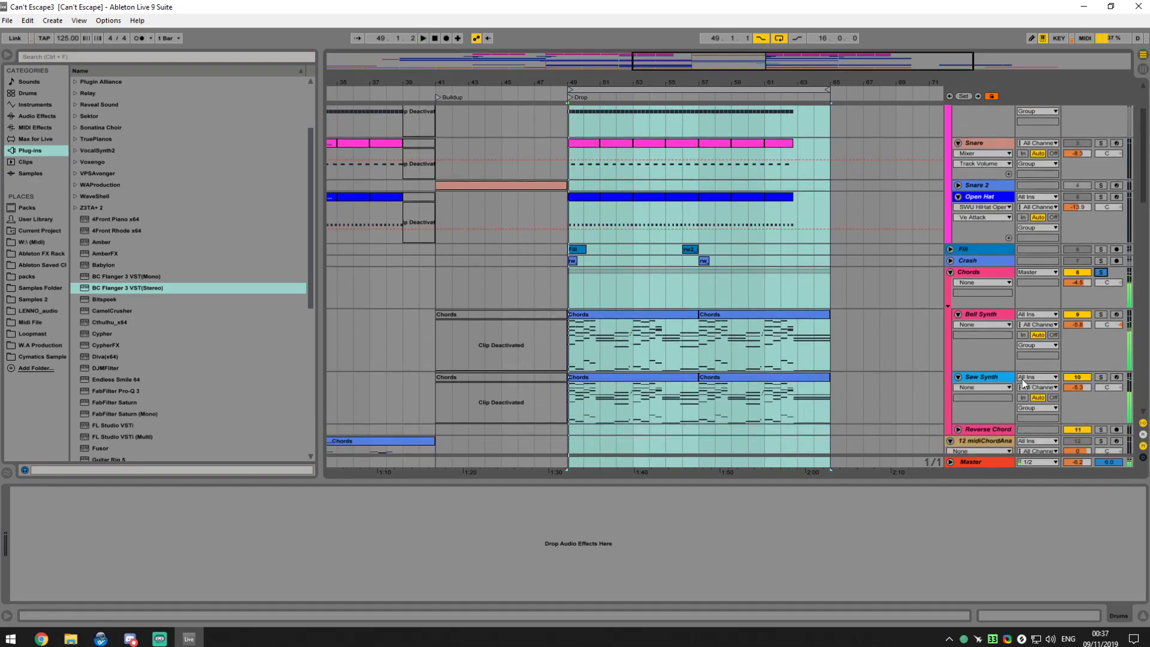
scroll(1022, 378, down, 3)
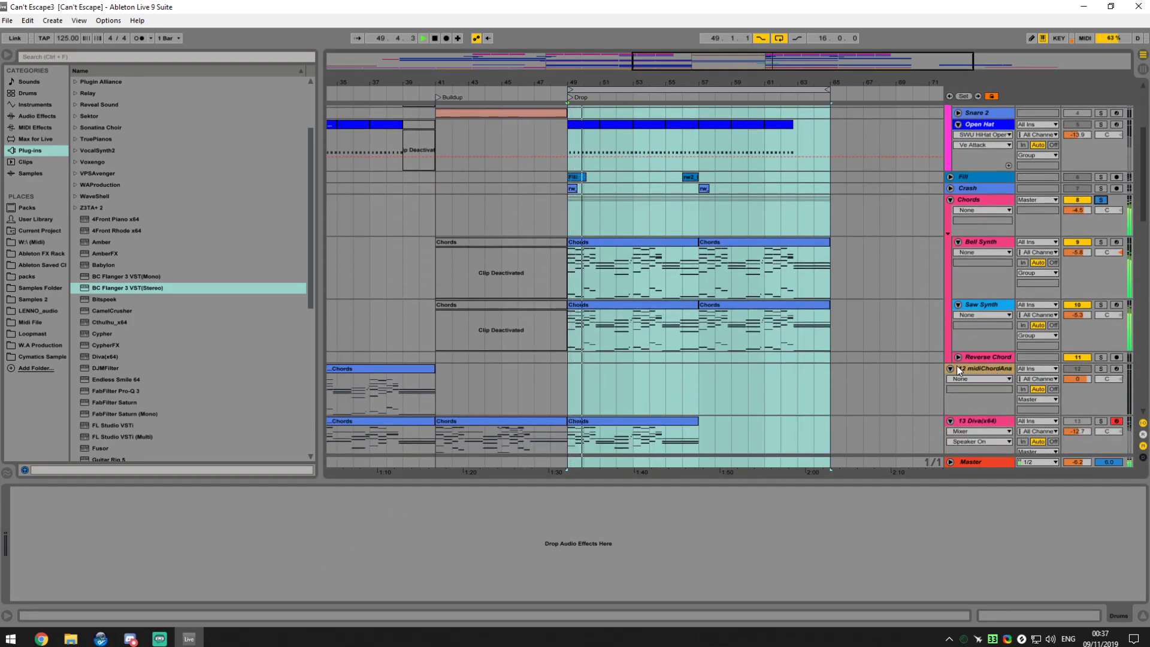
Solo the Saw Synth track instead of the Chords group and open its Diva plug-in window
click(994, 304)
click(984, 315)
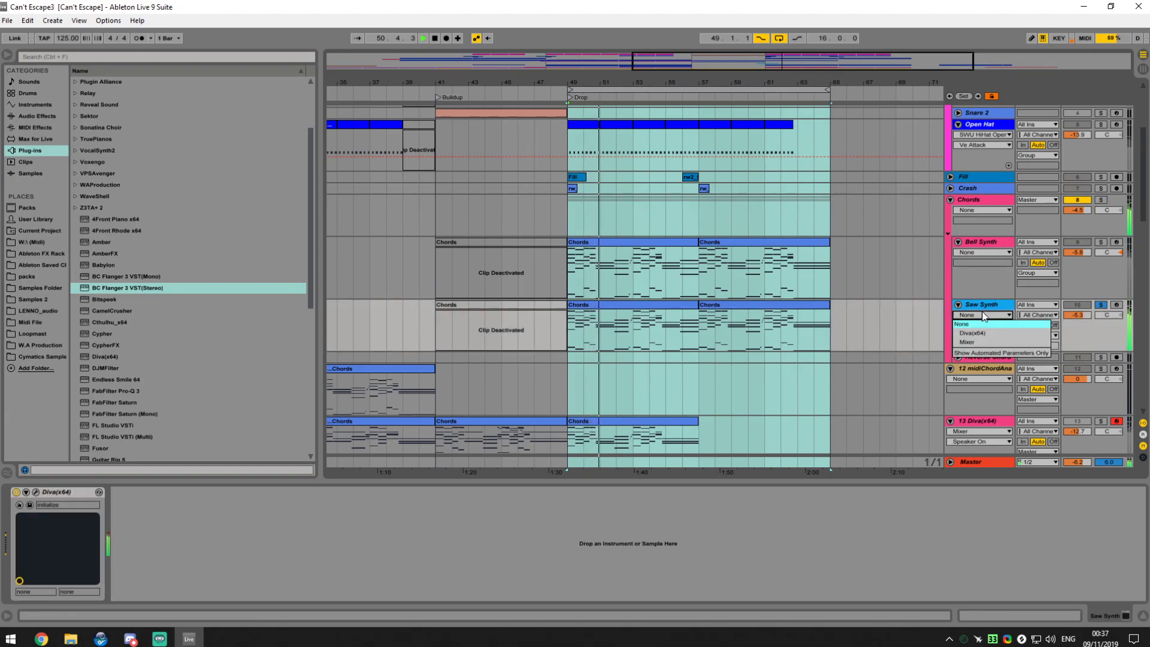
click(982, 324)
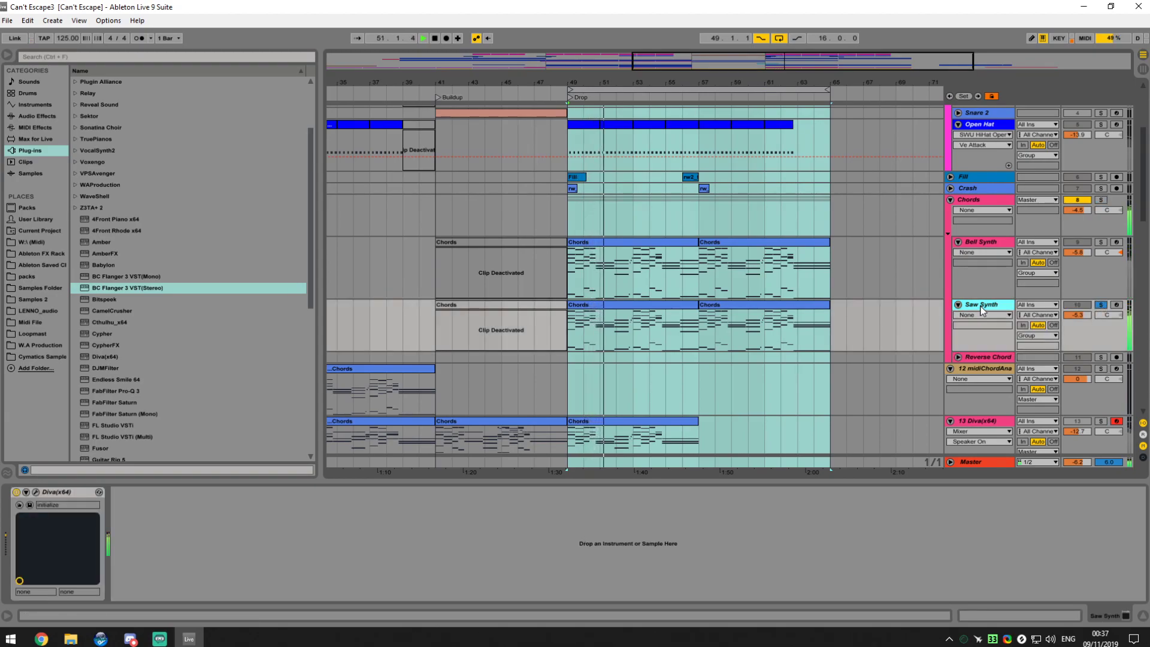
click(36, 492)
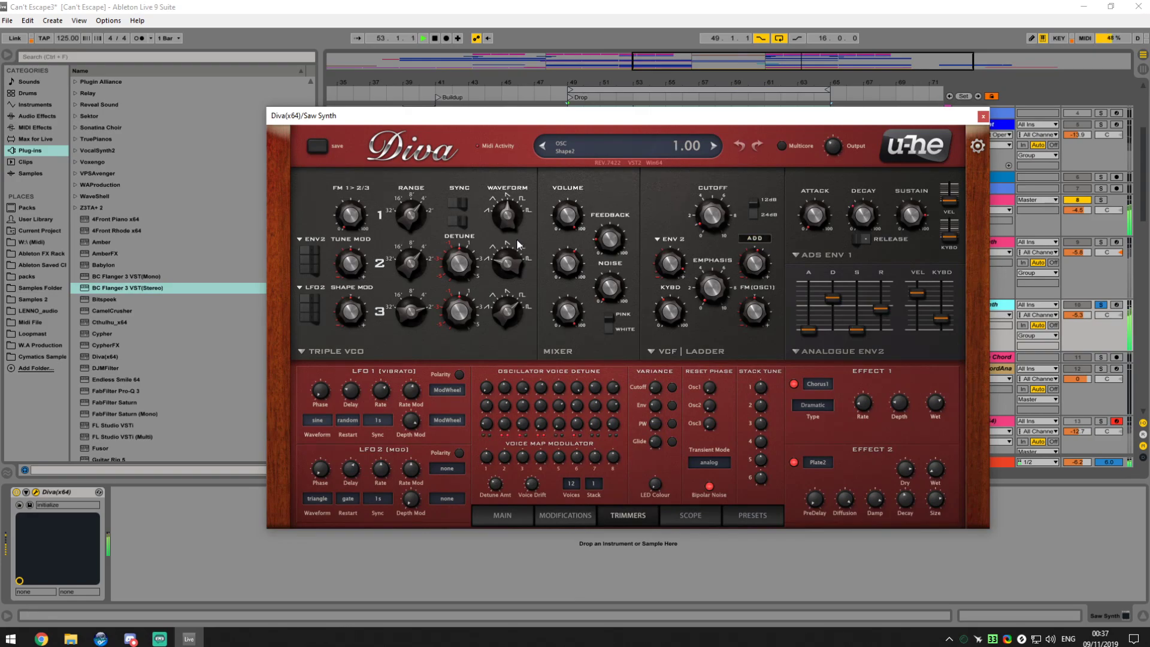
Replay the soloed Saw Synth from bar 49 with its Diva window open, then stop playback
click(738, 592)
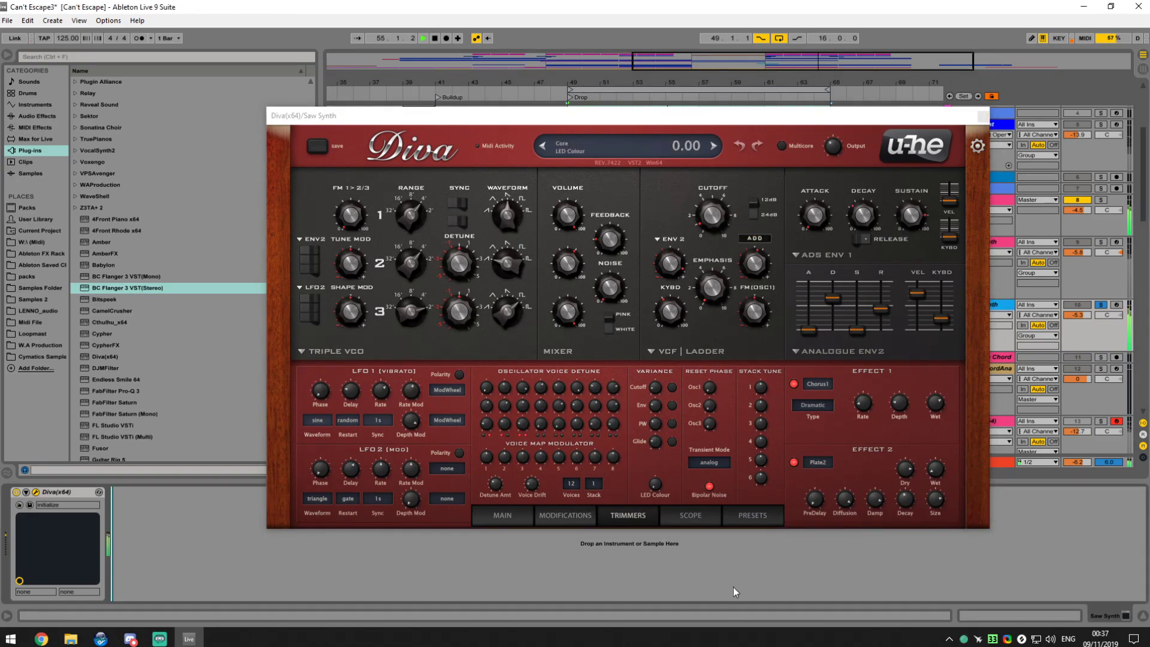
key(space)
key(space)
key(space)
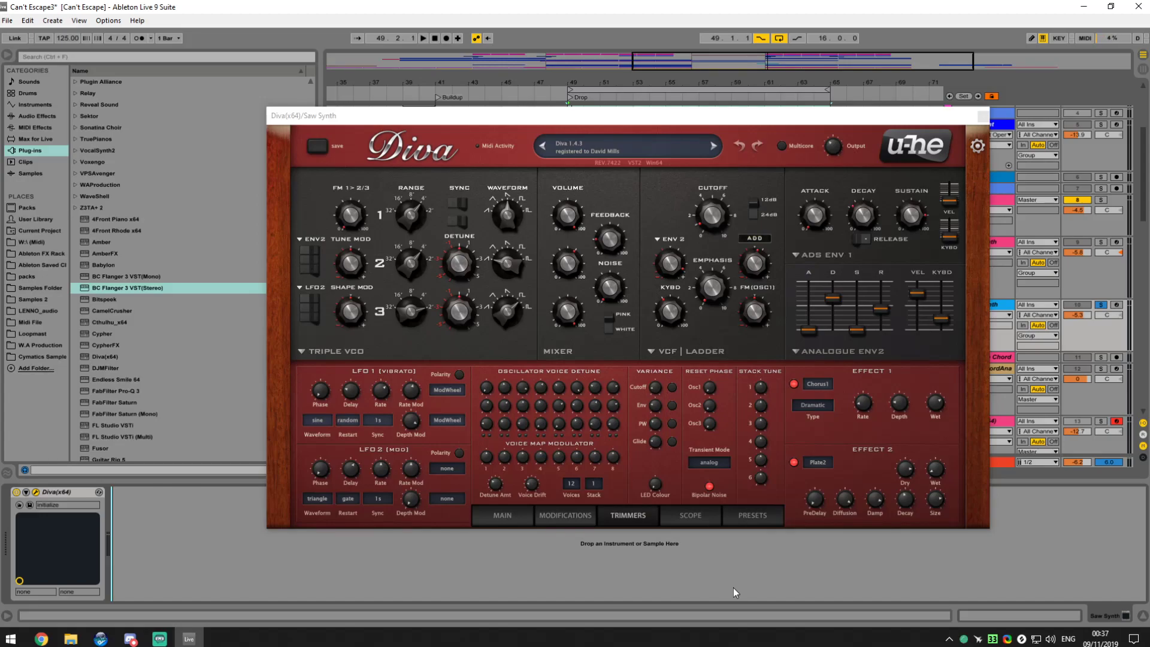
drag(935, 469, 935, 469)
key(alt+Tab)
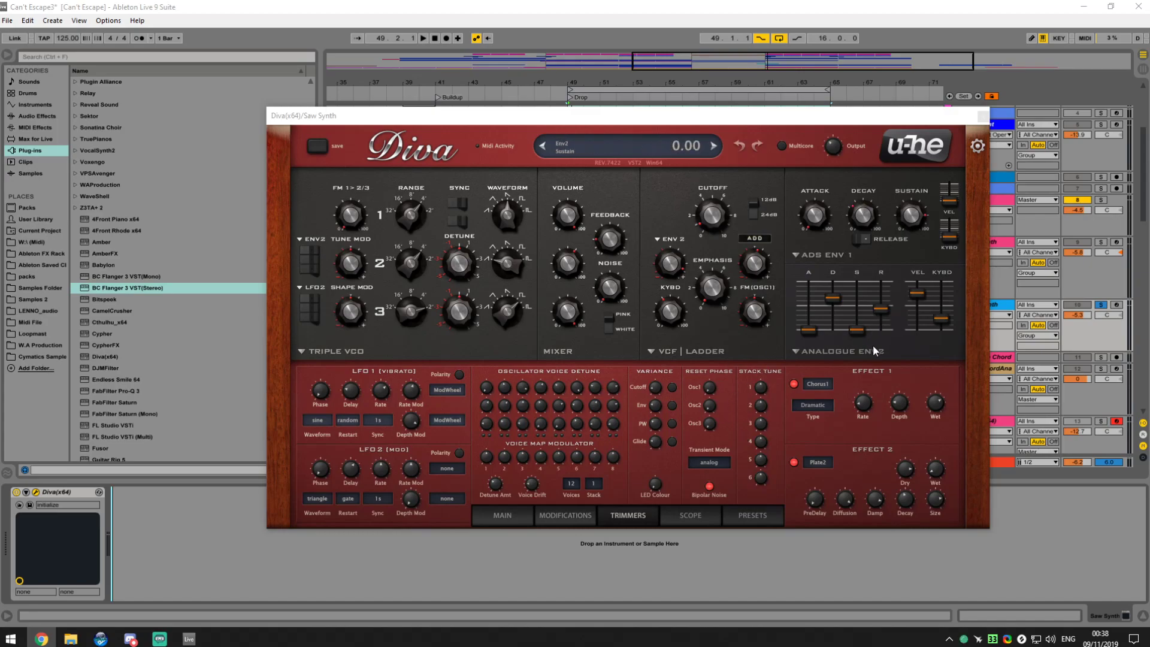
drag(690, 117, 715, 172)
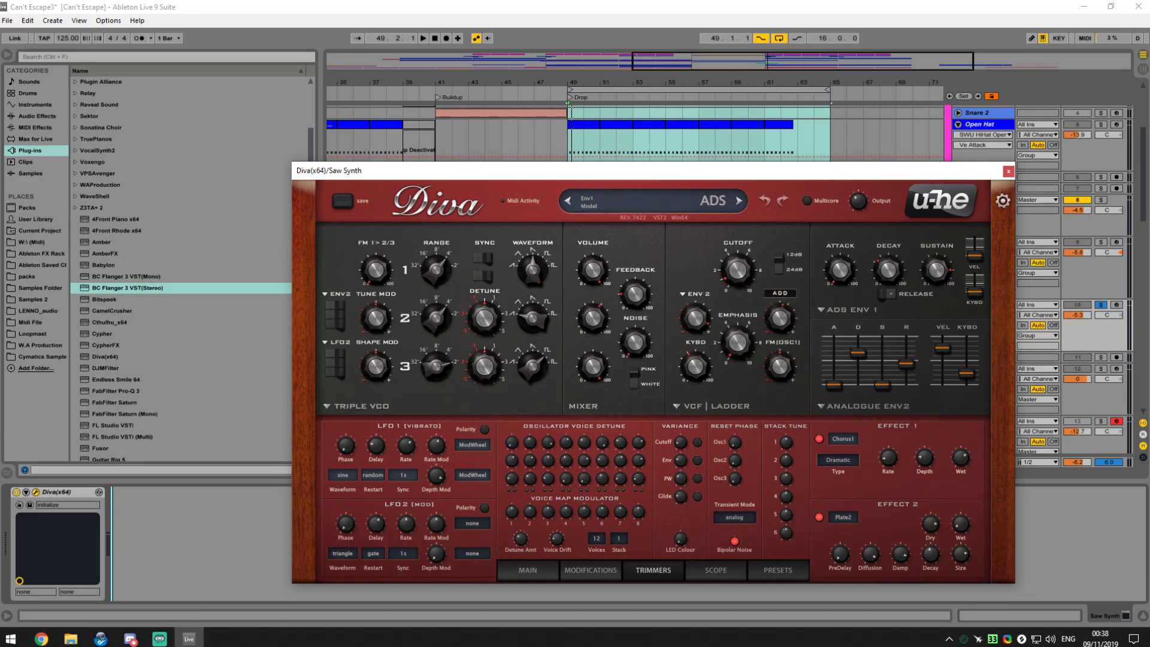
key(alt+Tab)
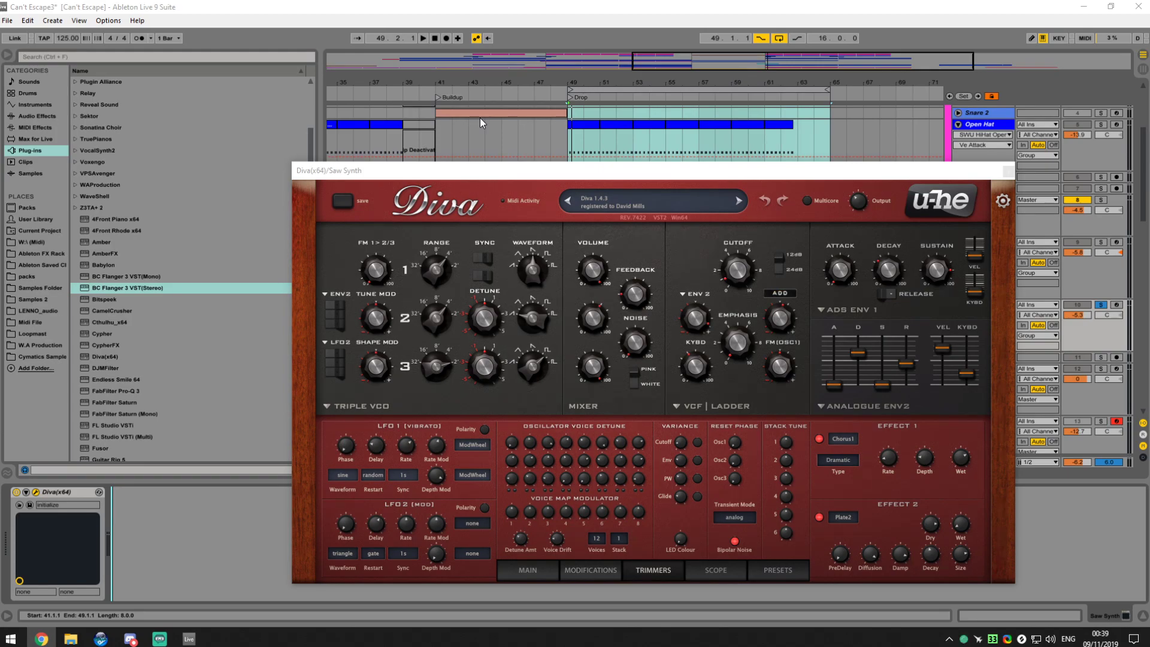
drag(525, 173, 518, 111)
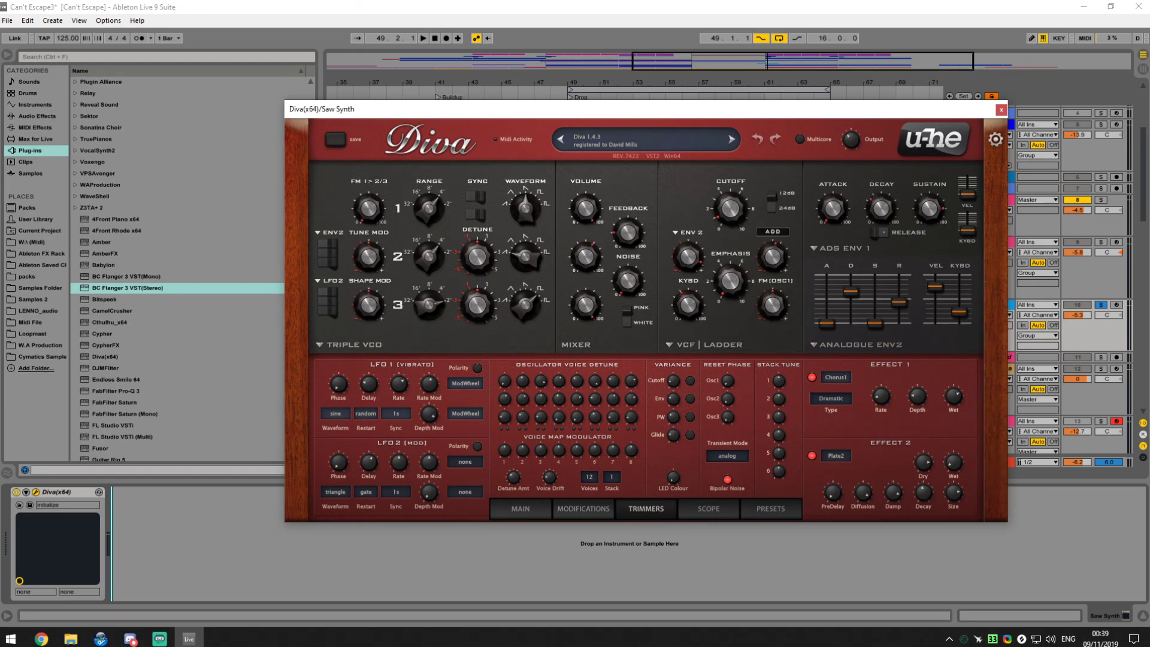
Arm the Saw Synth track for recording, close its Diva window and save the project
key(alt+Tab)
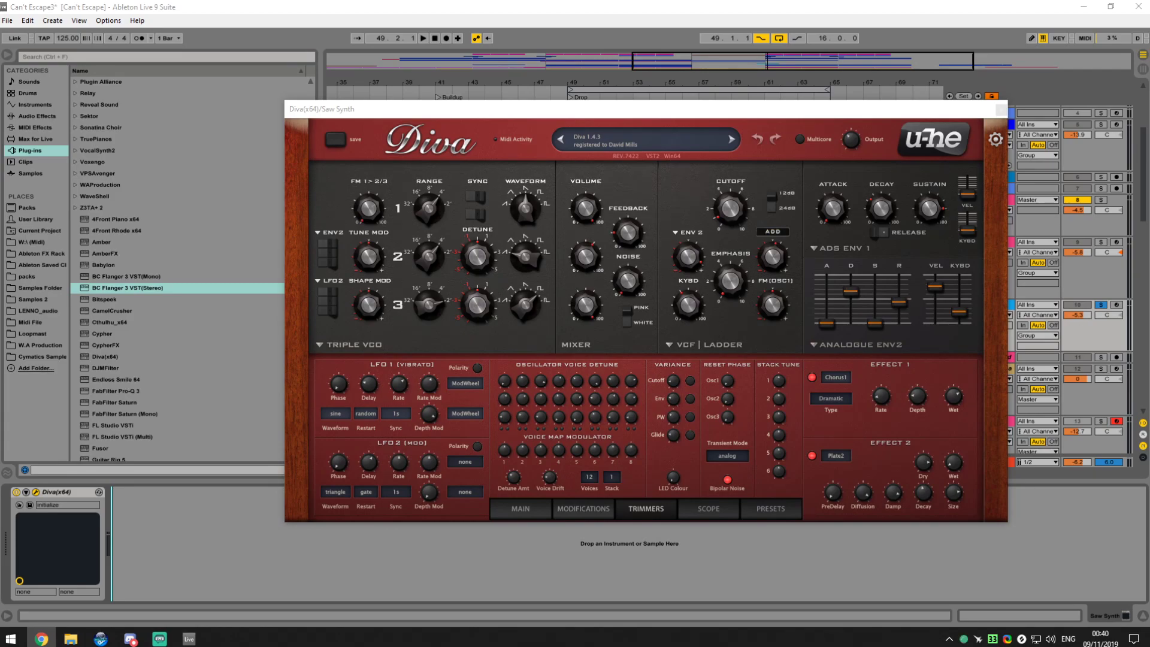
click(709, 552)
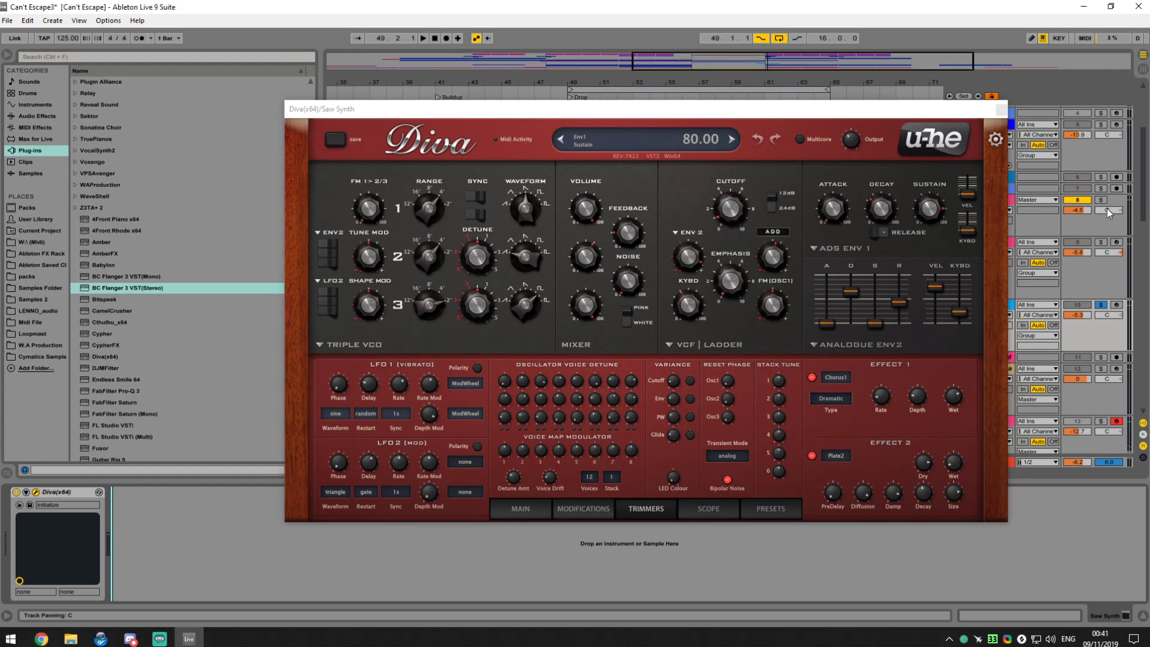
click(1116, 305)
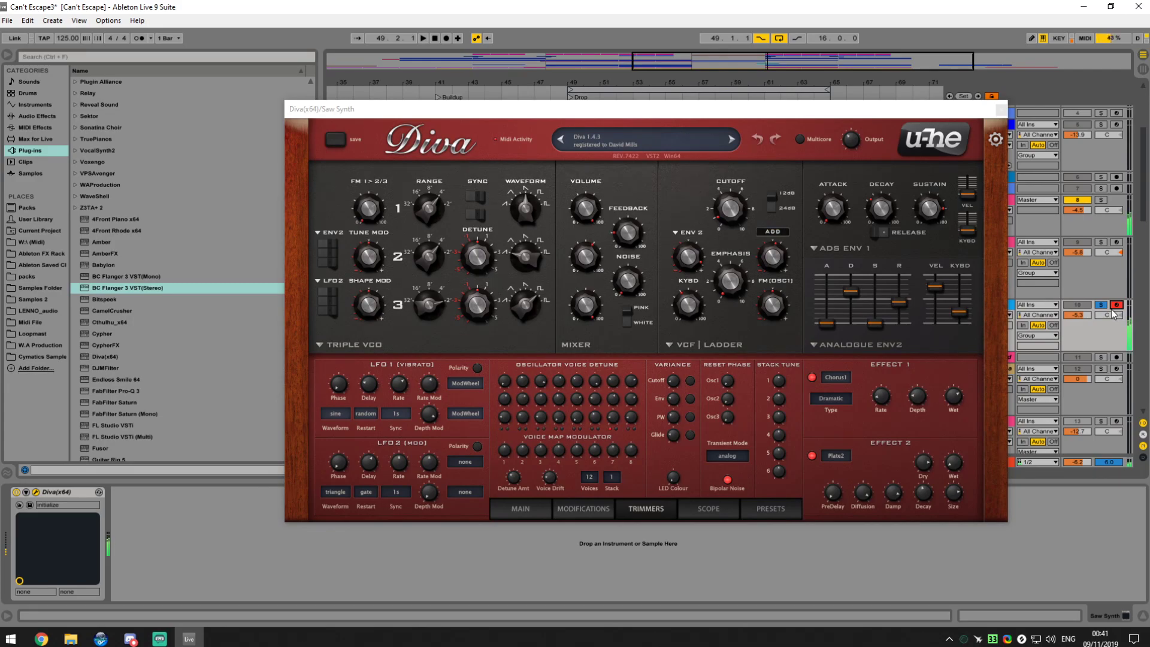
click(1001, 109)
click(159, 638)
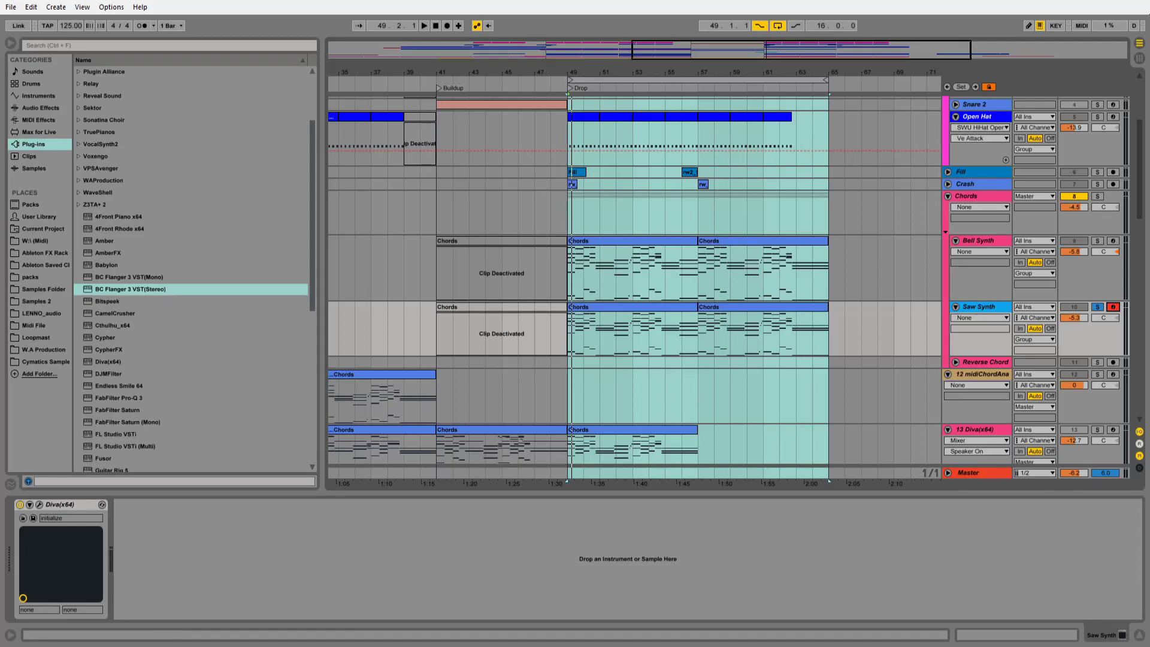
key(ctrl+s)
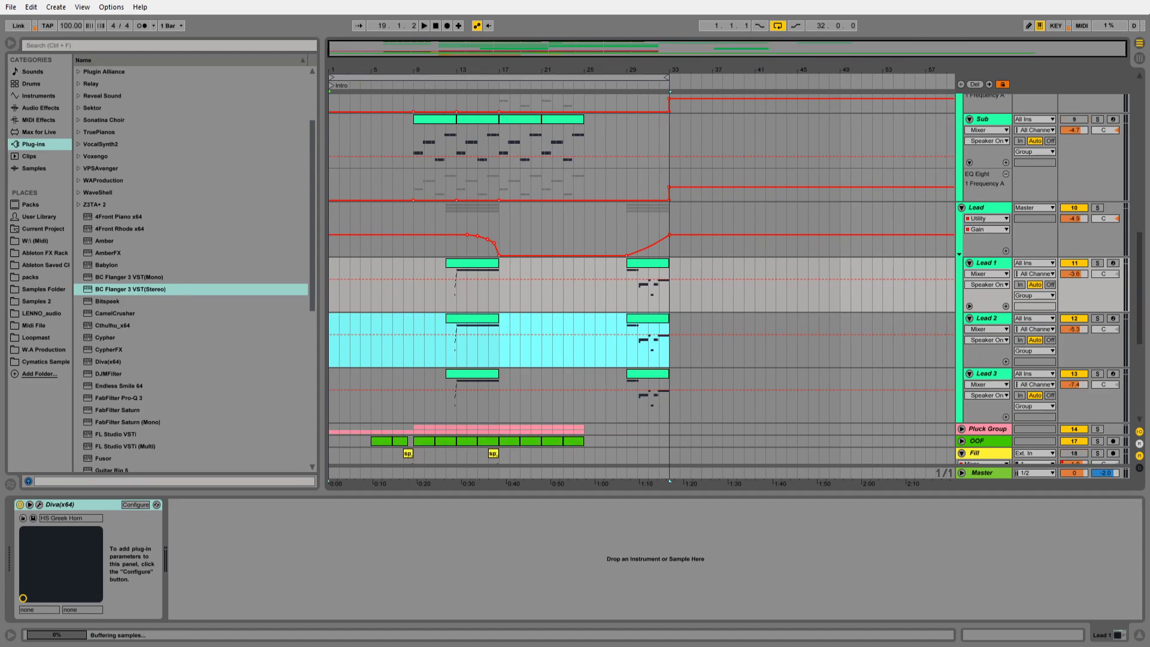
Play the 100 BPM project from bar 1, review its tracks down to the vocals and FX, then stop playback
scroll(581, 276, up, 2)
scroll(582, 278, up, 10)
key(space)
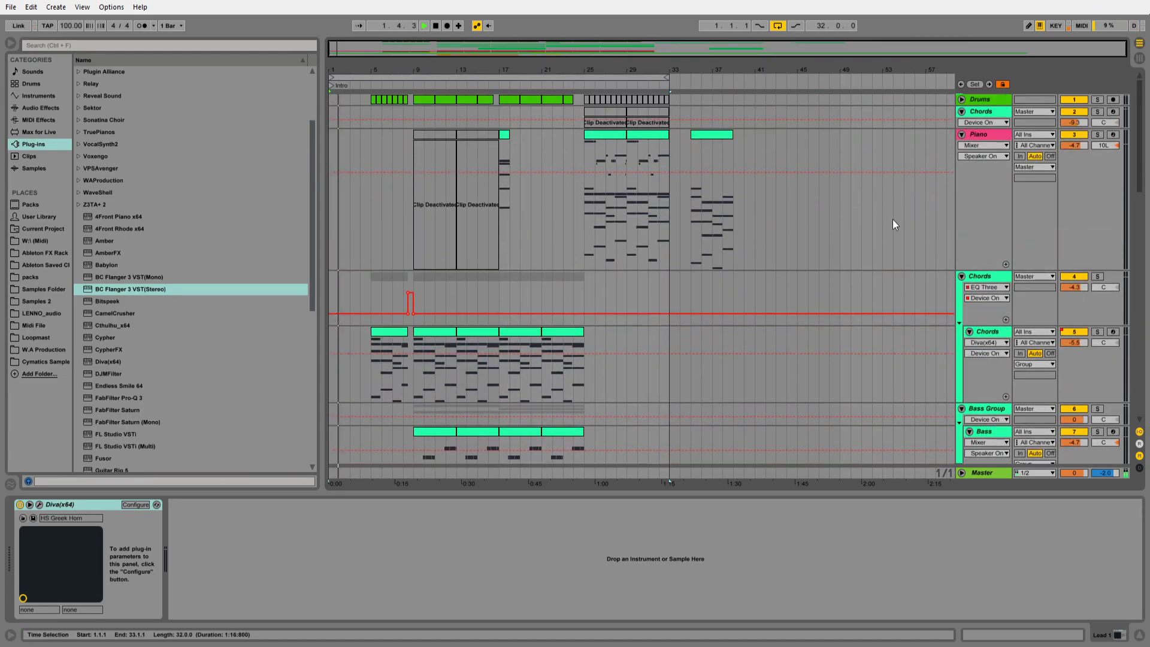
scroll(788, 316, down, 12)
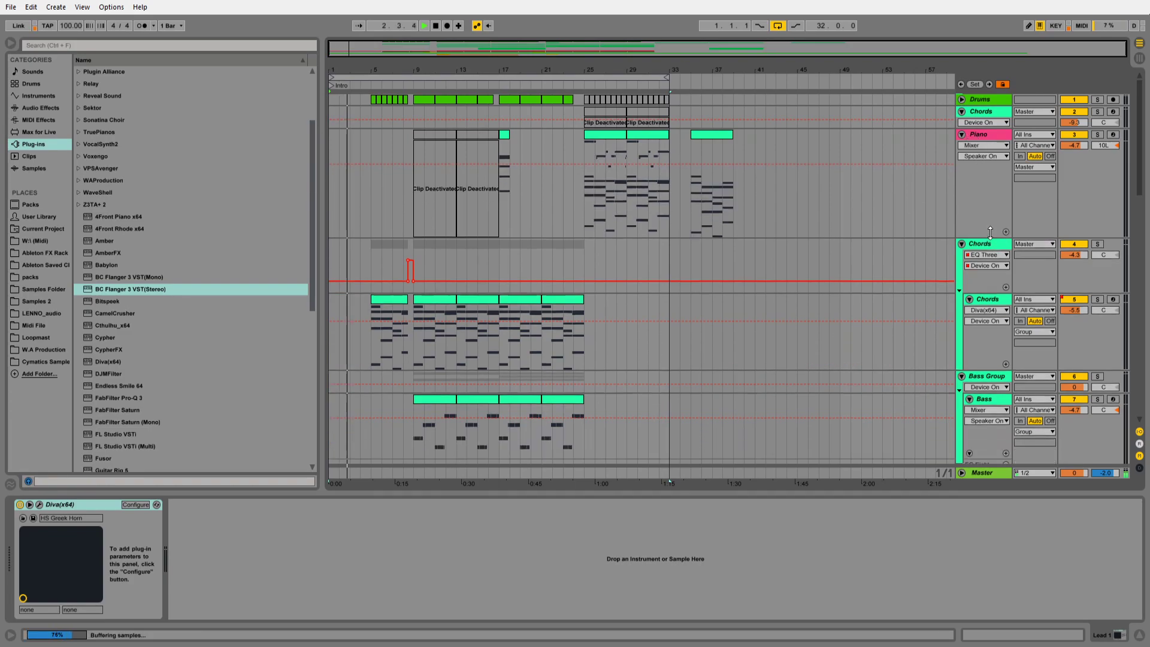
scroll(803, 322, down, 20)
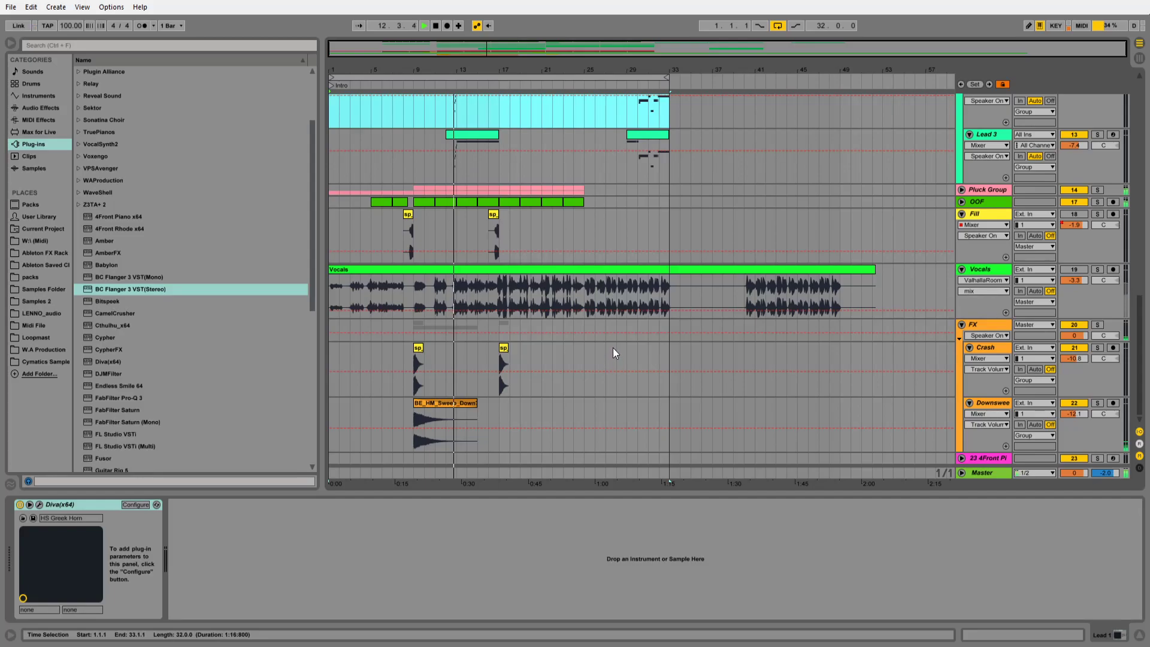
click(614, 575)
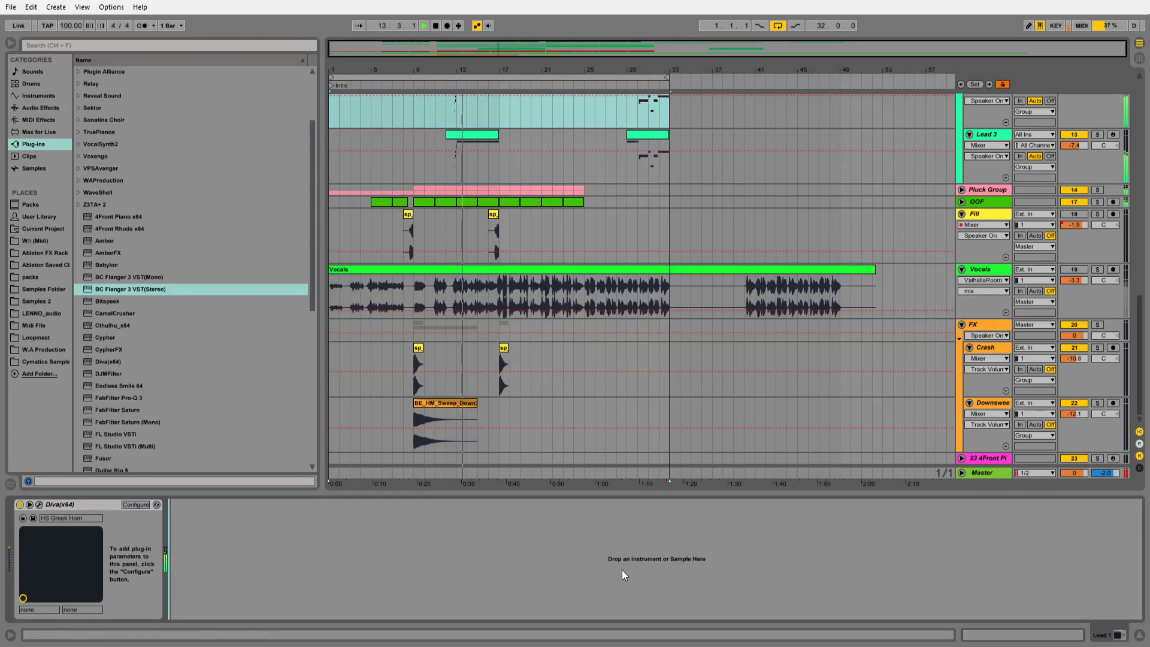
key(space)
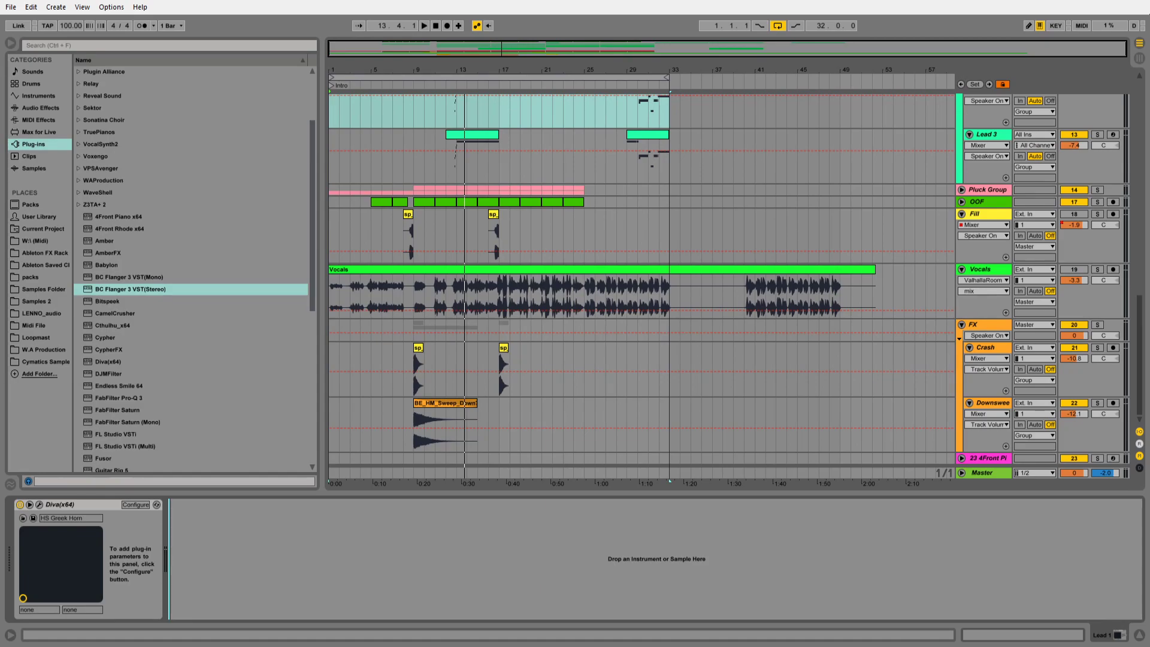
key(alt+Tab)
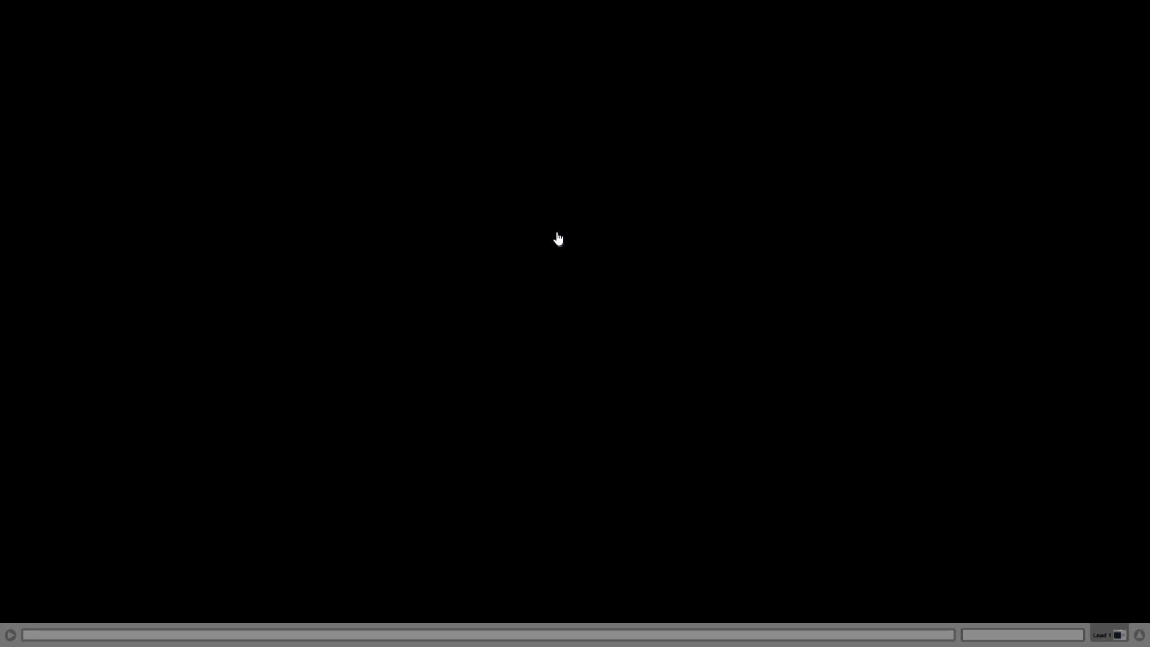
key(alt+Tab)
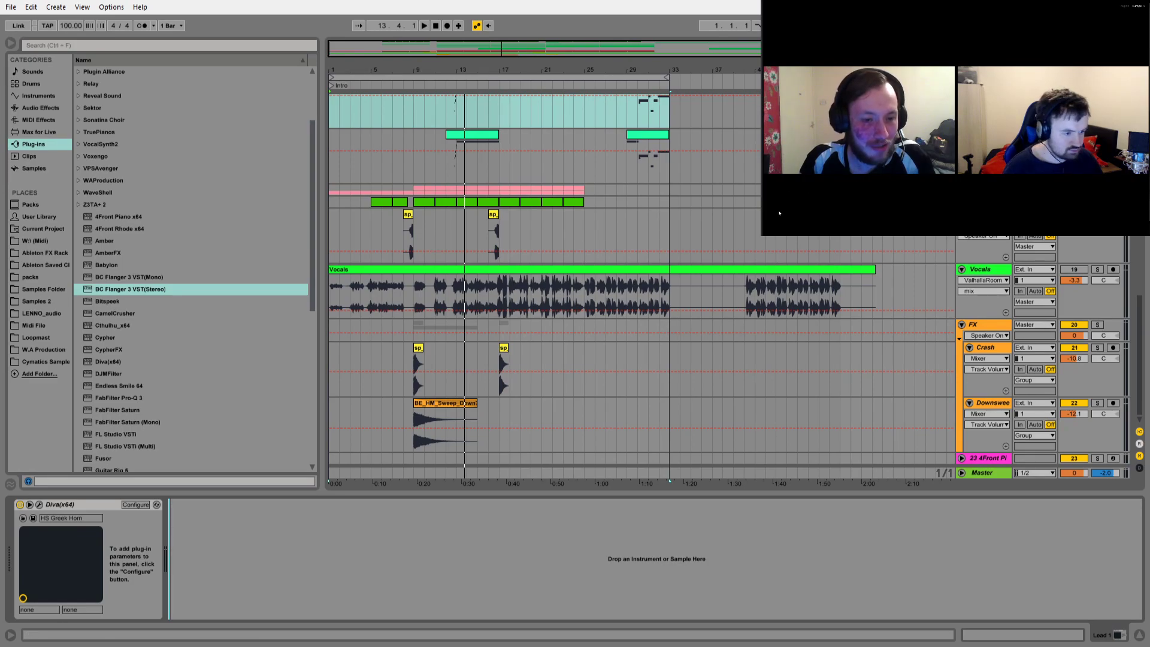
click(783, 221)
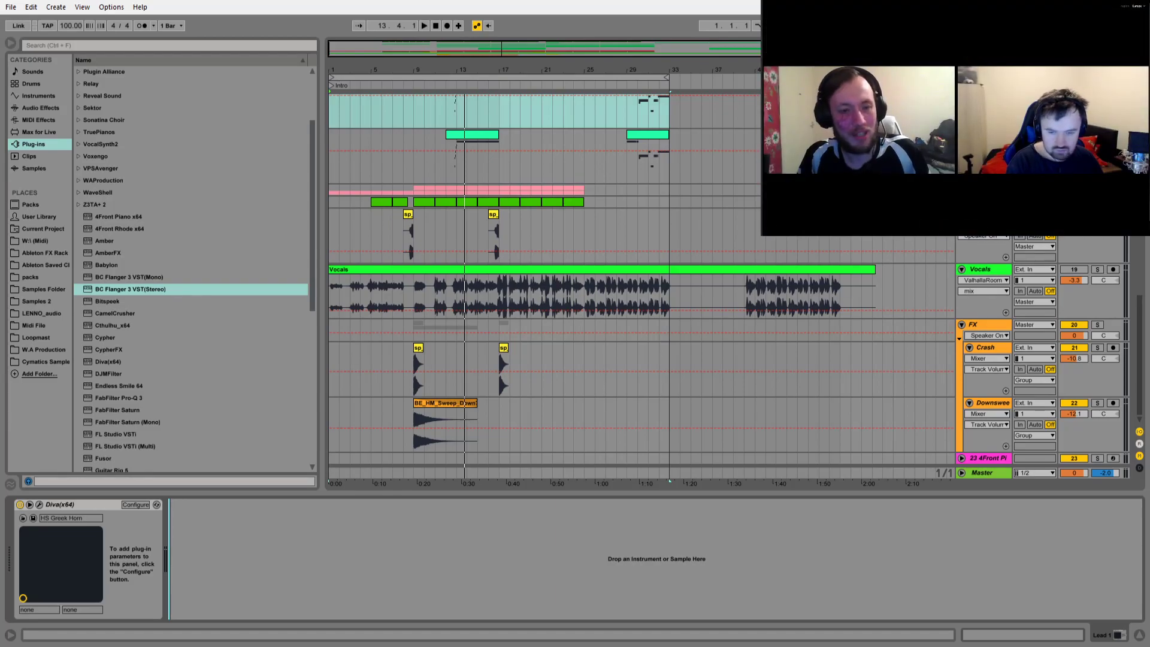
key(space)
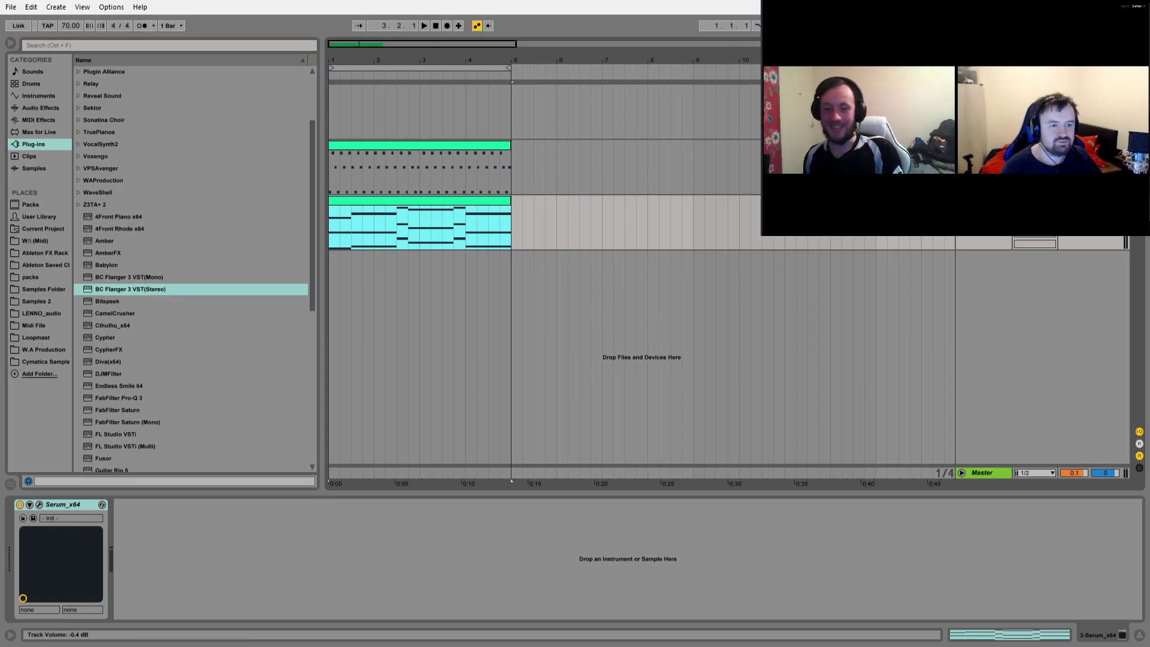
key(alt+Tab)
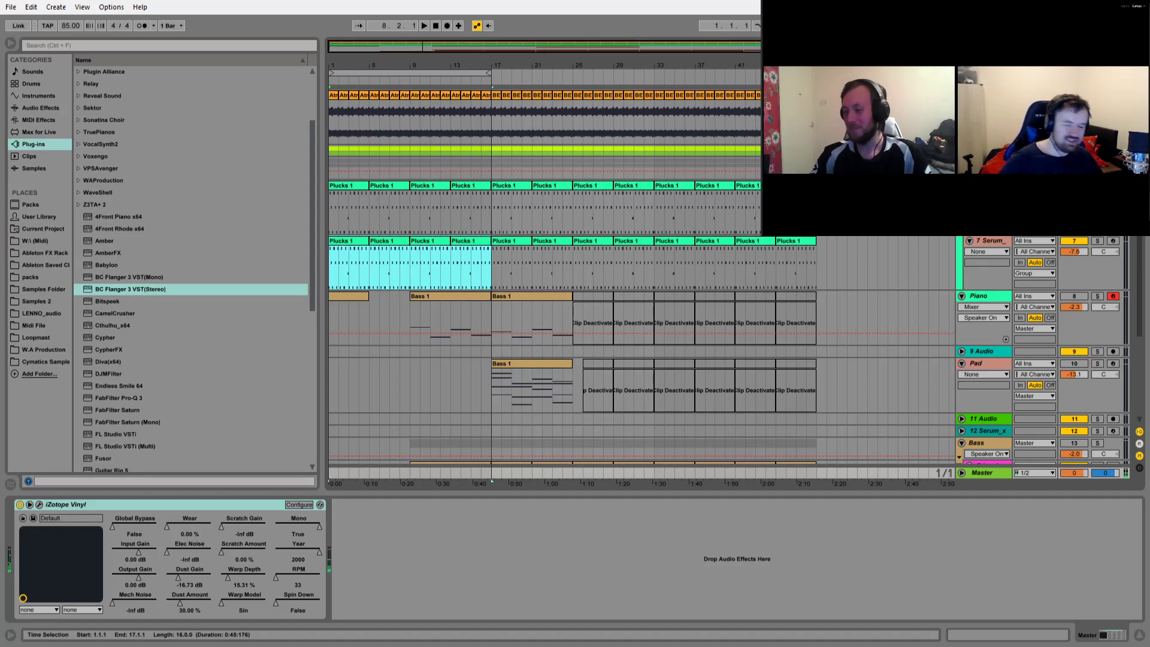
Play the 85 BPM project from bar 1 and examine its plucks, piano and bass tracks, selecting the Piano clip at bar 9
key(space)
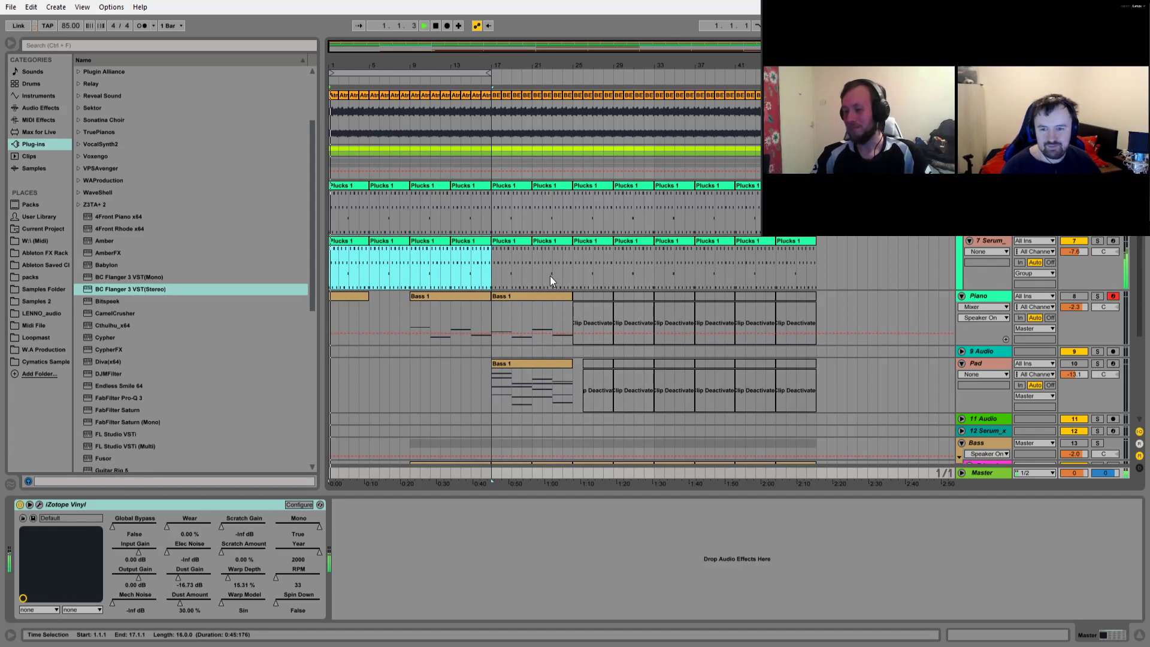
scroll(548, 275, down, 5)
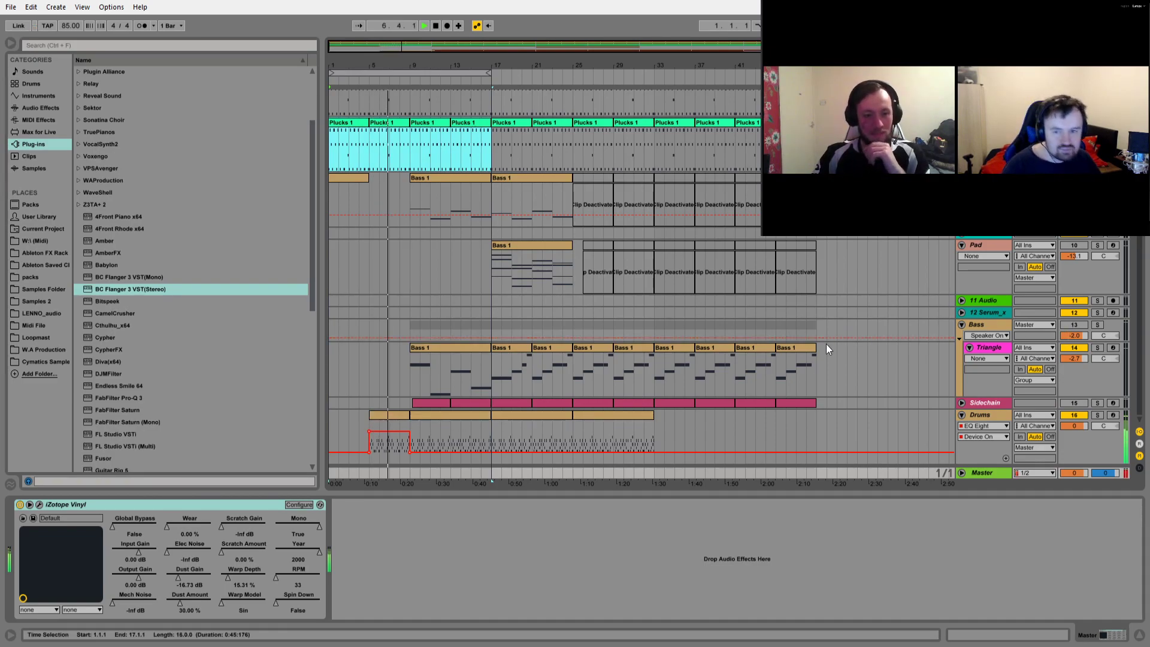
click(446, 175)
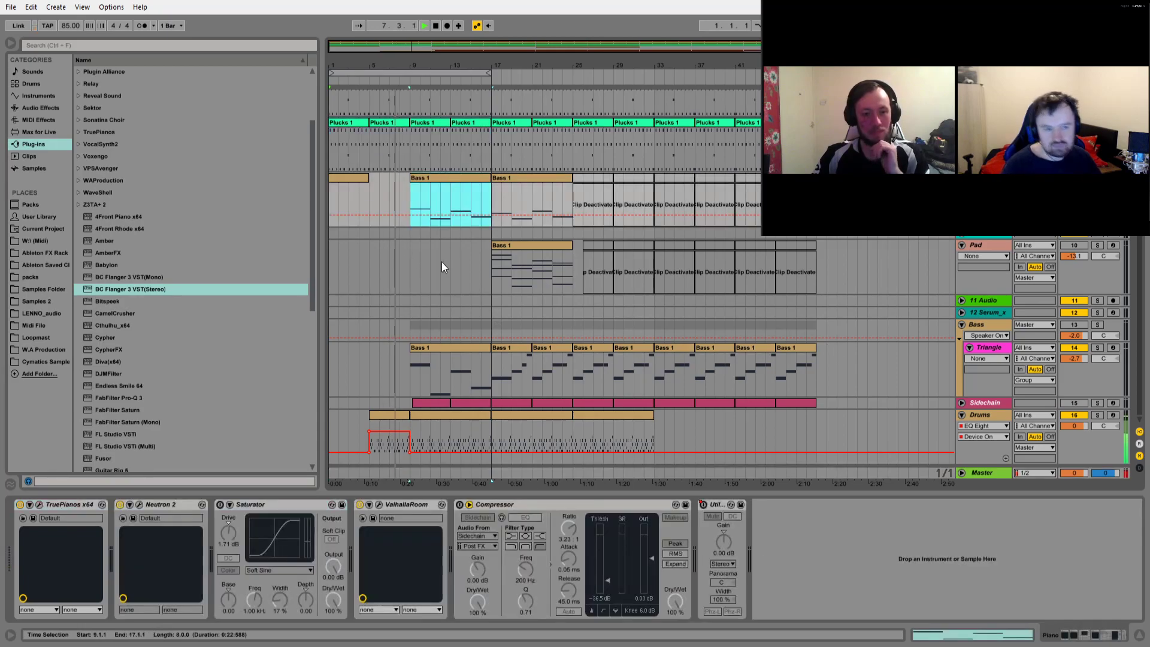
scroll(443, 282, up, 3)
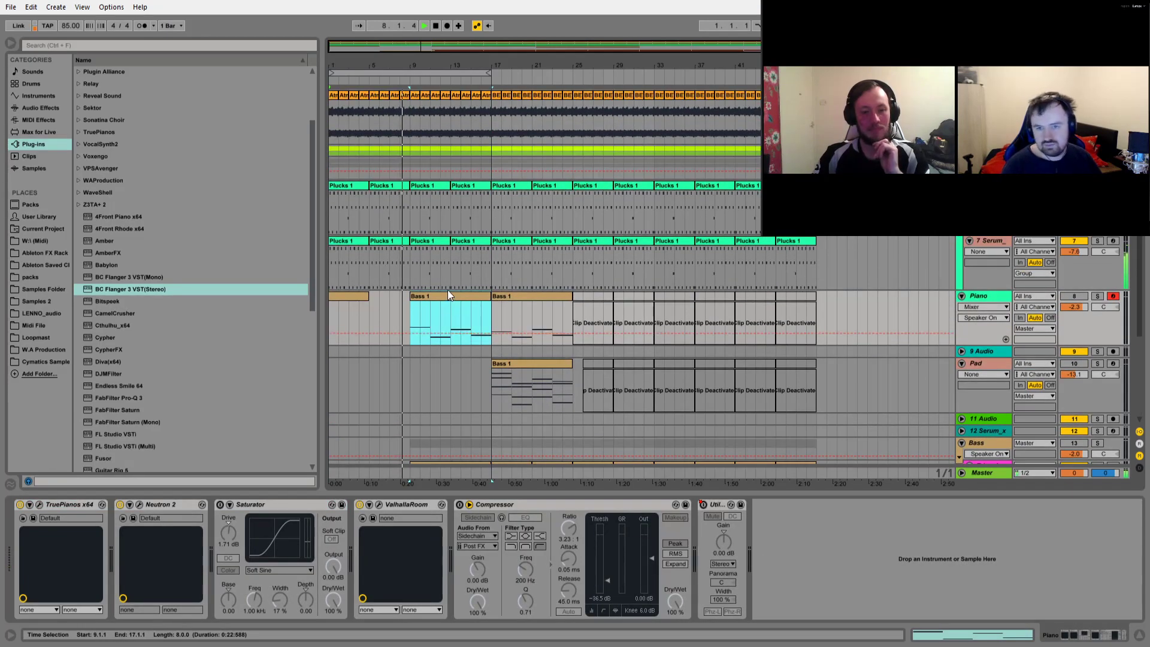
scroll(447, 288, down, 4)
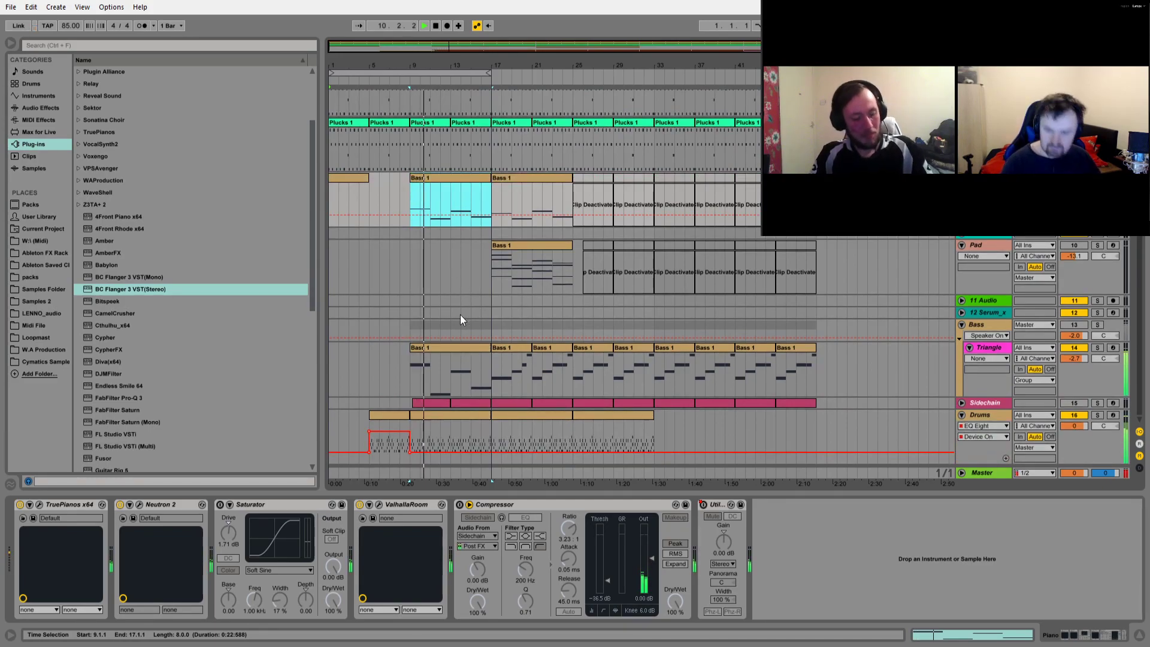
Loop bars 9 to 17 over the Triangle track's first clip and play them with the Bass group unmuted
click(444, 347)
key(space)
key(ctrl+l)
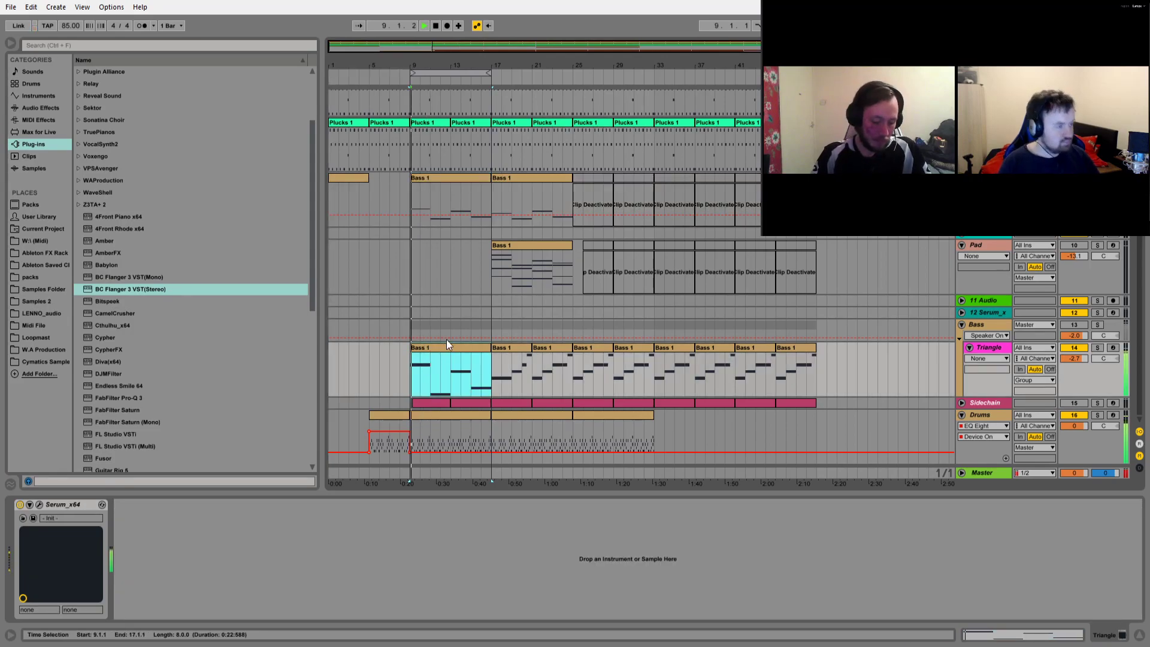
key(space)
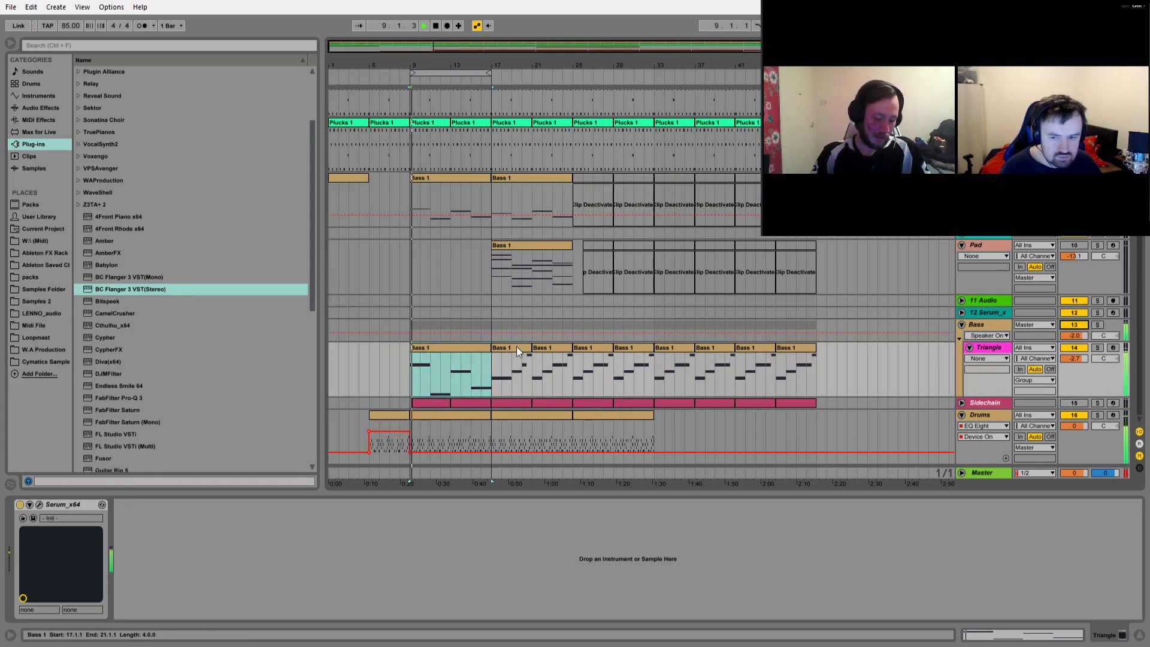
Open the Triangle track's first Bass 1 clip, raise its second note an octave to C2 and resume playback
double_click(451, 347)
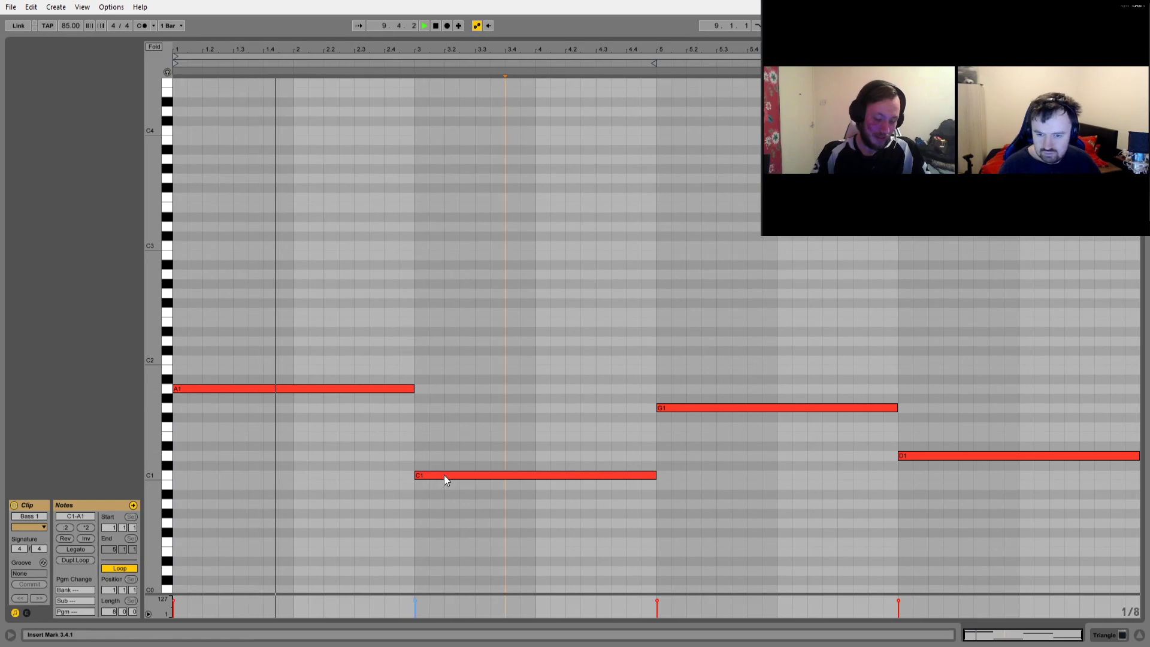
drag(440, 473, 448, 361)
key(space)
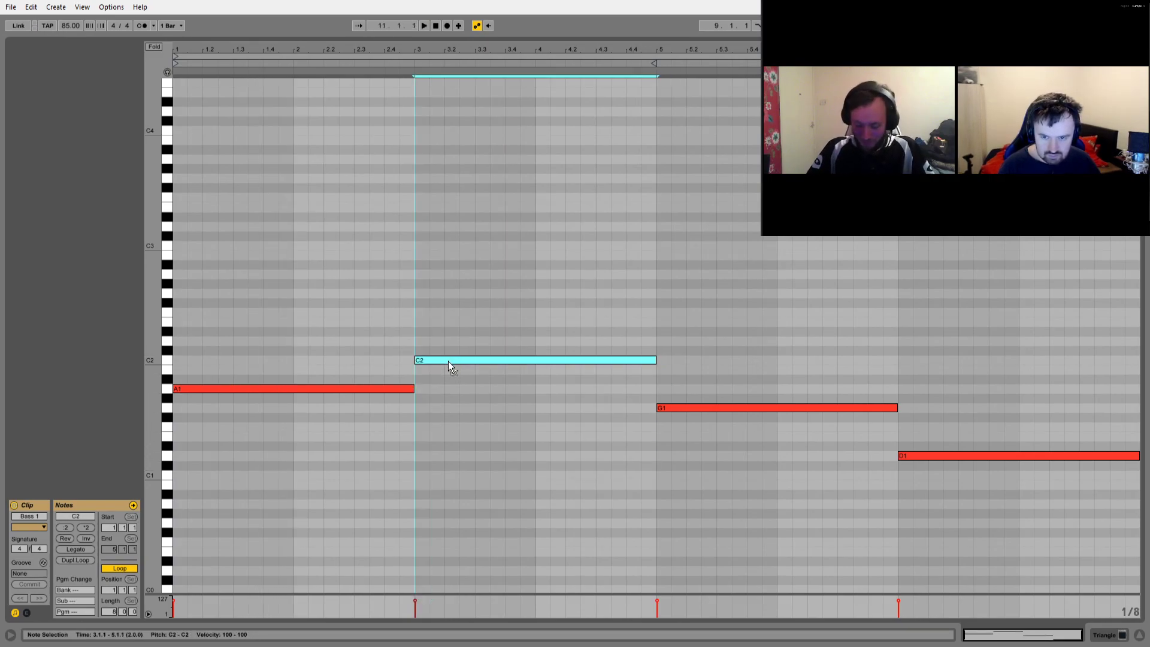
click(420, 62)
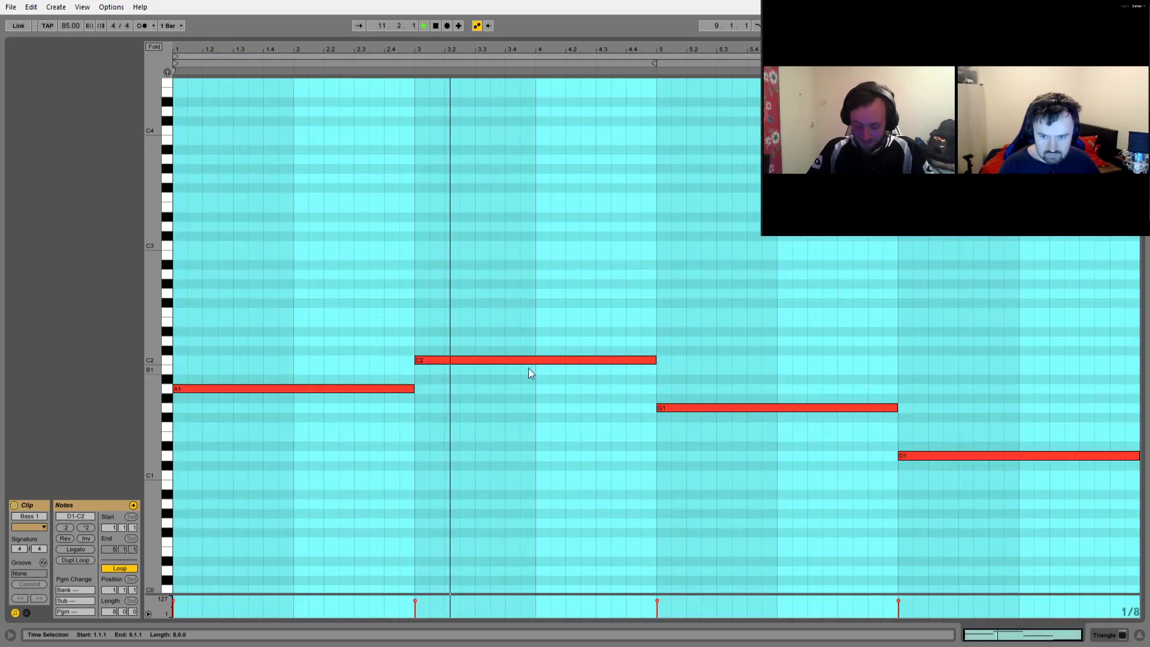
Try the clip's third note at A1 during playback, then move it back to G1
click(688, 399)
drag(674, 408, 672, 394)
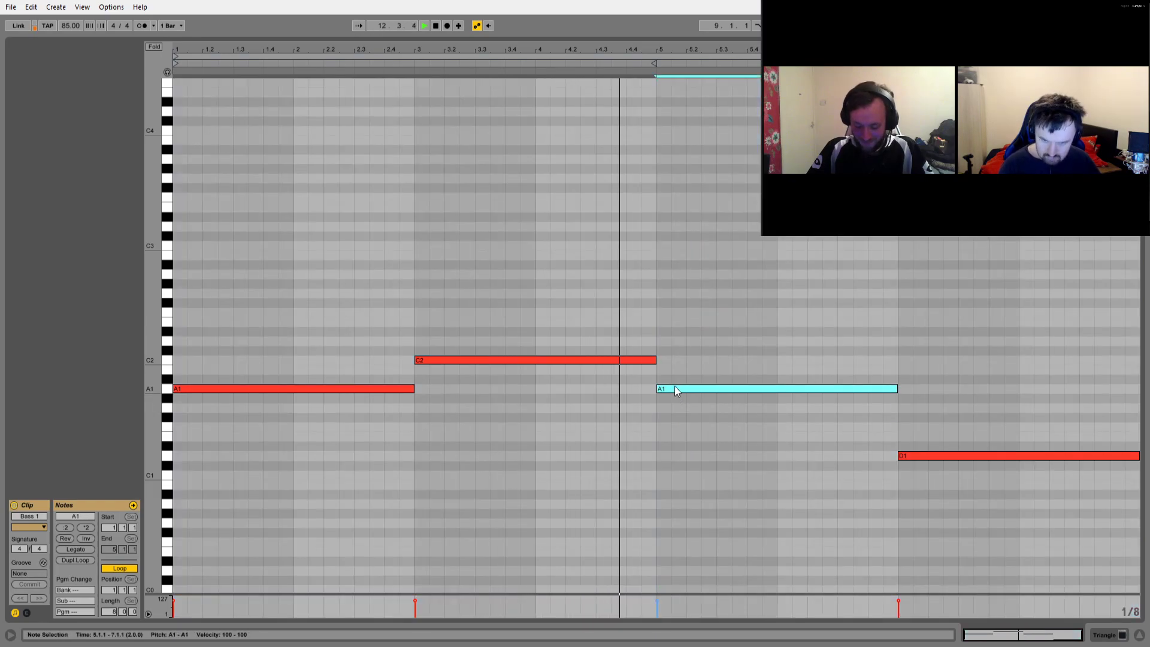
click(939, 444)
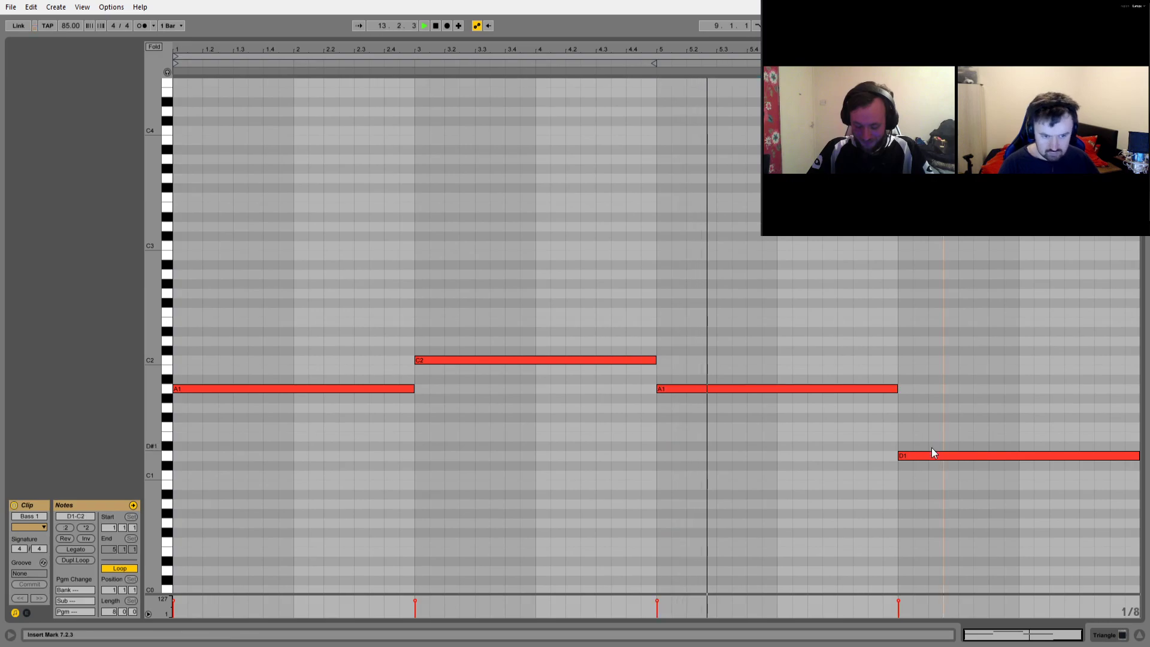
key(space)
drag(757, 387, 757, 407)
key(ctrl+a)
key(space)
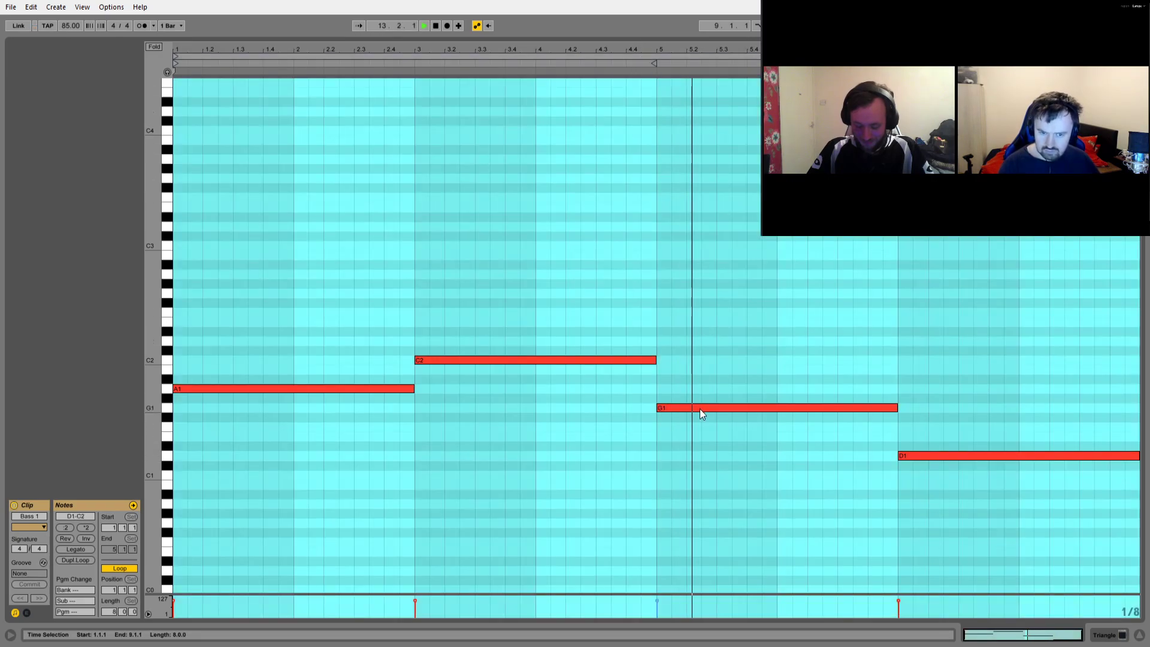
click(700, 409)
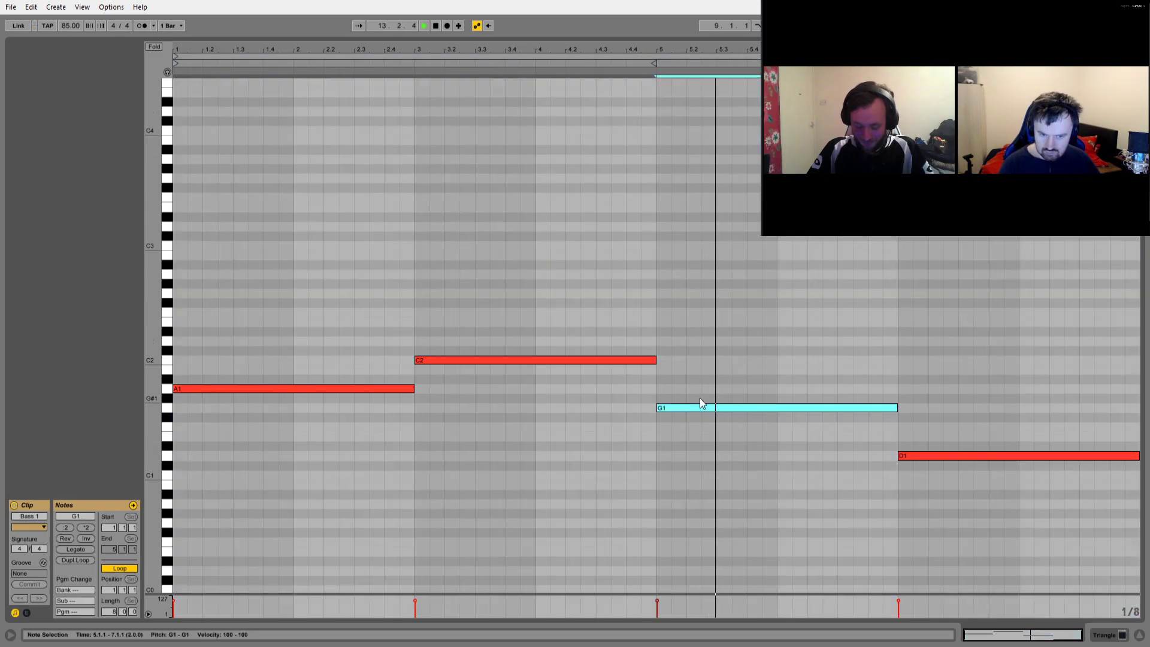
Raise the clip's last note to A1, then stop playback and return to the arrangement
click(918, 444)
drag(933, 457, 933, 388)
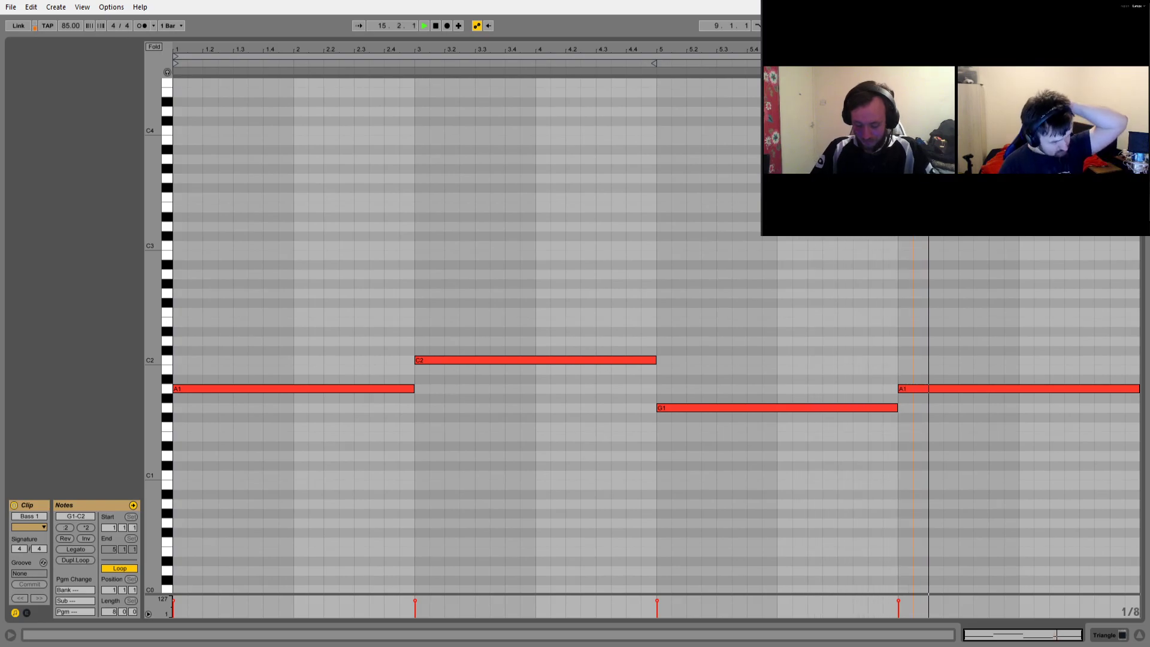
click(890, 281)
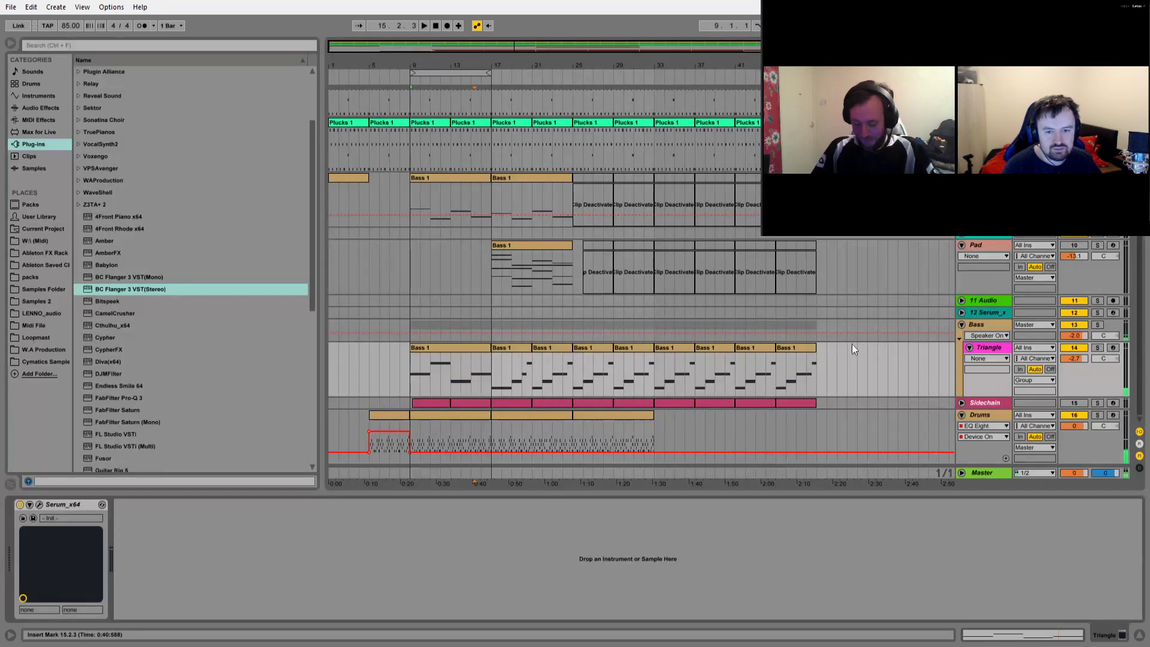
Extend the Triangle track's first clip to bar 25, loop bars 9 to 25 and play them
click(474, 348)
drag(486, 348, 570, 349)
key(ctrl+l)
key(space)
scroll(625, 271, up, 5)
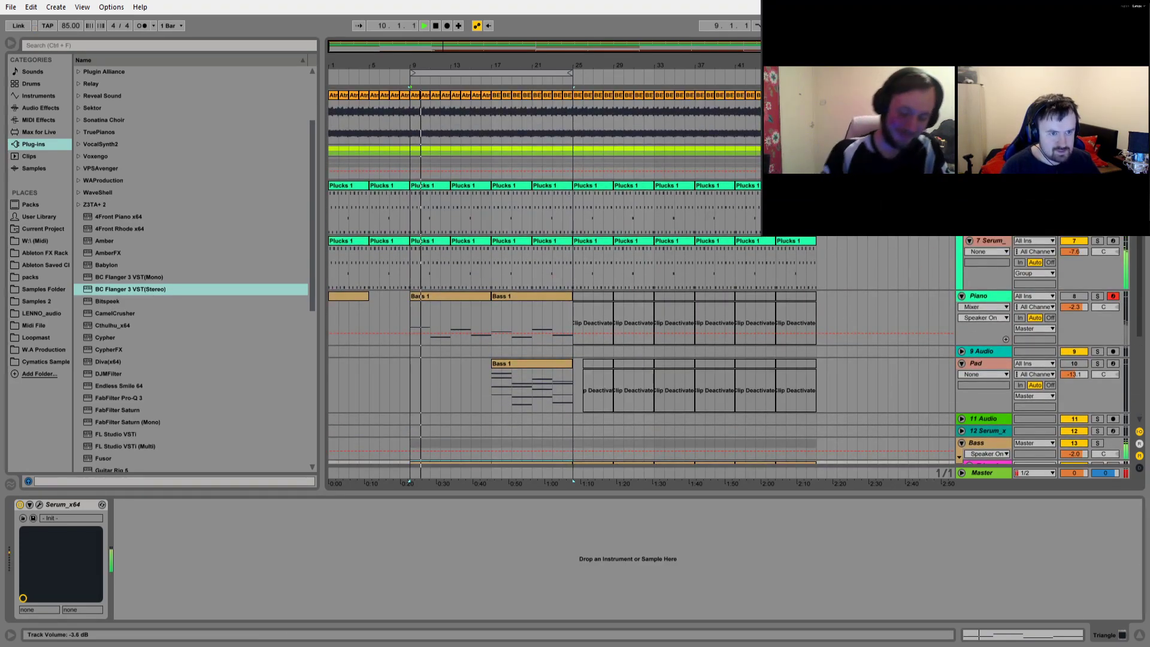
scroll(1017, 248, down, 5)
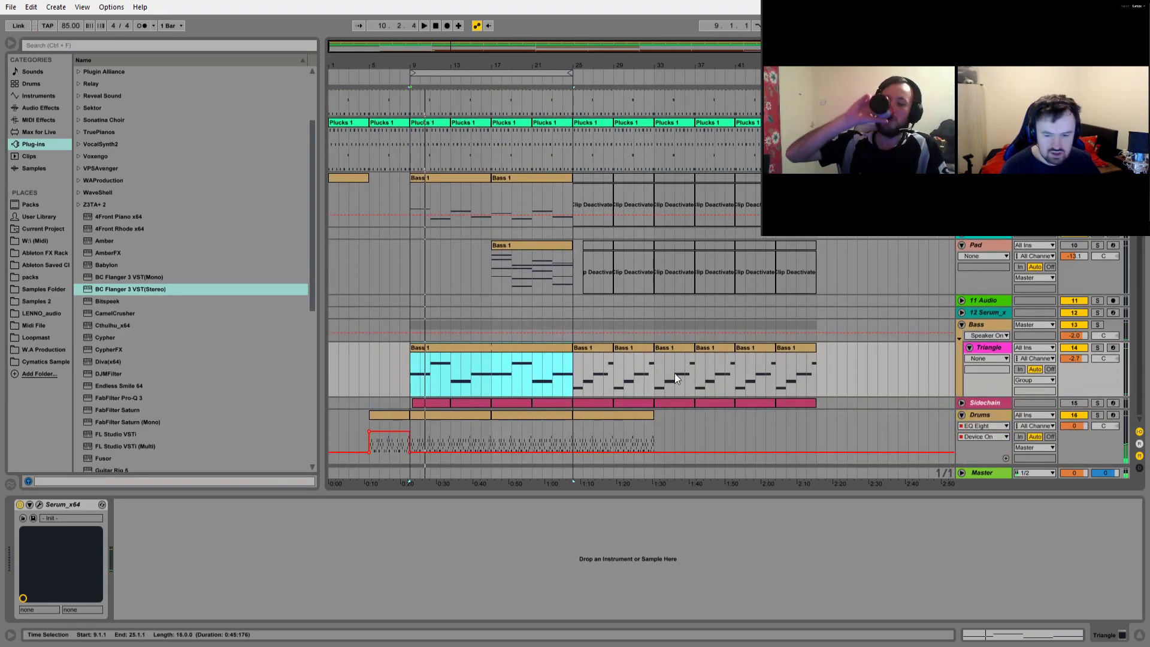
Fold the plucks group, mute the Drums track and replay the loop from bar 9
scroll(1010, 245, up, 3)
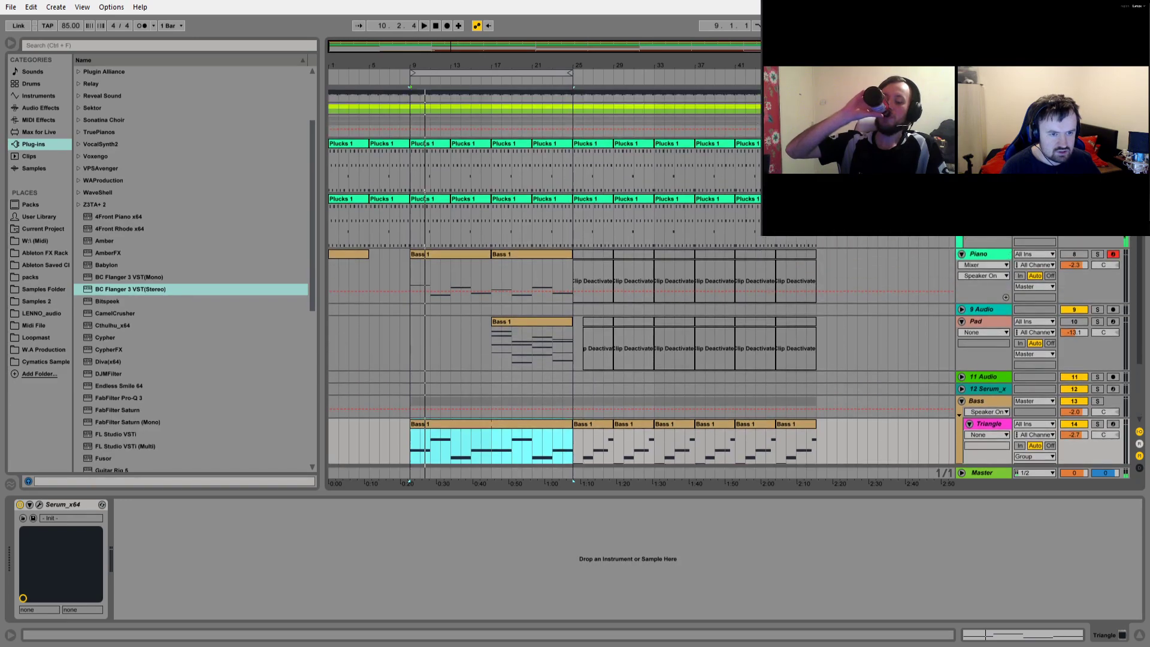
scroll(728, 353, down, 3)
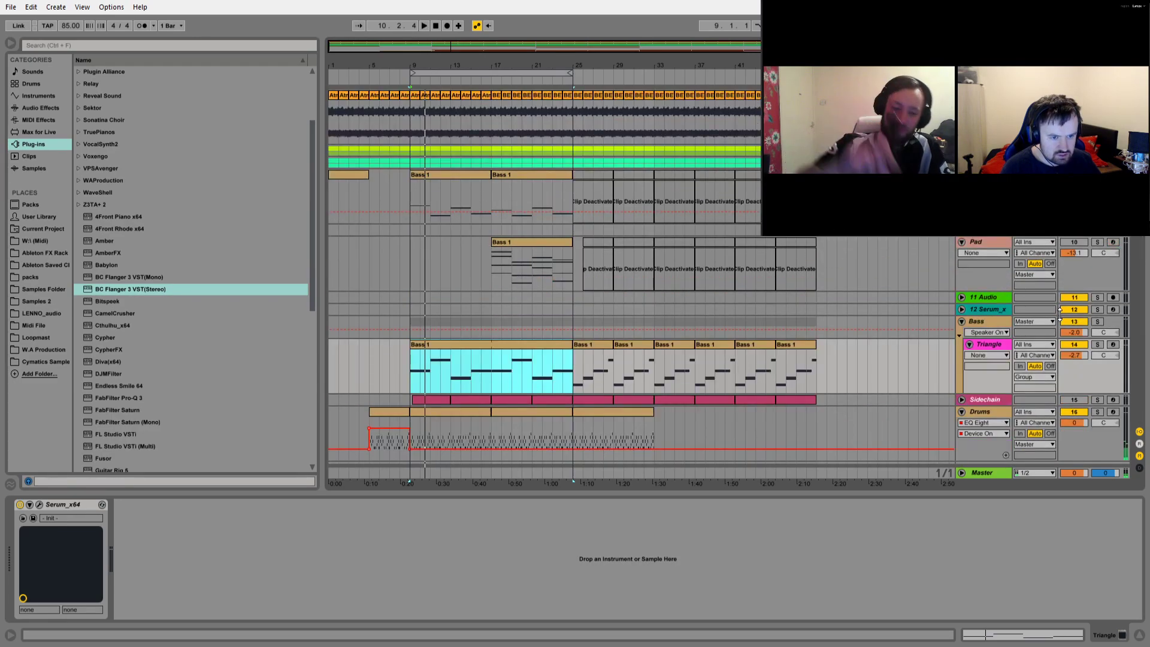
click(1074, 413)
key(space)
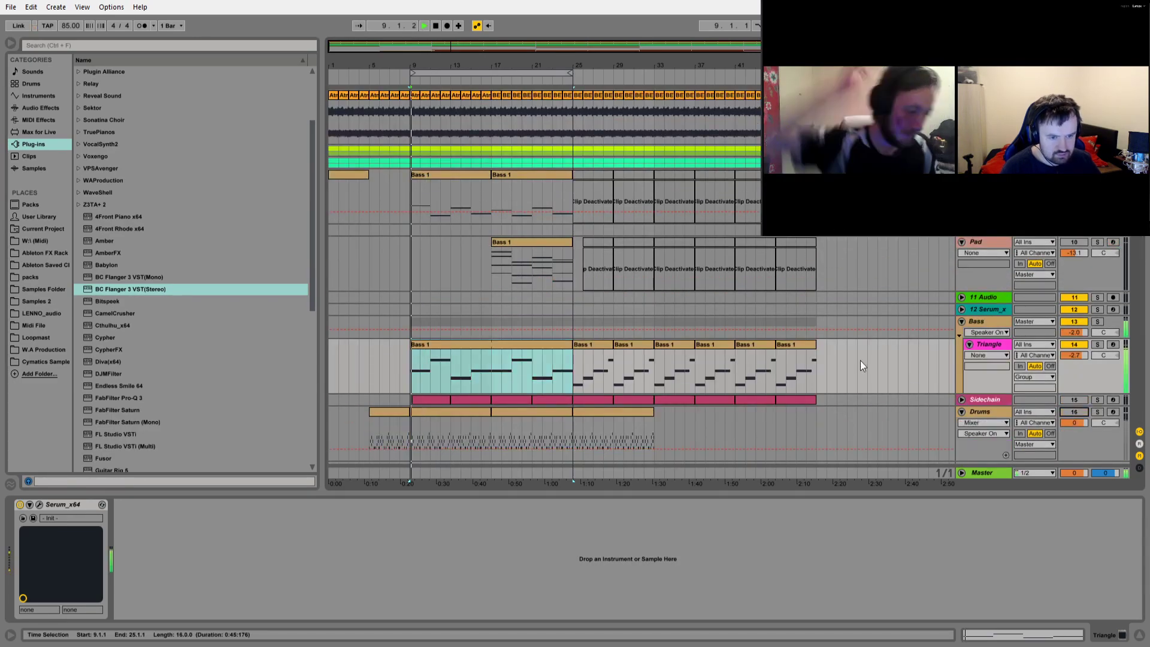
Split the Triangle track's long clip at bar 17 into two separate clips
click(502, 353)
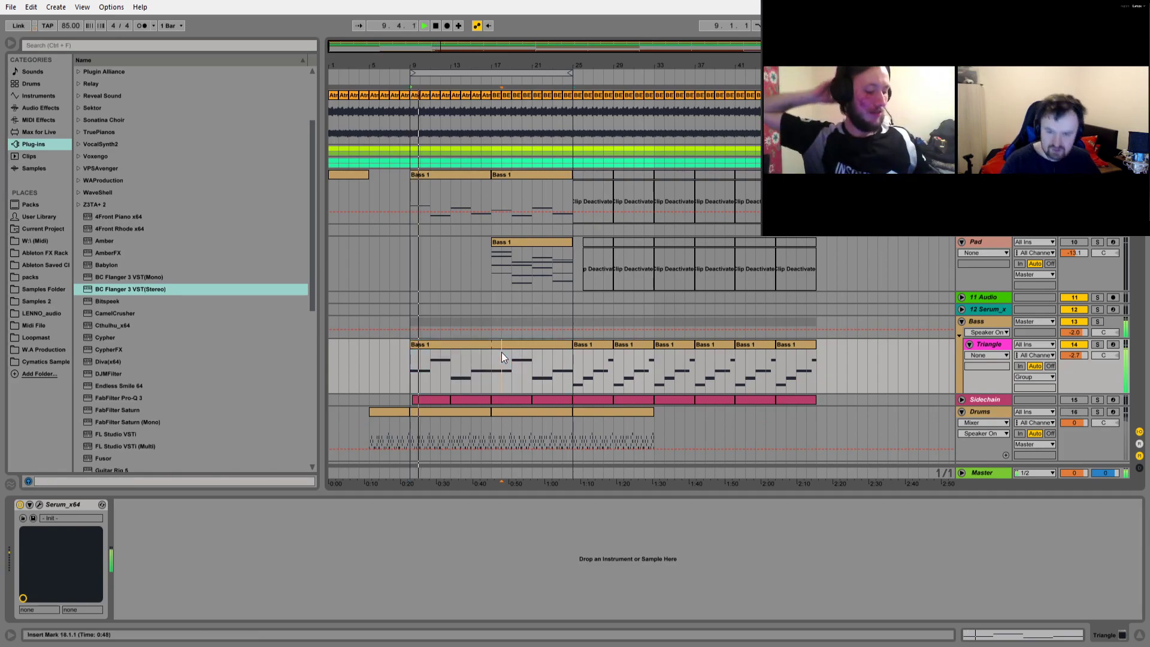
click(493, 364)
key(space)
click(492, 346)
click(493, 358)
key(ctrl+e)
shift+click(522, 353)
click(527, 341)
shift+click(488, 342)
Lower the first note of the Triangle clip at bar 17 to E1 and replay it from bar 17
key(space)
click(464, 80)
double_click(523, 344)
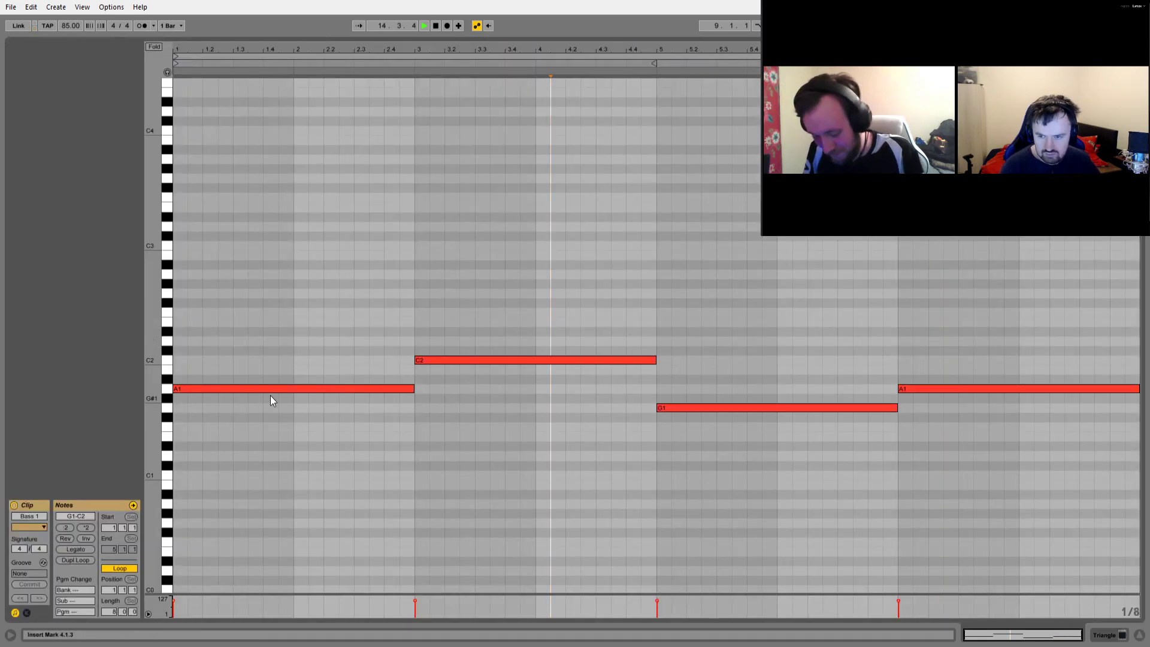
drag(271, 392, 266, 439)
key(space)
key(space)
key(shift+Tab)
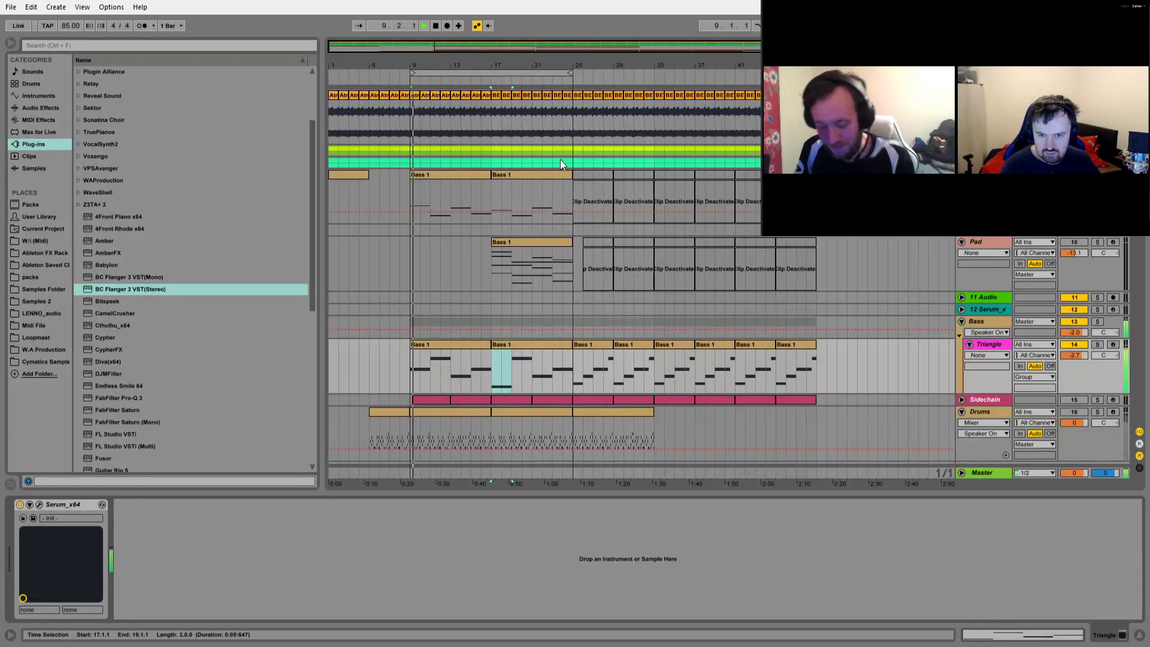
click(482, 81)
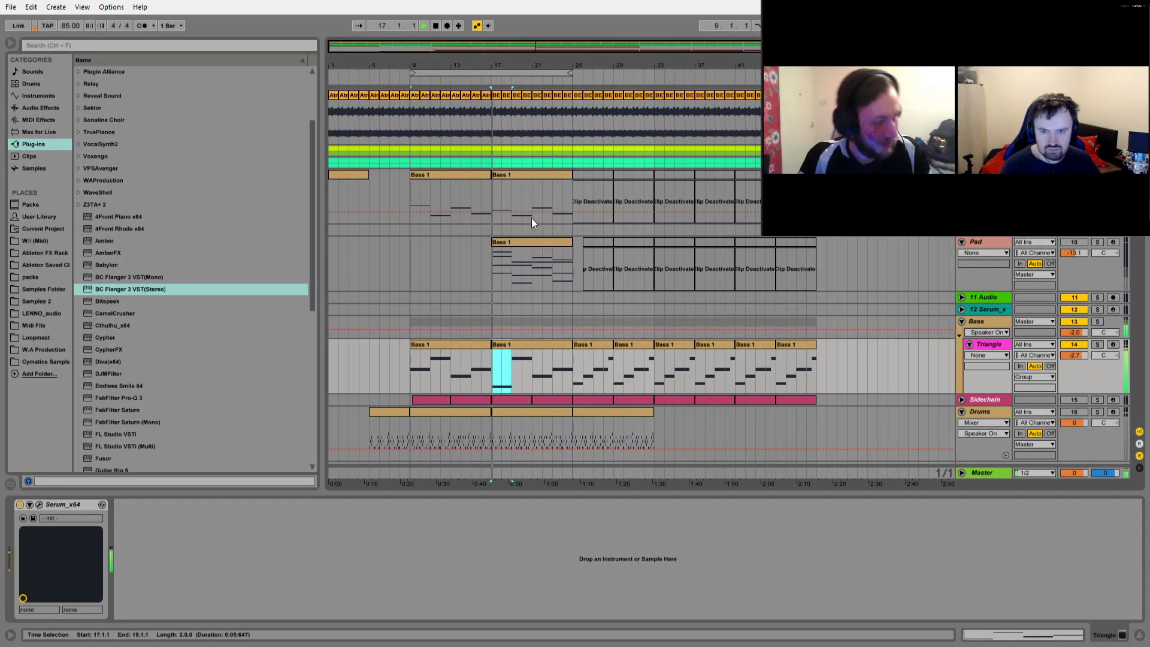
Raise the first note of the Piano clip at bar 17 to G1, stop playback and return to the arrangement
double_click(515, 175)
key(space)
drag(285, 426, 285, 407)
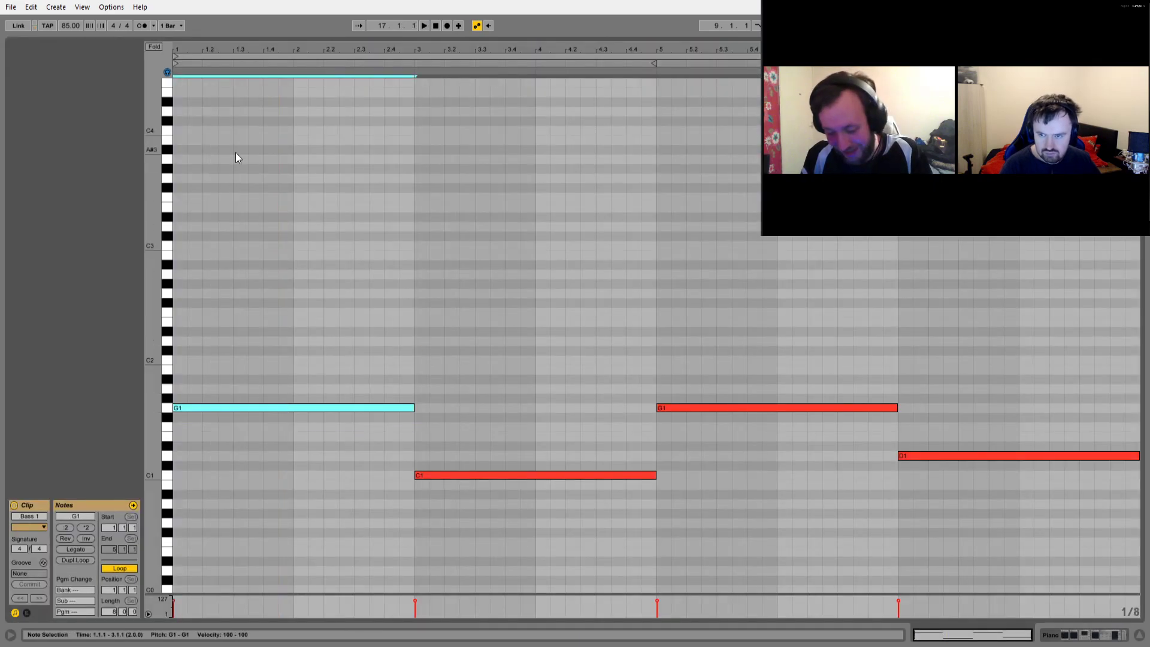
key(shift+Tab)
Loop bars 17 to 25 and transpose the Piano clip at bar 17 up an octave
click(498, 174)
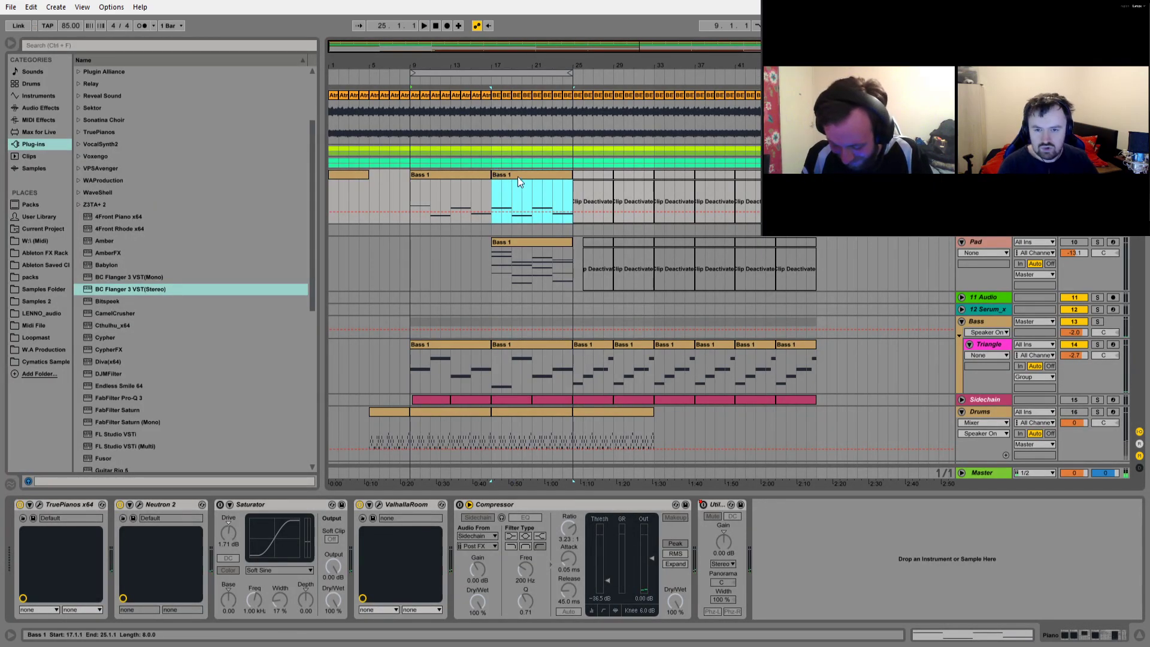
key(ctrl+l)
key(space)
Transpose the Piano clip at bar 9 up an octave and briefly play the loop
key(space)
key(shift+Tab)
key(shift+Tab)
click(476, 174)
key(shift+Tab)
key(shift+Tab)
Raise the first note of the Piano clip at bar 17 to D3 during playback and return to the arrangement
key(space)
key(space)
double_click(513, 194)
click(399, 279)
click(371, 295)
key(space)
drag(364, 295, 360, 228)
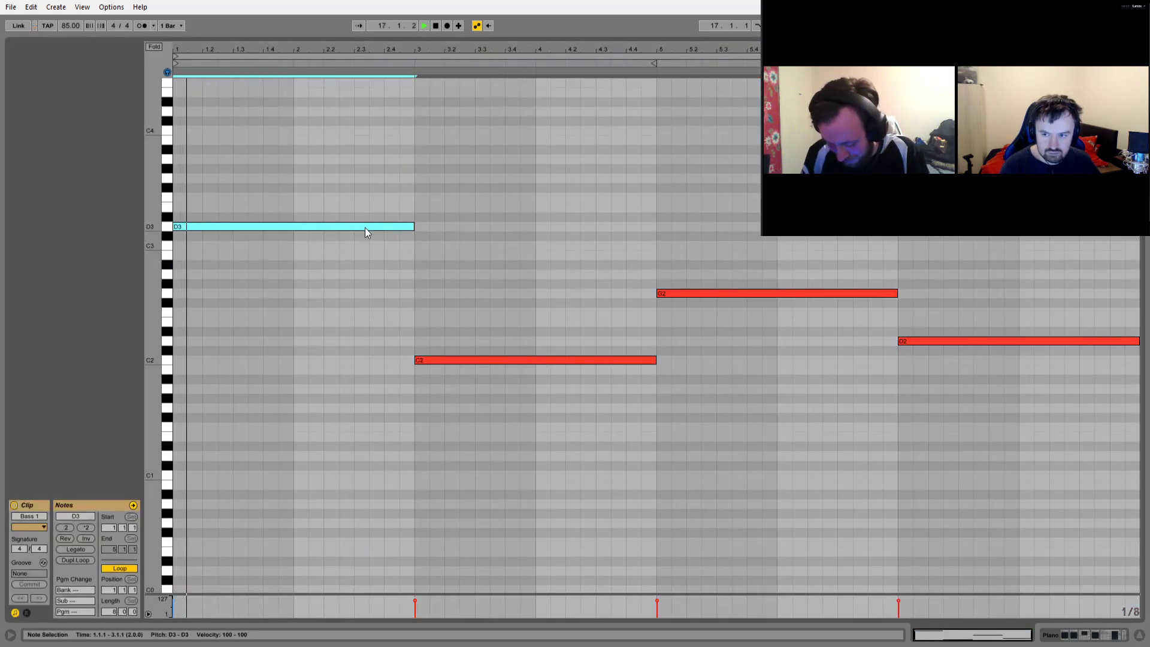
key(shift+Tab)
Transpose the Triangle clips at bars 17 and 9 up an octave
click(531, 343)
key(shift+Tab)
key(shift+Tab)
key(space)
click(465, 345)
key(shift+Tab)
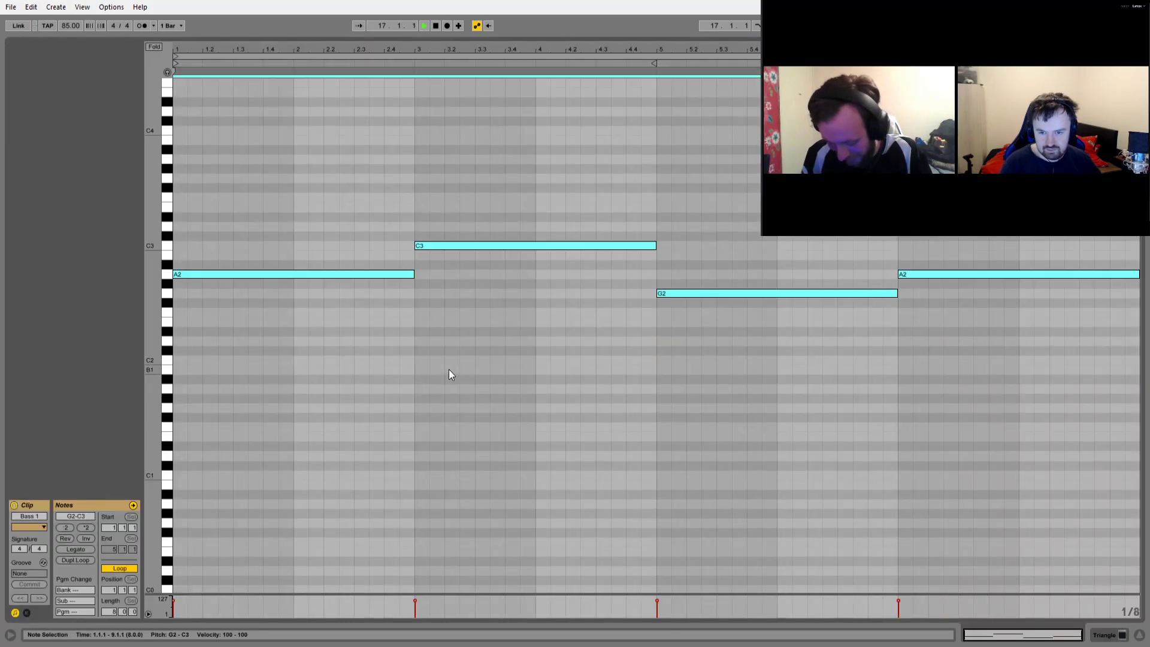
key(shift+Tab)
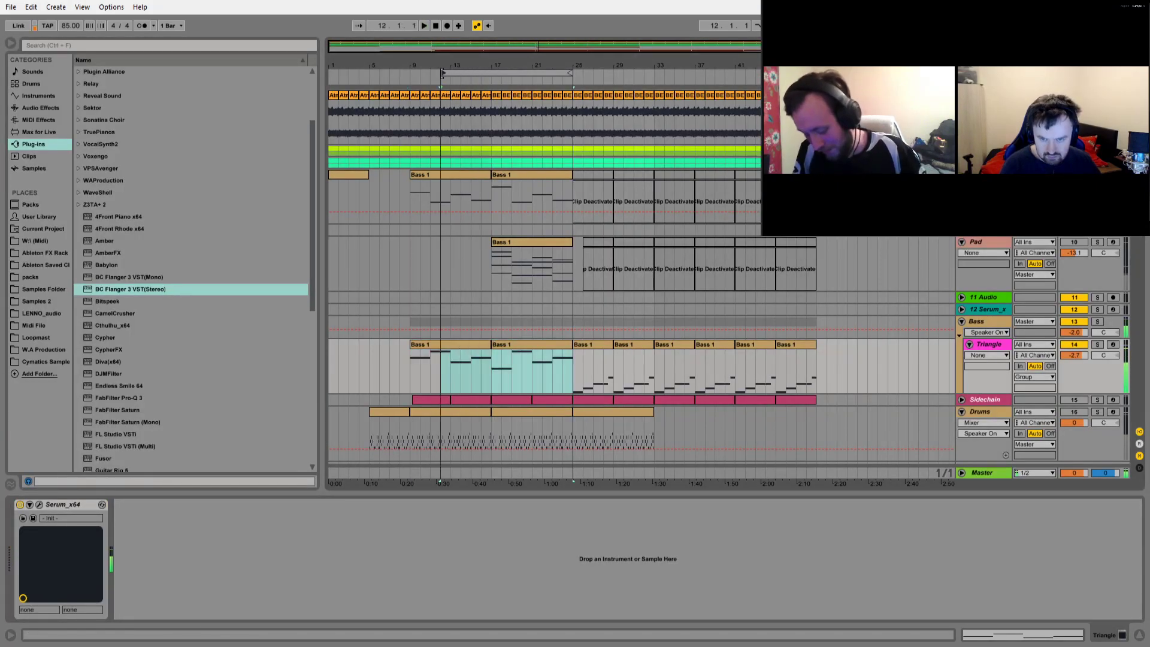
Raise the first note of the Triangle clip at bar 17 to G2, then return to the arrangement
click(519, 343)
key(shift+Tab)
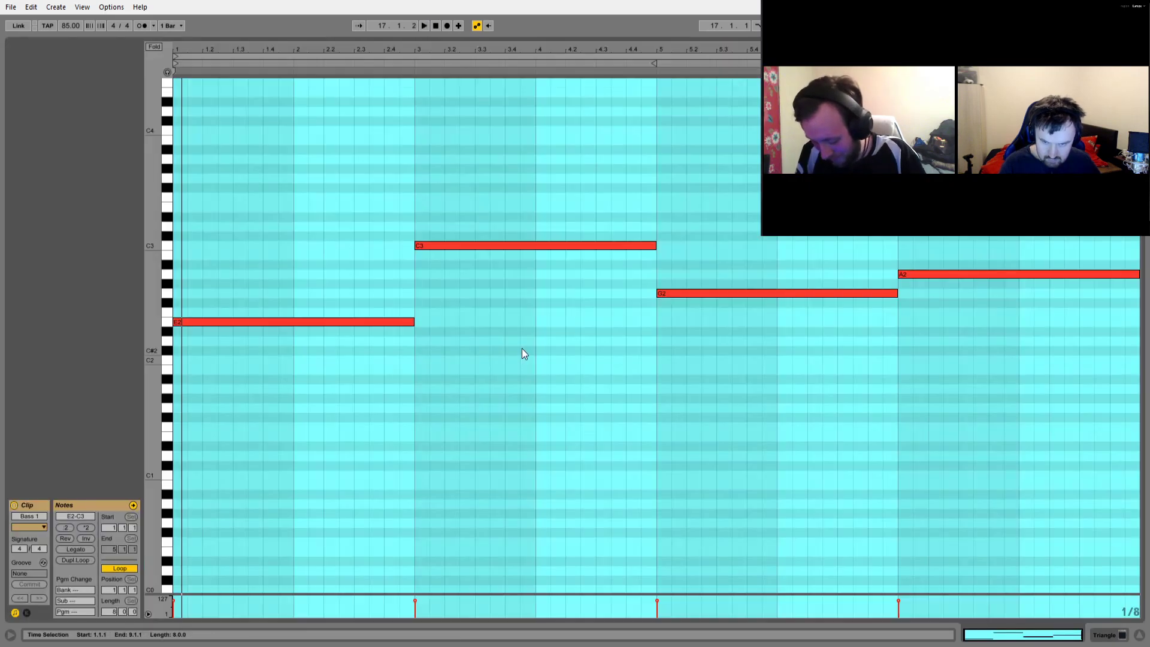
click(344, 359)
click(259, 330)
drag(257, 322, 256, 293)
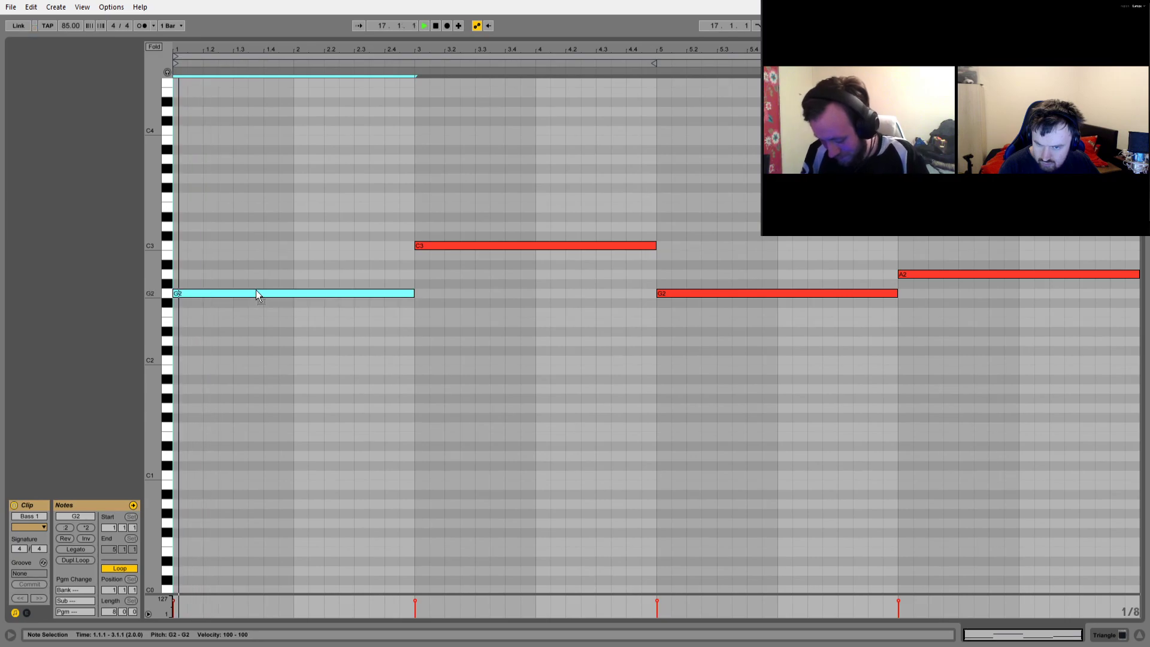
click(423, 285)
key(ctrl+a)
key(shift+Tab)
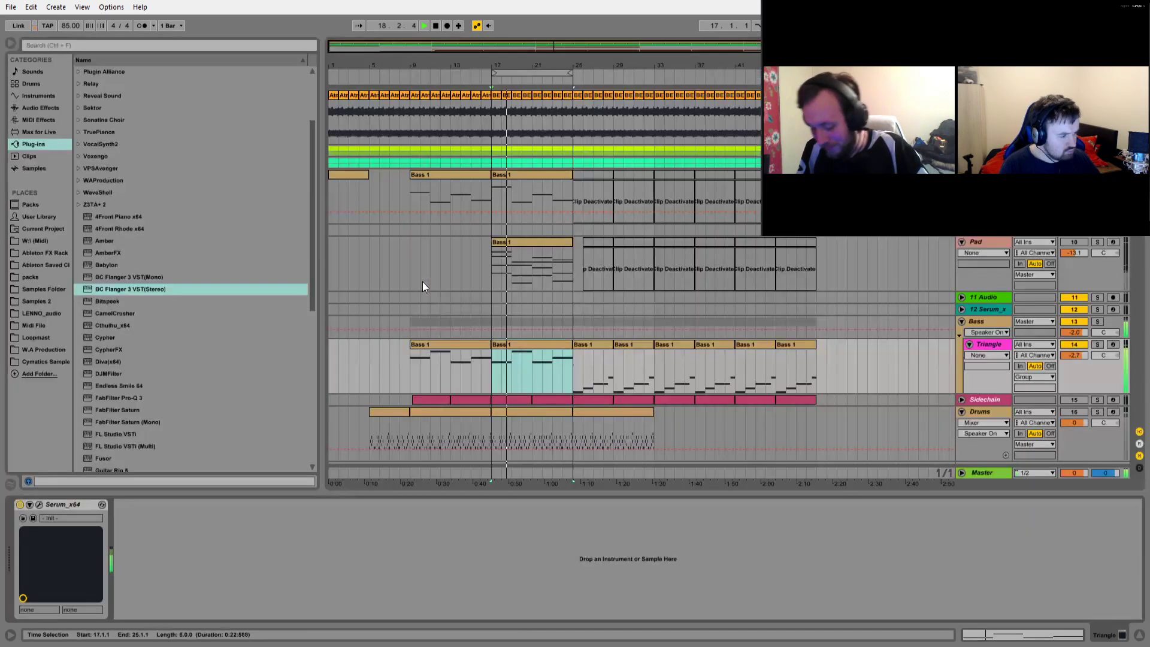
Set the Triangle track's volume to -6.0 dB and stop playback
drag(1080, 358, 1080, 368)
key(space)
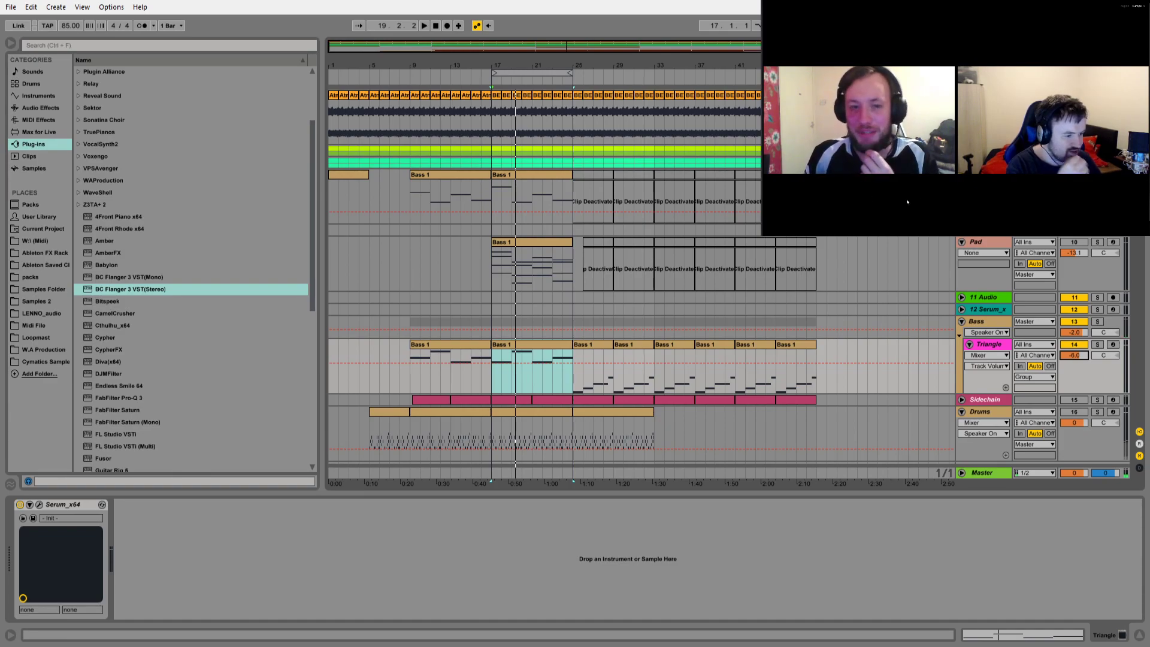
End the video call in the overlaid call window
click(812, 225)
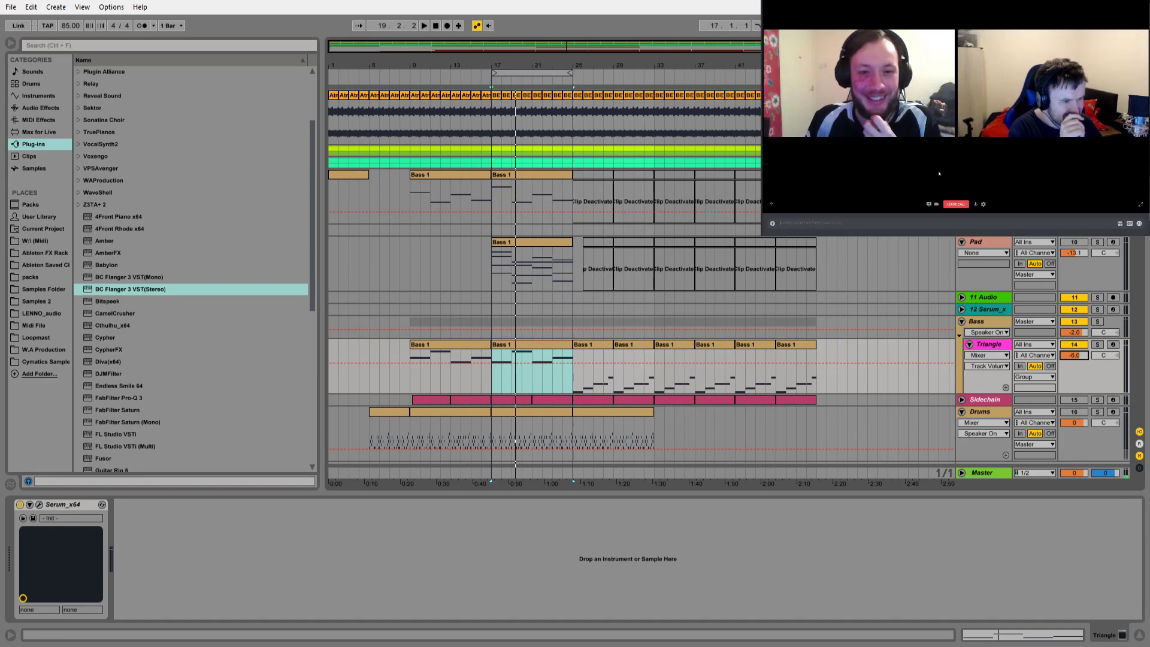
click(957, 205)
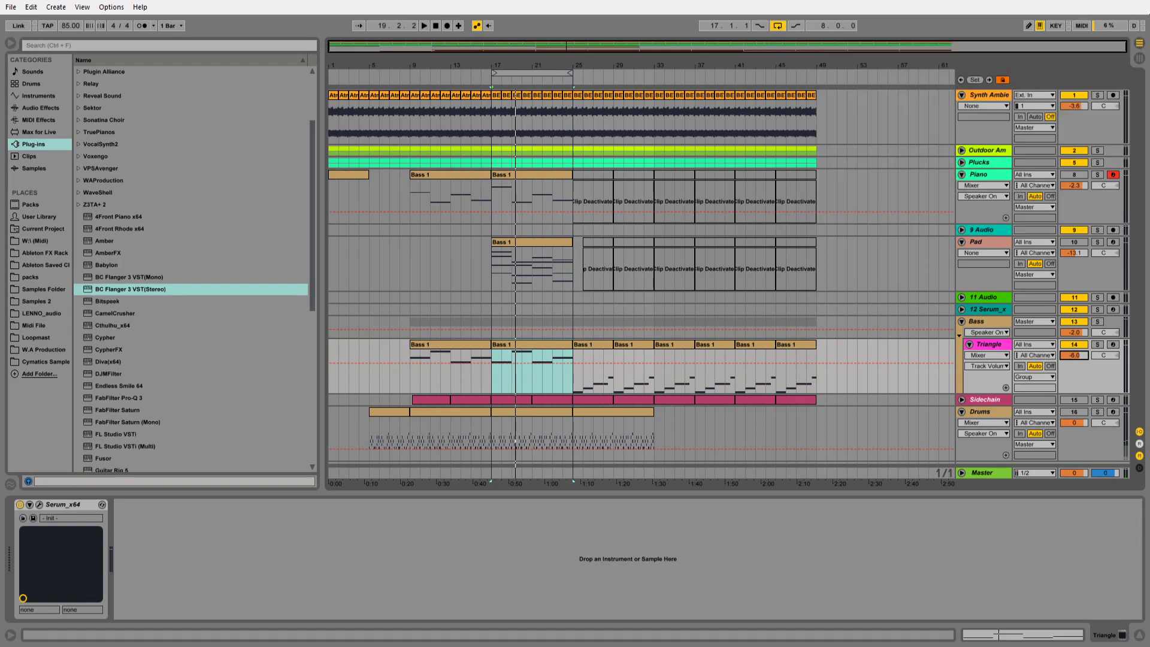
During playback, transpose the Triangle clip at bar 17 down an octave and set its first note to A1
key(space)
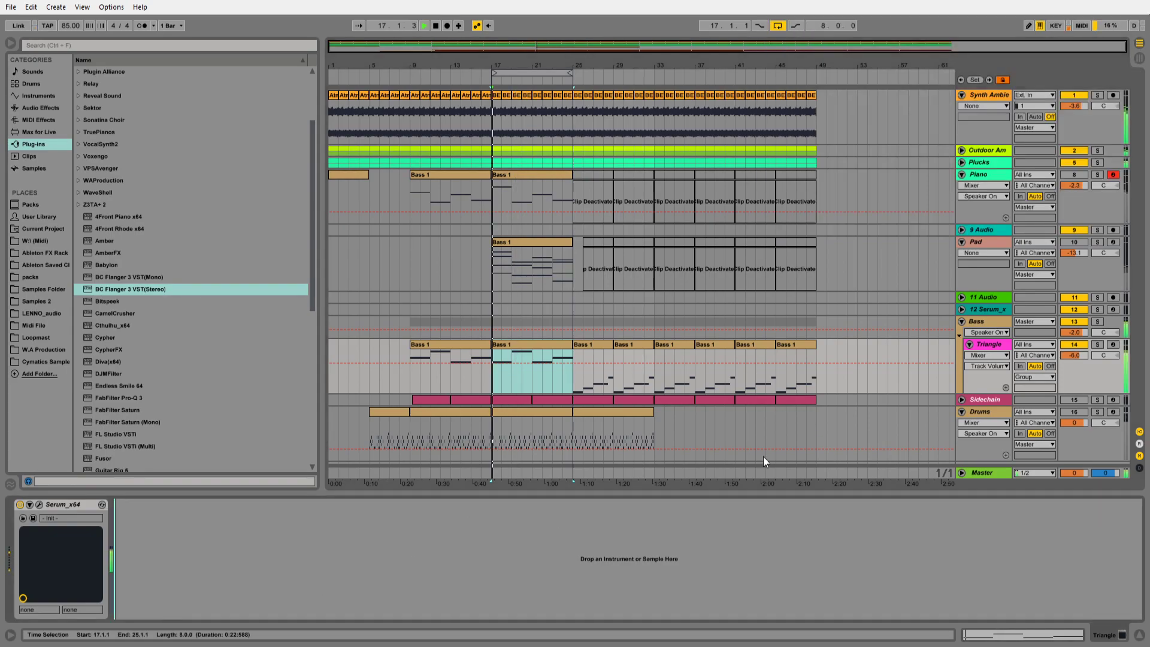
double_click(522, 341)
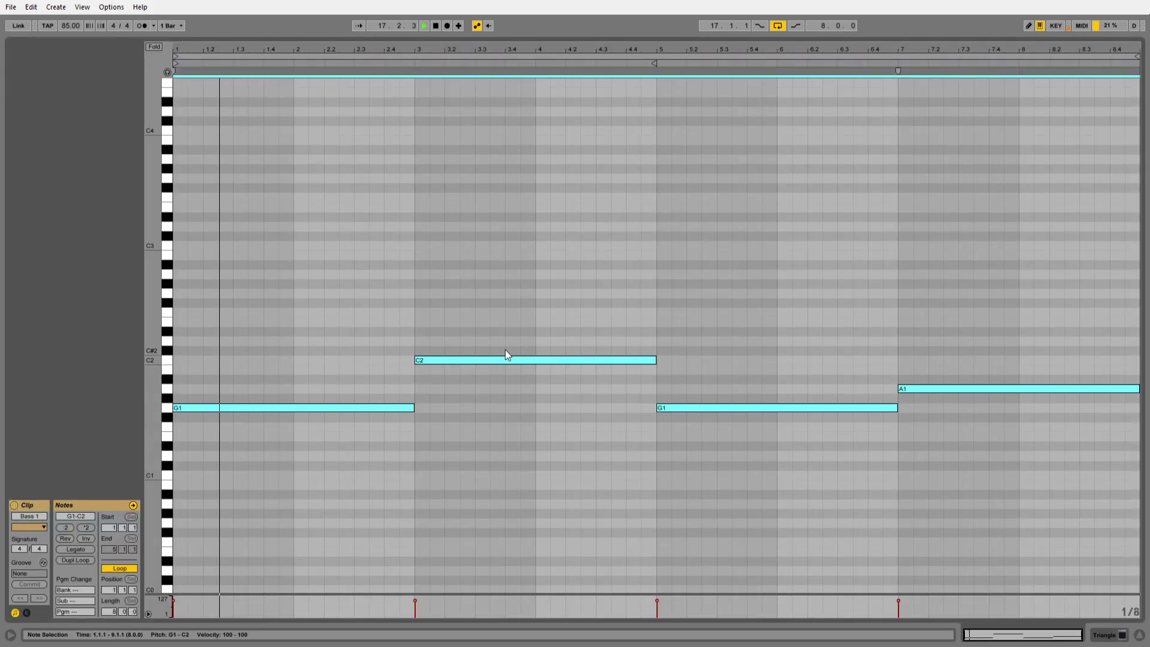
click(370, 444)
drag(339, 408, 333, 365)
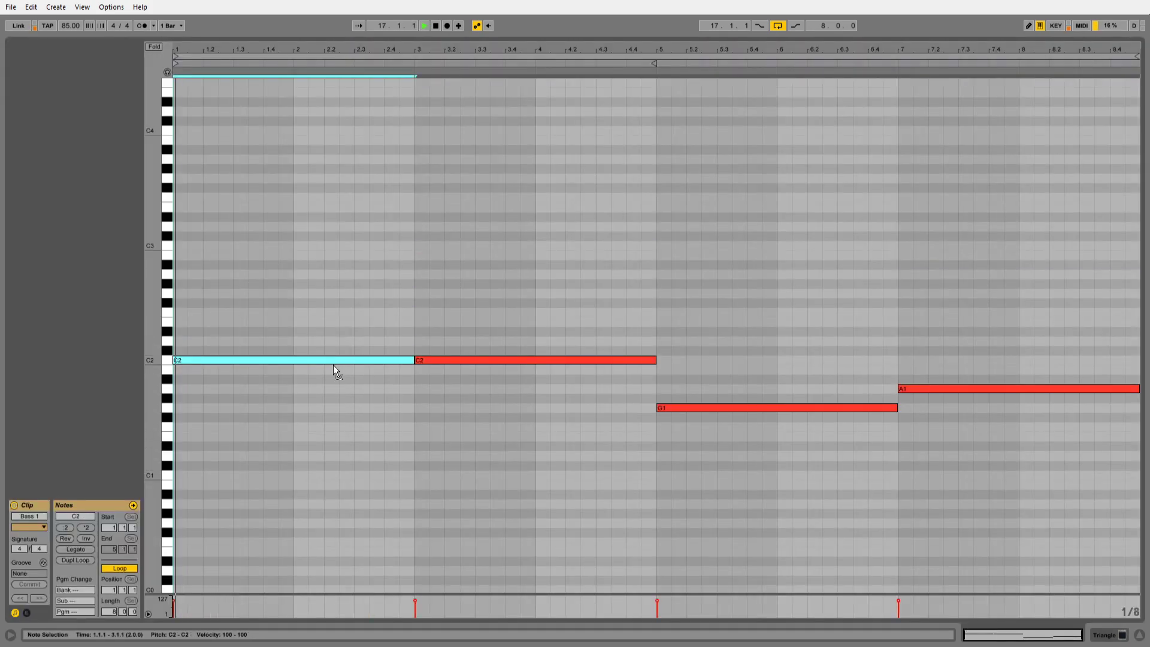
drag(411, 361, 401, 388)
Set the Triangle clip's second note to F1 and its third note to A1
click(484, 360)
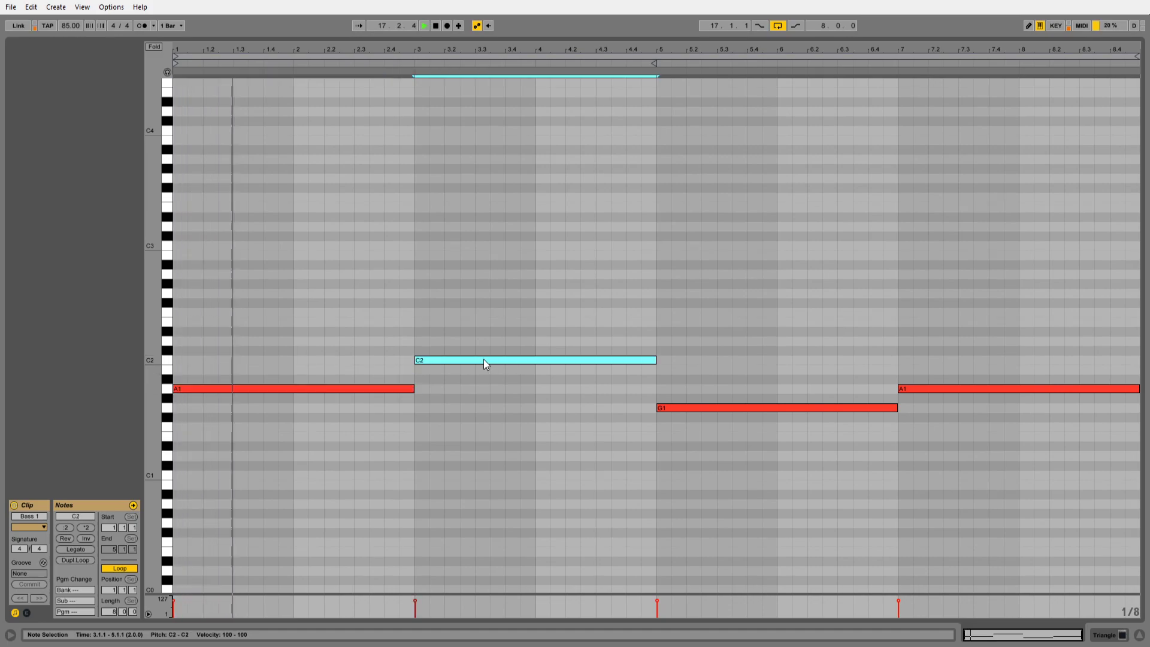
drag(463, 362, 458, 430)
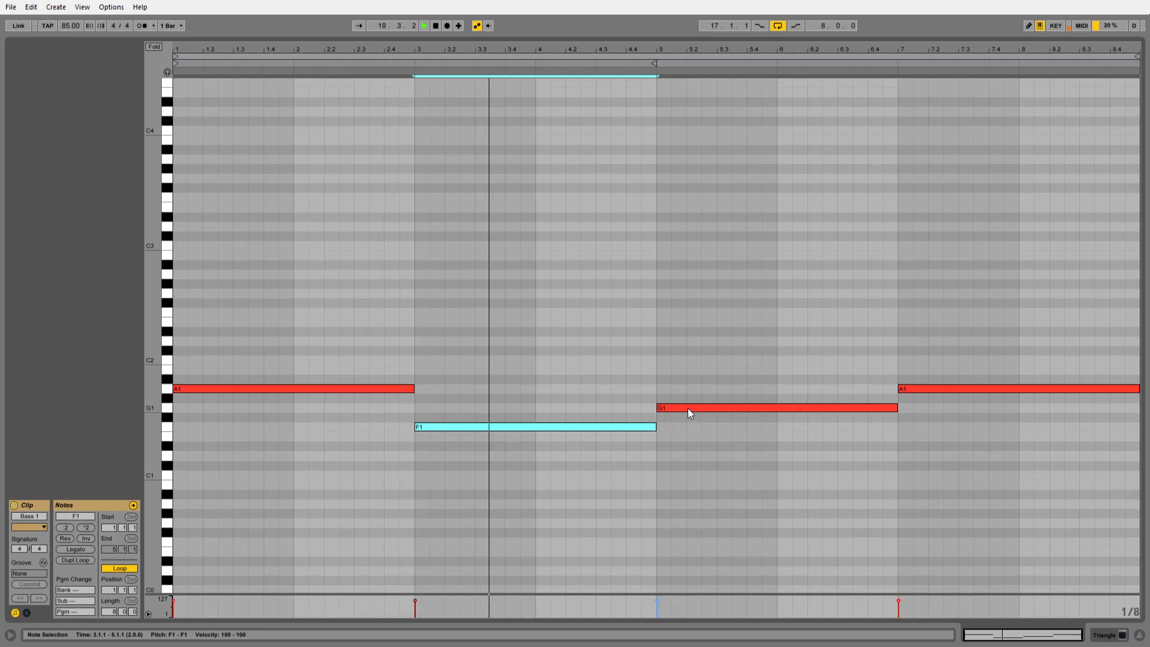
drag(685, 408, 683, 393)
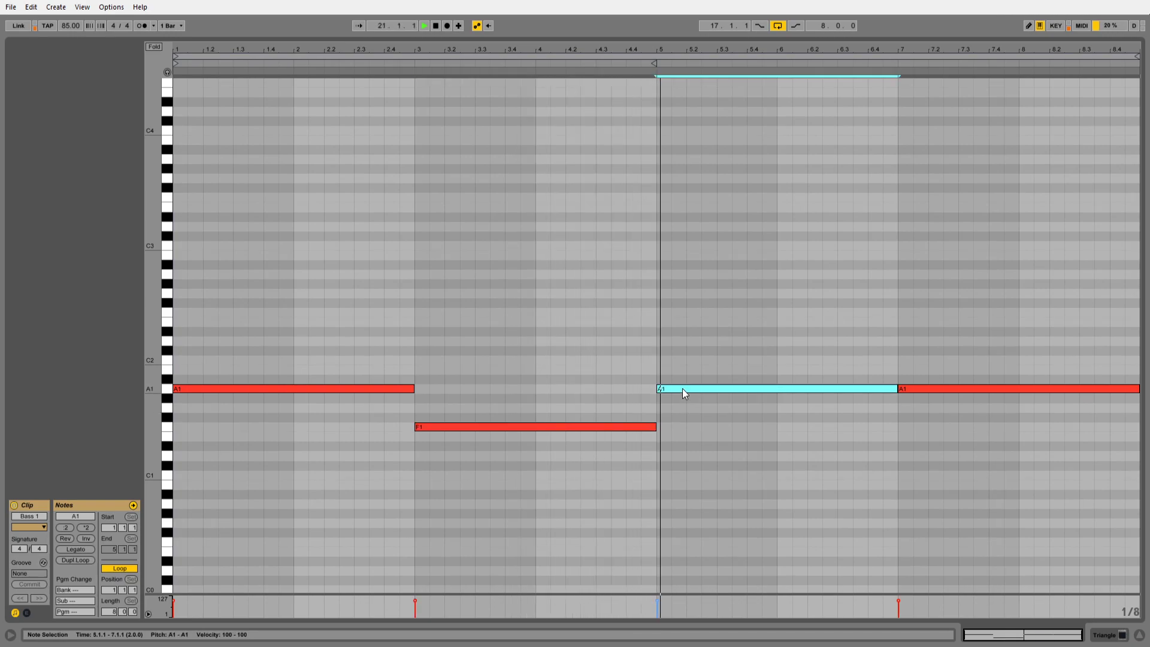
Lower the clip's last note to F1 and copy the clip over the Triangle clip at bar 9
click(918, 395)
drag(919, 392, 918, 427)
click(927, 393)
key(shift+Tab)
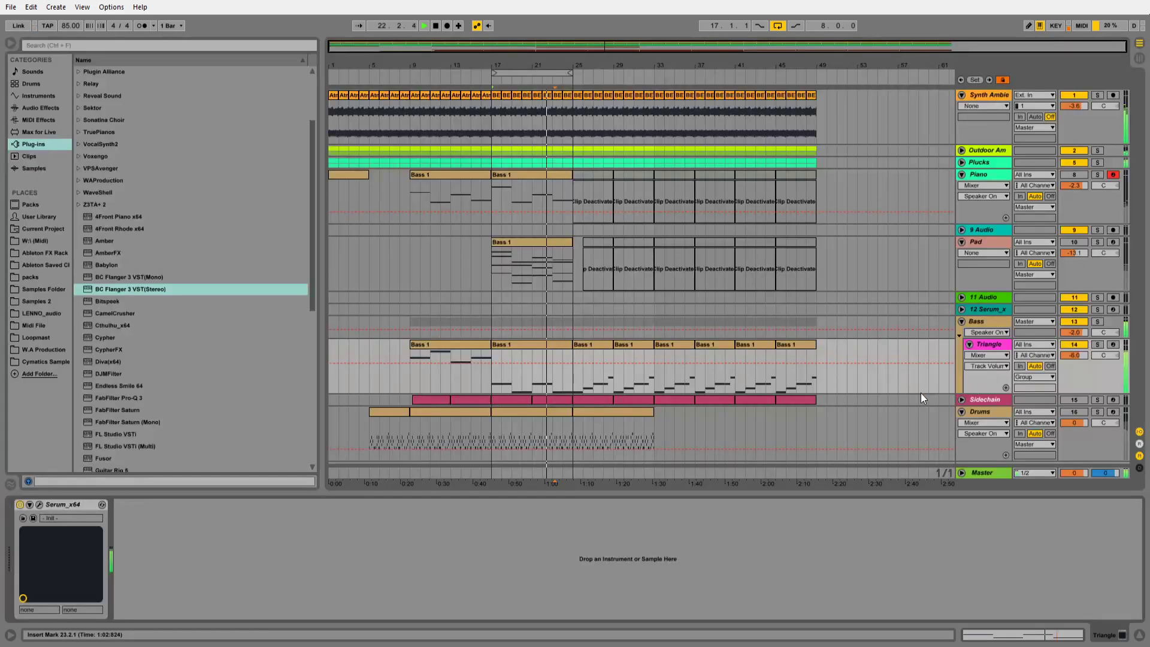
drag(555, 347, 473, 351)
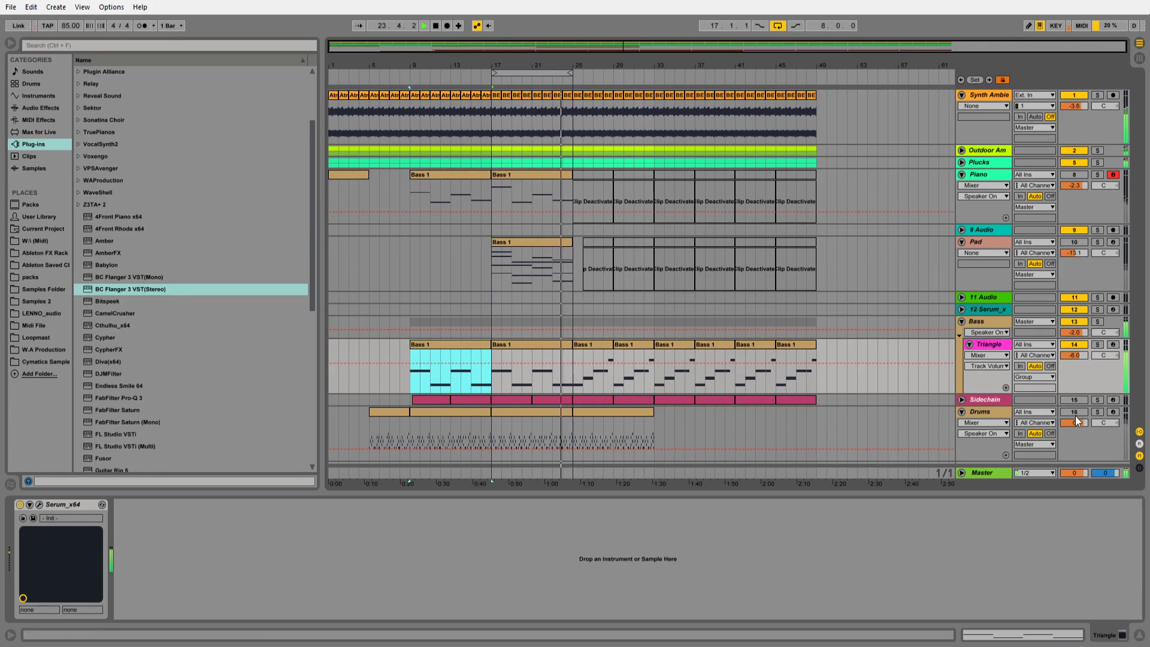
Unmute the Drums track and extend the loop to cover bars 1 to 25
click(1076, 415)
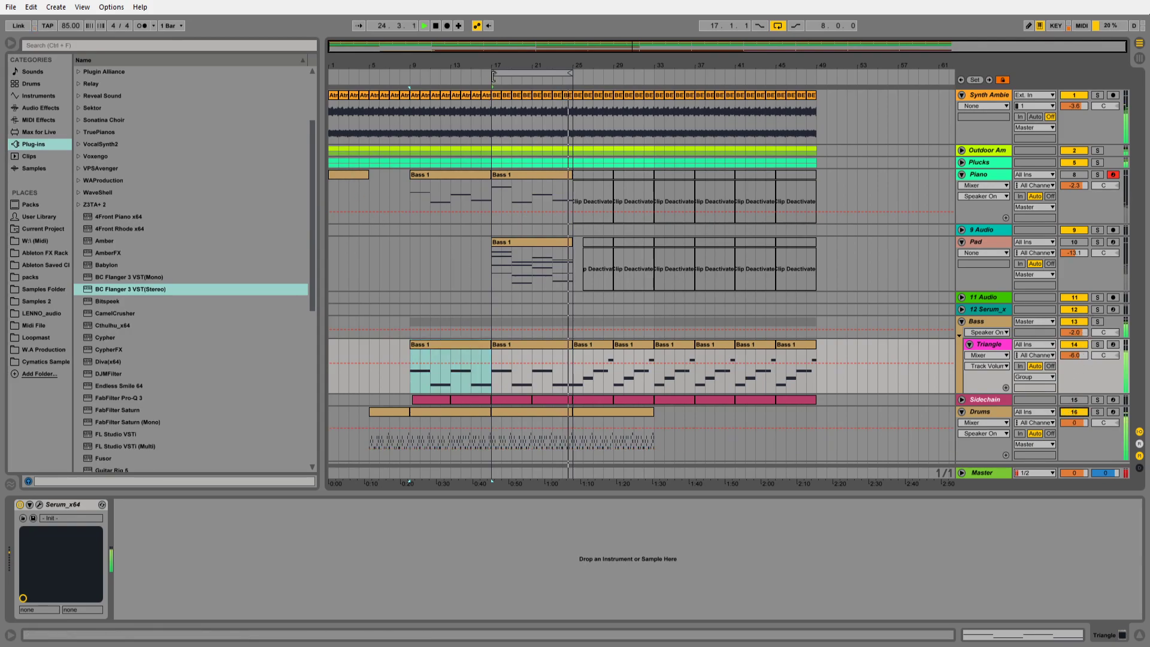
drag(494, 76, 295, 94)
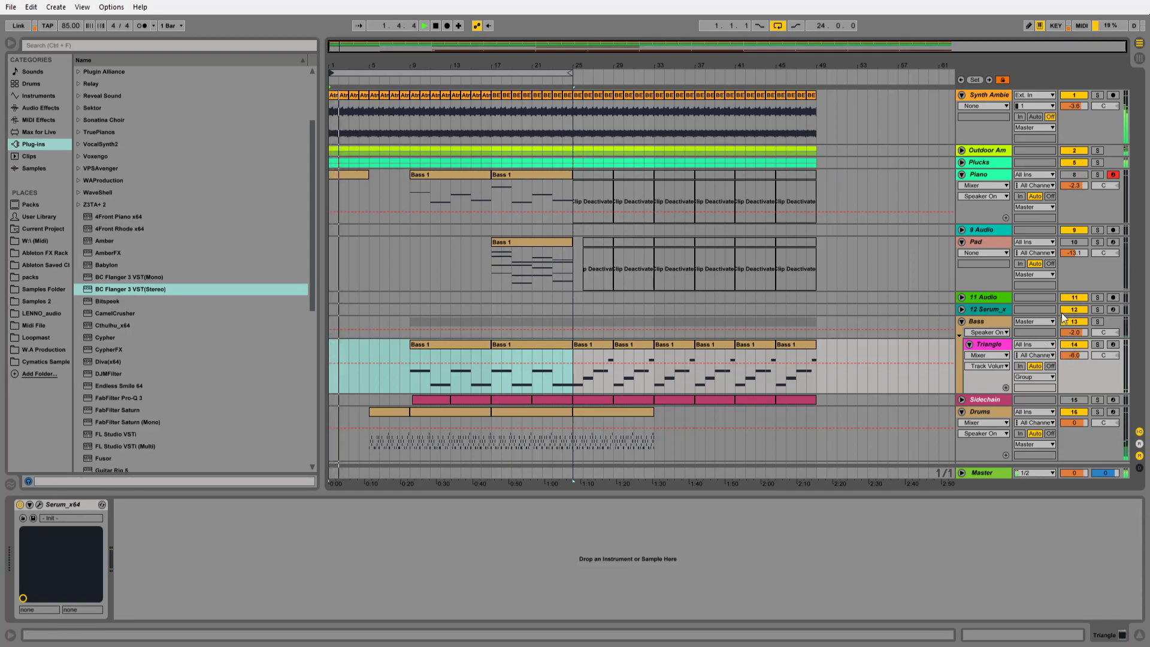
Unfold the Plucks group, show its group effects and save the Live set
click(963, 164)
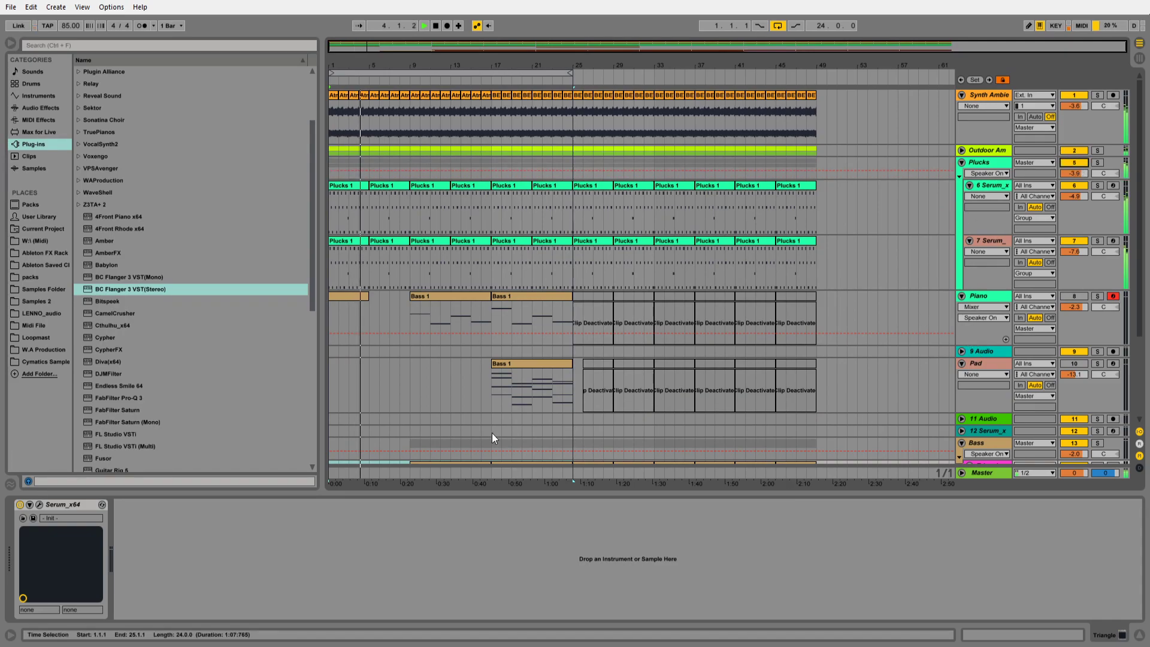
click(980, 191)
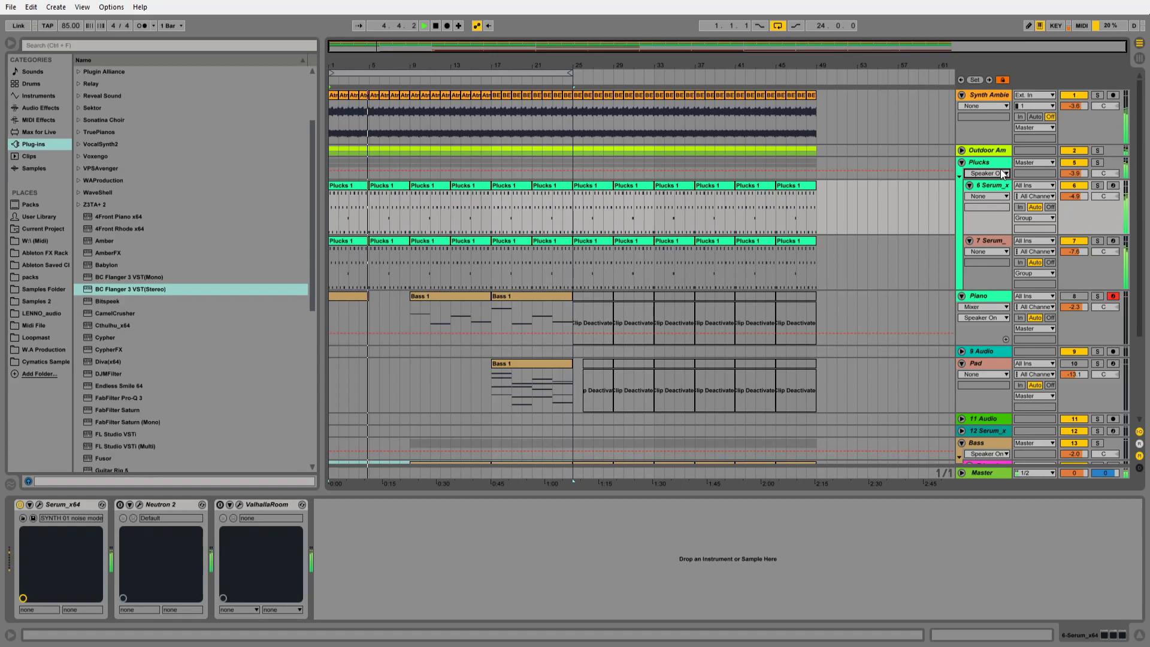
click(998, 164)
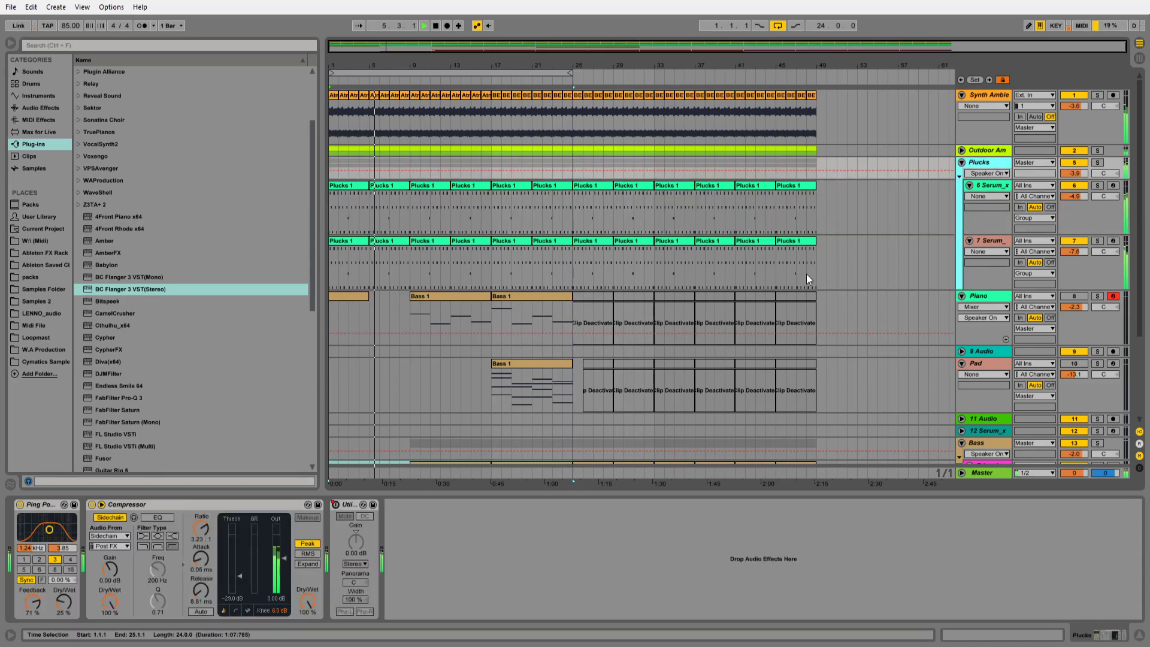
key(ctrl+s)
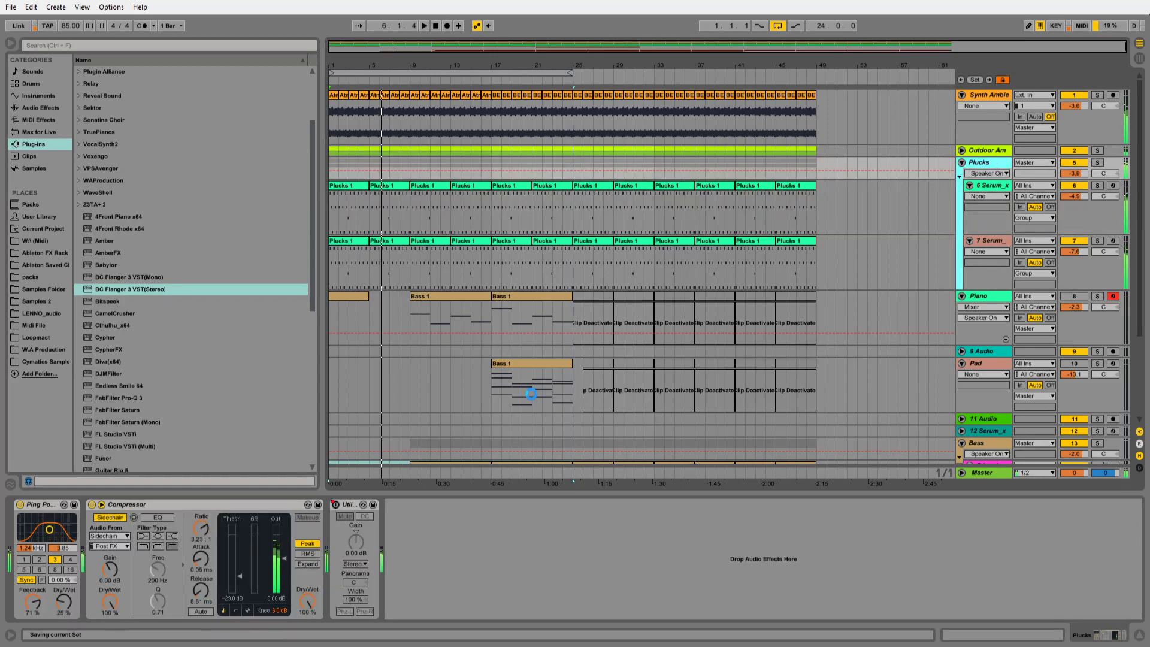